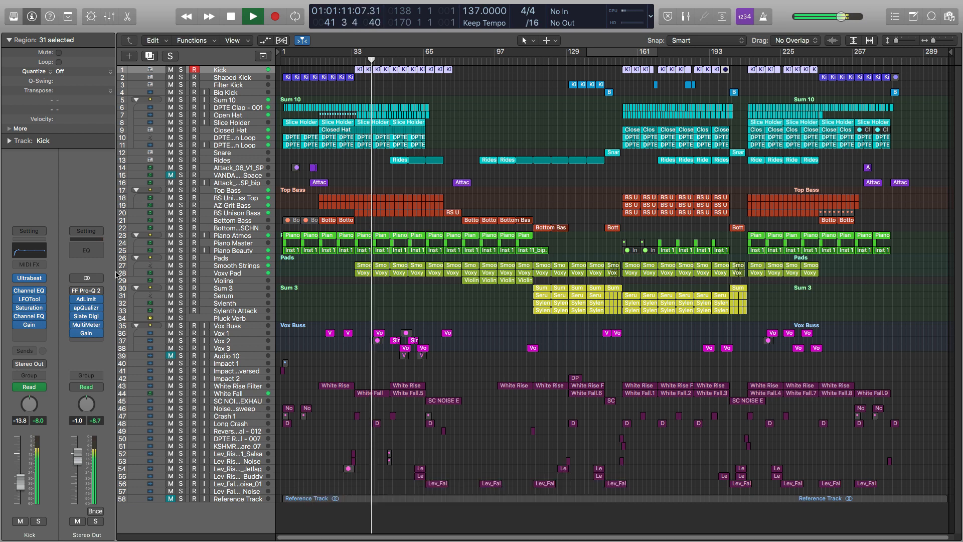
# Stop playback of the full arrangement and return the playhead to the start of the project
pyautogui.moveTo(75, 336)
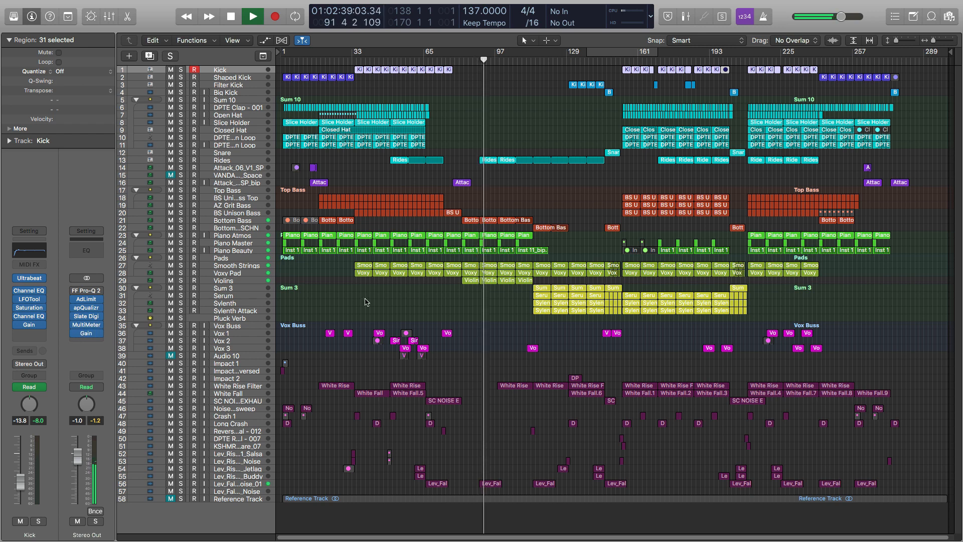
pyautogui.press('space')
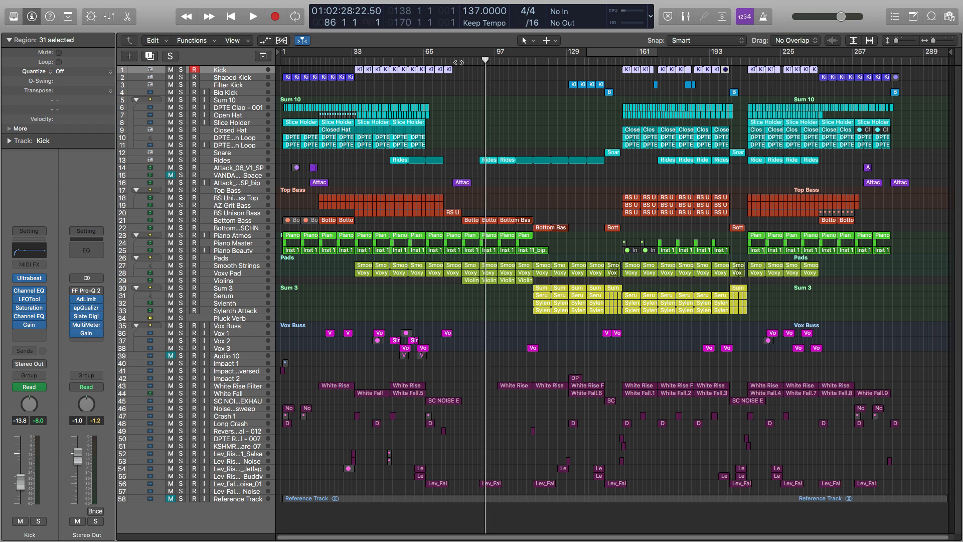
pyautogui.moveTo(485, 60); pyautogui.dragTo(281, 64)
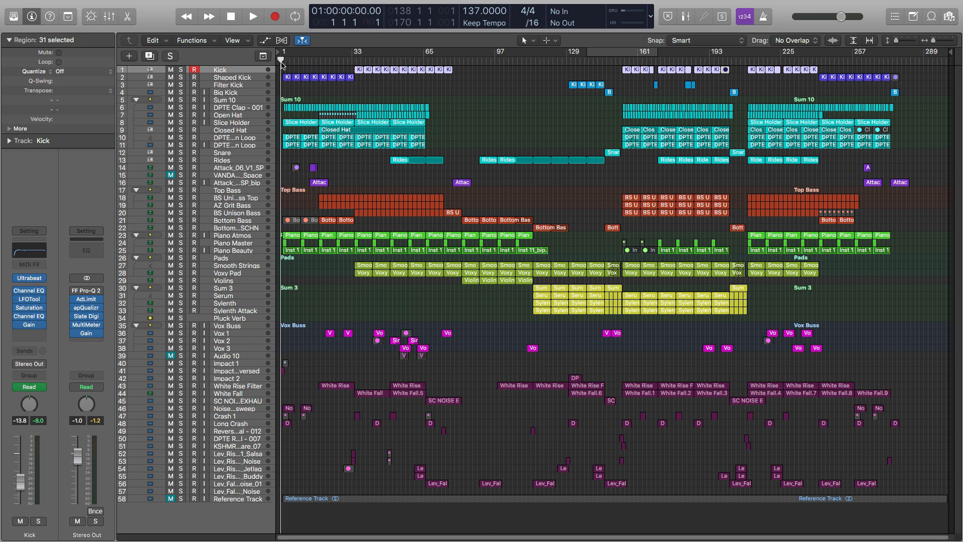
# Select and solo the Shaped Kick track, and play it from the start of the project
pyautogui.click(241, 79)
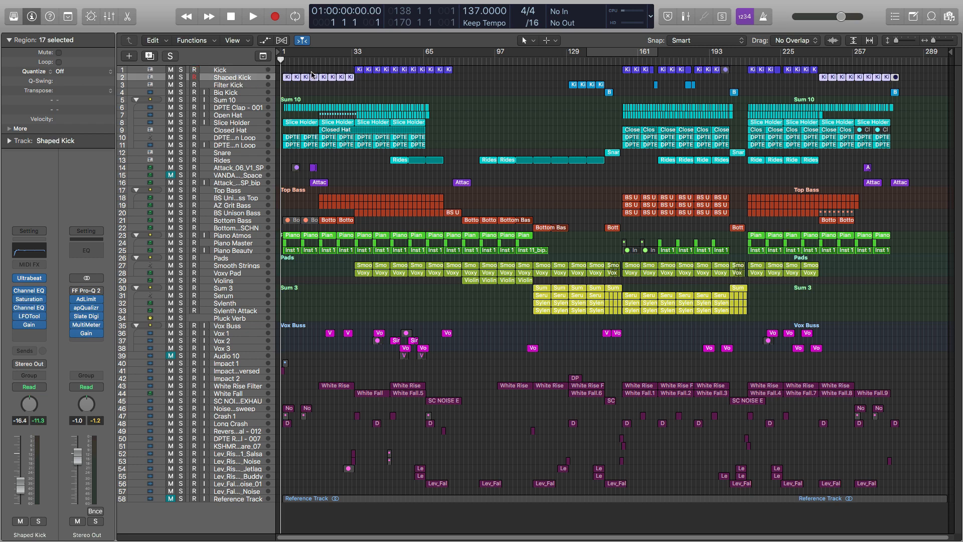
pyautogui.click(180, 77)
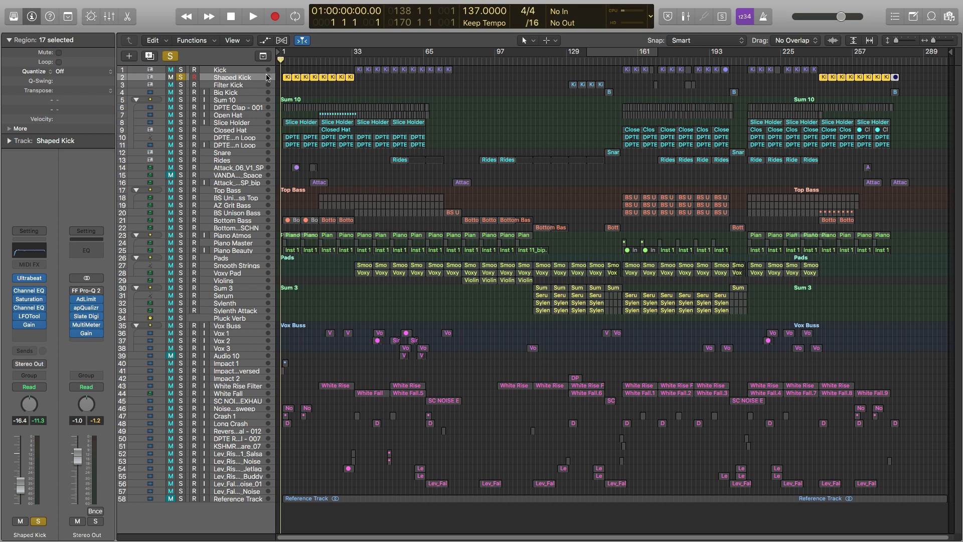
pyautogui.press('space')
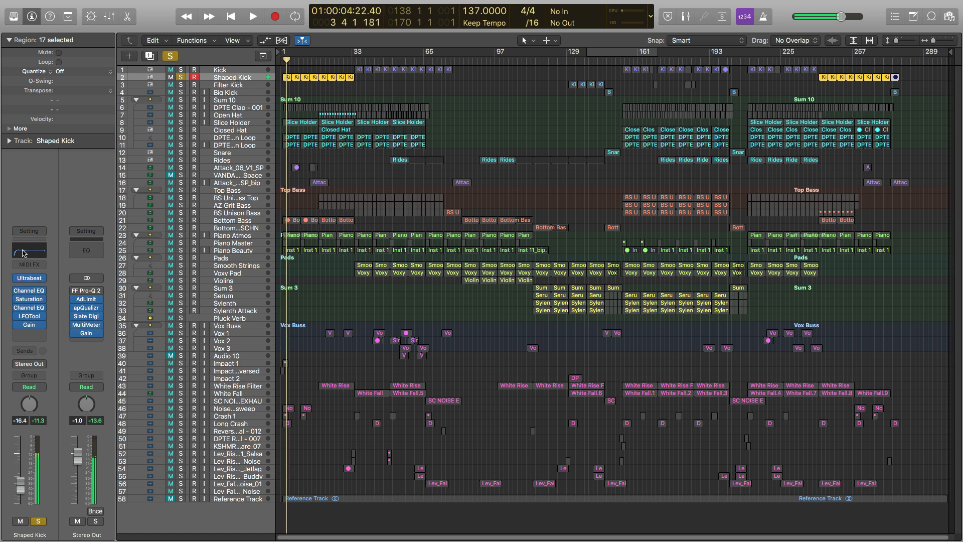
# Inspect the Channel EQ and LFOTool on the Shaped Kick track, playing the kick with LFOTool open
pyautogui.click(29, 290)
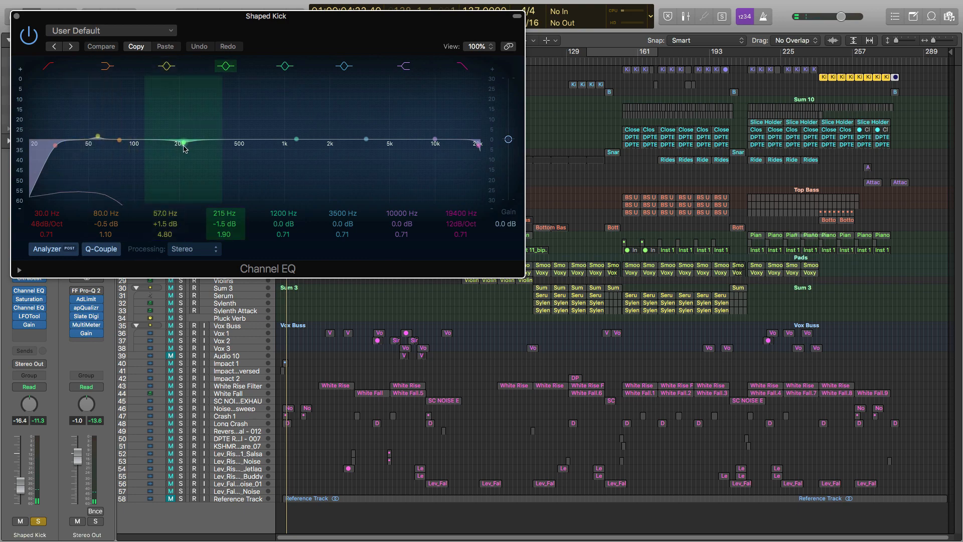
pyautogui.click(16, 19)
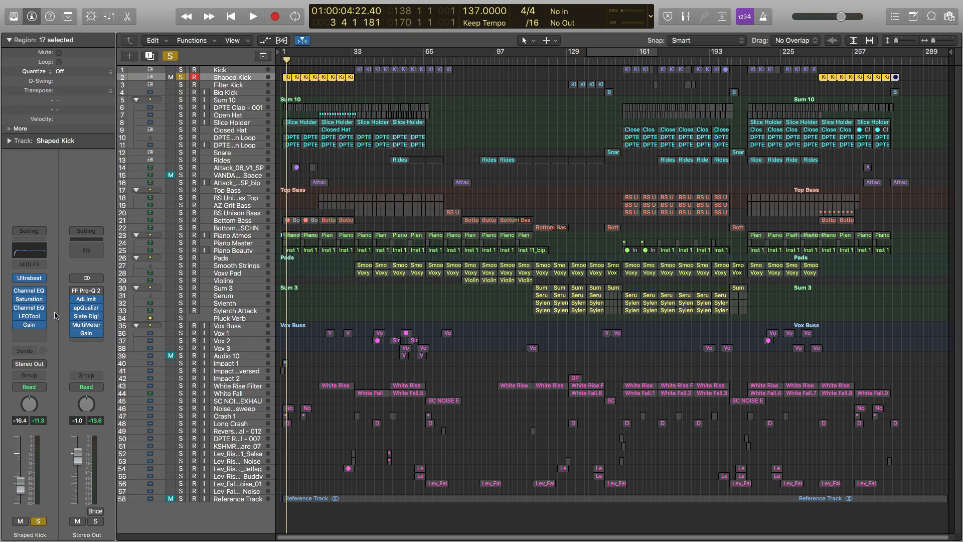
pyautogui.click(28, 318)
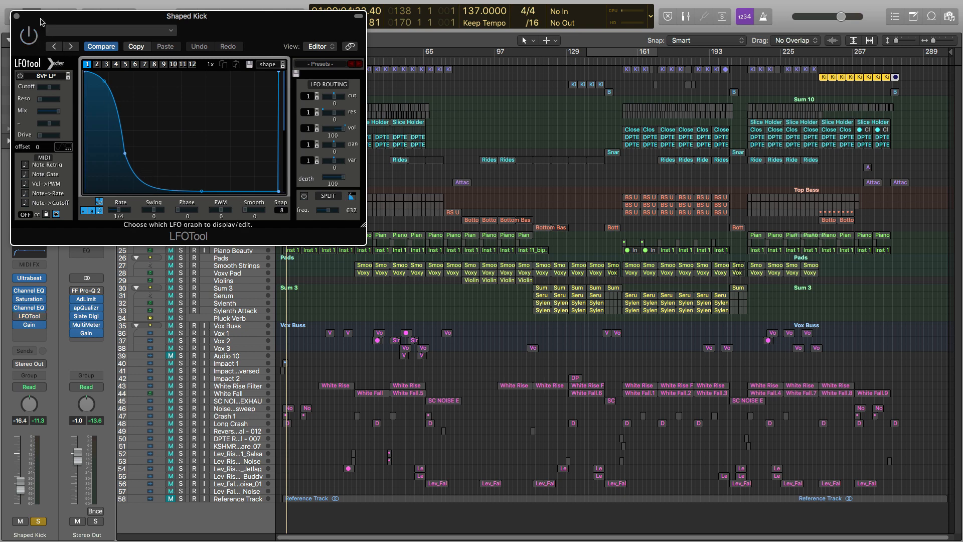
pyautogui.moveTo(42, 22); pyautogui.dragTo(432, 104)
pyautogui.press('space')
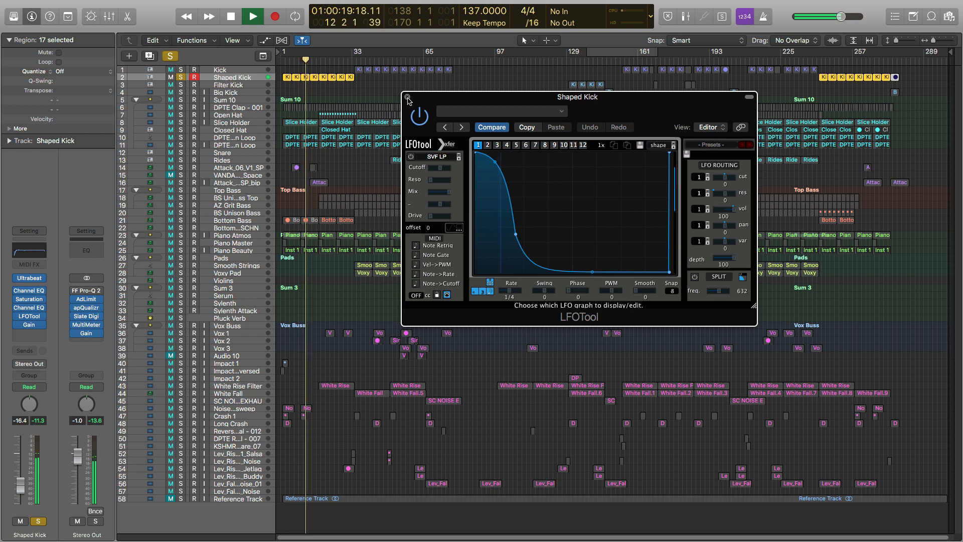
pyautogui.click(408, 97)
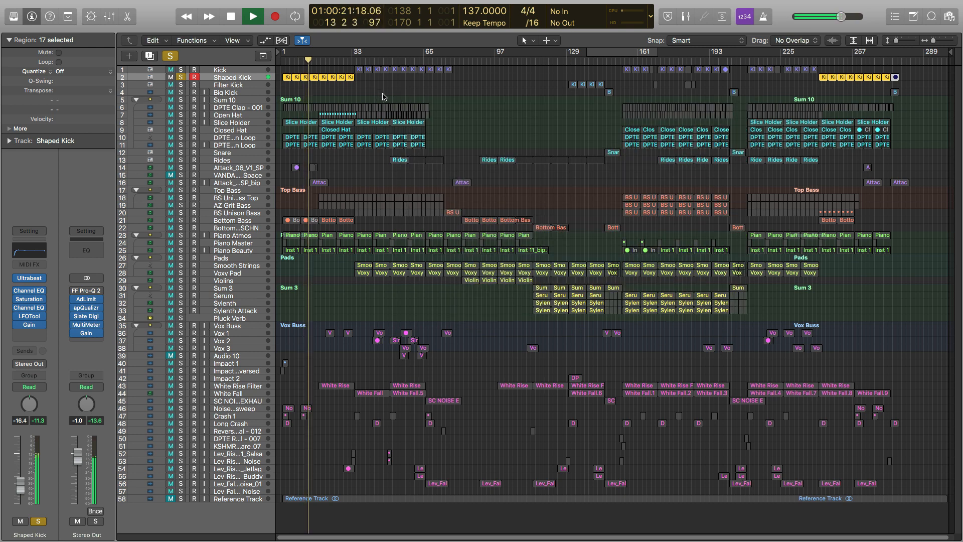
pyautogui.press('space')
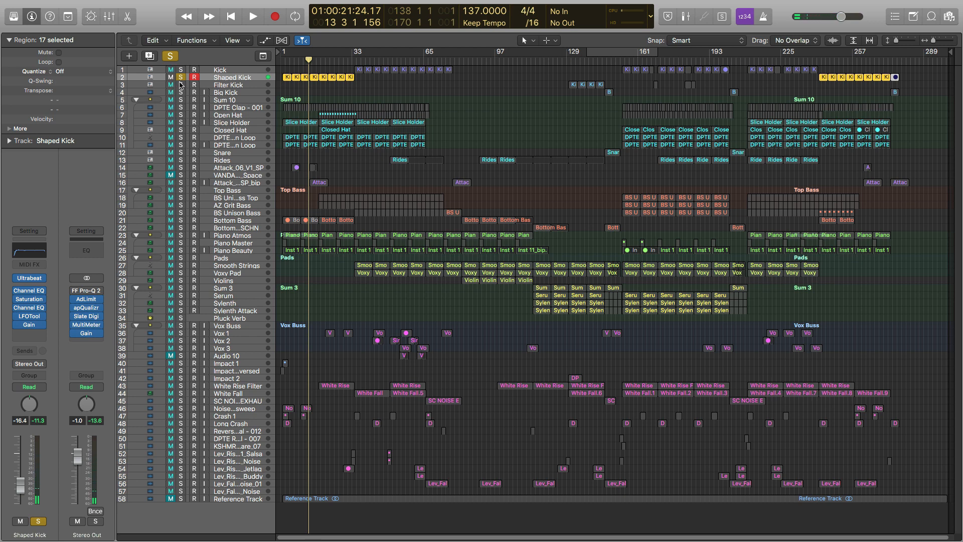
# Add the tracks from Filter Kick through Rides to the solo, play the drums and bypass Gain on the Stereo Out
pyautogui.moveTo(180, 85); pyautogui.dragTo(181, 161)
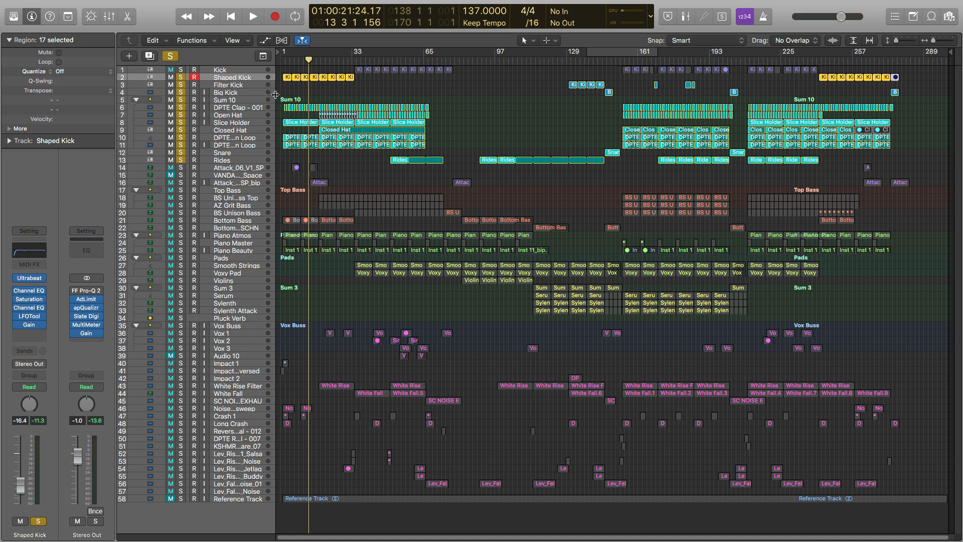
pyautogui.press('space')
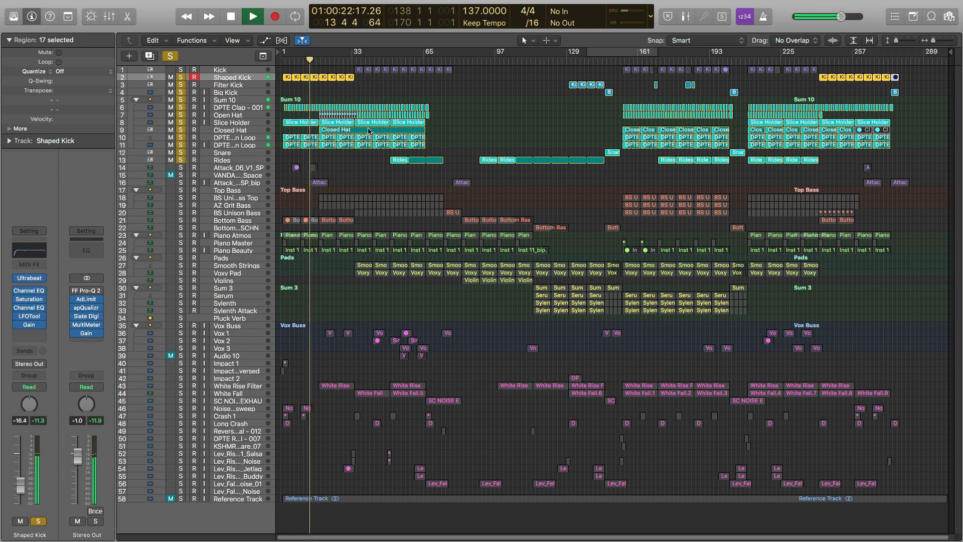
pyautogui.moveTo(74, 336)
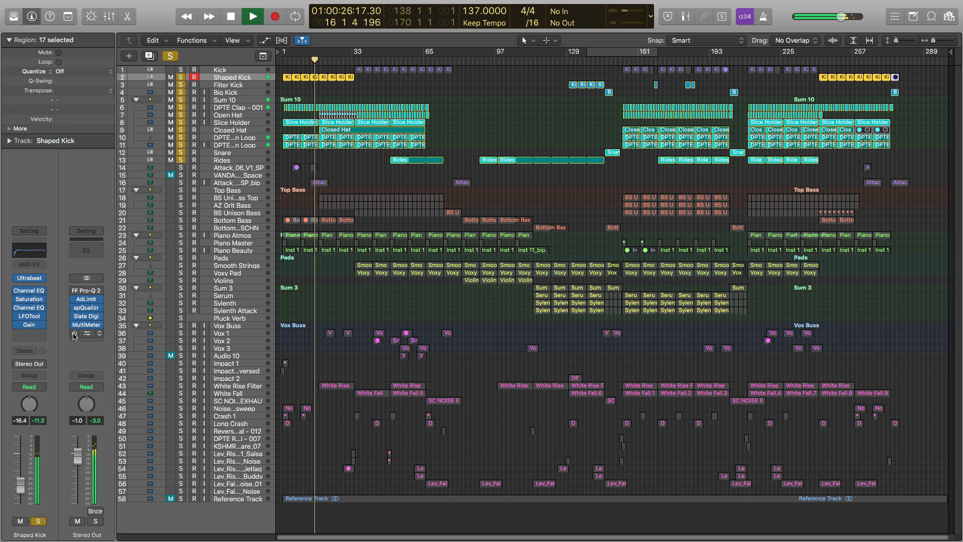
# Listen to the soloed drums, including the Kick track, from around bar 34 and around bar 50
pyautogui.click(355, 60)
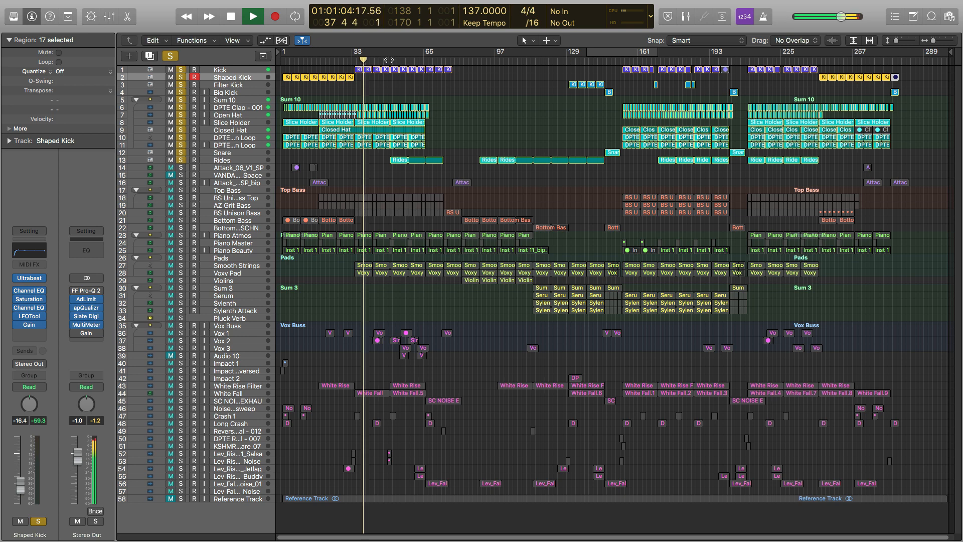
pyautogui.click(391, 61)
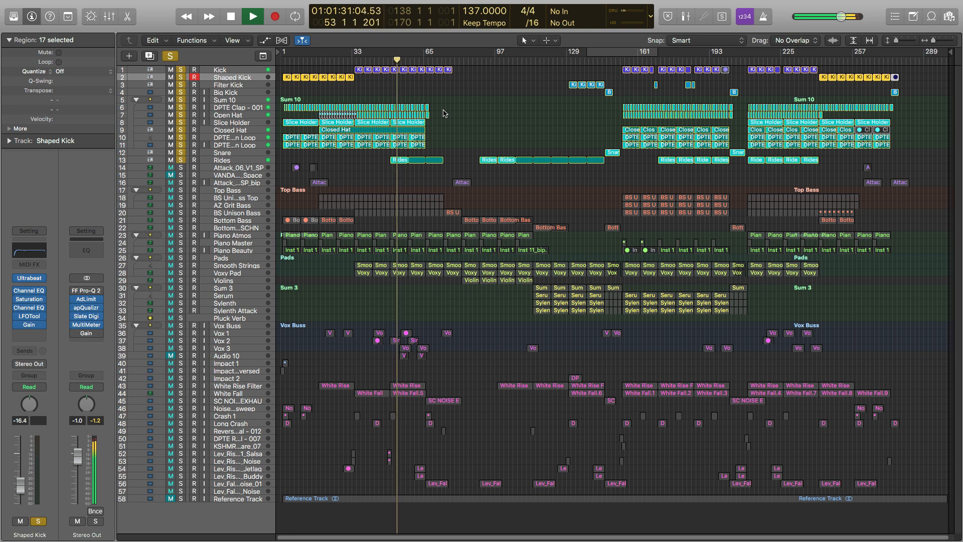
pyautogui.press('space')
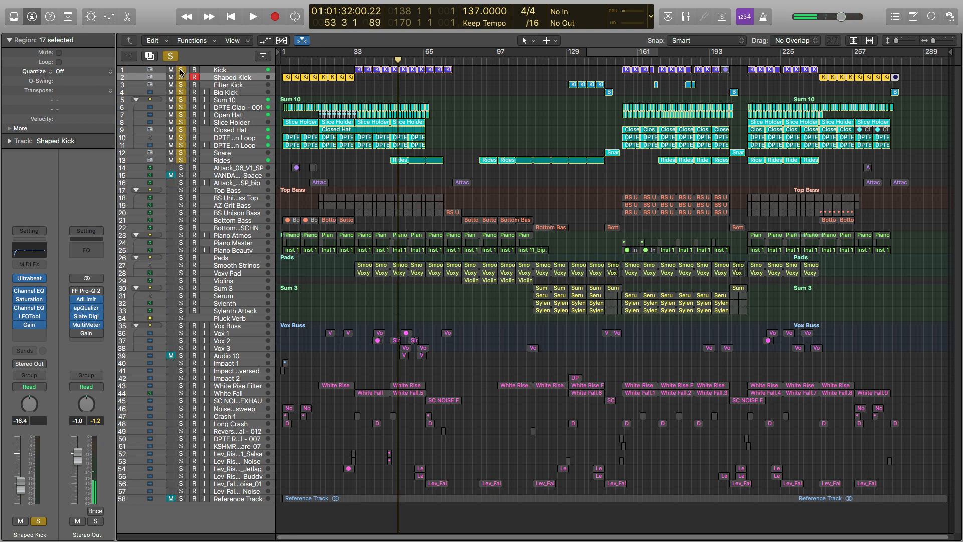
# Switch the solo from the drum tracks to the Top Bass stack, and listen to it from bar 35
pyautogui.moveTo(181, 69); pyautogui.dragTo(182, 161)
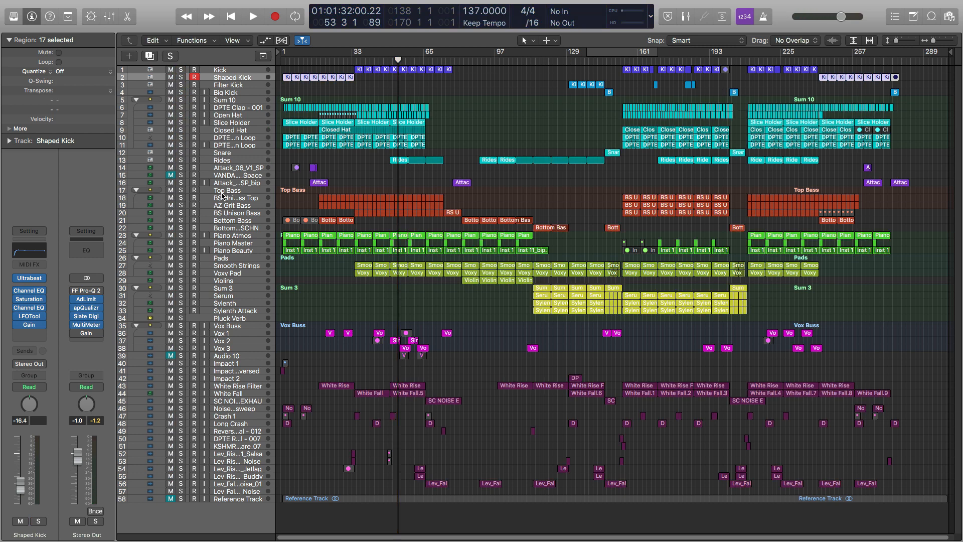
pyautogui.click(181, 190)
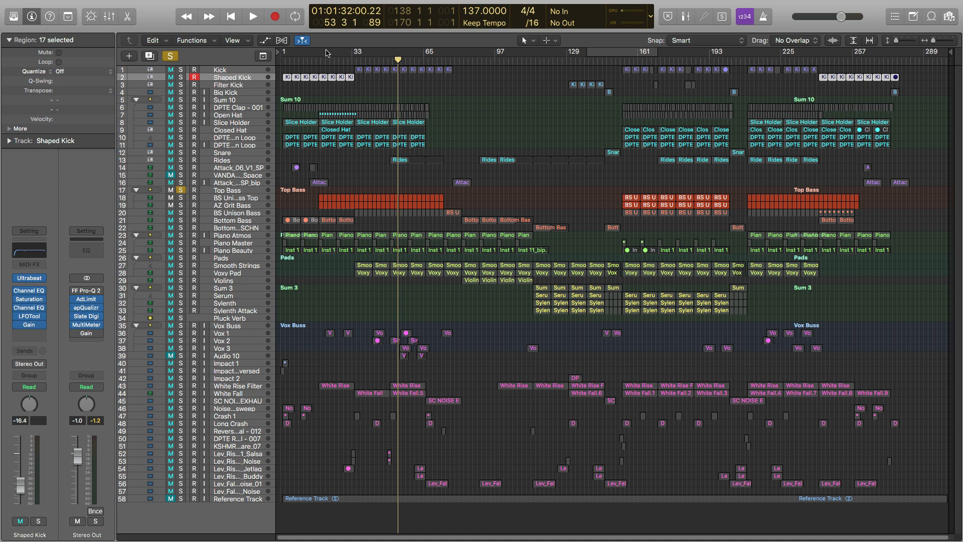
pyautogui.click(316, 62)
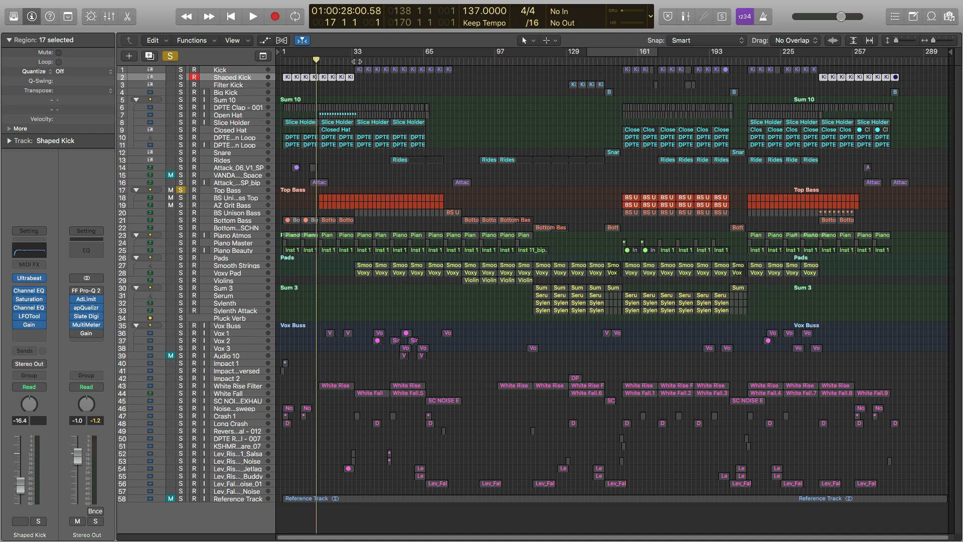
pyautogui.click(356, 60)
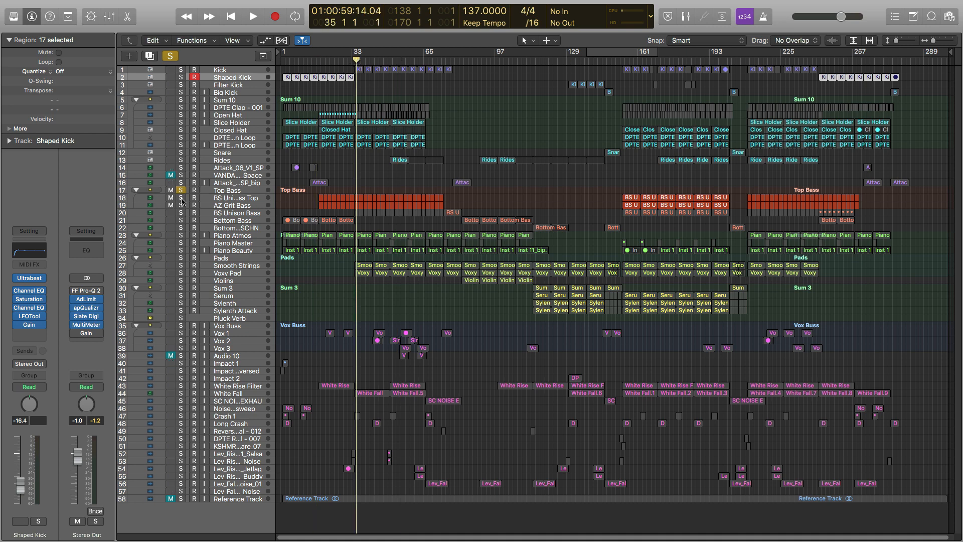
pyautogui.press('space')
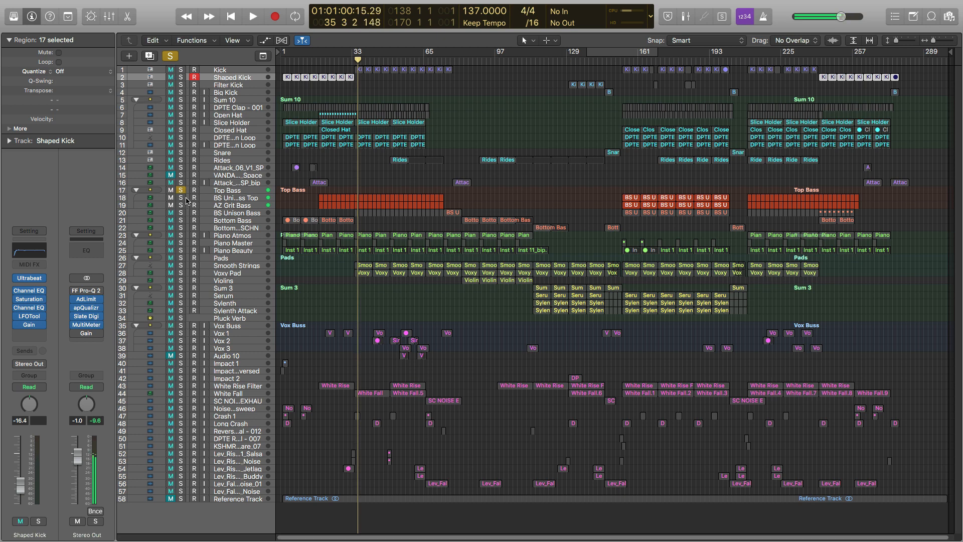
pyautogui.press('space')
pyautogui.click(219, 191)
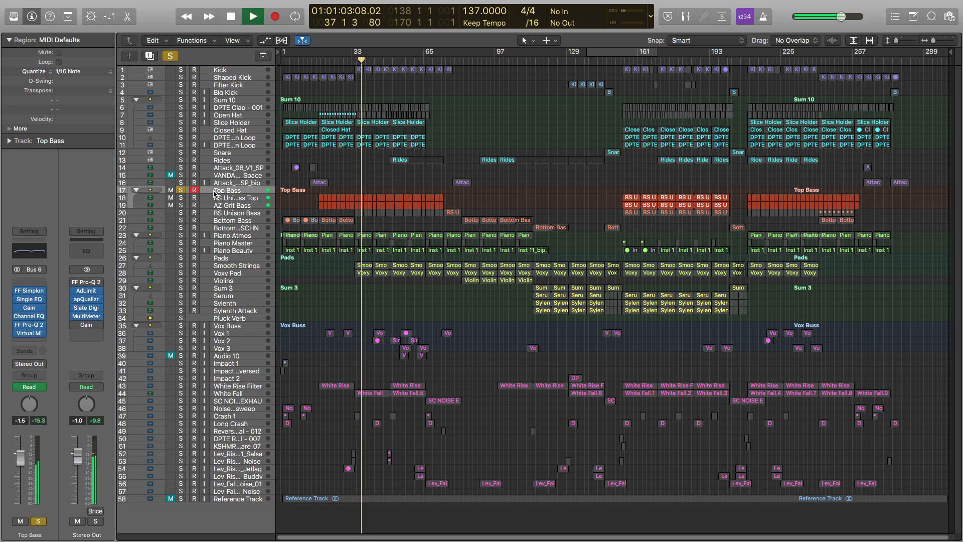
pyautogui.press('space')
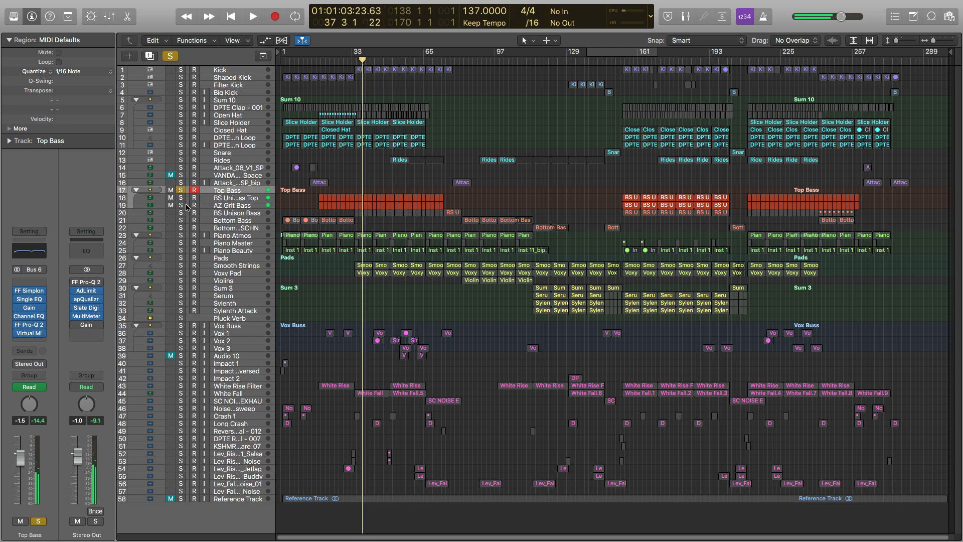
# Narrow the solo from the Top Bass stack to its BS Unison Bass Top track and listen to it
pyautogui.click(181, 198)
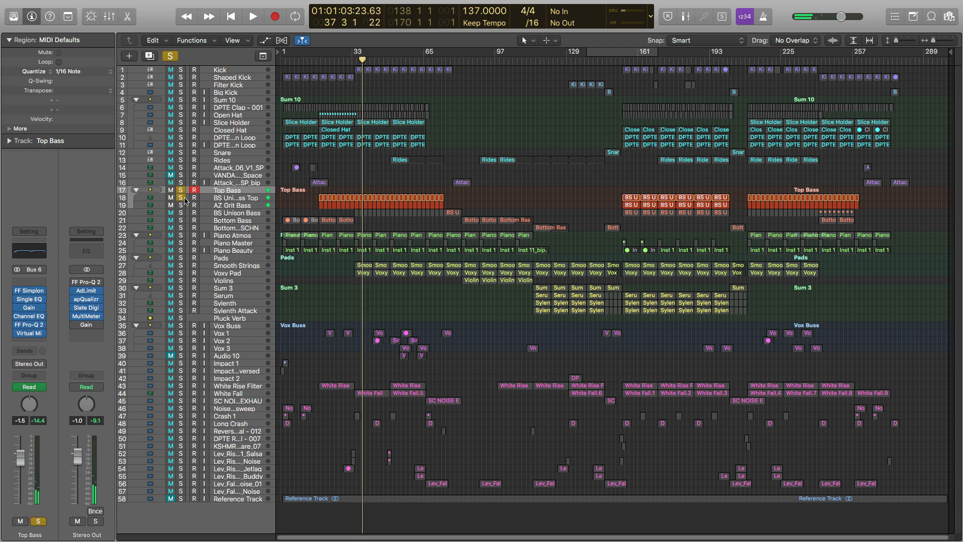
pyautogui.click(224, 199)
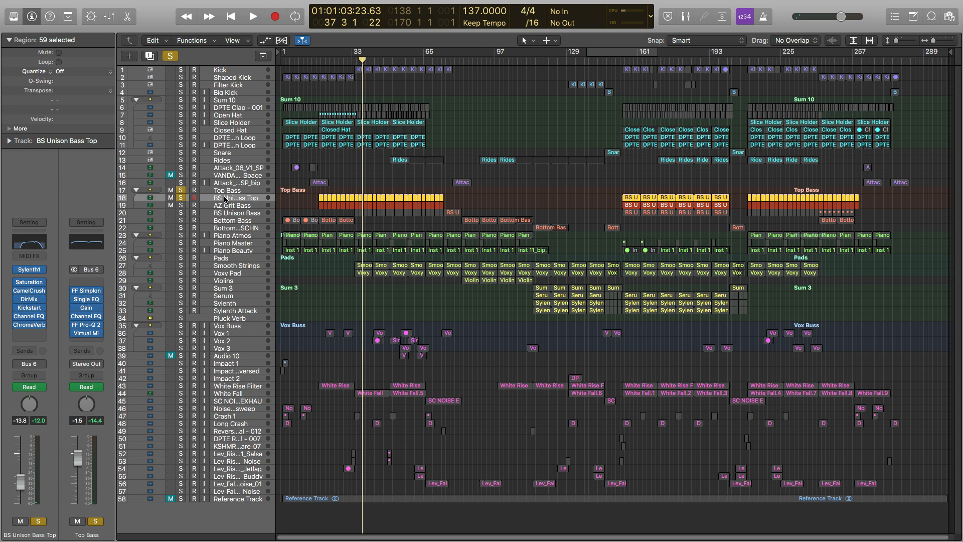
pyautogui.click(181, 191)
pyautogui.press('space')
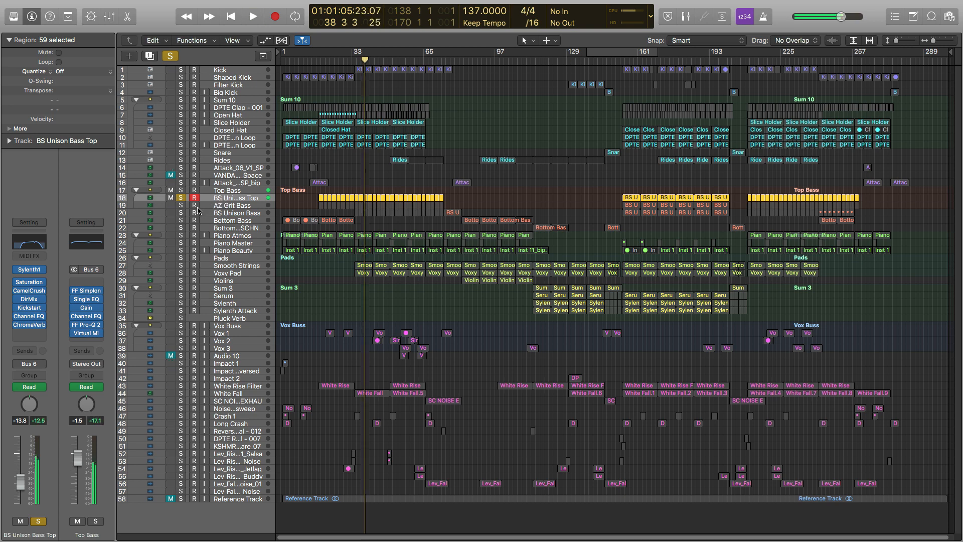
# Switch the solo to the AZ Grit Bass track, select that track and listen to it
pyautogui.click(181, 205)
pyautogui.click(180, 198)
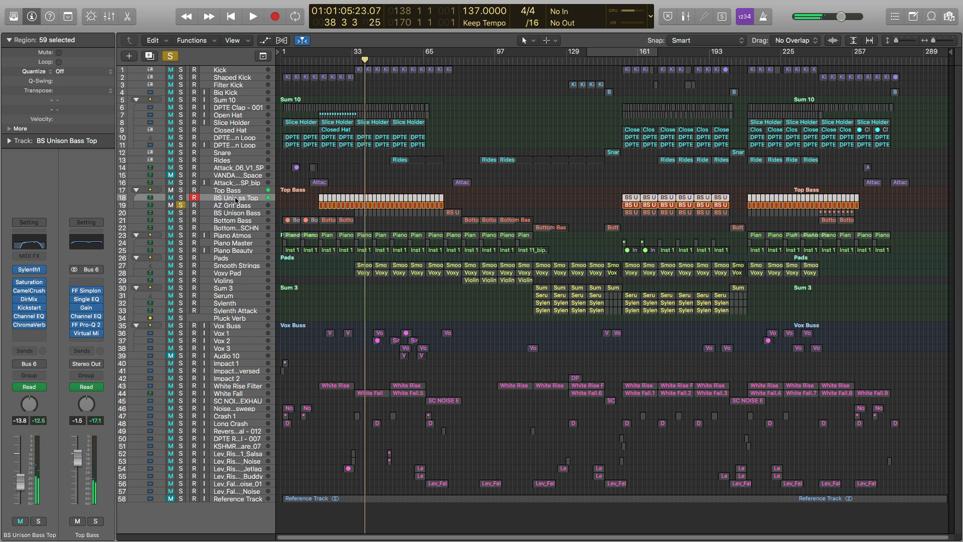
pyautogui.press('space')
pyautogui.click(228, 206)
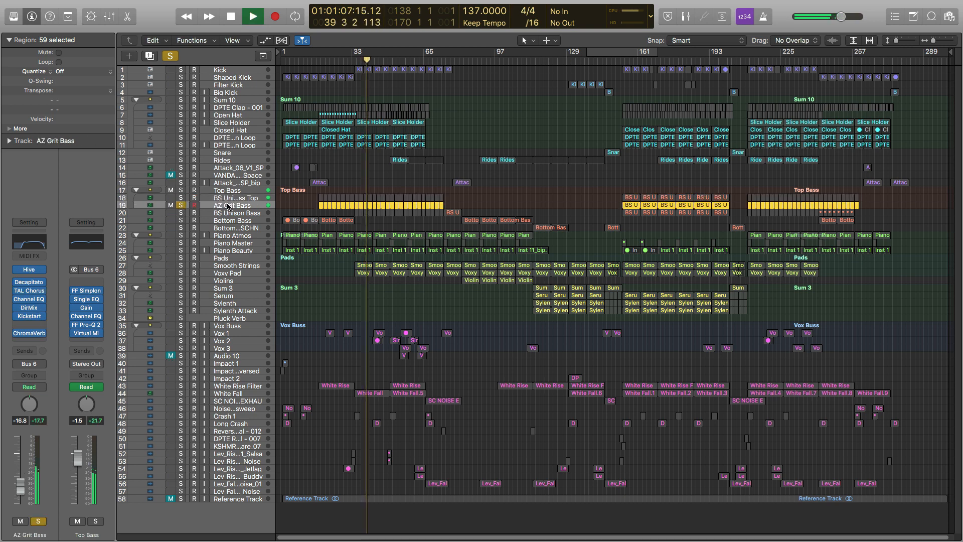
pyautogui.press('space')
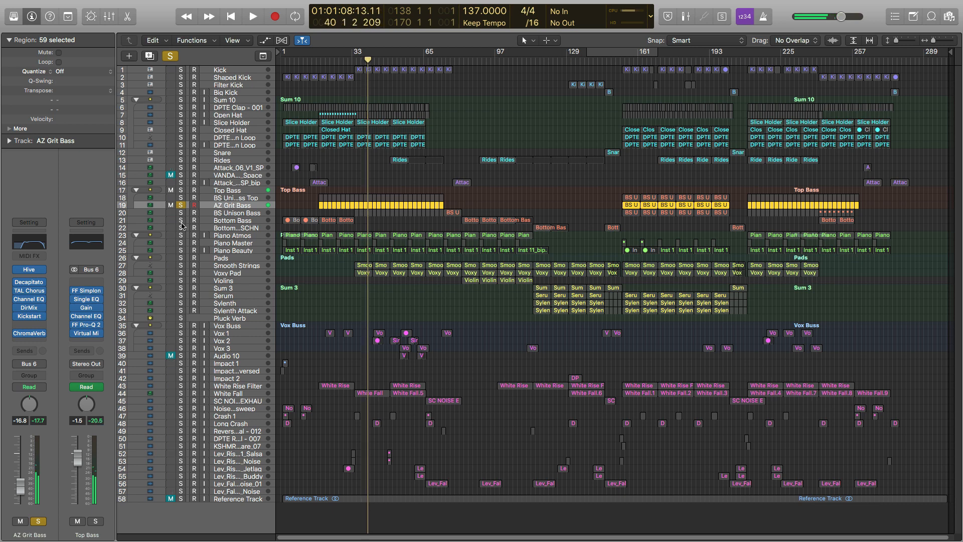
# Open ChromaVerb on the AZ Grit Bass track, move its window clear of the channel strips and listen to the reverb
pyautogui.click(29, 334)
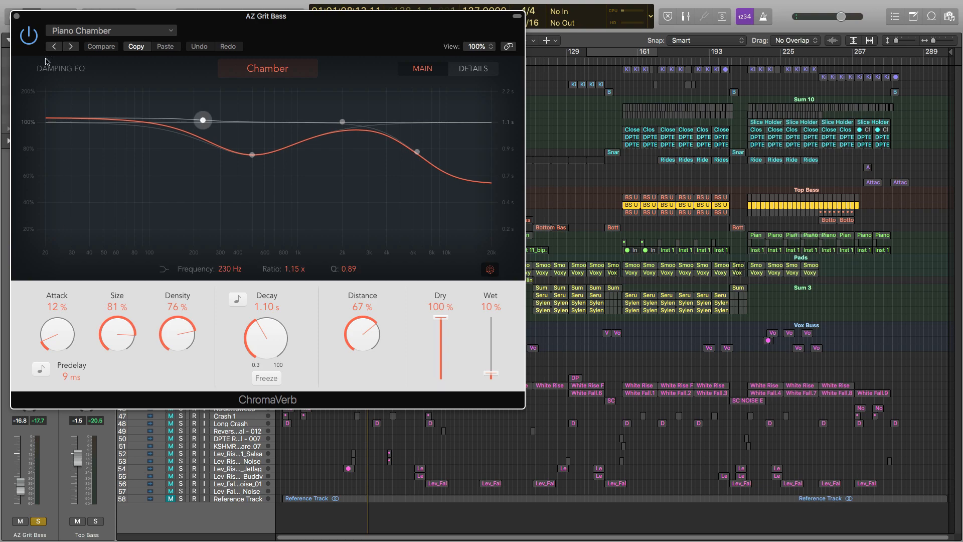
pyautogui.press('space')
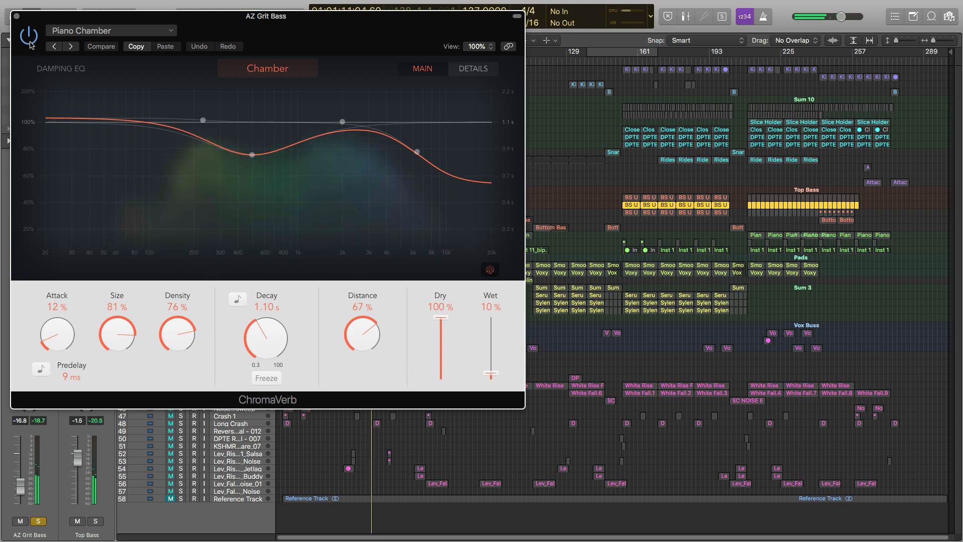
pyautogui.moveTo(36, 20); pyautogui.dragTo(336, 84)
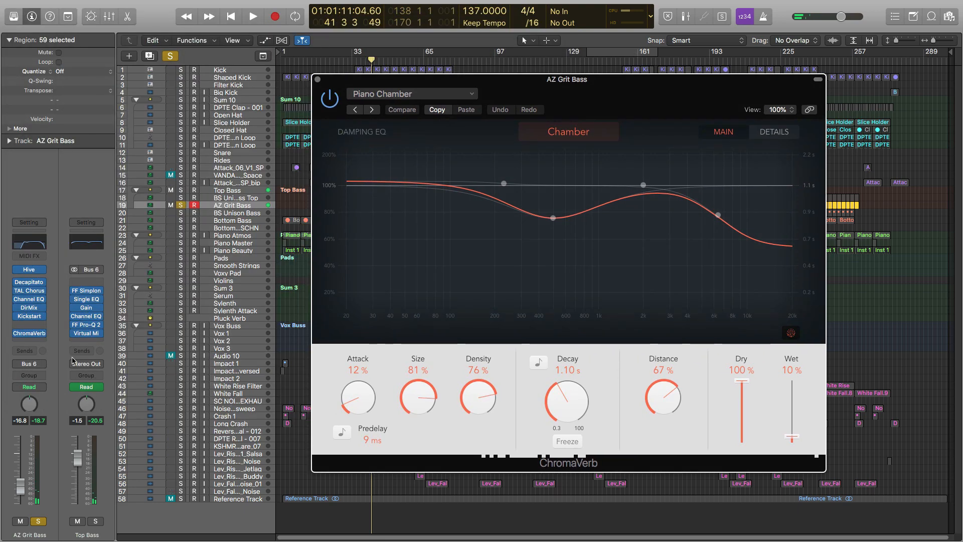
pyautogui.press('space')
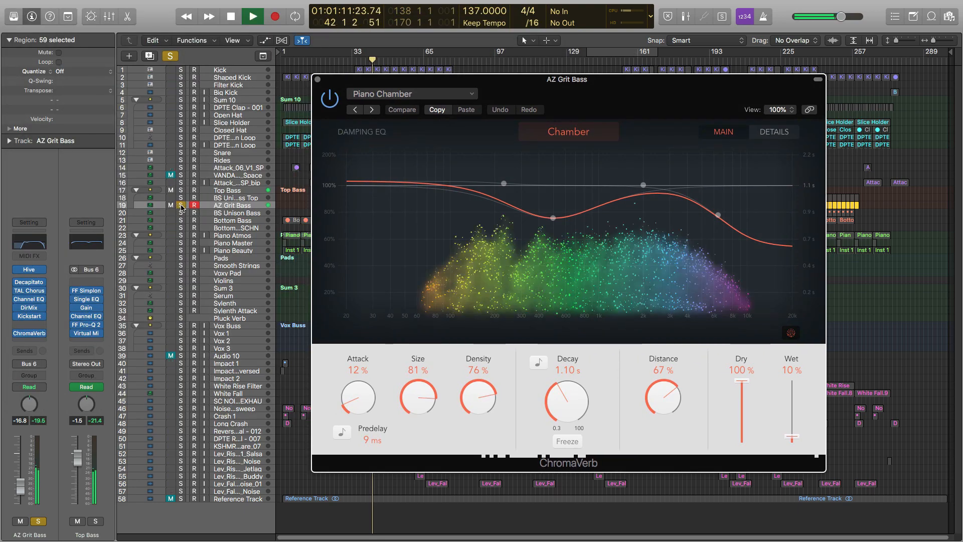
# Take the AZ Grit Bass track out of solo, select the Top Bass stack, and move the ChromaVerb window clear of the early arrangement
pyautogui.click(181, 206)
pyautogui.press('space')
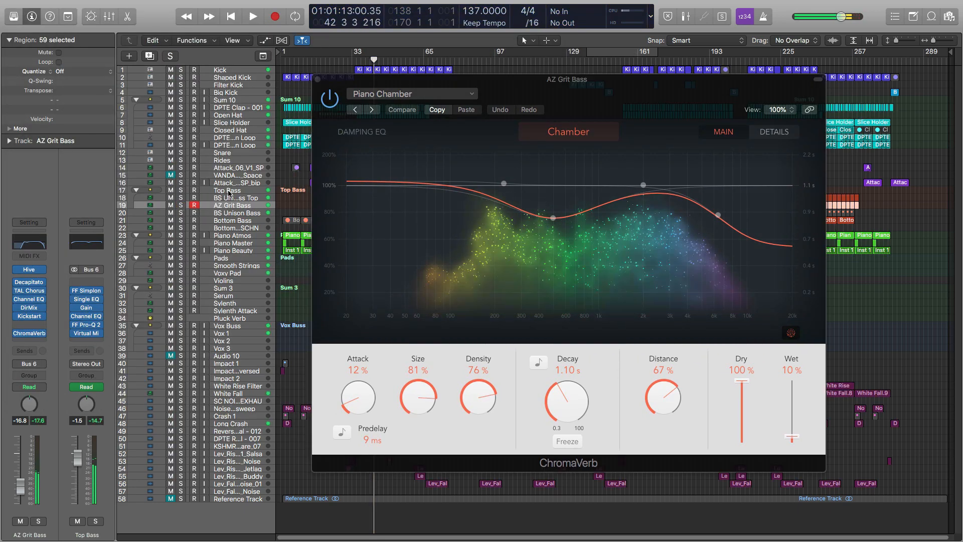
pyautogui.click(223, 191)
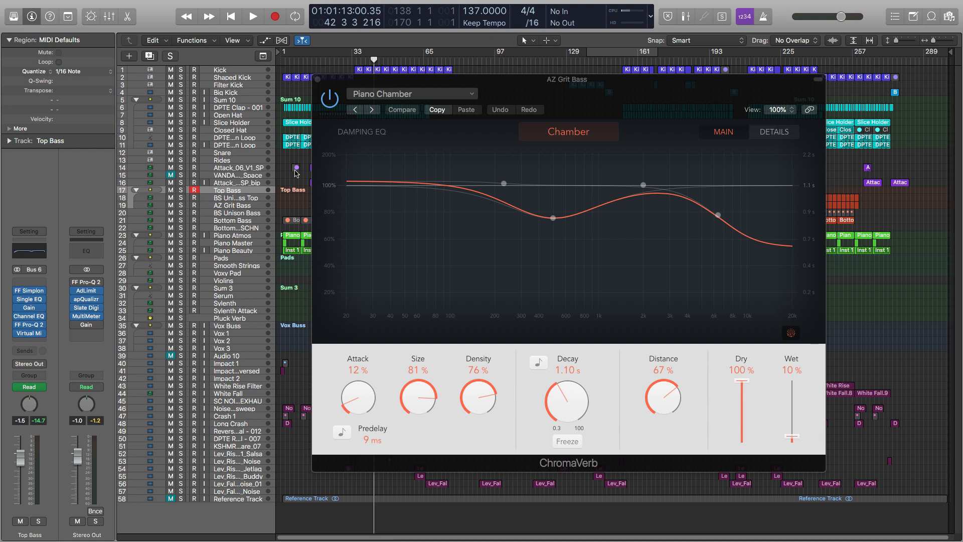
pyautogui.press('space')
pyautogui.moveTo(351, 79); pyautogui.dragTo(459, 94)
pyautogui.press('space')
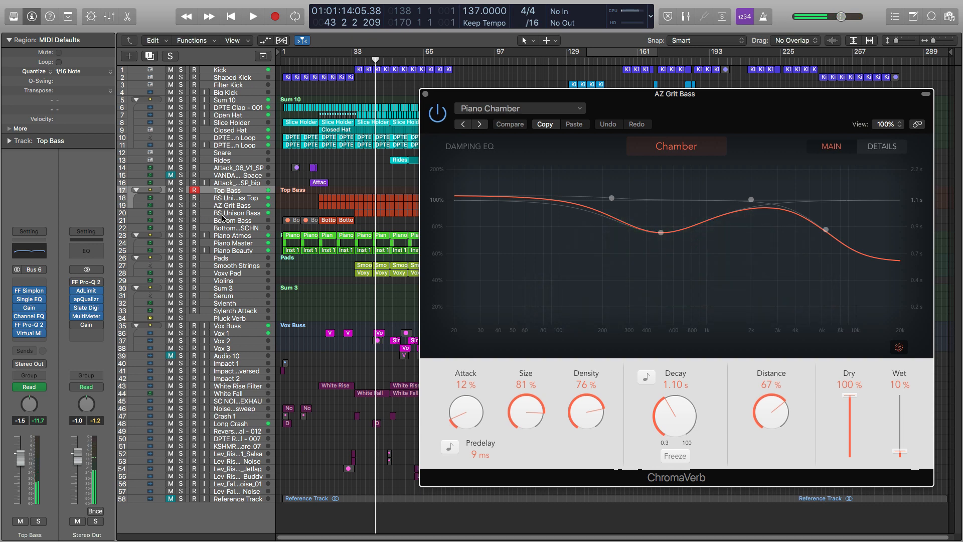
# Select the BS Unison Bass track, solo it and listen to it
pyautogui.click(228, 214)
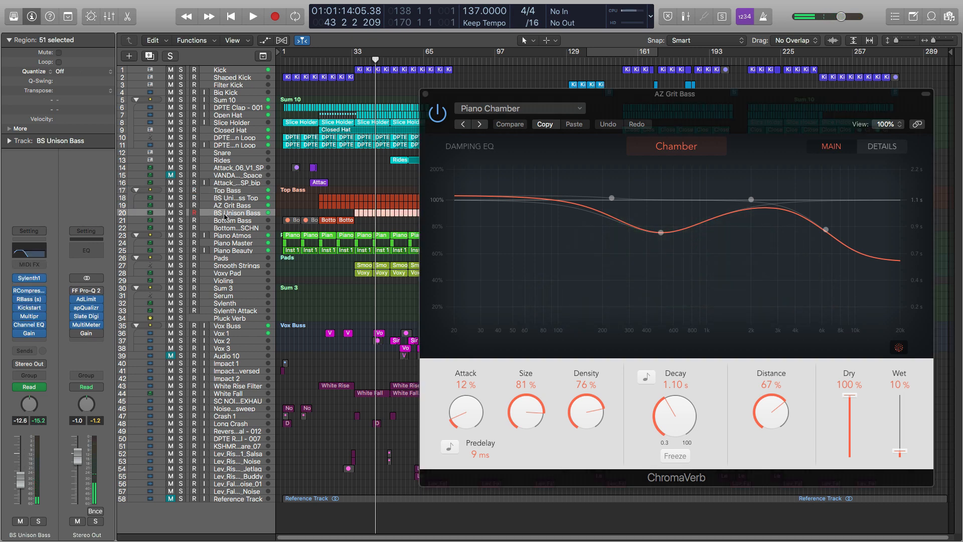
pyautogui.click(181, 213)
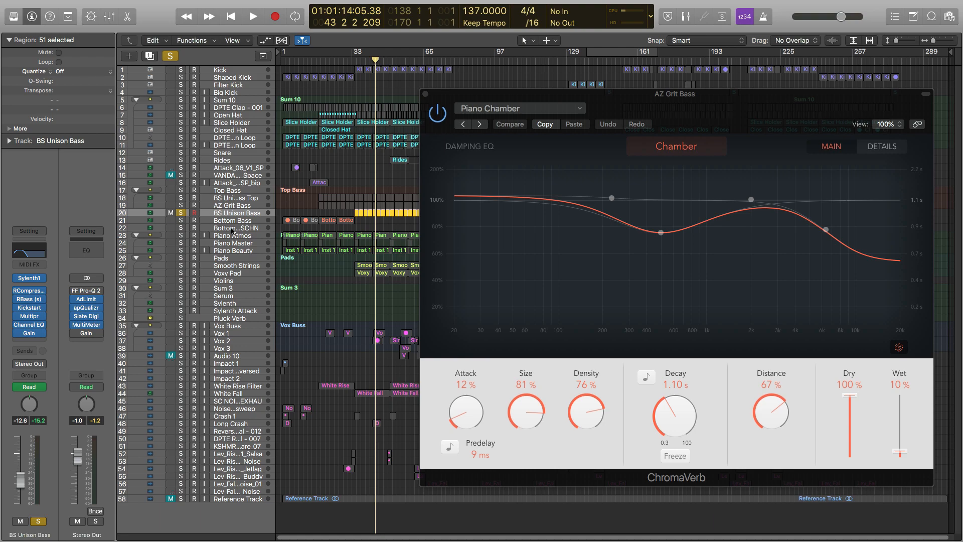
pyautogui.press('space')
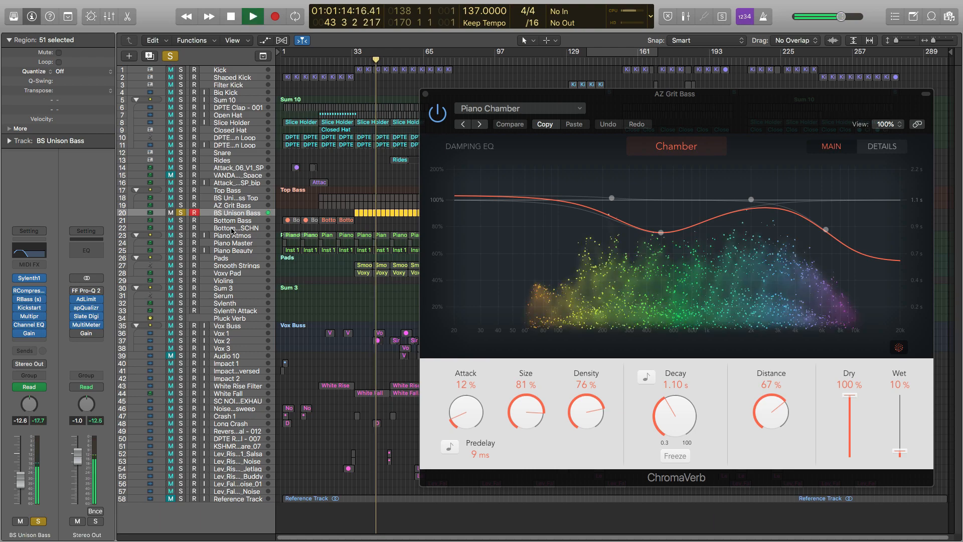
# Add BS Unison Bass Top, AZ Grit Bass and the tracks from Kick through Attack_06_V1_SP to the solo, and listen to them together
pyautogui.click(180, 197)
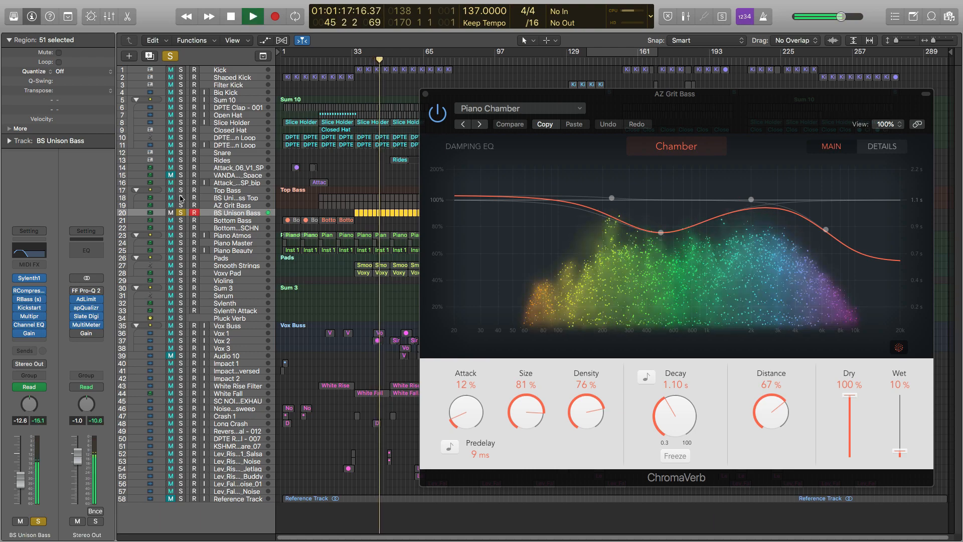
pyautogui.click(181, 206)
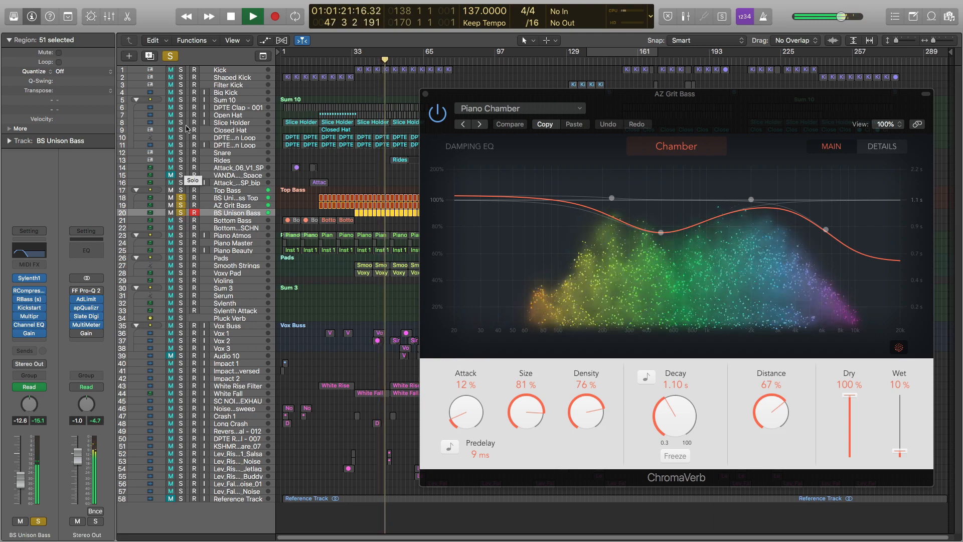
pyautogui.moveTo(181, 70); pyautogui.dragTo(181, 170)
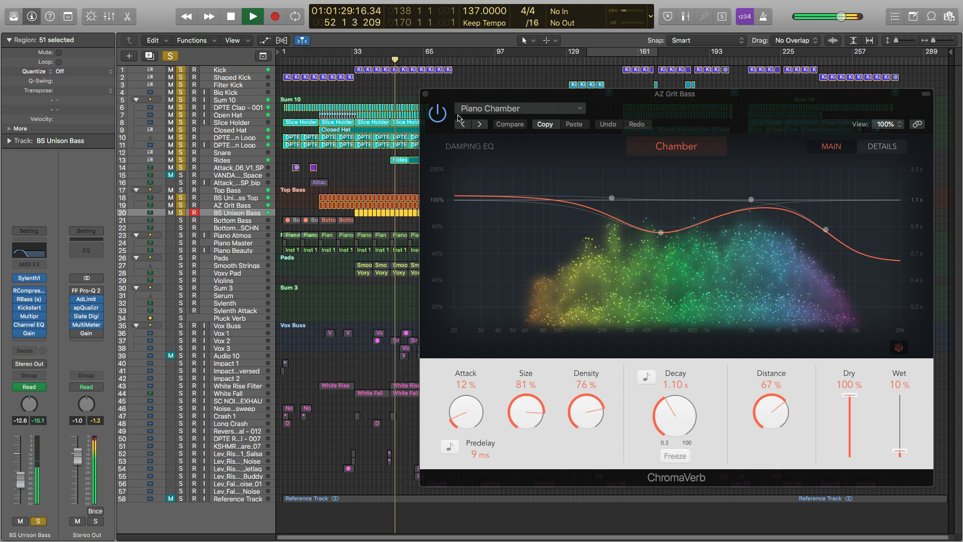
pyautogui.press('space')
# Close the ChromaVerb window and clear all track solos
pyautogui.click(425, 94)
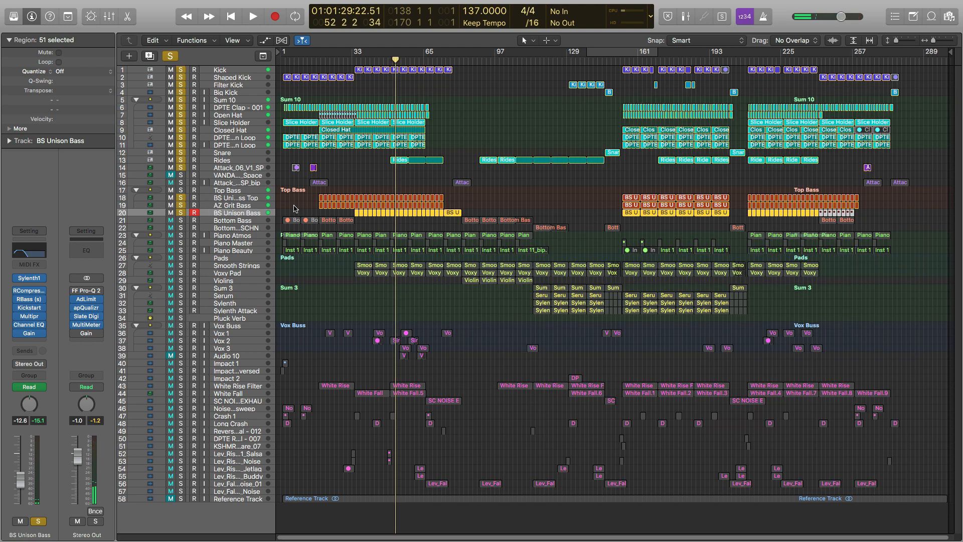
pyautogui.click(174, 57)
pyautogui.click(173, 57)
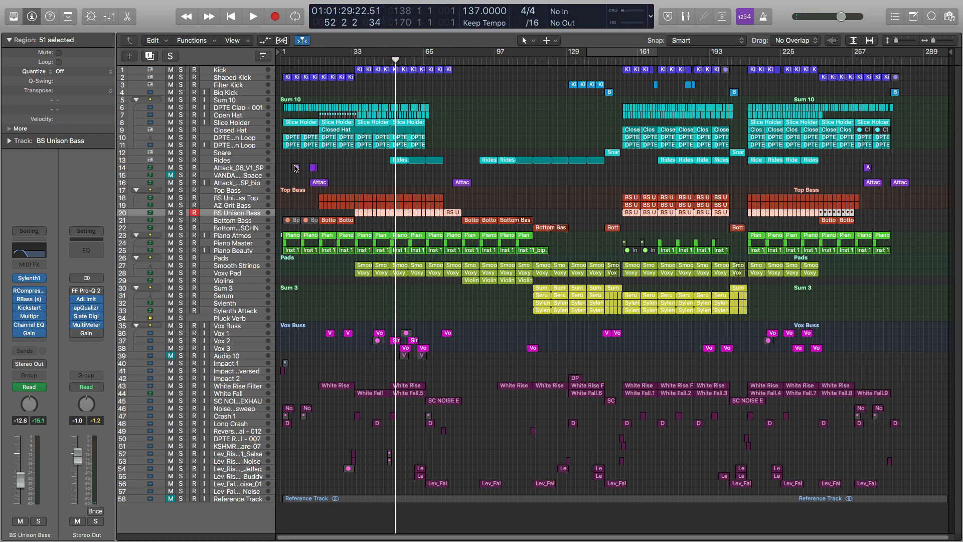
# Solo the Piano Atmos stack and listen to it from bar 2, briefly toggling the solo on its Piano Beauty track
pyautogui.moveTo(395, 61); pyautogui.dragTo(281, 79)
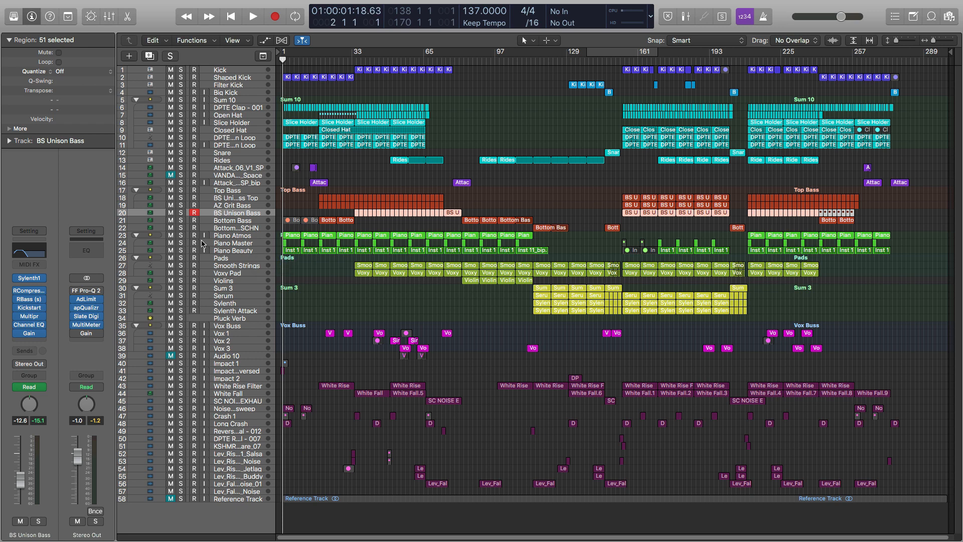
pyautogui.click(181, 235)
pyautogui.press('space')
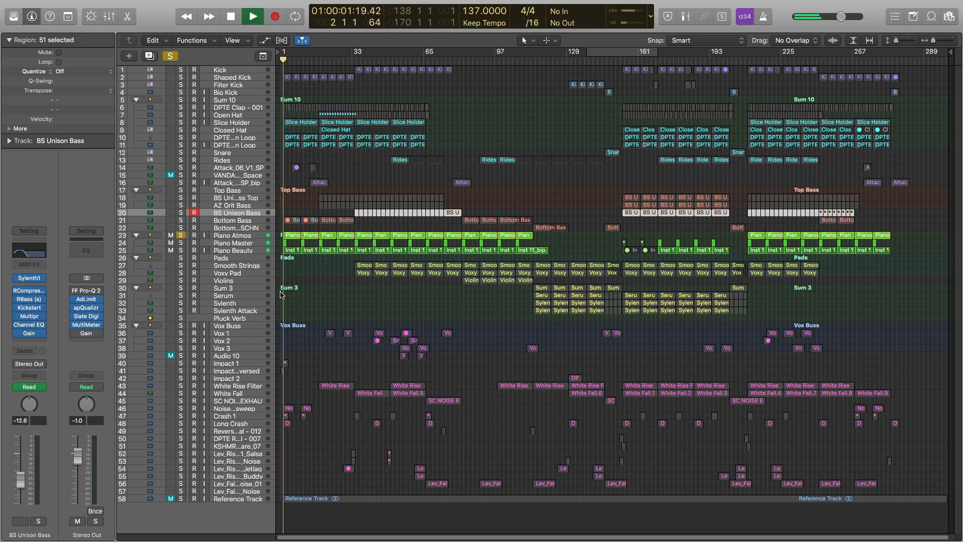
pyautogui.click(181, 251)
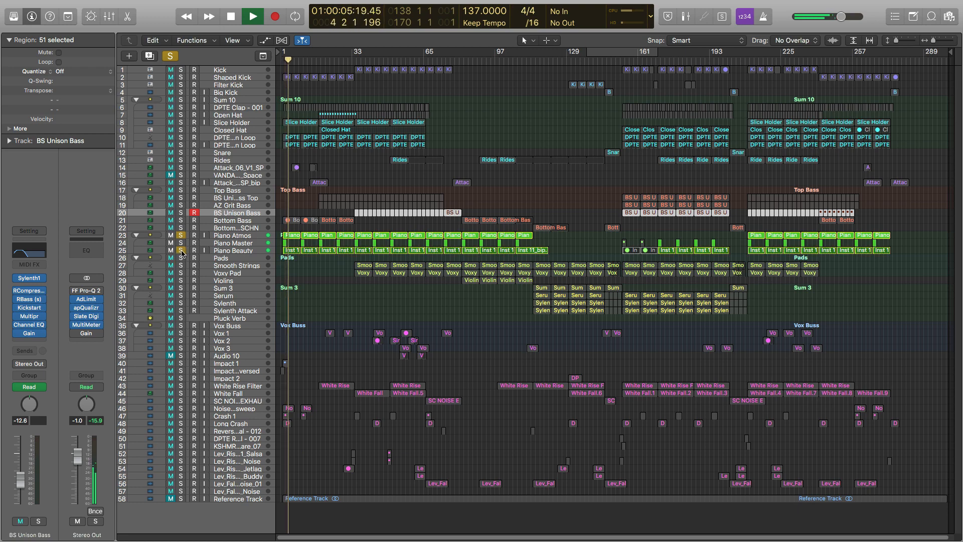
pyautogui.click(181, 250)
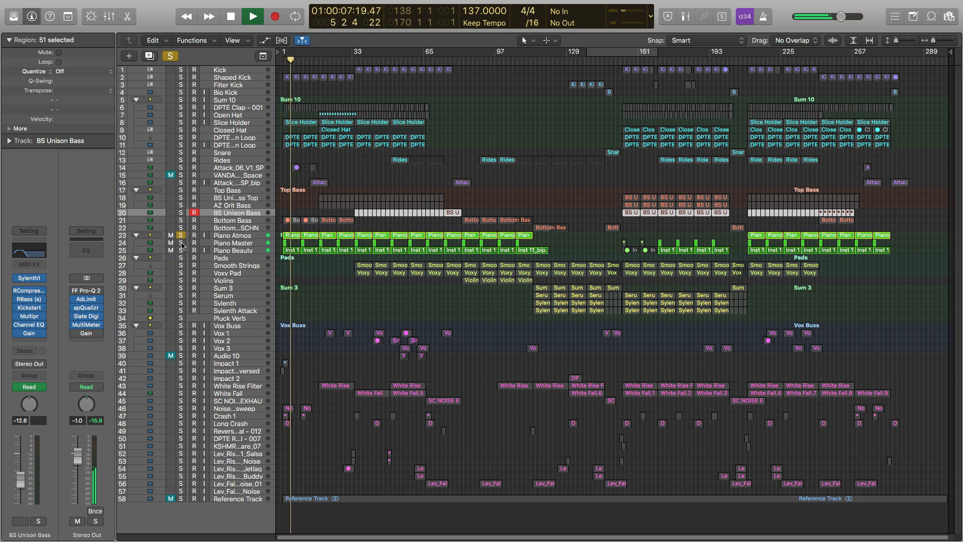
# Switch the solo from the Piano Atmos stack to its Piano Master track and listen to it
pyautogui.click(182, 235)
pyautogui.click(181, 242)
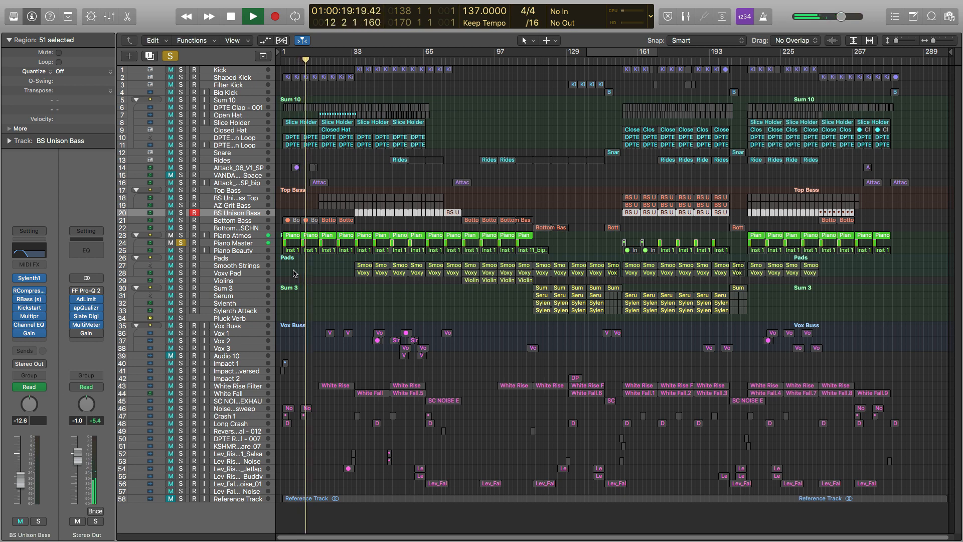
pyautogui.press('space')
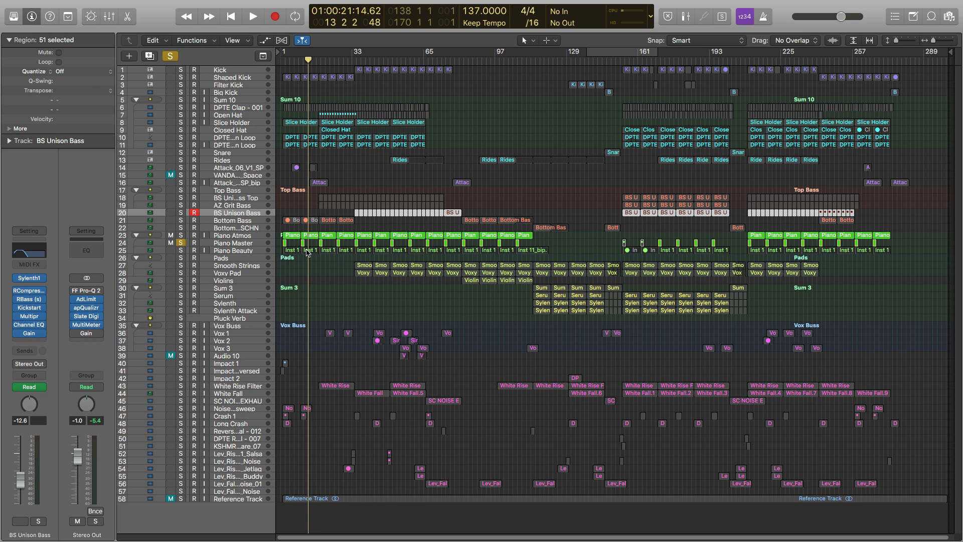
# Switch the solo to the Piano Beauty track, and listen to it with the track automation shown
pyautogui.click(181, 251)
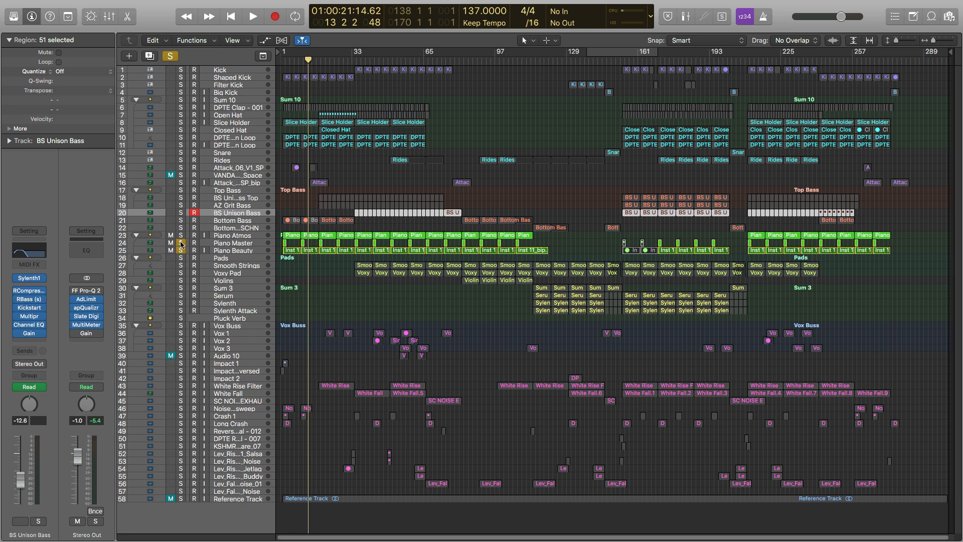
pyautogui.click(181, 244)
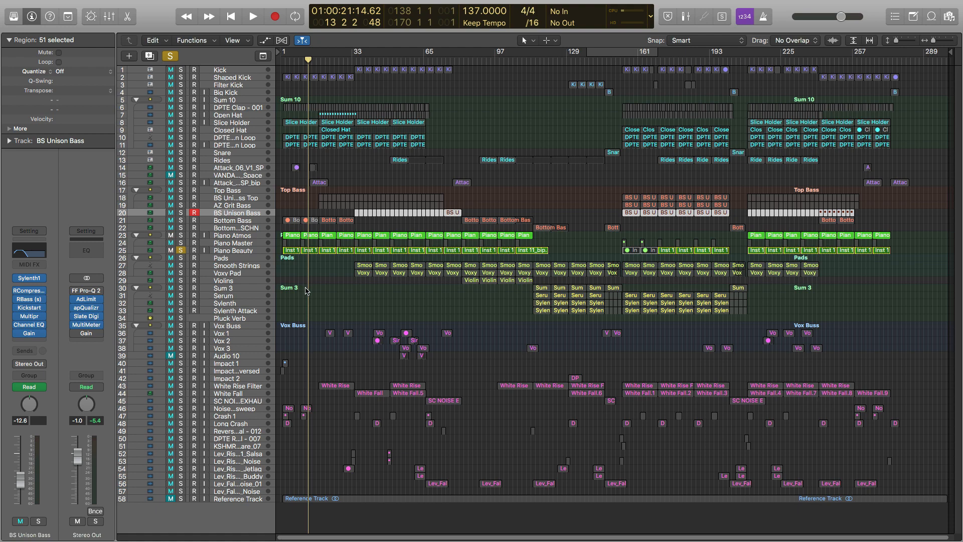
pyautogui.press('a')
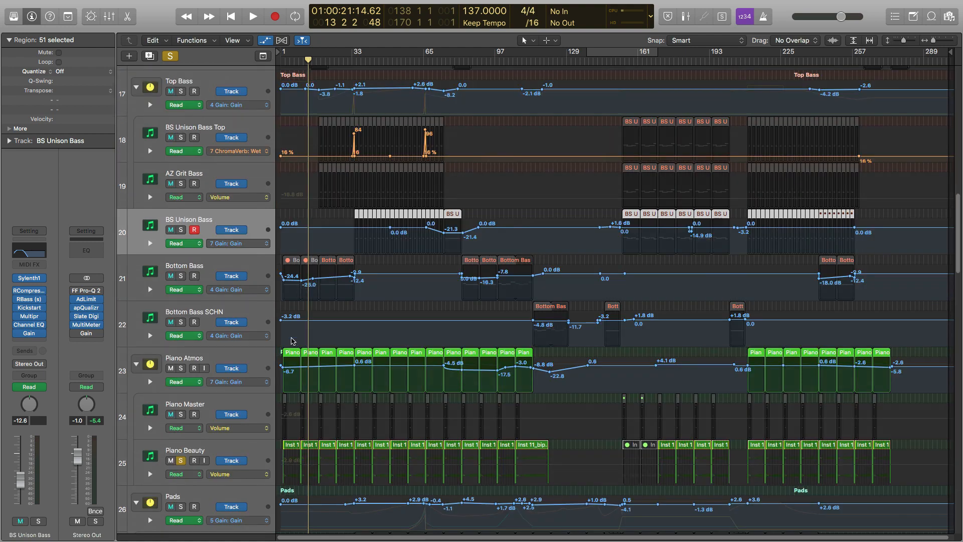
pyautogui.scroll(-5, 293, 401)
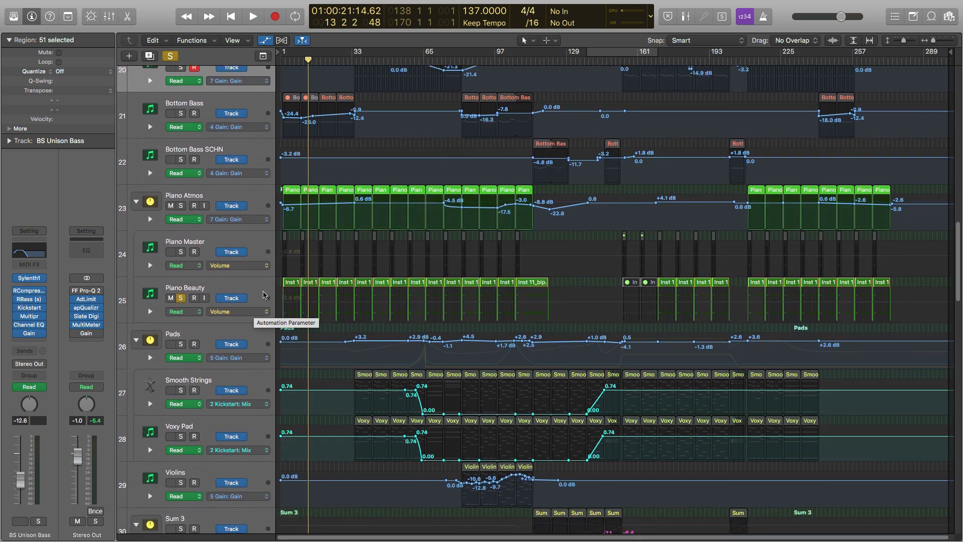
pyautogui.press('space')
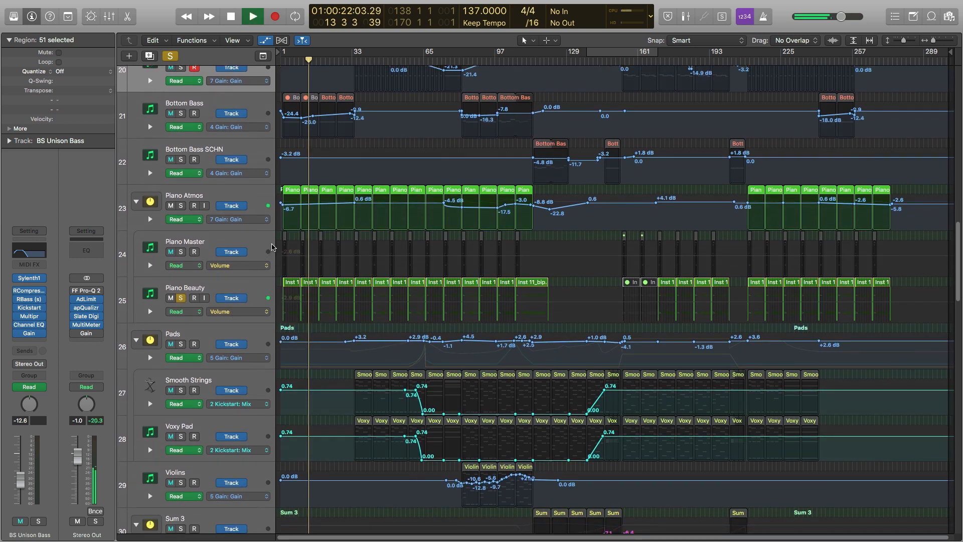
# Look through the automation parameters available on the Piano Beauty track, and stop playback
pyautogui.click(259, 311)
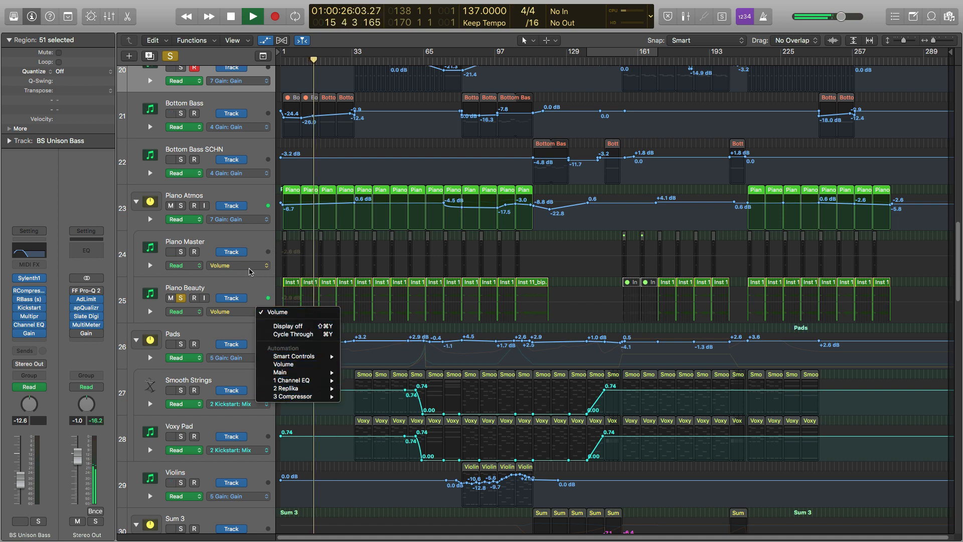
pyautogui.click(254, 237)
pyautogui.press('space')
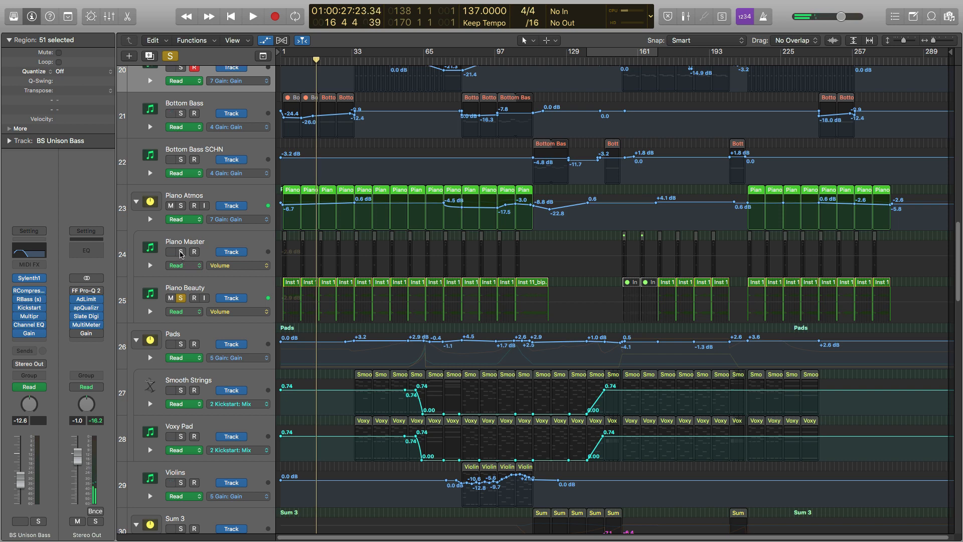
# Add the Piano Master track to the solo, listen to both piano layers together, and select Piano Master
pyautogui.click(181, 254)
pyautogui.press('space')
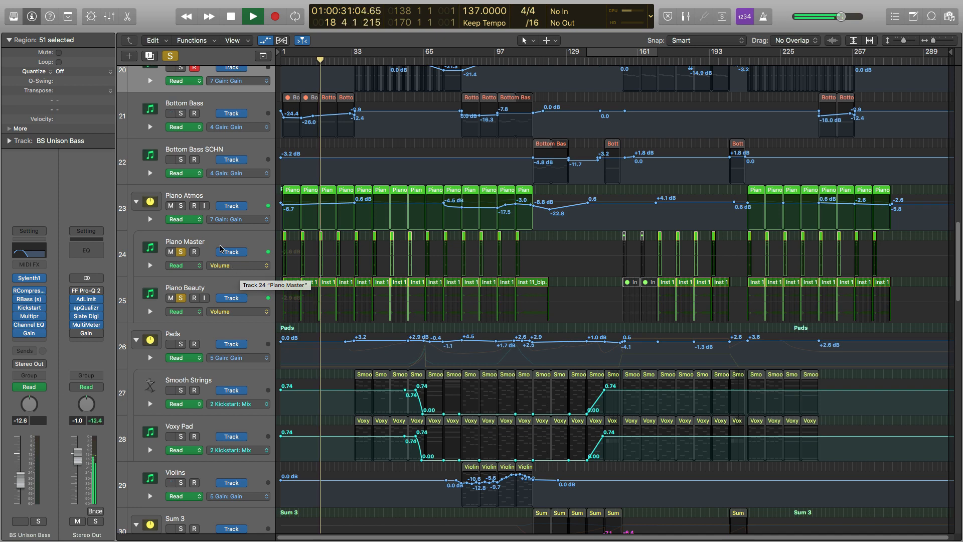
pyautogui.click(251, 258)
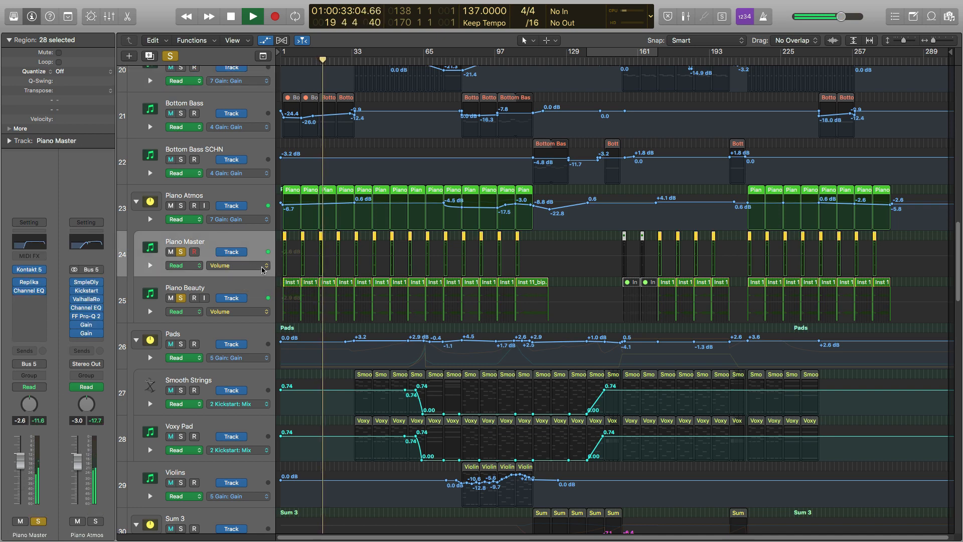
# Display the 6 Gain: Gain automation on the Piano Atmos stack, and compare the piano layers with and without Piano Master
pyautogui.click(264, 220)
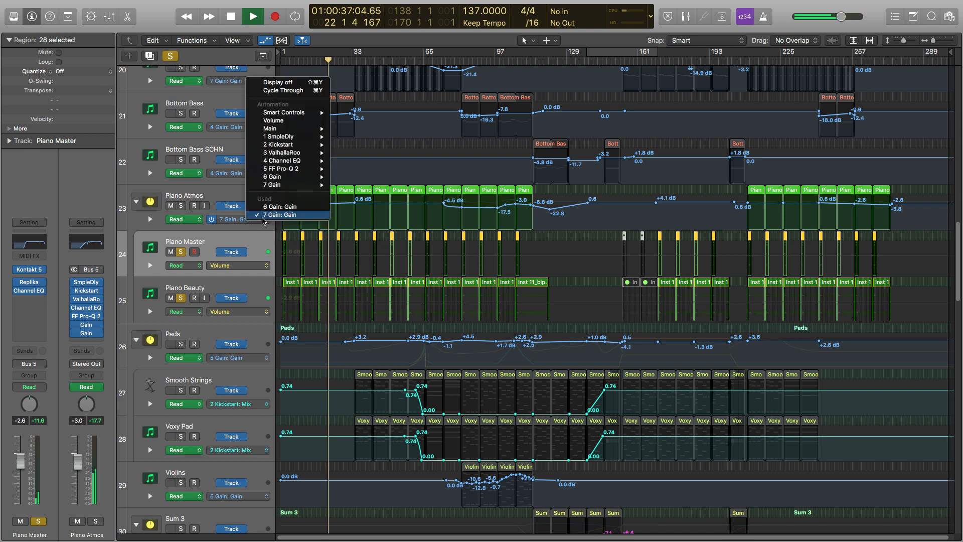
pyautogui.click(276, 207)
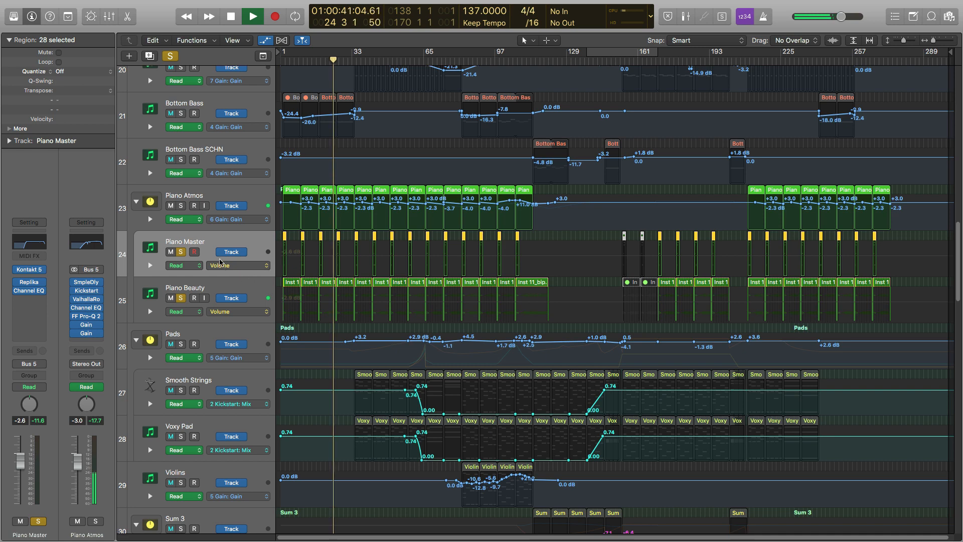
pyautogui.press('s')
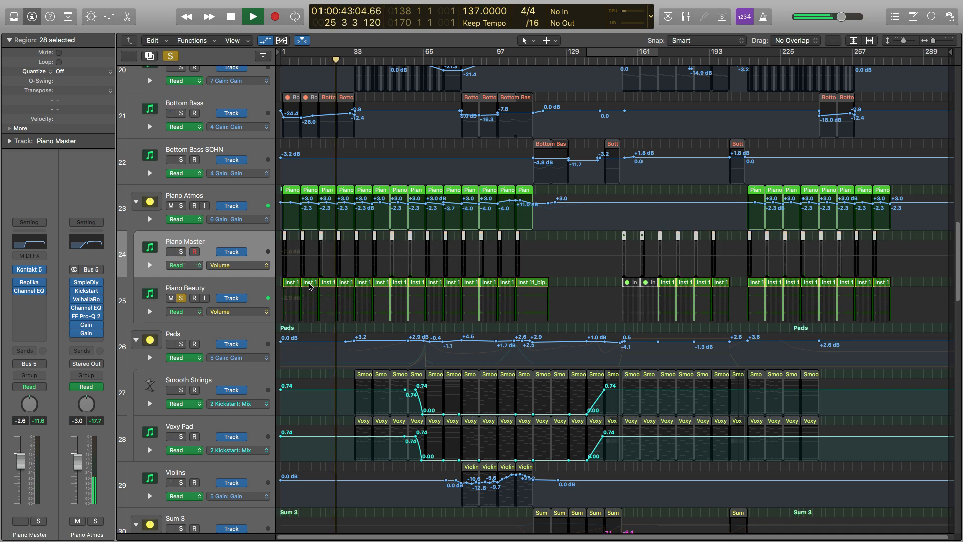
pyautogui.click(182, 252)
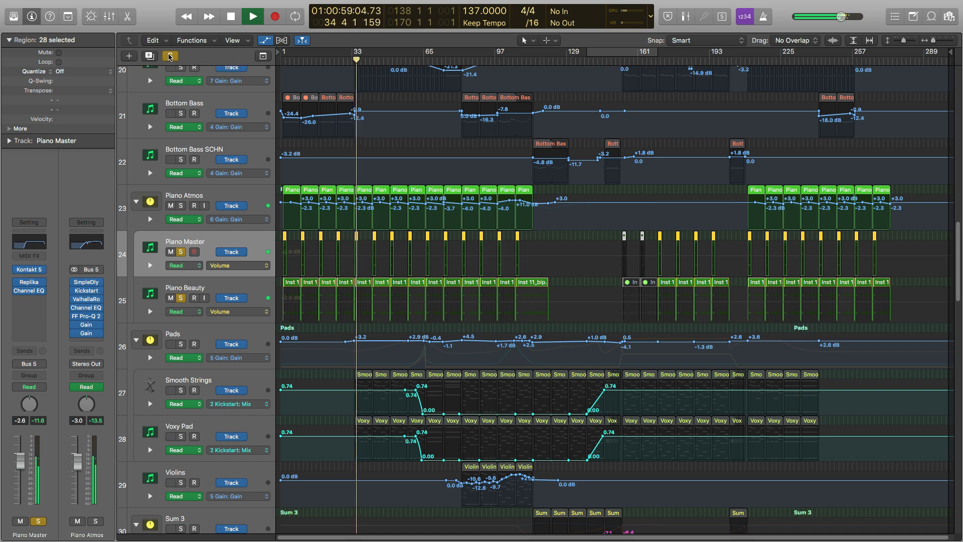
# Clear all track solos, and return to the compact full-arrangement view with automation hidden and playback stopped
pyautogui.click(170, 56)
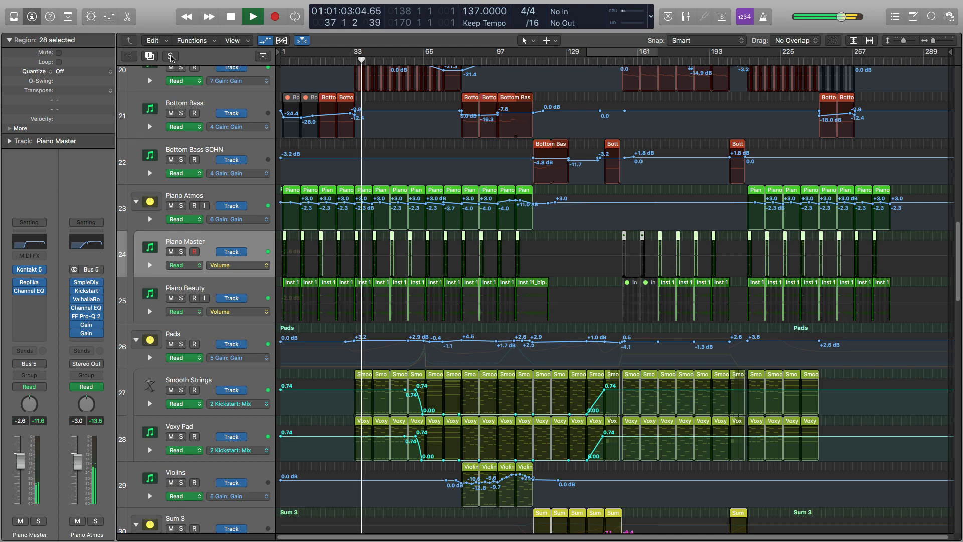
pyautogui.press('a')
pyautogui.press('super+Up')
pyautogui.press('space')
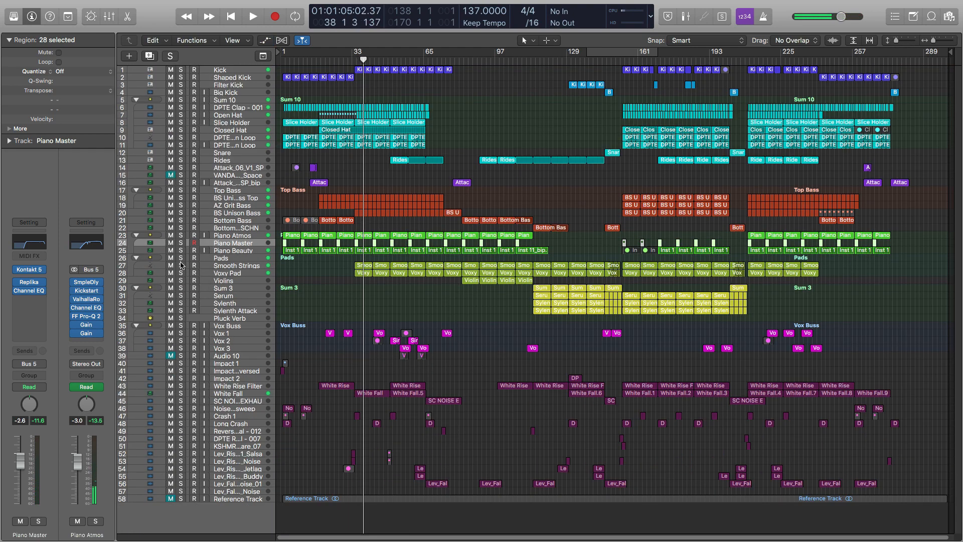
# Solo the Pads stack, select its Smooth Strings track, and narrow the solo to that track
pyautogui.click(180, 258)
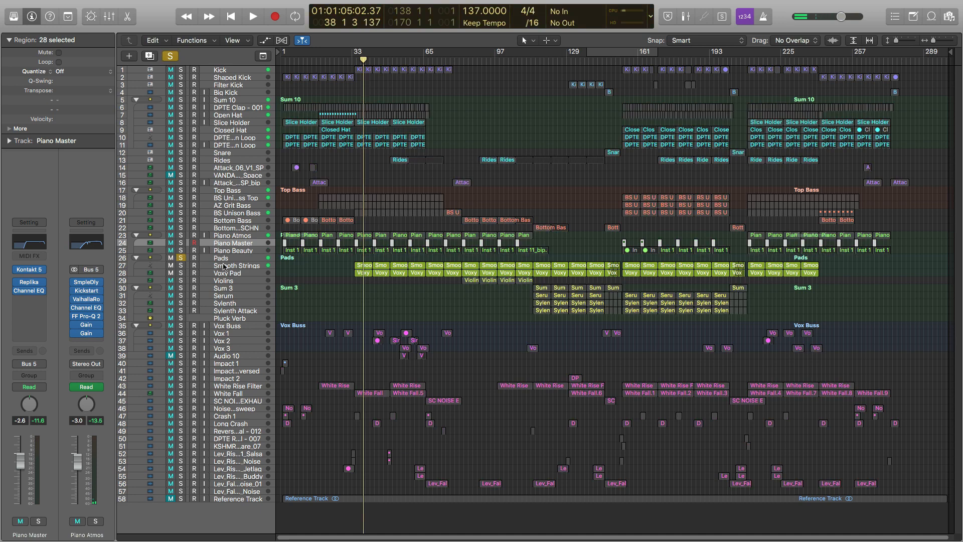
pyautogui.click(224, 266)
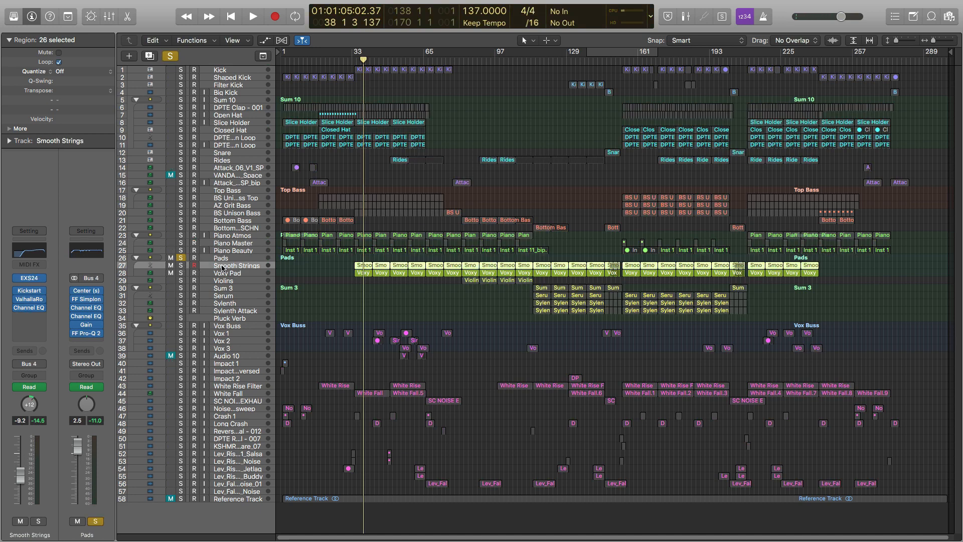
pyautogui.click(181, 258)
pyautogui.click(181, 266)
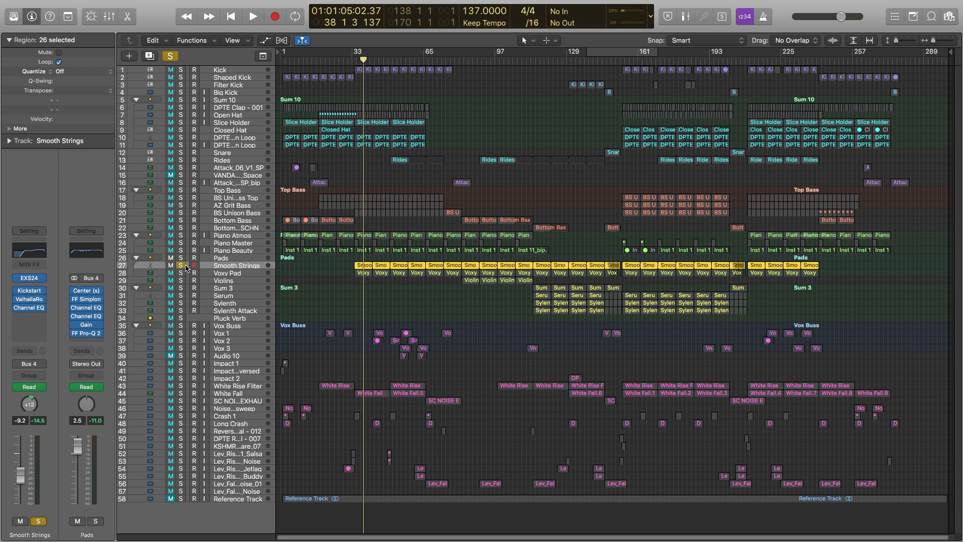
# Play from bar 34, add Voxy Pad to the Smooth Strings solo, and narrow the solo to Voxy Pad
pyautogui.click(354, 61)
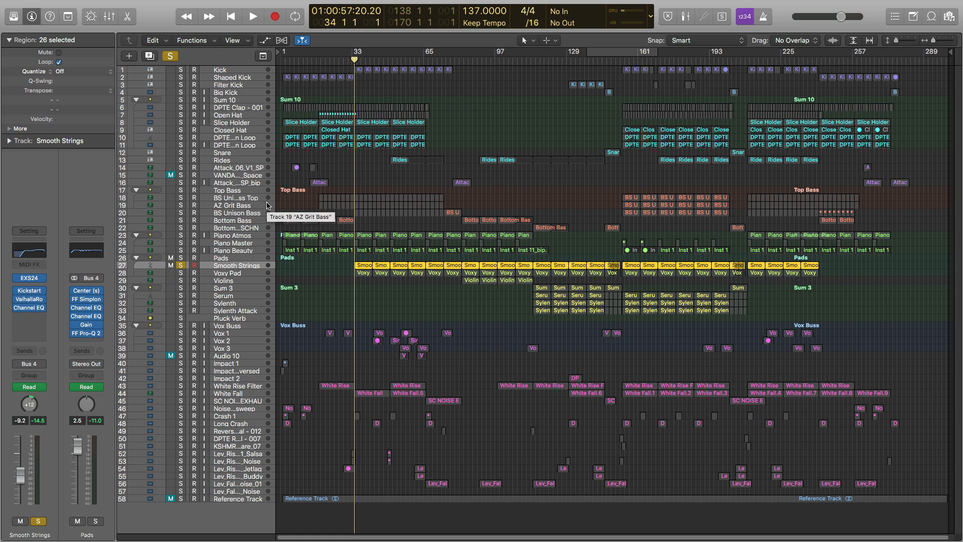
pyautogui.press('space')
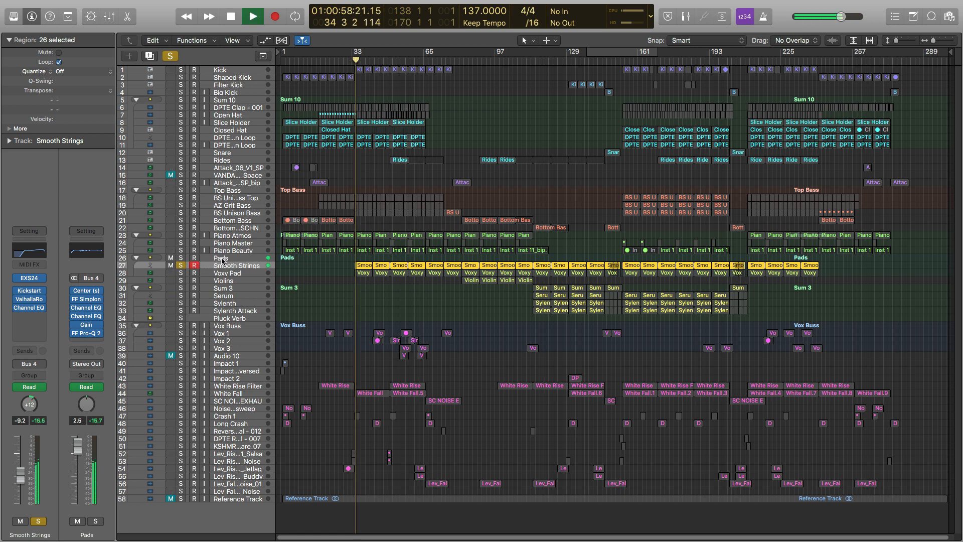
pyautogui.click(181, 273)
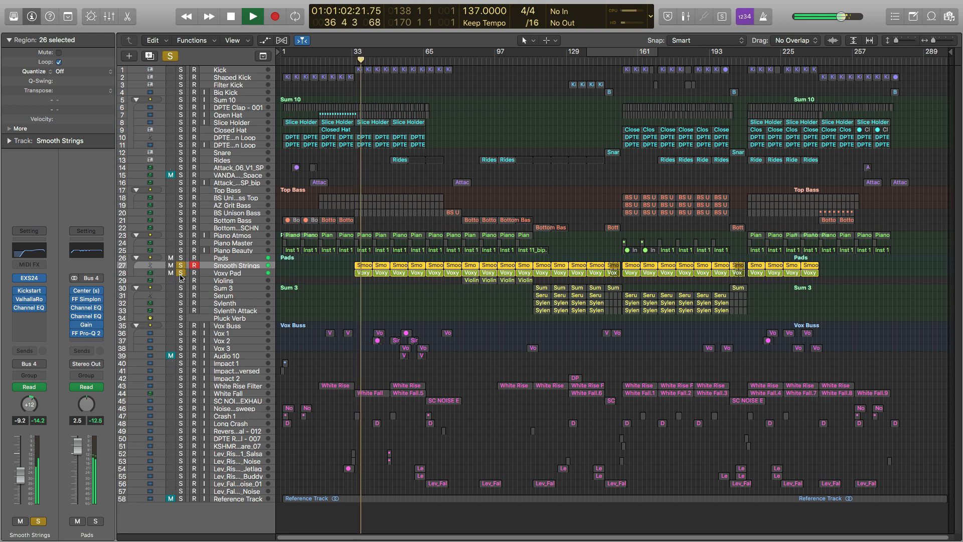
pyautogui.click(180, 266)
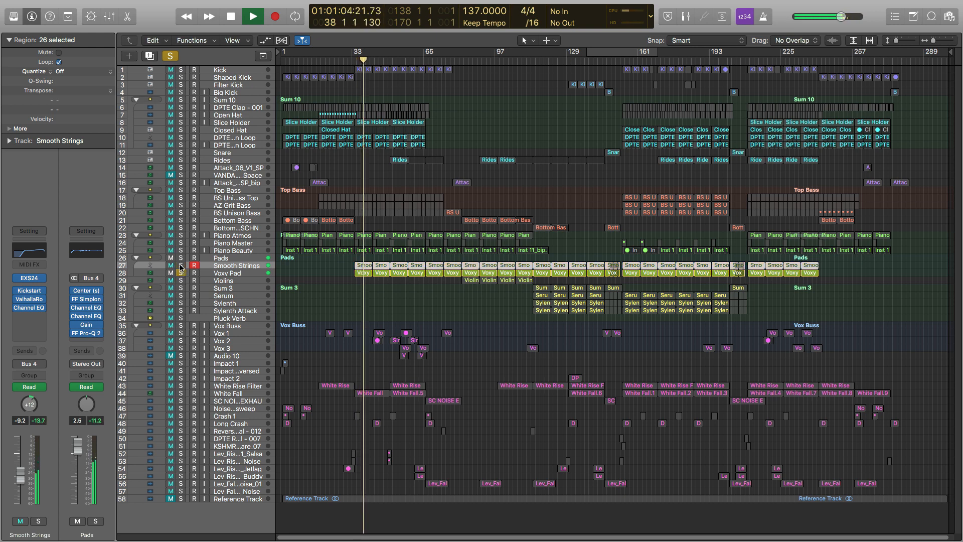
# Select Voxy Pad and listen to it alone, select Smooth Strings, and listen to both pad layers soloed together
pyautogui.click(221, 274)
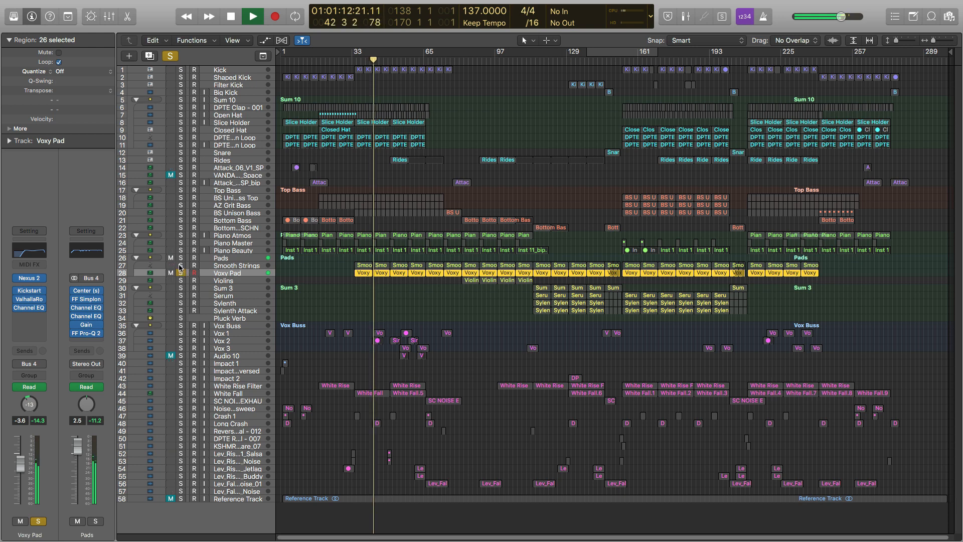
pyautogui.click(218, 266)
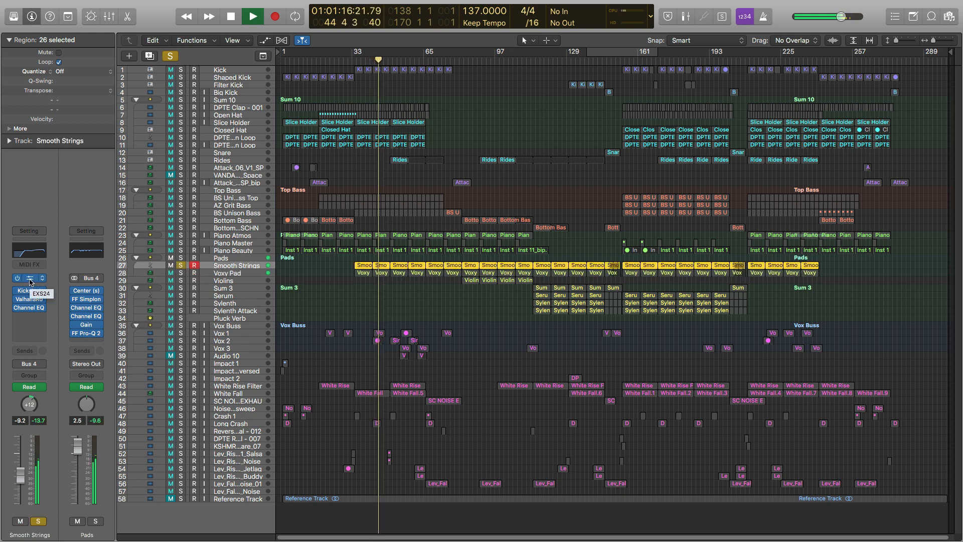
pyautogui.click(181, 274)
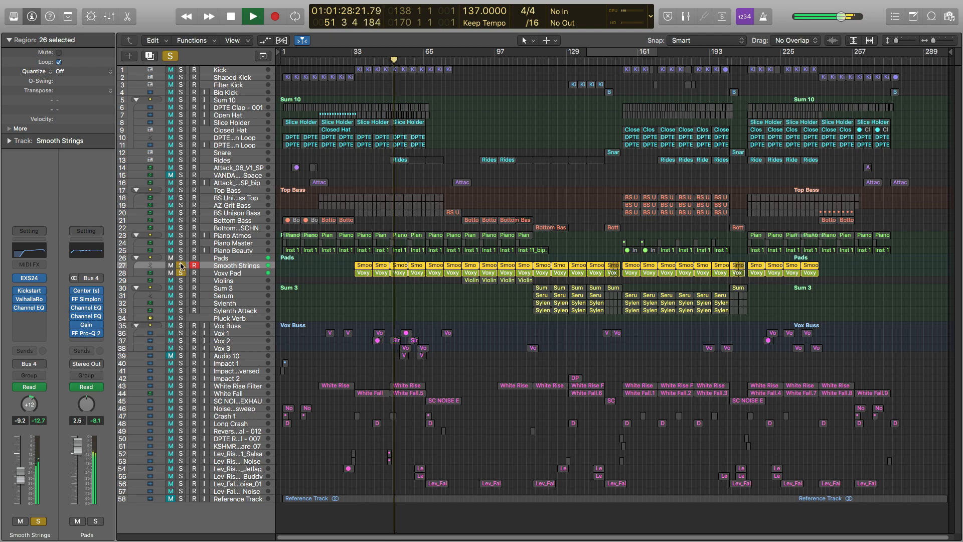
# Replace the individual track solos with a solo of the whole Pads stack, and clear it with playback stopped
pyautogui.keyDown('alt'); pyautogui.click(179, 265); pyautogui.keyUp('alt')
pyautogui.click(181, 258)
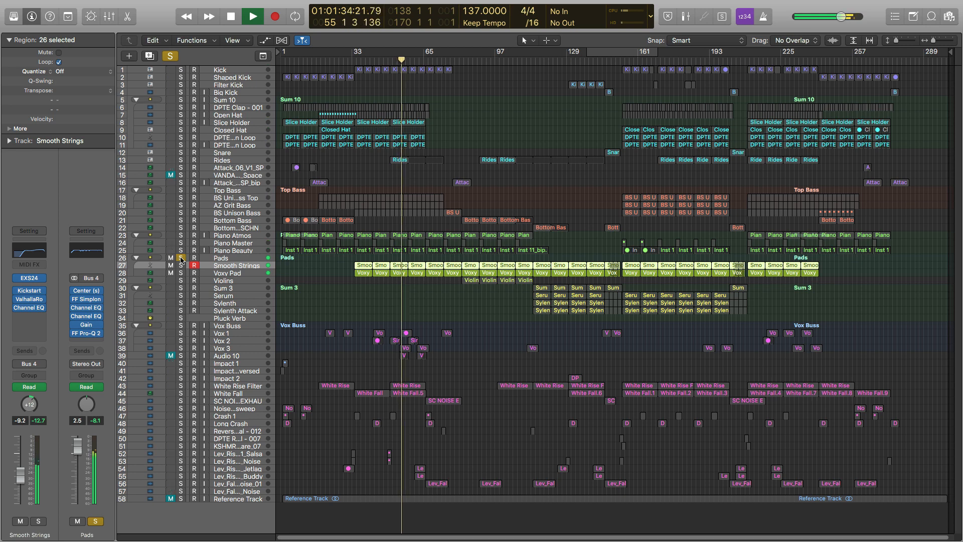
pyautogui.press('space')
pyautogui.click(181, 258)
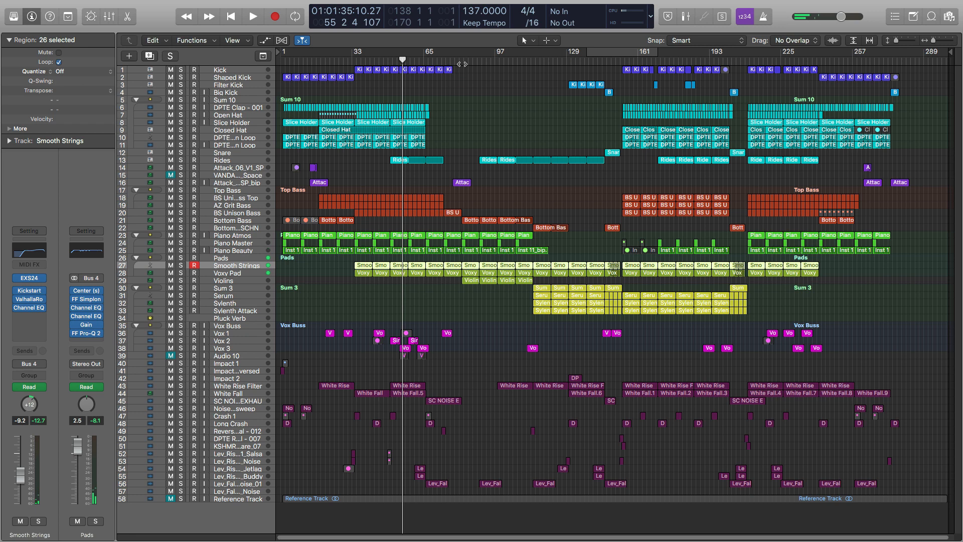
# Play the full arrangement from bar 81 with no solos, and select the Pads stack
pyautogui.click(464, 61)
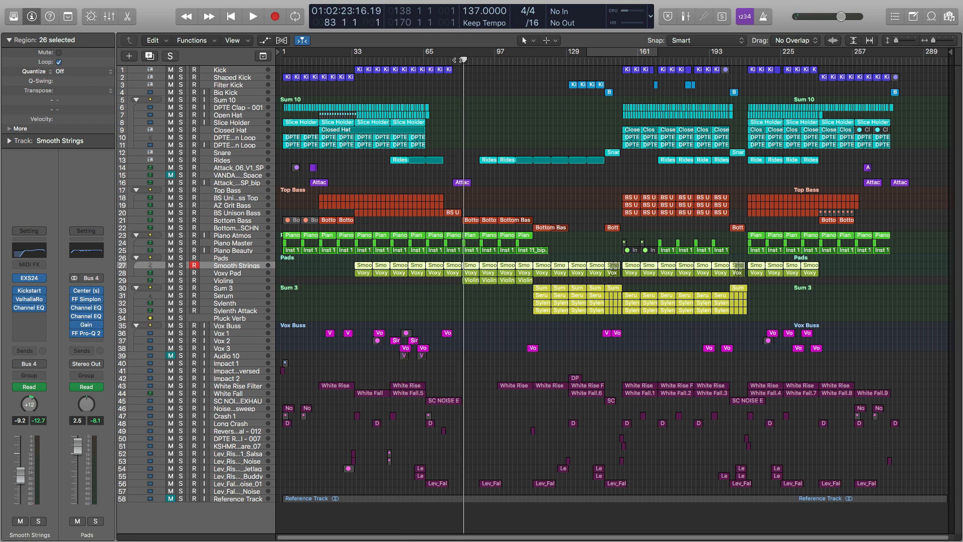
pyautogui.click(460, 61)
pyautogui.press('space')
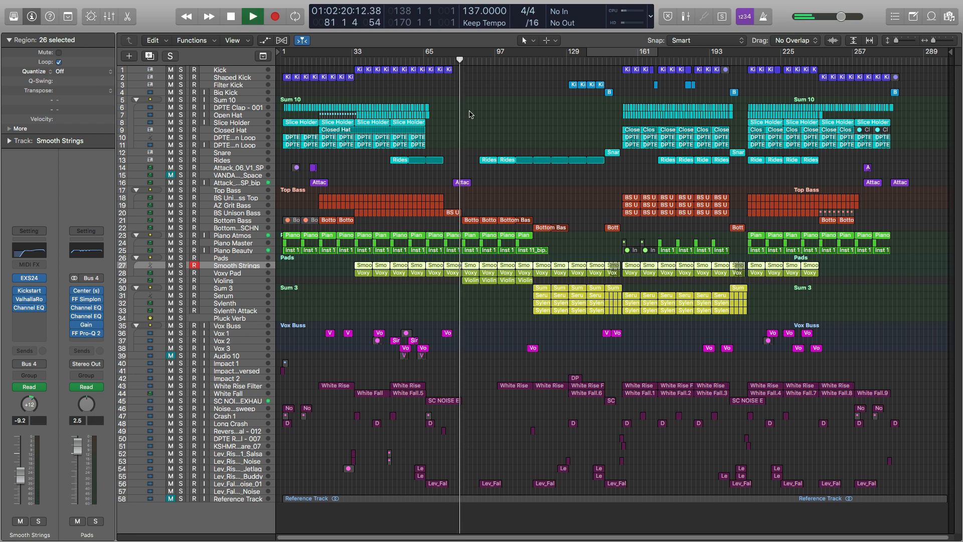
pyautogui.press('space')
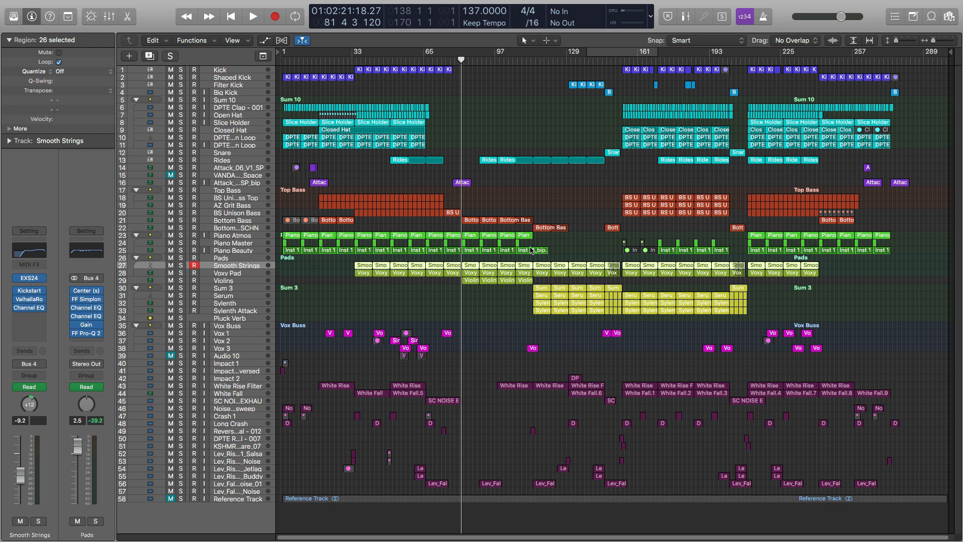
pyautogui.press('space')
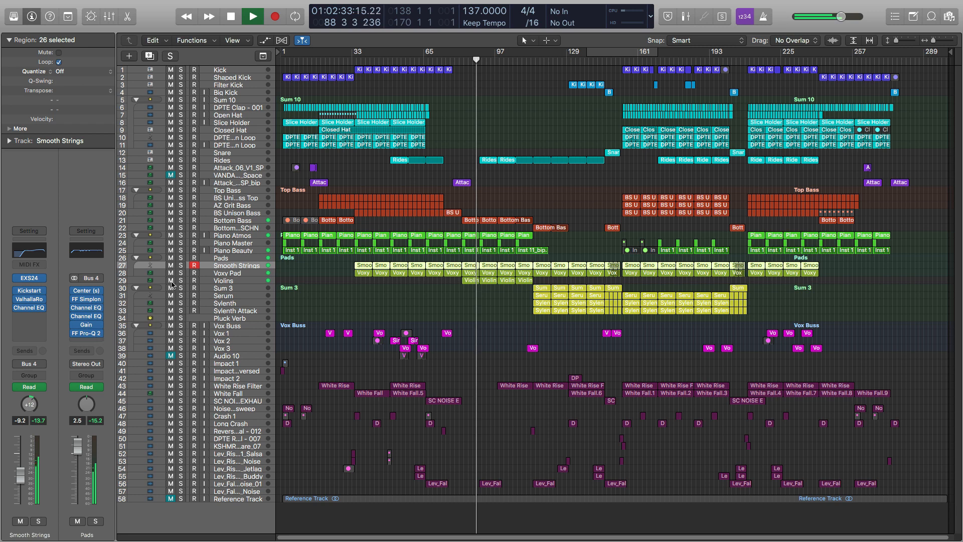
pyautogui.click(224, 258)
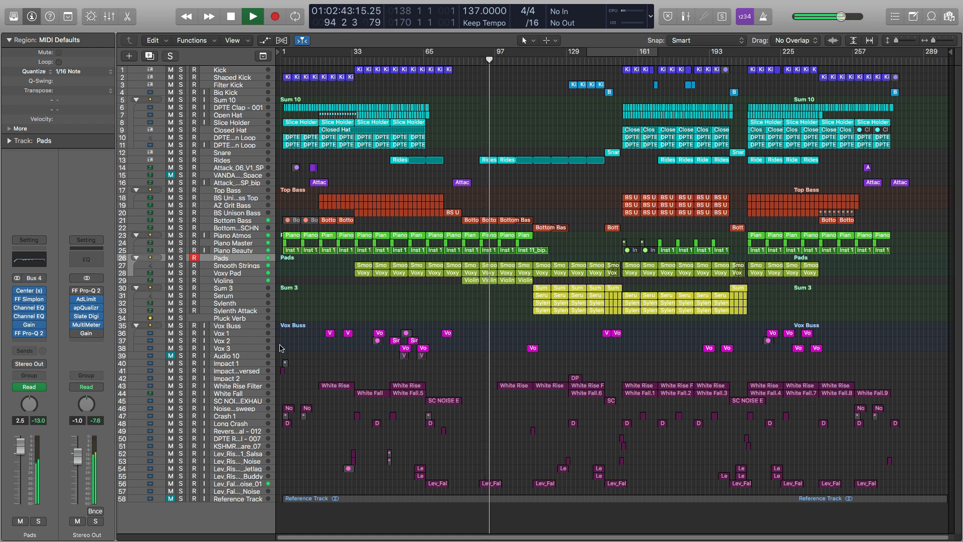
# Solo and select the Violins track, inspect its ValhallaRoom reverb settings, and clear the solo
pyautogui.click(181, 281)
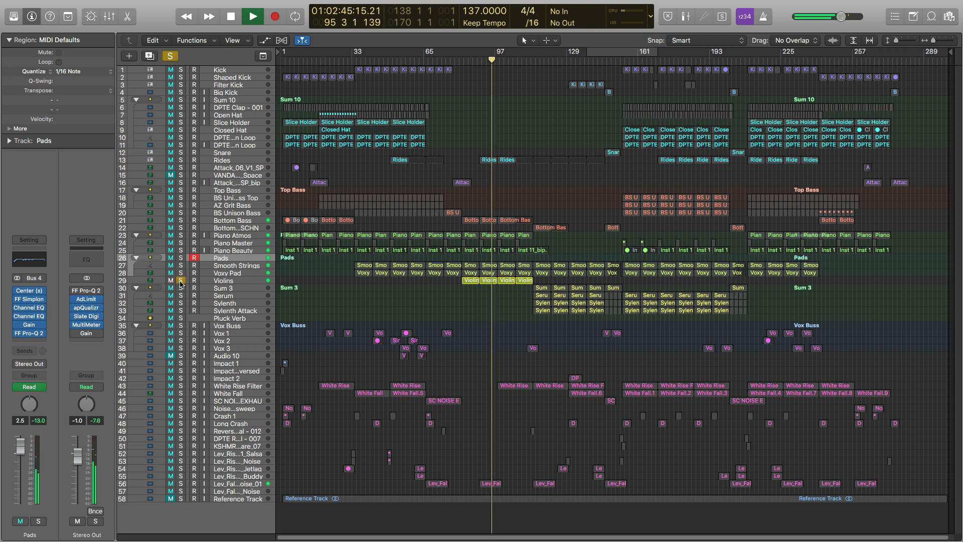
pyautogui.click(226, 282)
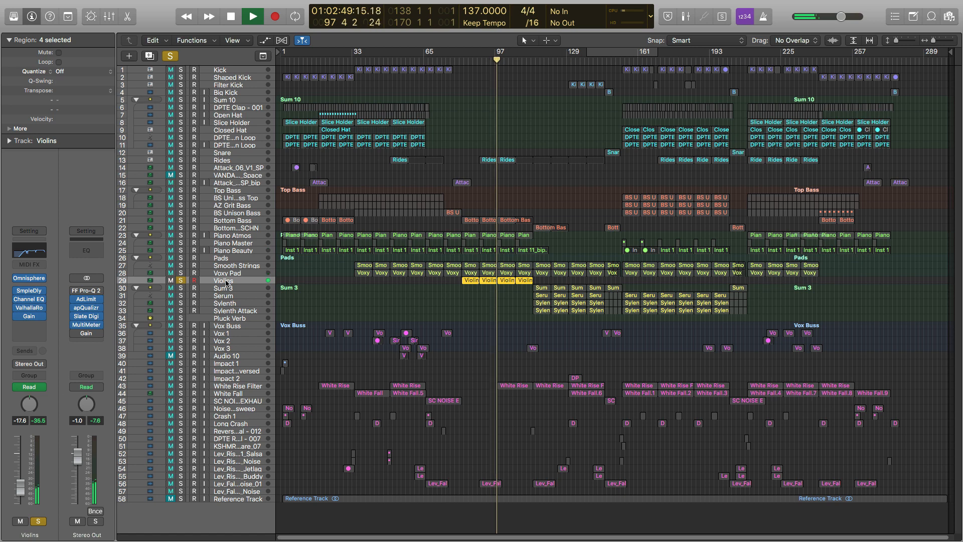
pyautogui.click(30, 308)
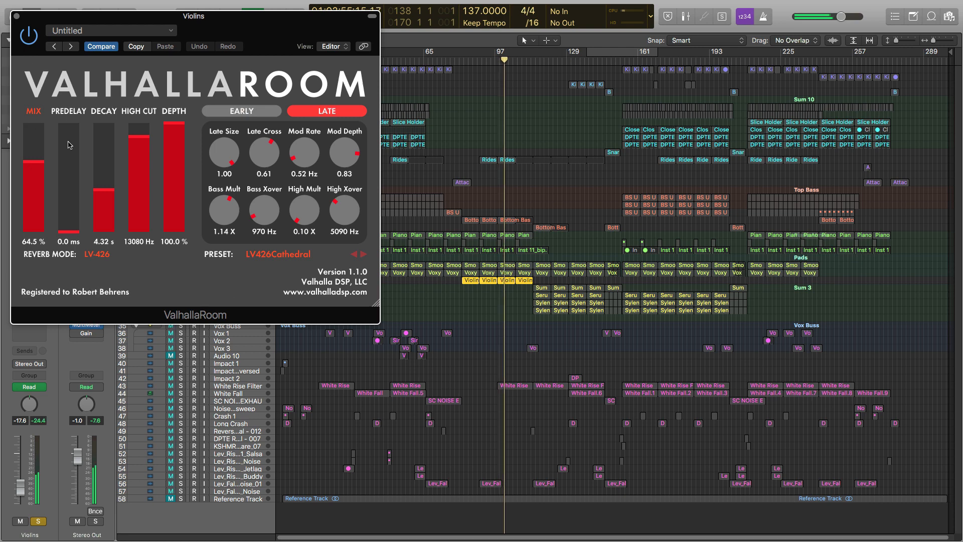
pyautogui.click(17, 16)
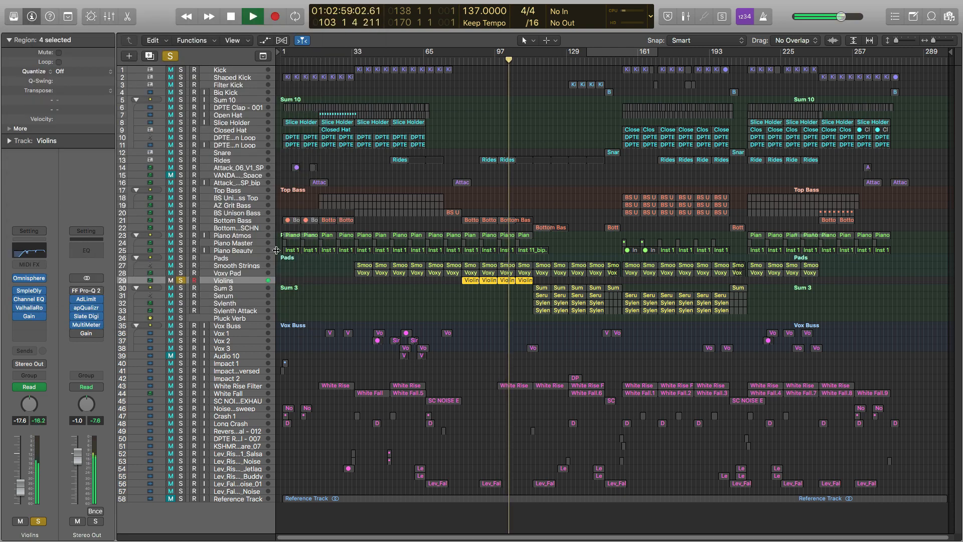
pyautogui.click(181, 281)
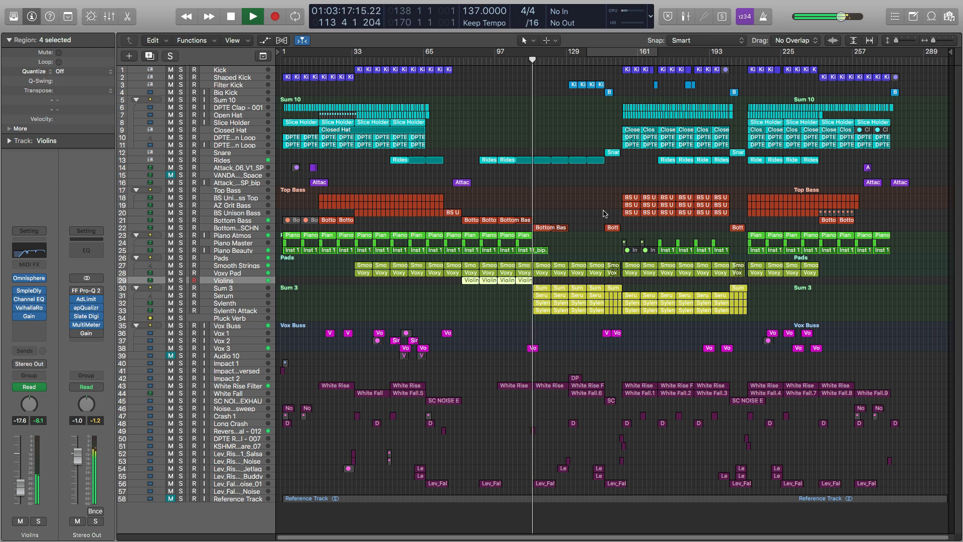
# Replay the full mix from bar 111 and solo the Sum 3 stack
pyautogui.press('space')
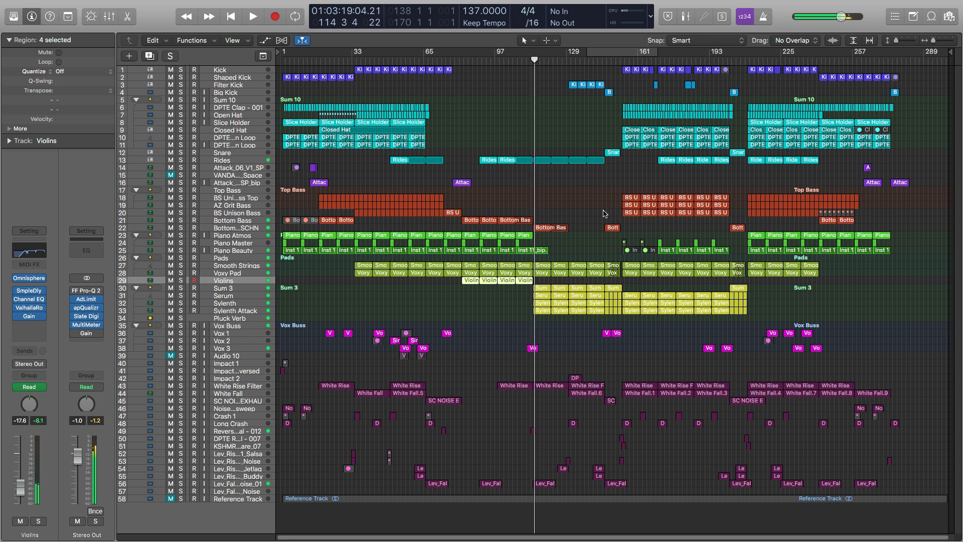
pyautogui.click(526, 60)
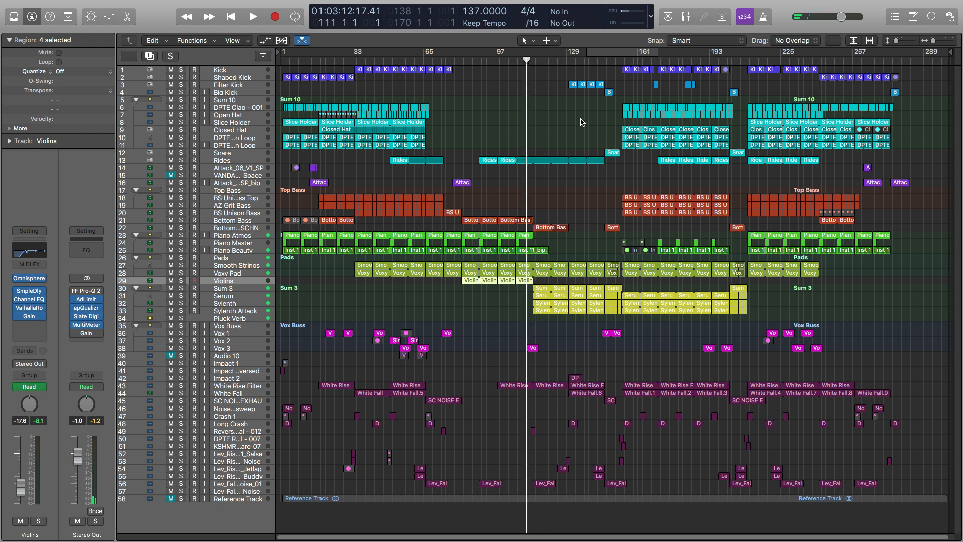
pyautogui.press('space')
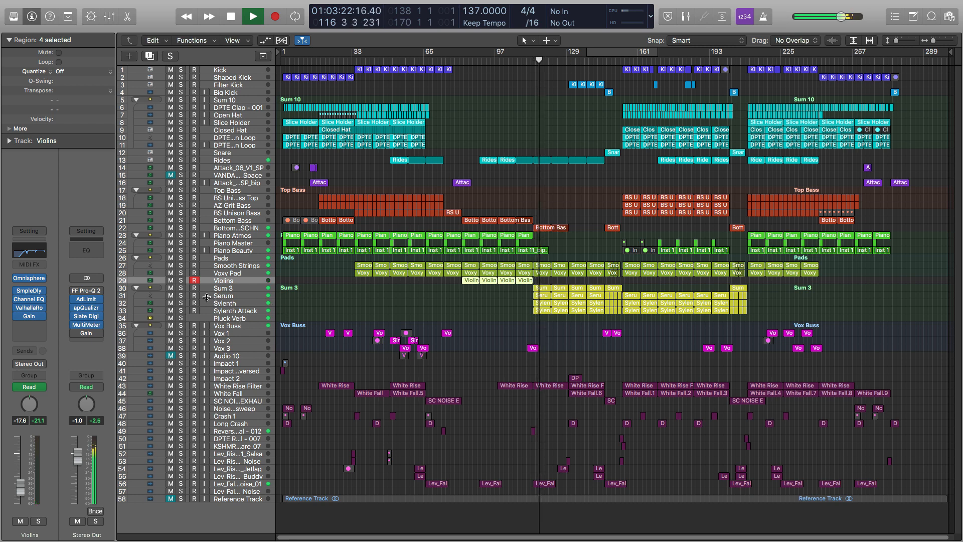
pyautogui.click(181, 288)
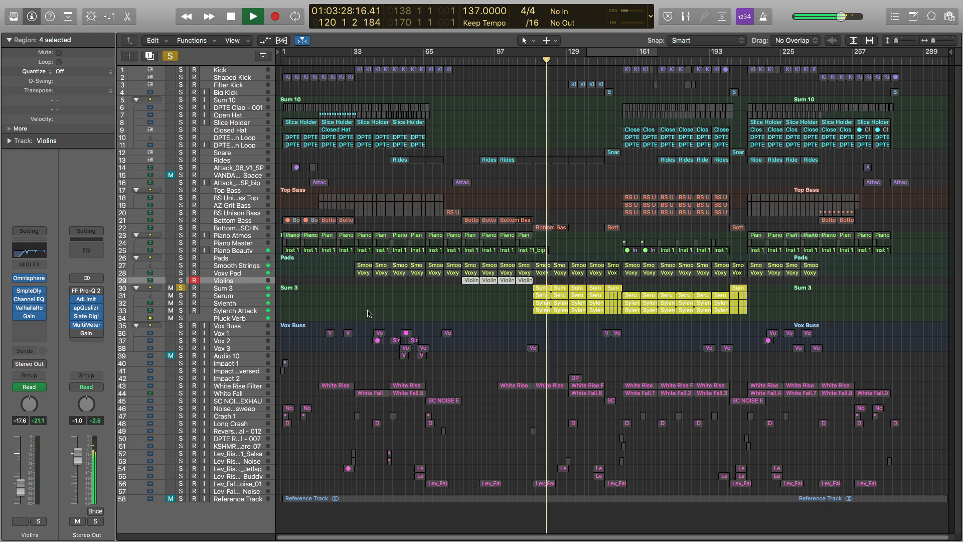
# Narrow the solo to Serum, compare it with Sylenth alone and both layers together, and leave only Sylenth soloed
pyautogui.click(180, 288)
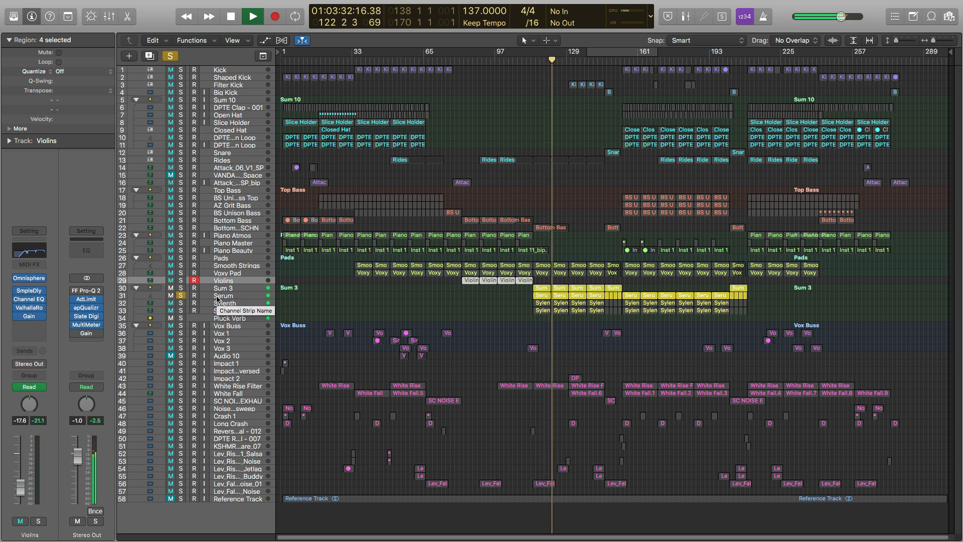
pyautogui.click(181, 302)
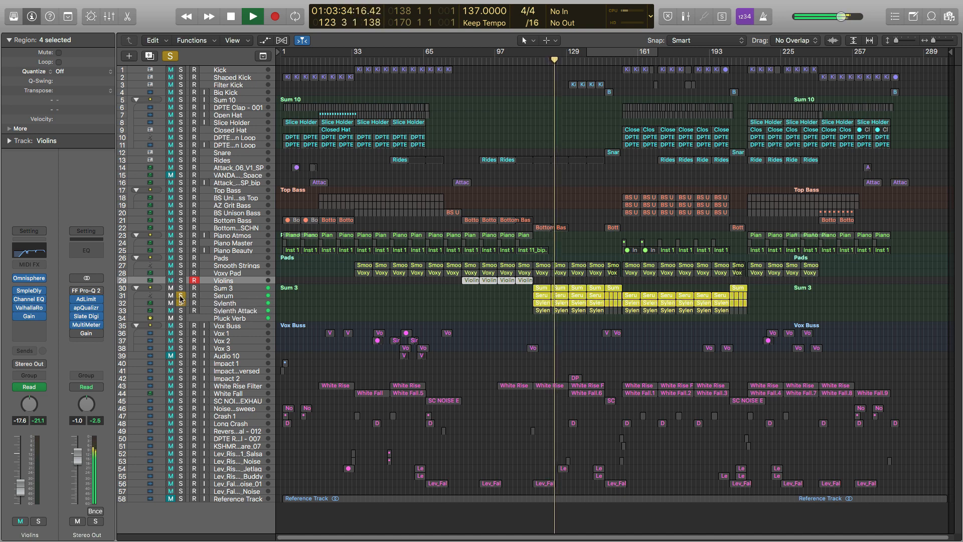
pyautogui.click(180, 296)
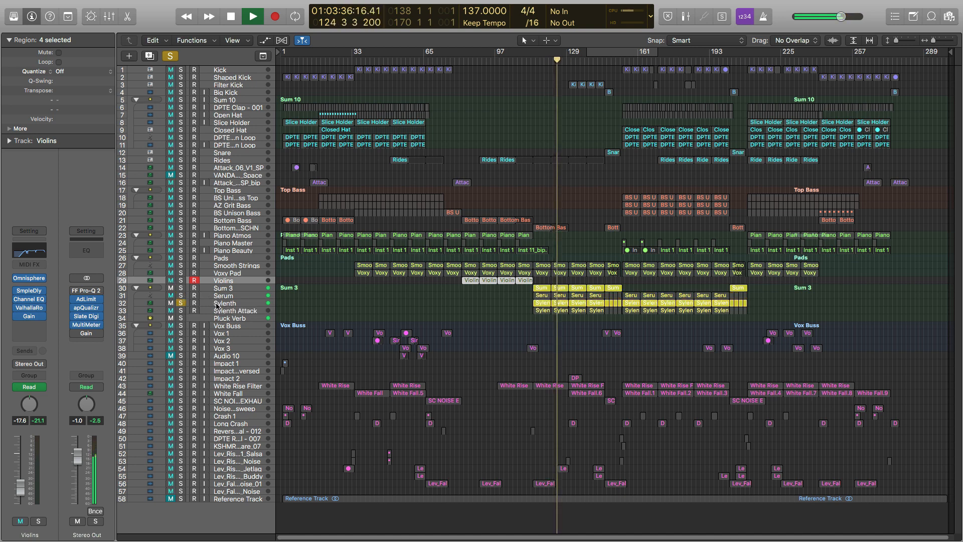
pyautogui.click(181, 296)
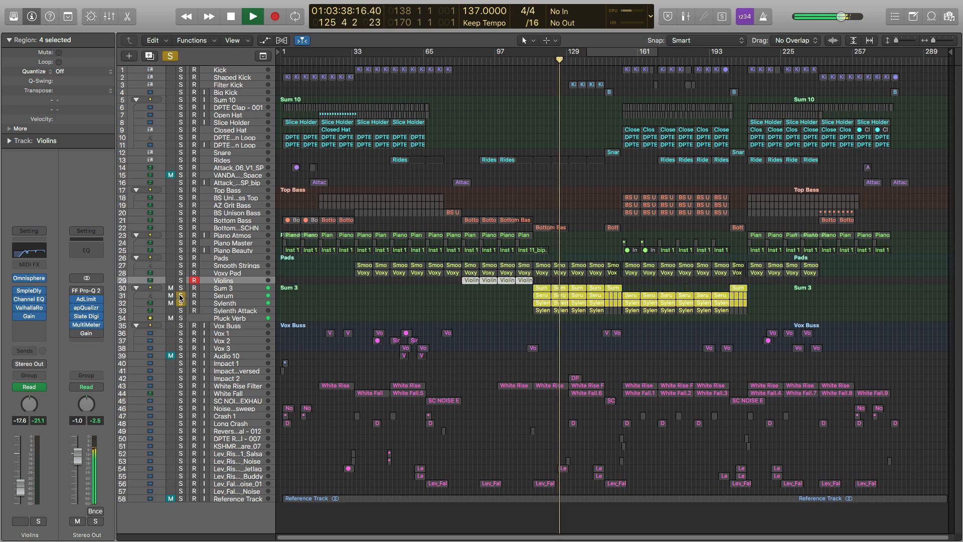
pyautogui.click(181, 297)
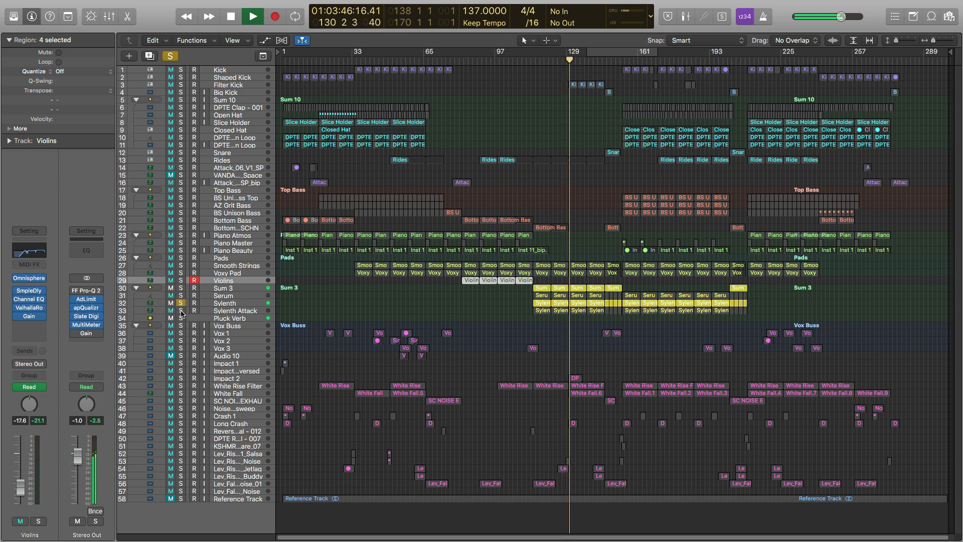
# Add Sylenth Attack to the Sylenth solo, listen to the two layers together, and clear both solos
pyautogui.click(181, 311)
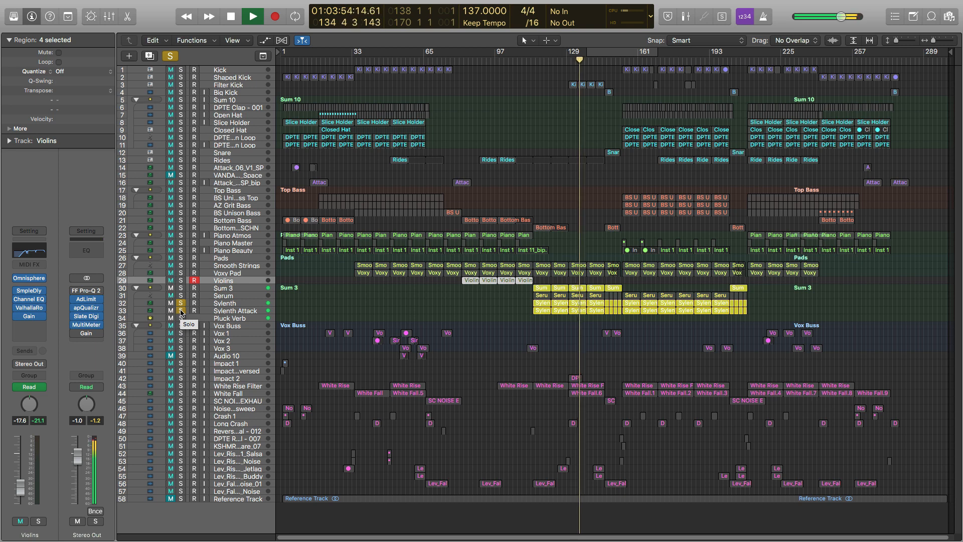
pyautogui.click(181, 311)
pyautogui.click(182, 304)
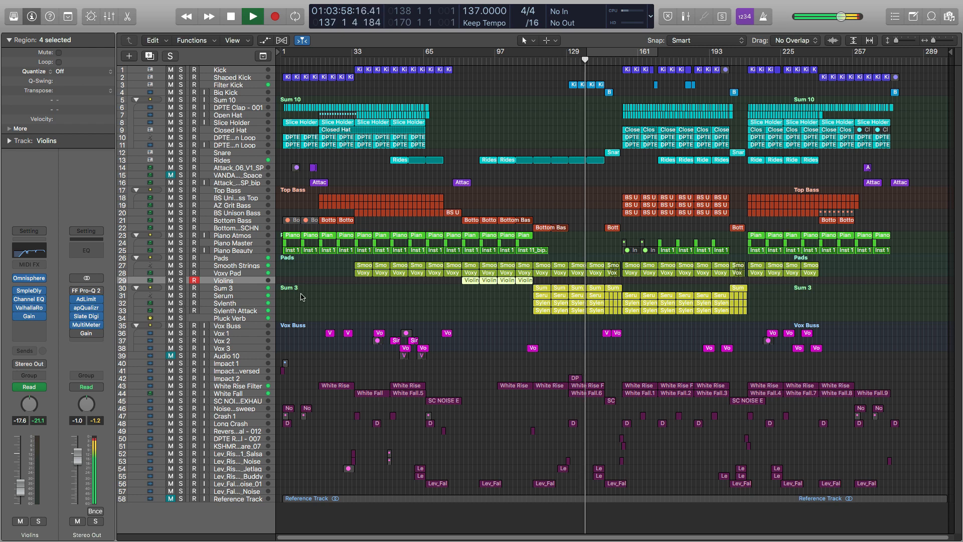
# Replay the section before Sum 3 enters, then show the mixer, select the Rides track, and play from bar 109
pyautogui.click(523, 60)
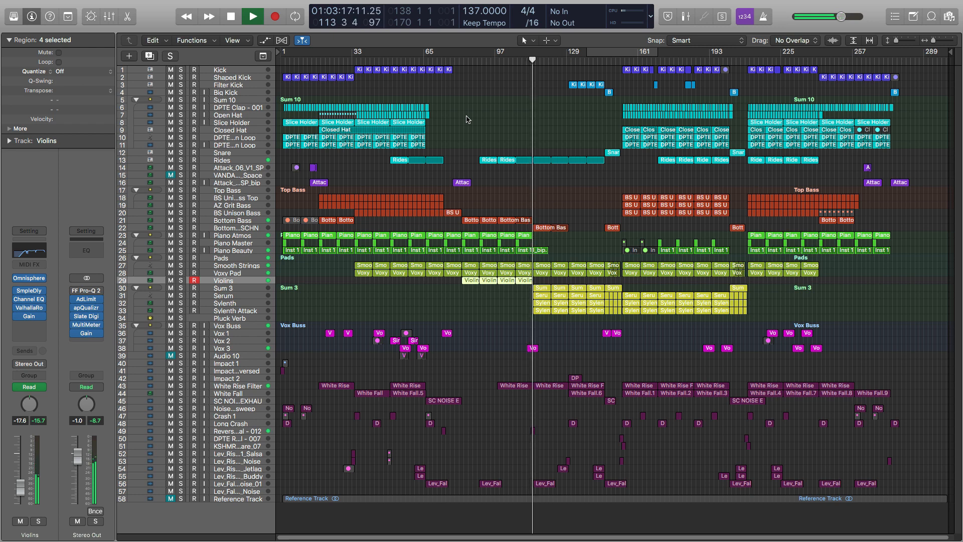
pyautogui.press('space')
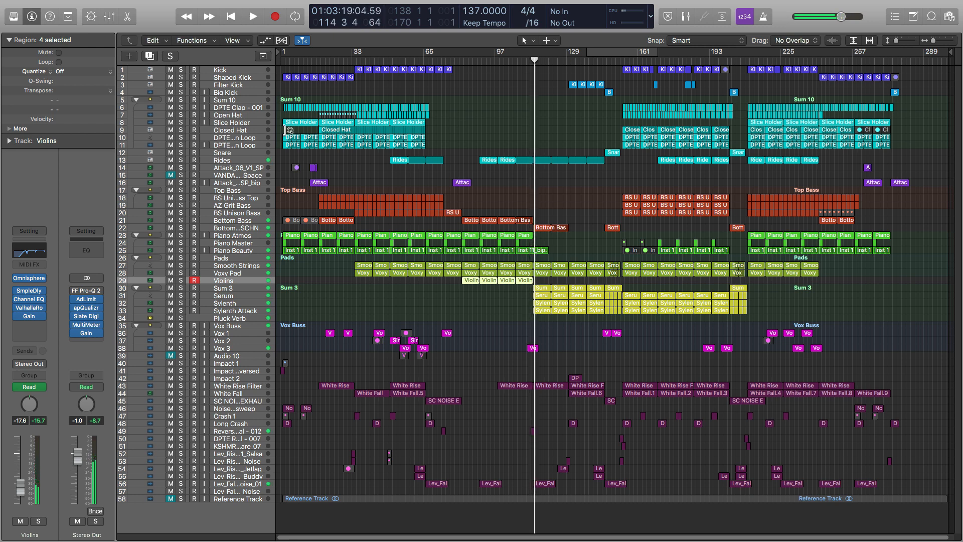
pyautogui.click(108, 17)
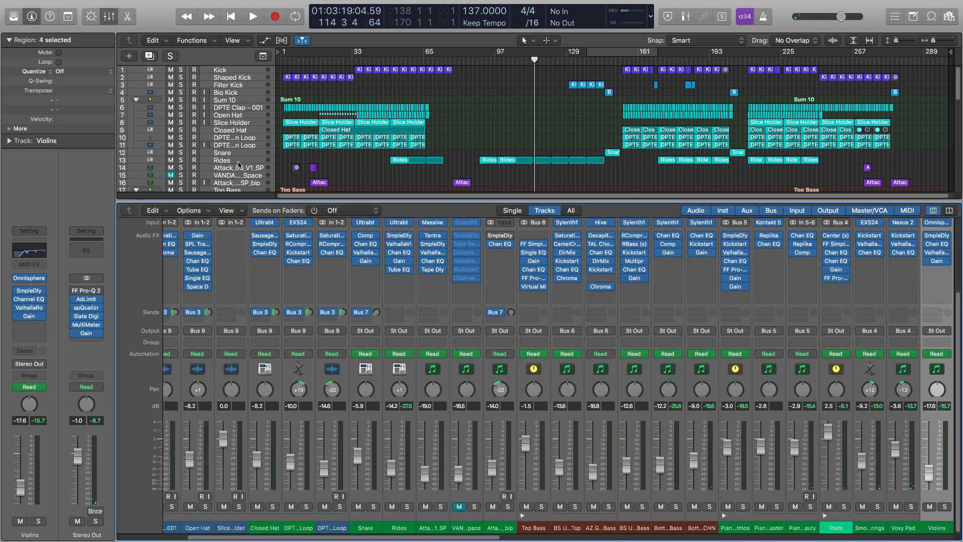
pyautogui.click(238, 161)
pyautogui.click(522, 60)
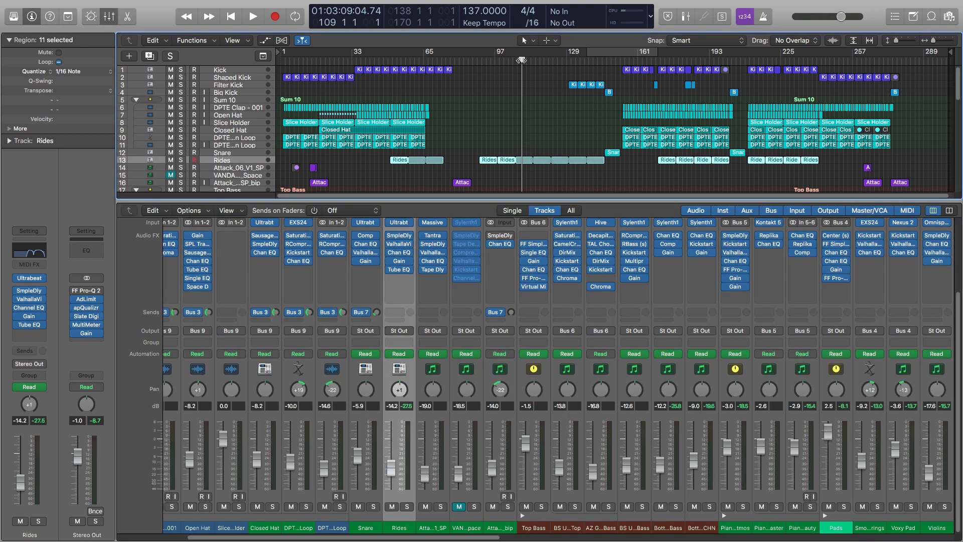
pyautogui.press('space')
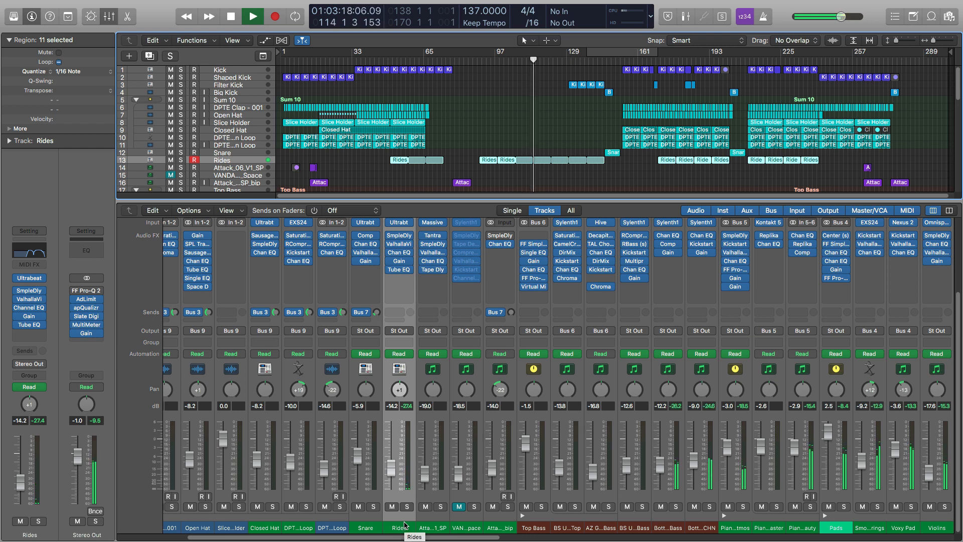
# Stop playback and select the tracks from Bottom Bass SCHN through the piano and pad tracks to Sylenth Attack
pyautogui.press('space')
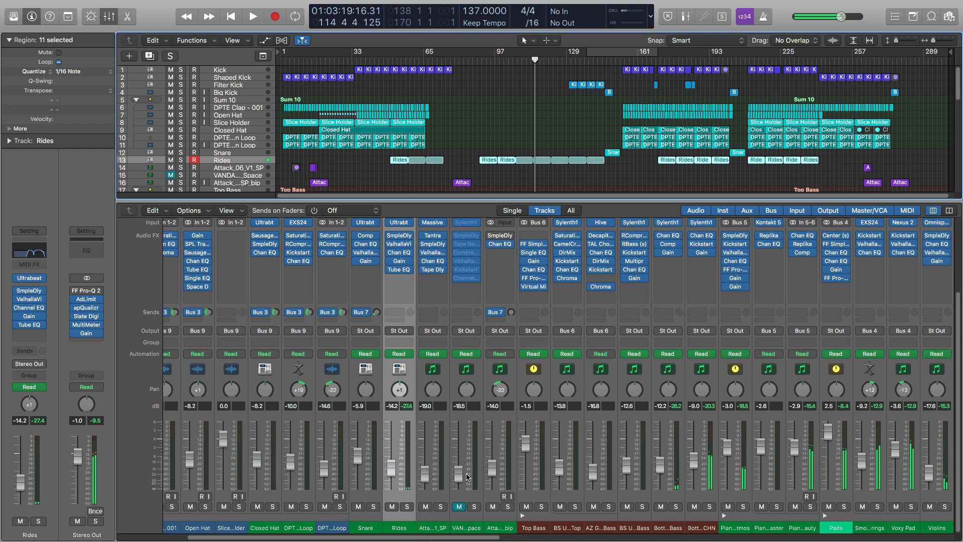
pyautogui.scroll(-5, 420, 149)
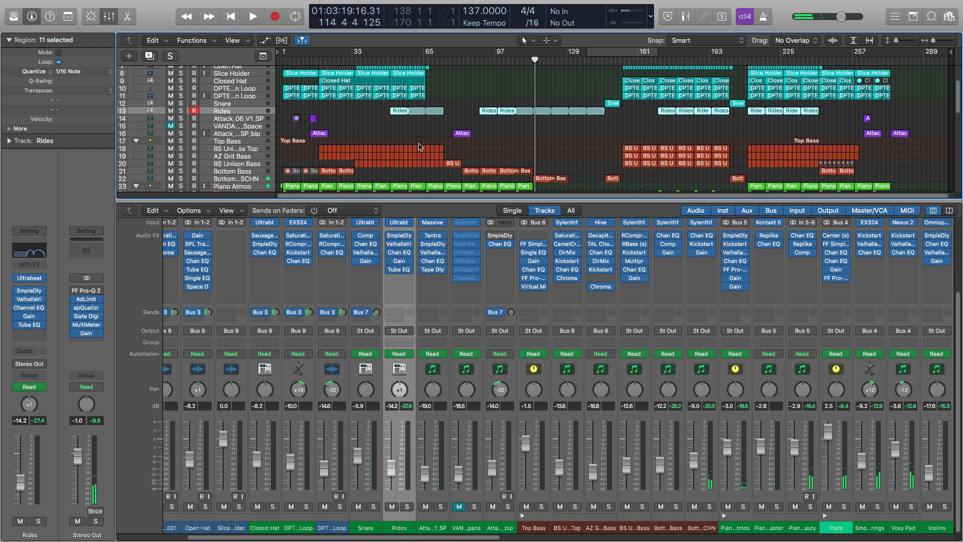
pyautogui.scroll(-1, 420, 147)
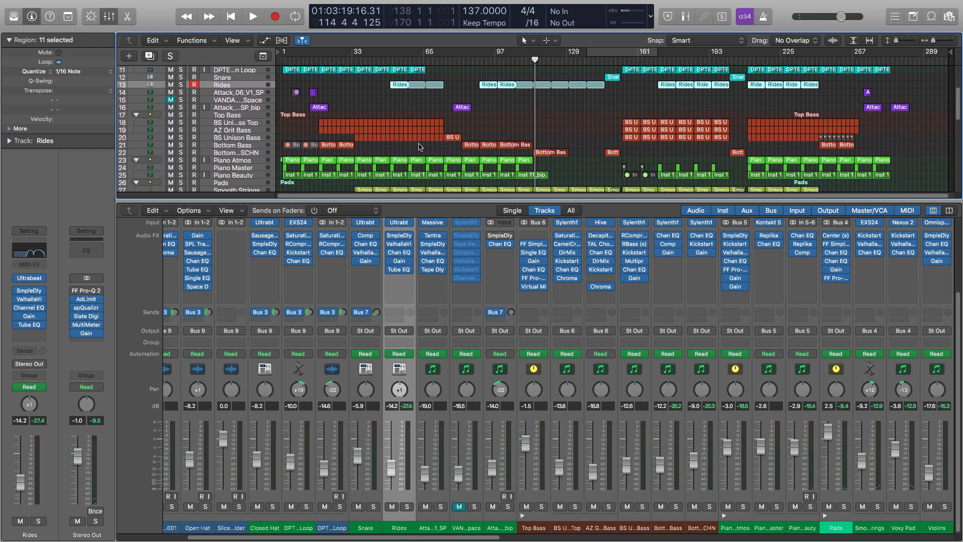
pyautogui.click(239, 153)
pyautogui.scroll(-6, 573, 179)
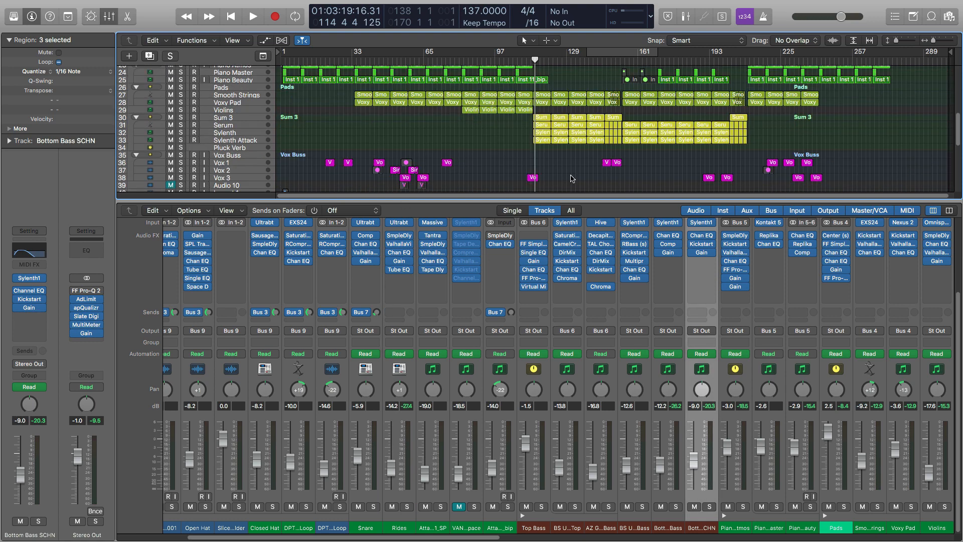
pyautogui.scroll(2, 573, 178)
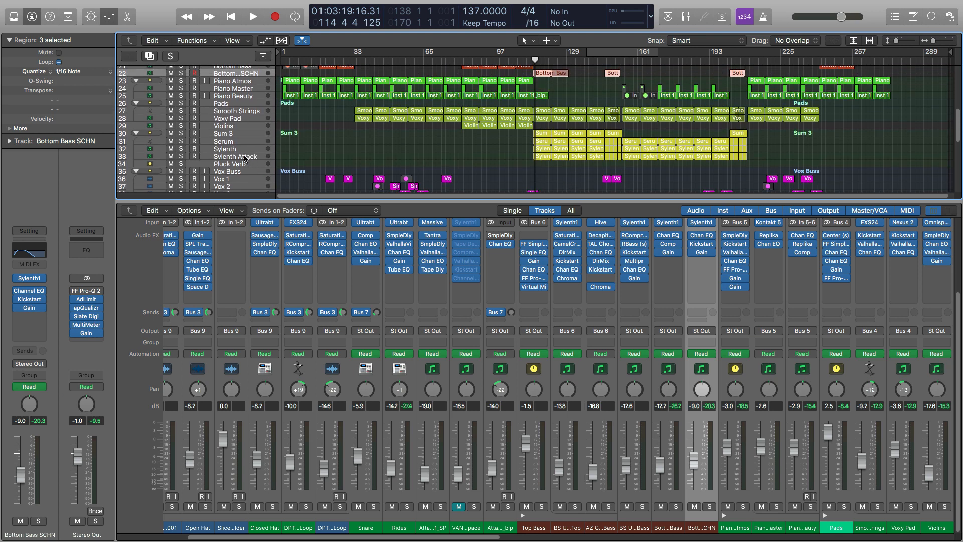
pyautogui.press('super+a')
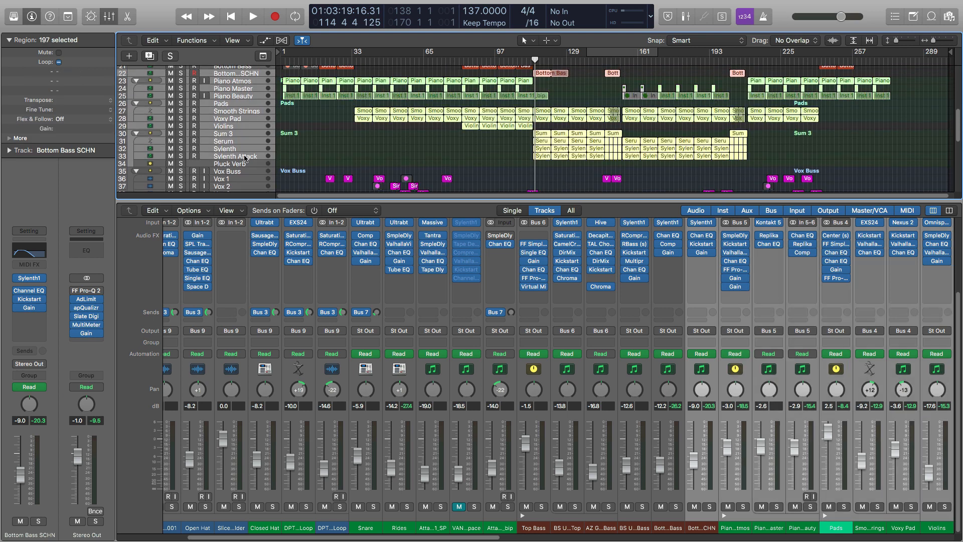
pyautogui.hscroll(8, 566, 335)
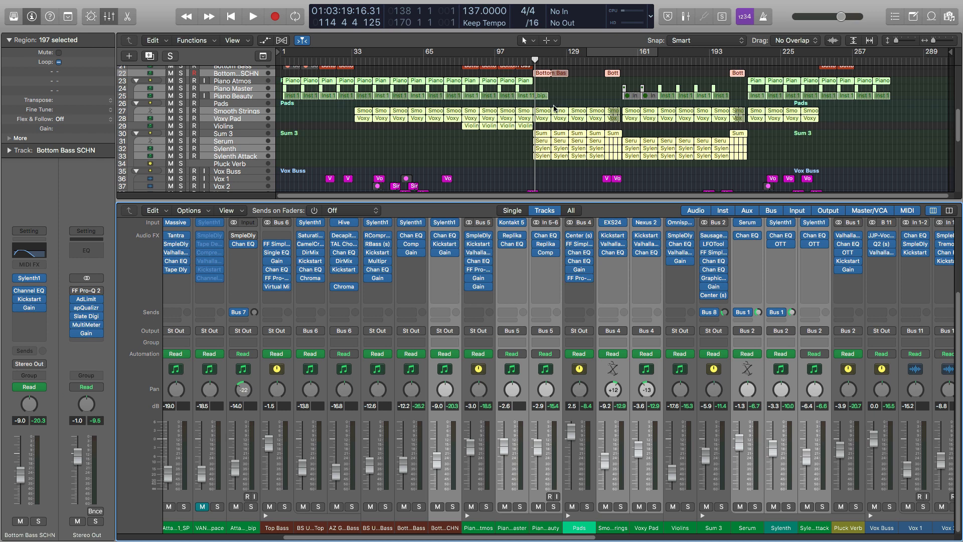
# Play the full mix from bar 110 across the Sum 3 entry, pausing once before continuing briefly and stopping
pyautogui.click(524, 59)
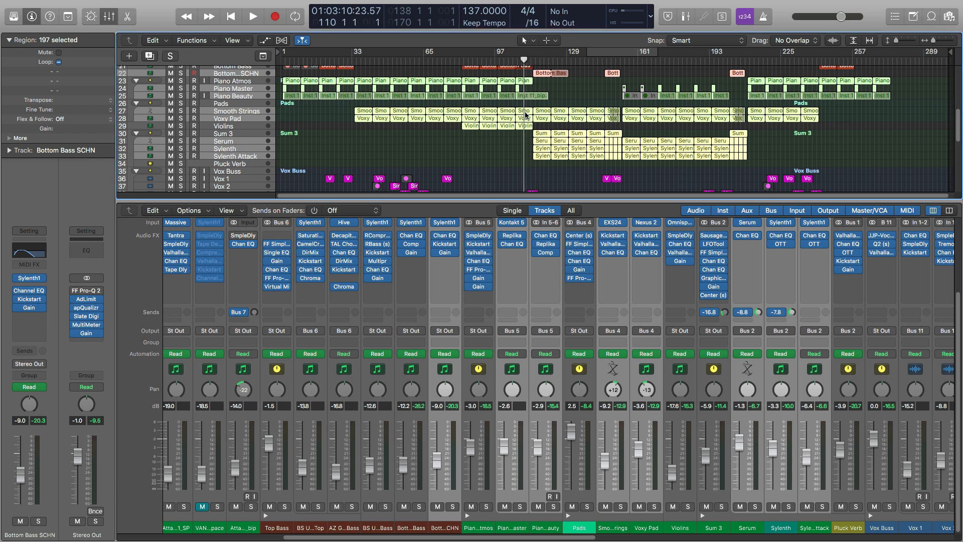
pyautogui.press('space')
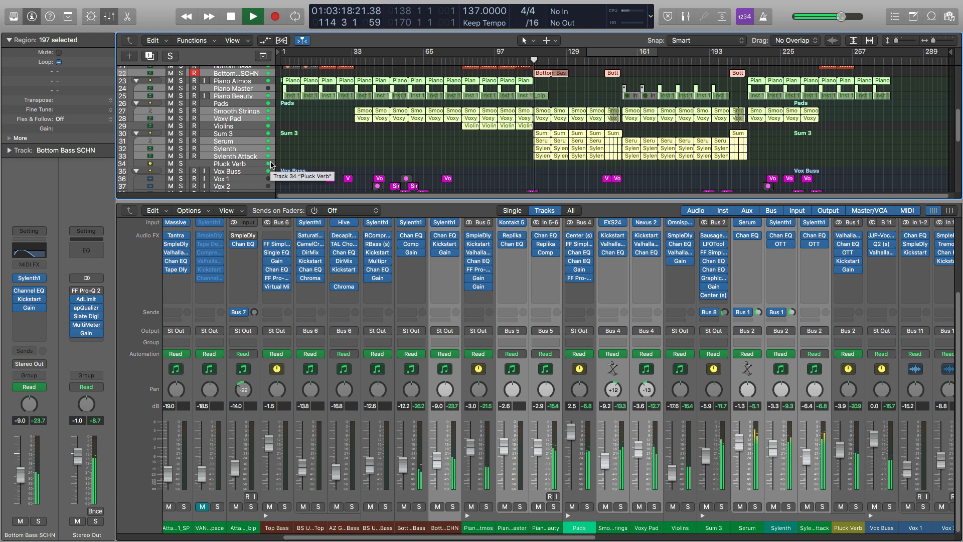
pyautogui.press('space')
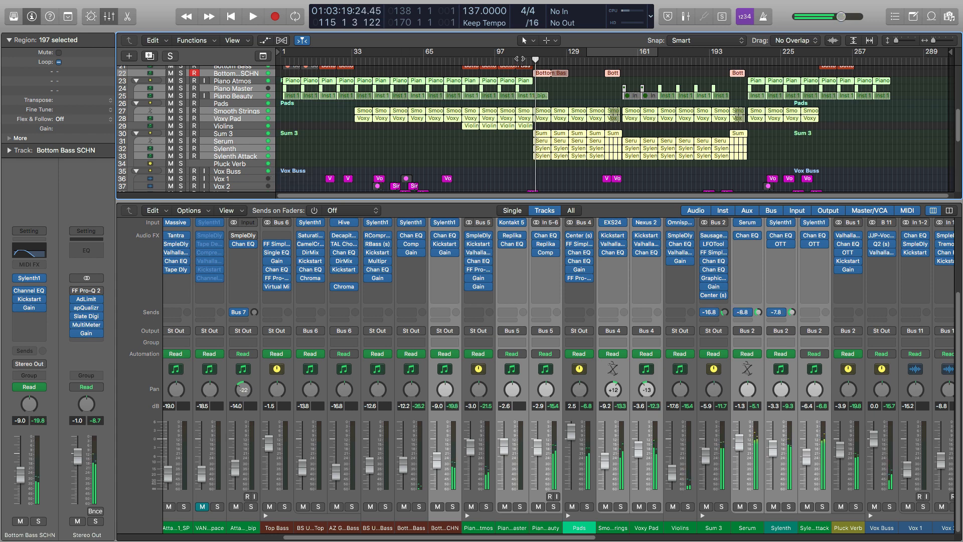
pyautogui.press('space')
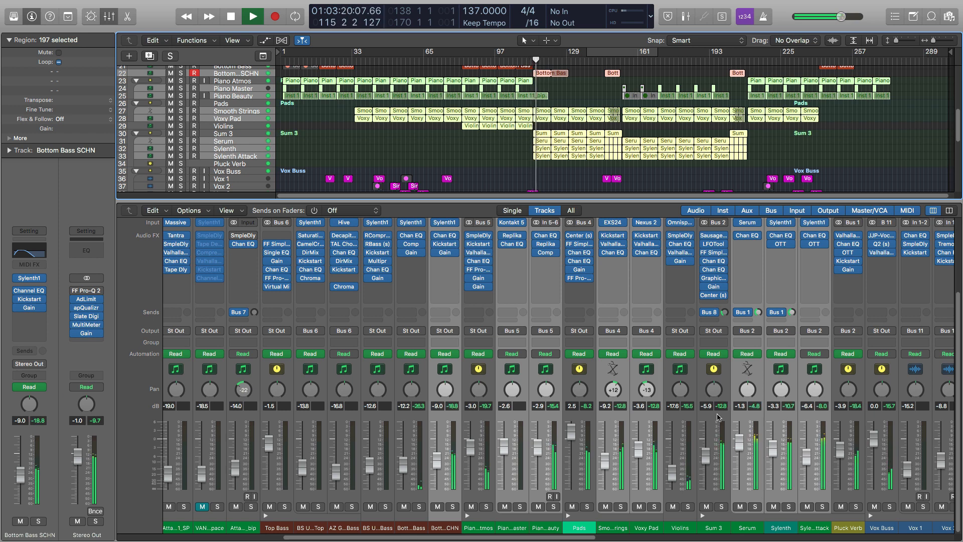
pyautogui.press('space')
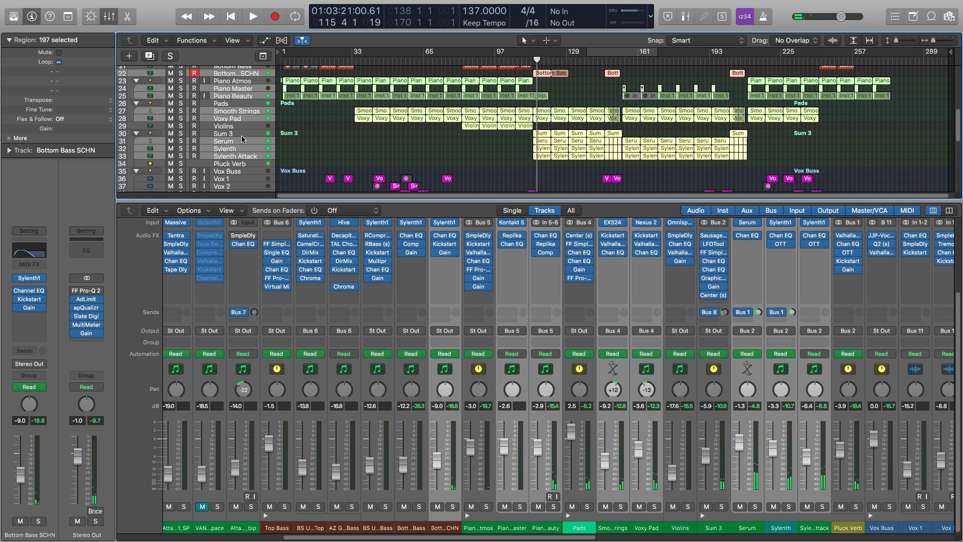
# Solo the Sum 3 stack and play its entry from bar 111, then stop playback
pyautogui.click(218, 134)
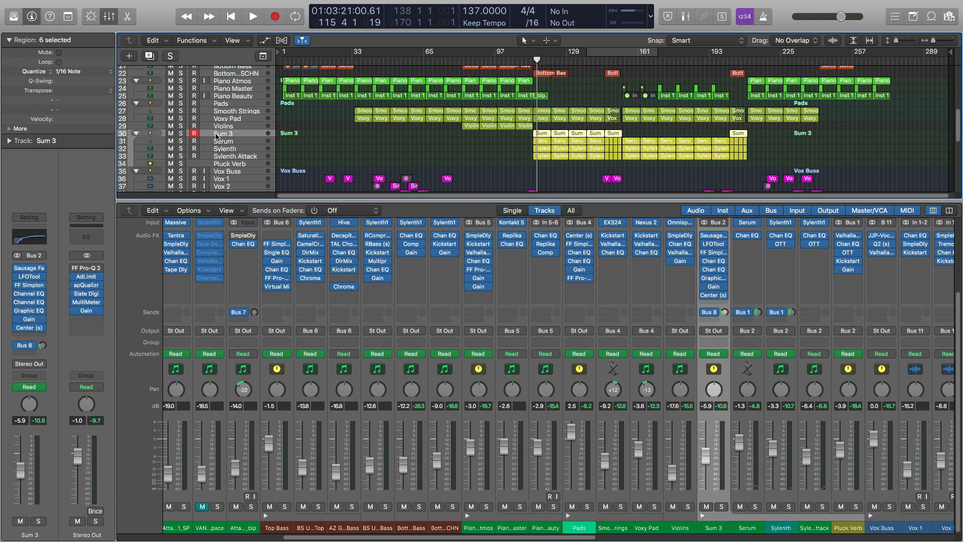
pyautogui.click(208, 127)
pyautogui.click(181, 134)
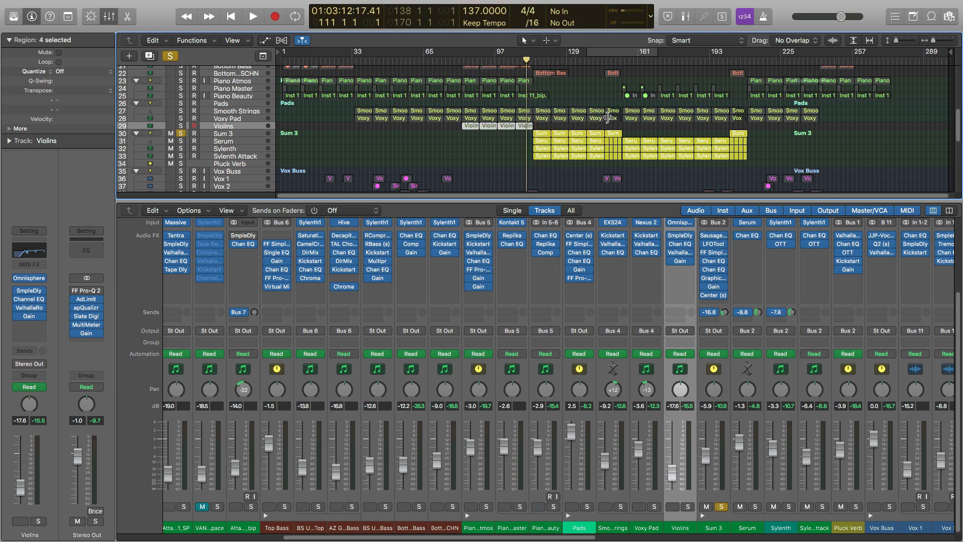
pyautogui.press('space')
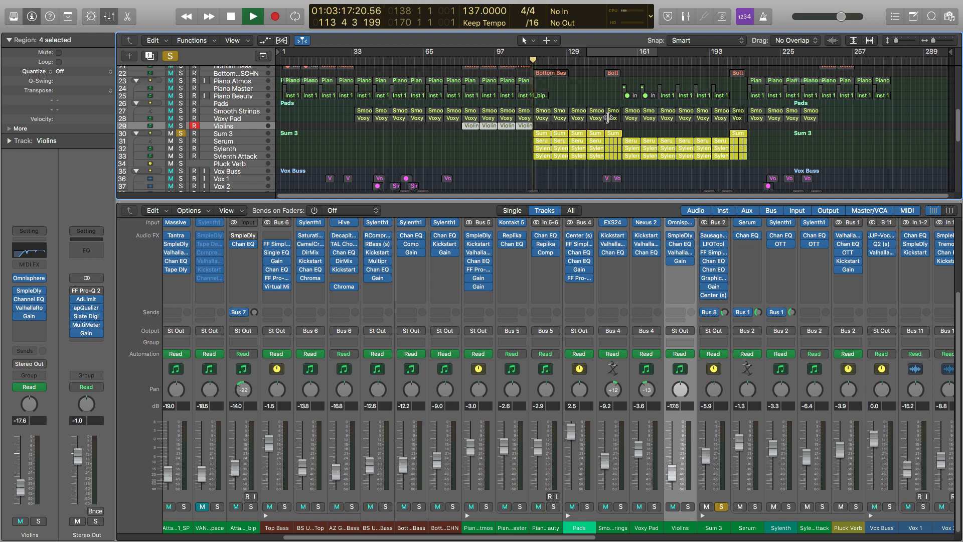
pyautogui.press('space')
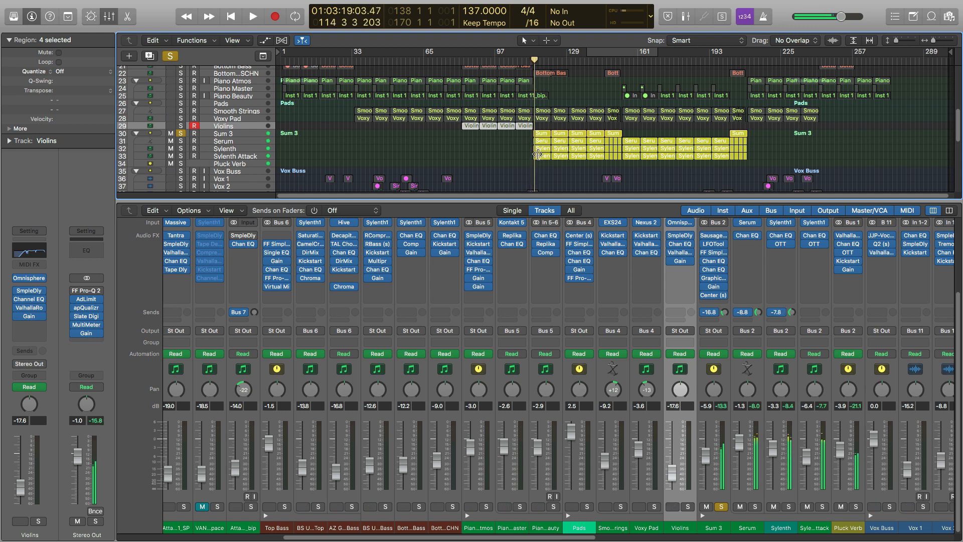
# Examine the vocal, white-noise rise and fall, crash and other effect tracks below the Sum 3 stack
pyautogui.scroll(-1, 537, 153)
pyautogui.scroll(-5, 537, 153)
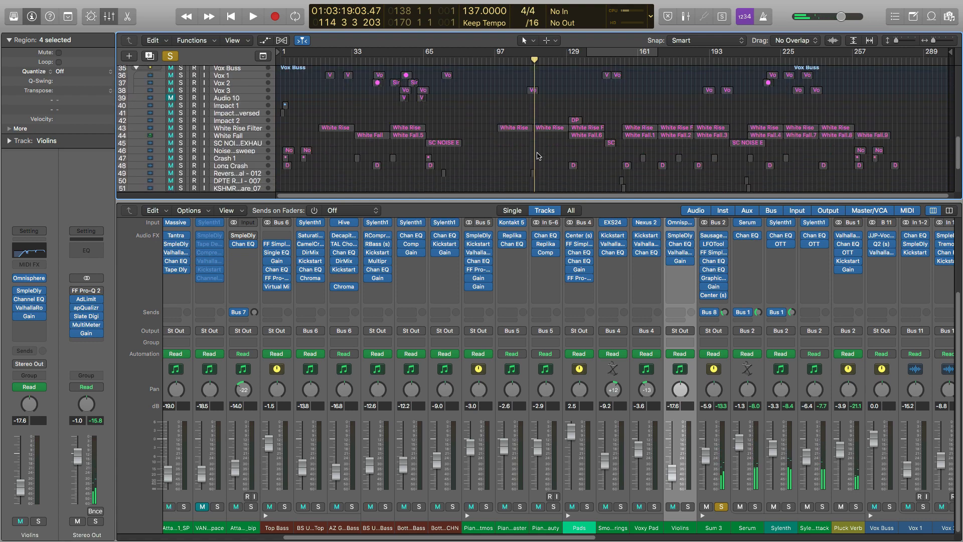
pyautogui.scroll(-5, 546, 137)
pyautogui.scroll(9, 546, 137)
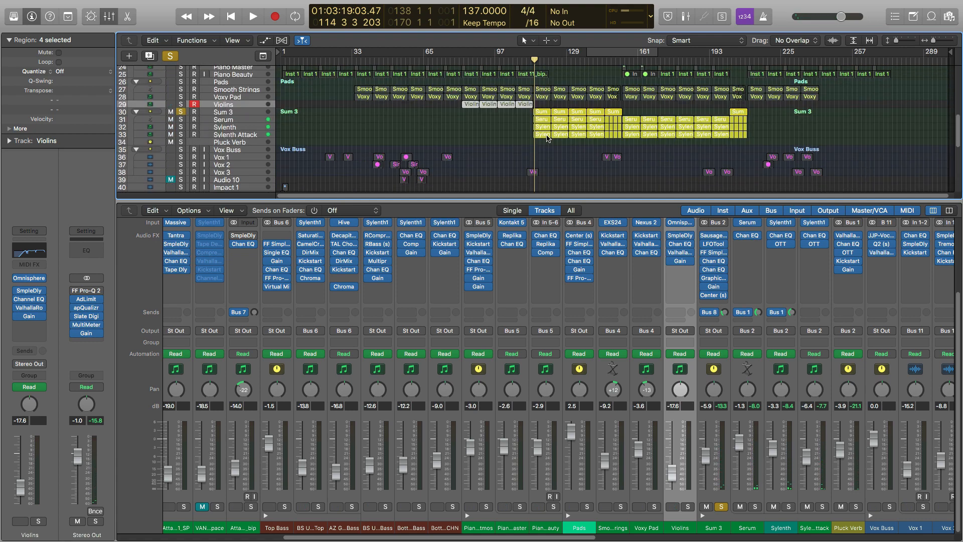
pyautogui.scroll(-3, 548, 146)
pyautogui.scroll(-5, 548, 145)
pyautogui.scroll(6, 548, 137)
pyautogui.scroll(-1, 547, 137)
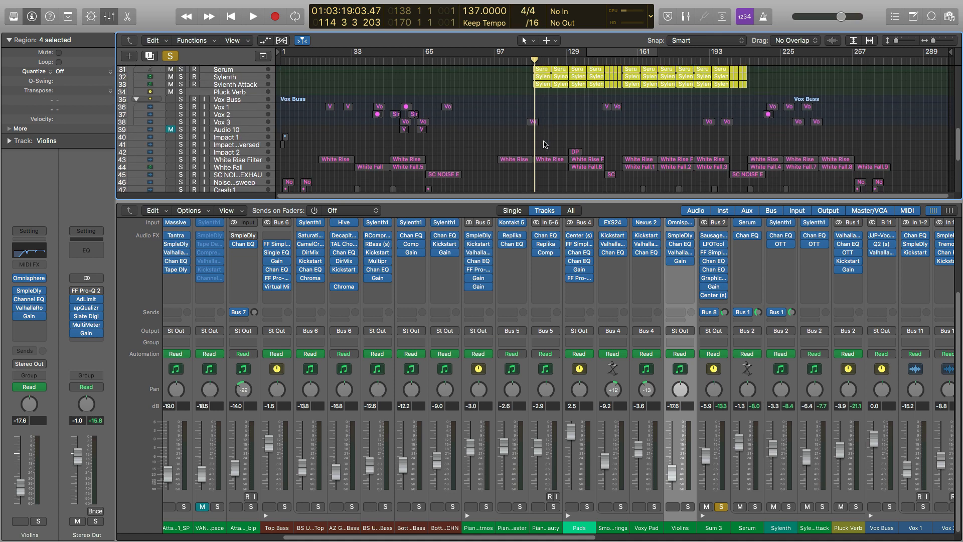
# Add the White Rise Filter track to the Sum 3 solo and play both from bar 110
pyautogui.click(234, 161)
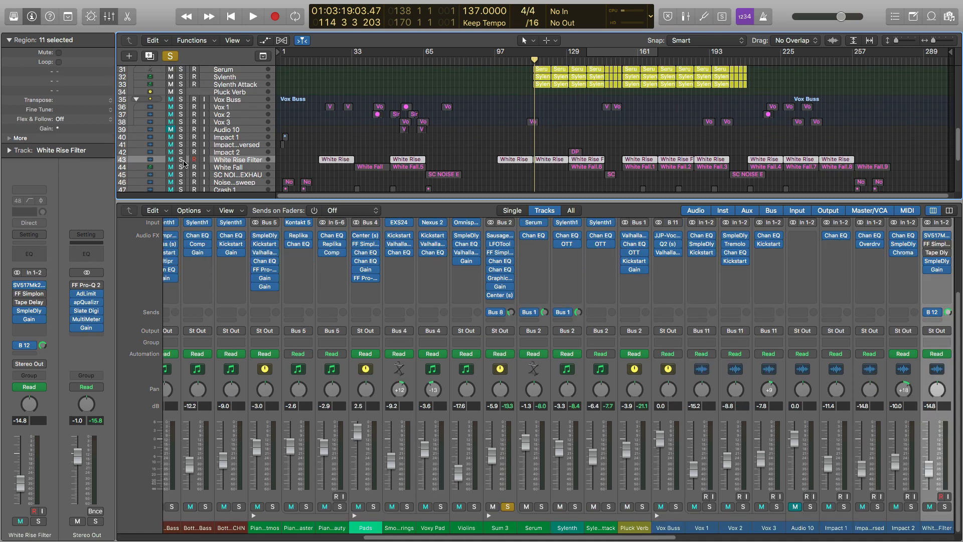
pyautogui.click(180, 160)
pyautogui.click(525, 59)
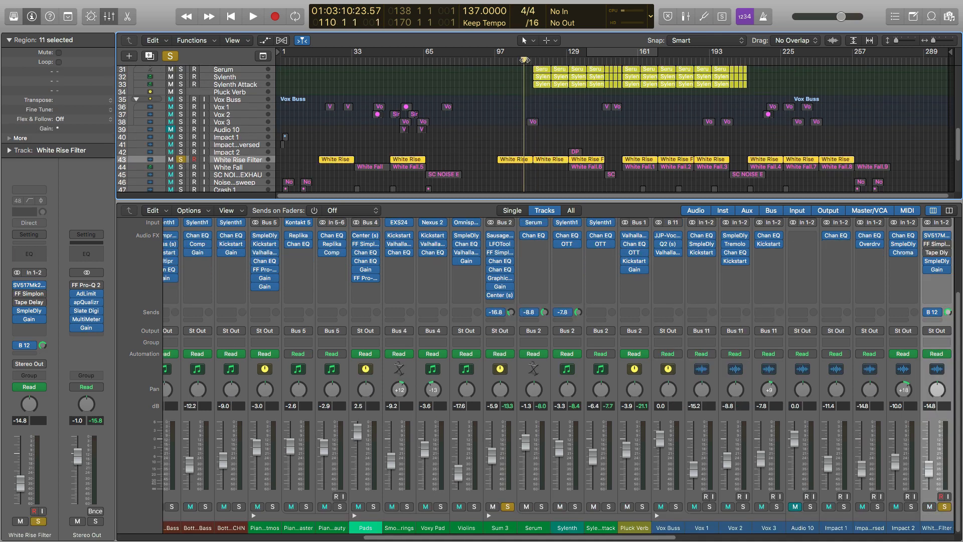
pyautogui.press('space')
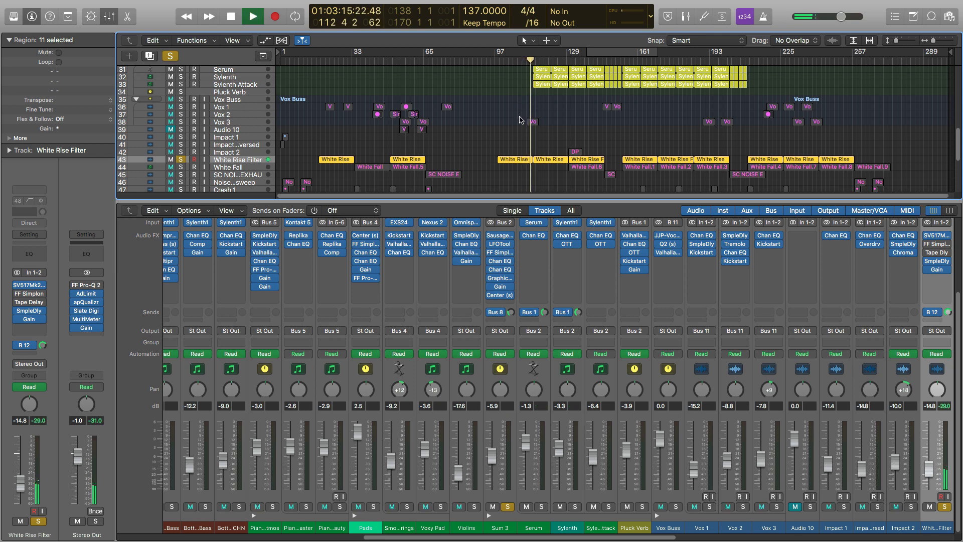
pyautogui.hscroll(5, 806, 394)
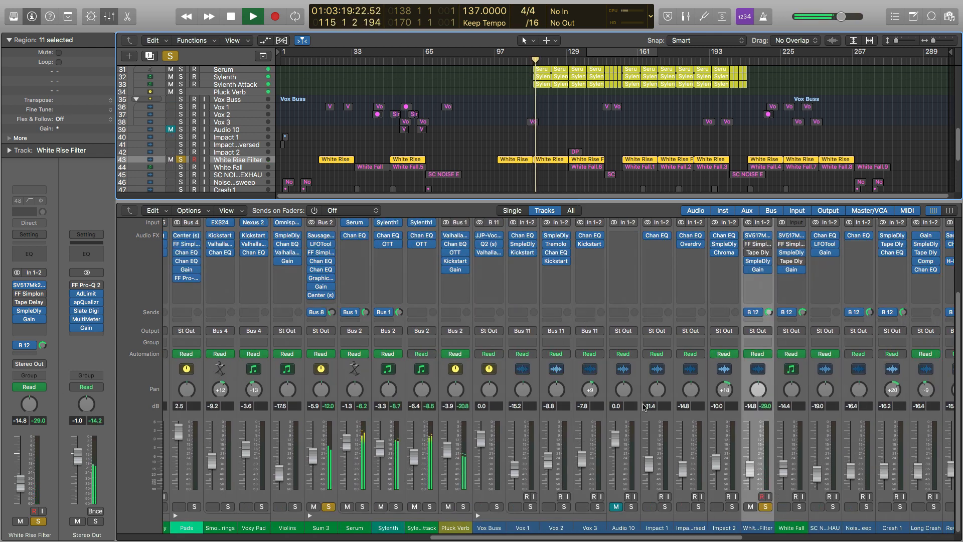
pyautogui.press('space')
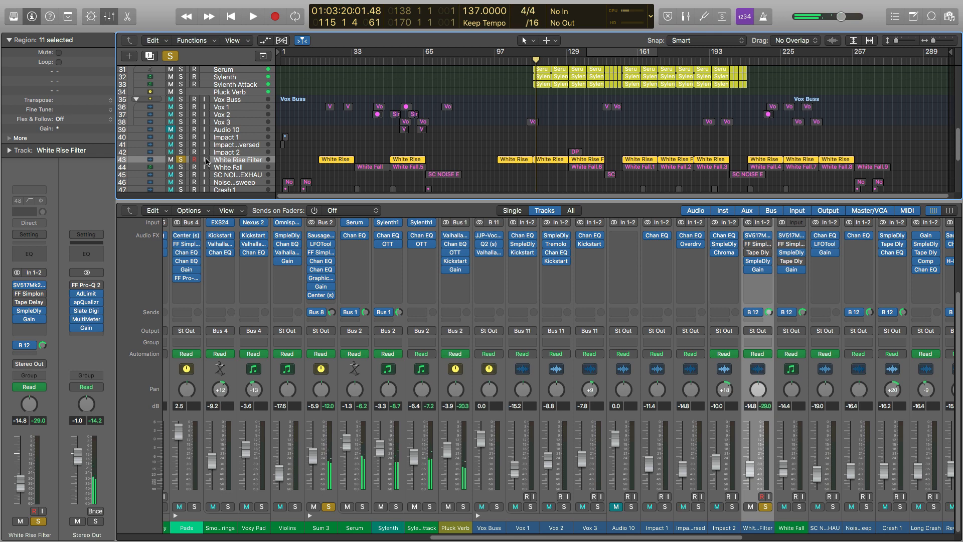
# Remove the solo from White Rise Filter and select the Lev_Fall_110_8_Noise_01 track's region at the Sum 3 entry
pyautogui.press('s')
pyautogui.scroll(-10, 294, 157)
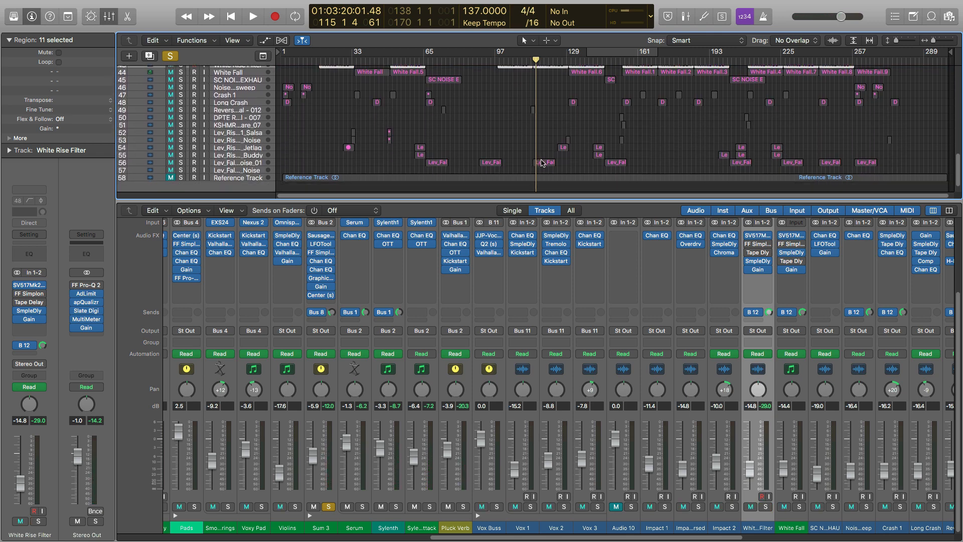
pyautogui.click(542, 163)
pyautogui.click(250, 163)
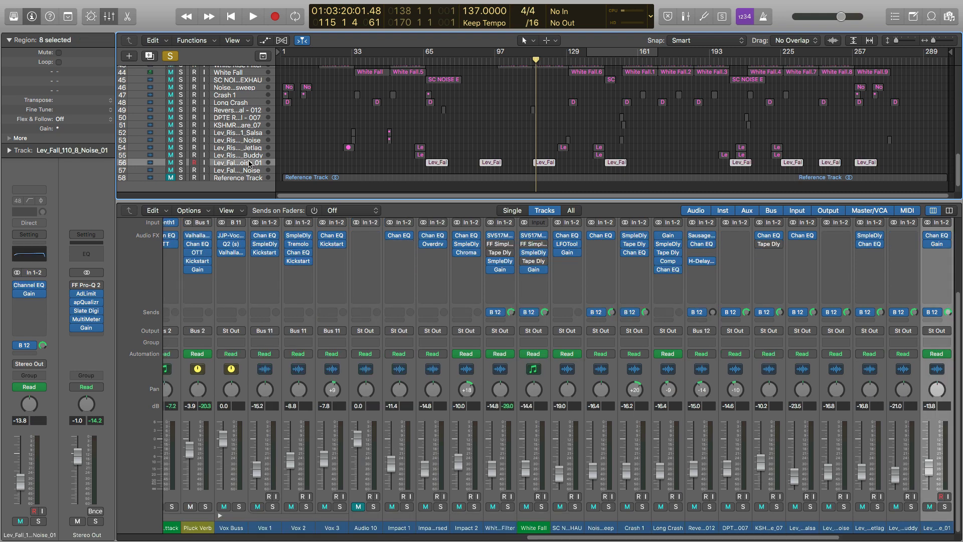
pyautogui.click(516, 151)
pyautogui.click(544, 163)
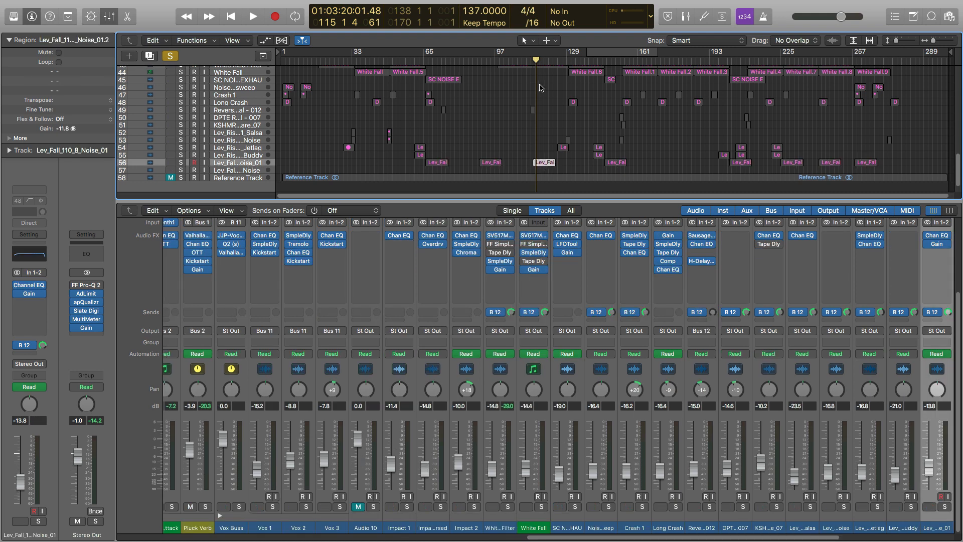
pyautogui.hscroll(5, 667, 362)
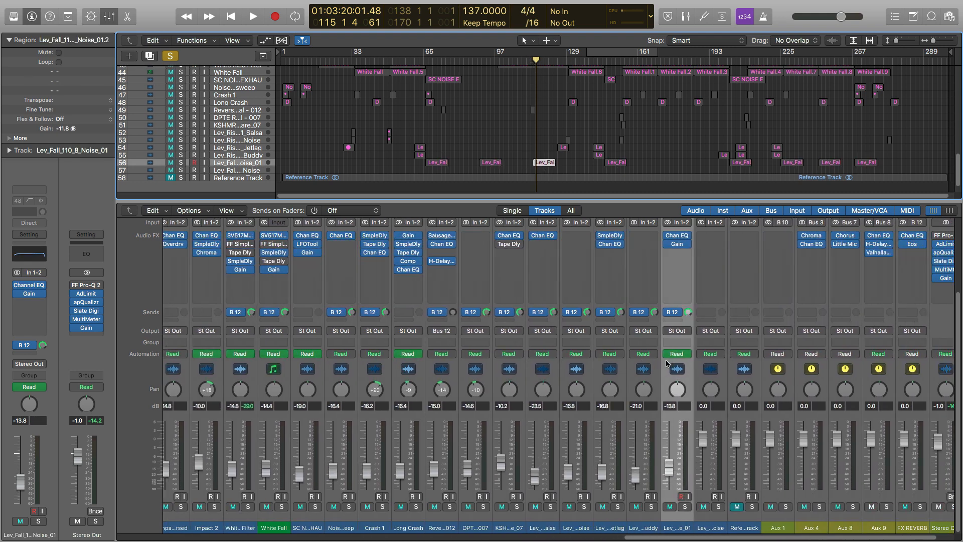
# Play from bar 111 with Sum 3 soloed, stop after its entry, and clear the Sum 3 solo
pyautogui.click(526, 60)
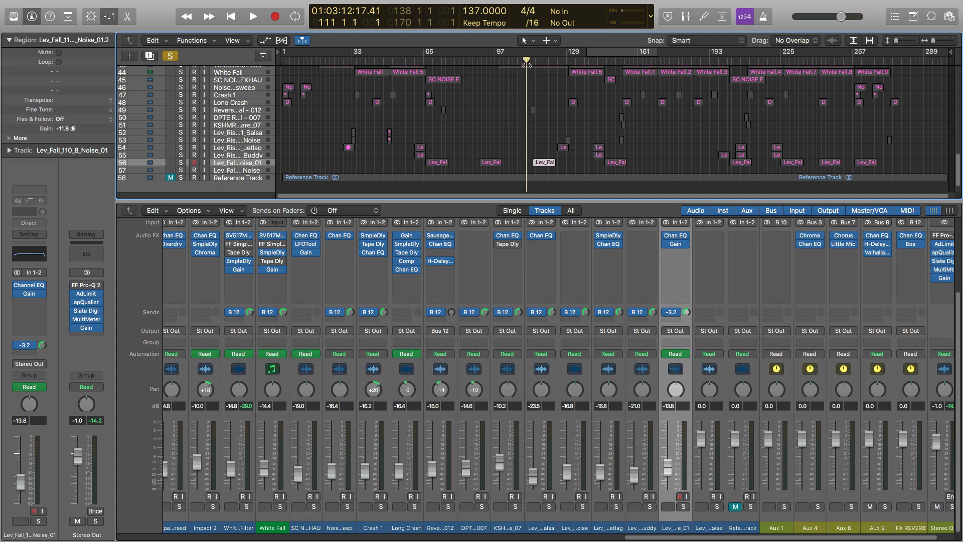
pyautogui.press('space')
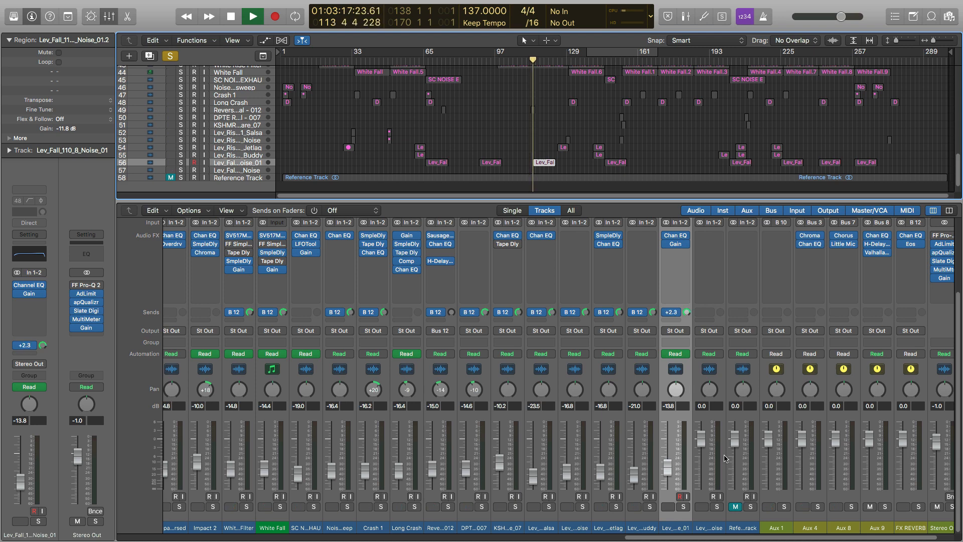
pyautogui.press('space')
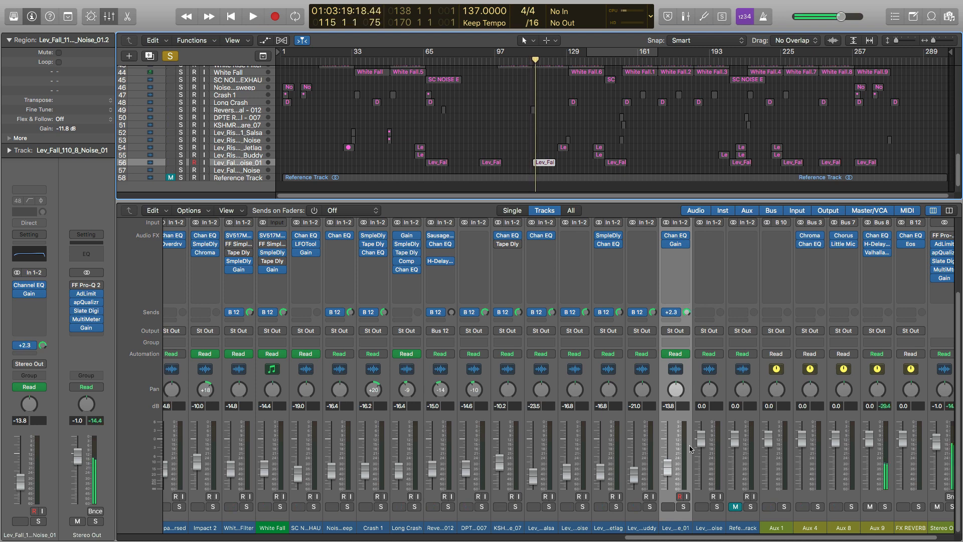
pyautogui.scroll(10, 350, 146)
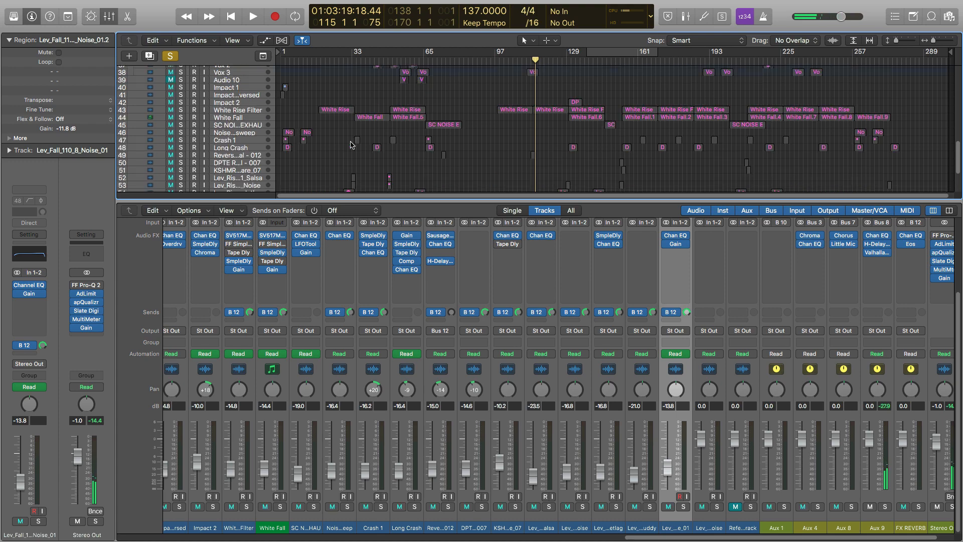
pyautogui.scroll(-3, 350, 146)
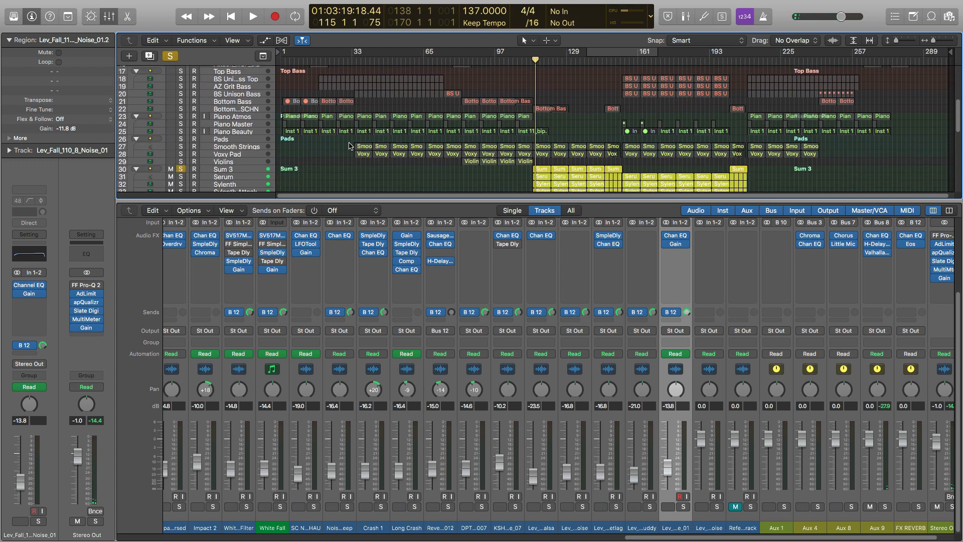
pyautogui.click(180, 151)
# Solo the Lev_Fall_110_8_Noise_01 track and play its region at the Sum 3 entry, starting a few bars earlier
pyautogui.scroll(-7, 318, 145)
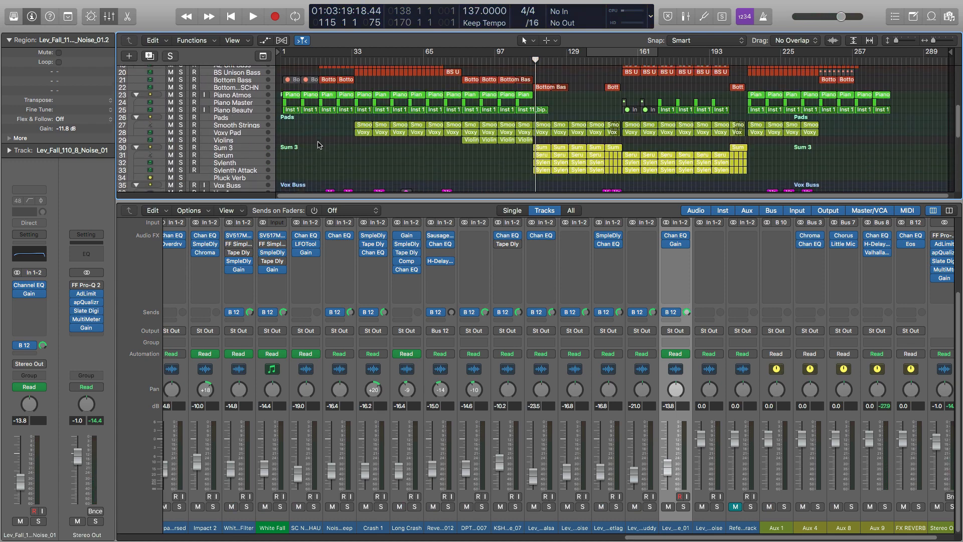
pyautogui.scroll(-3, 318, 145)
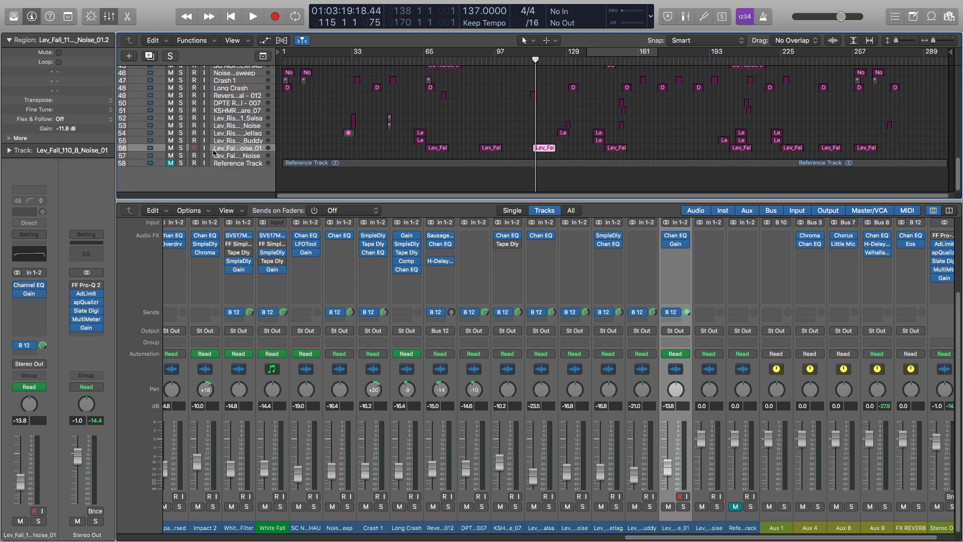
pyautogui.click(180, 148)
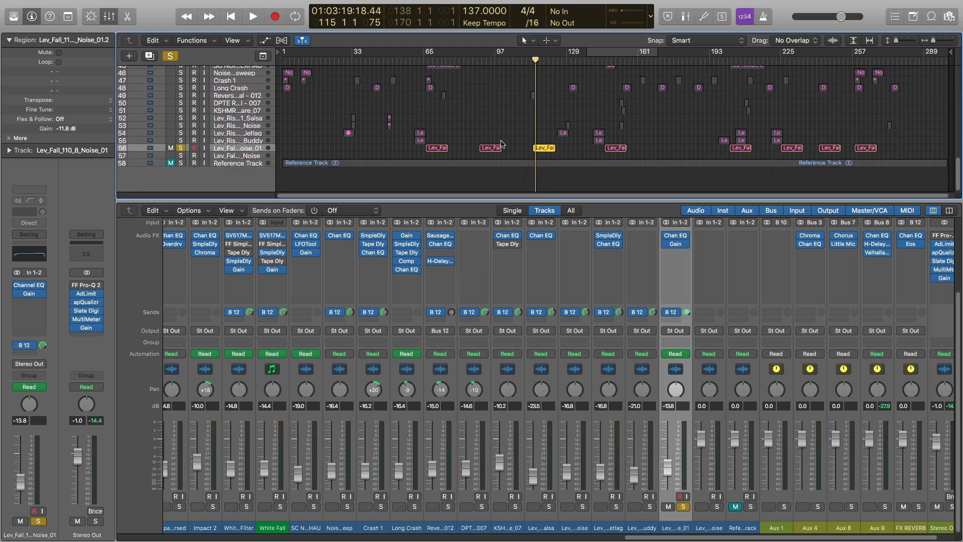
pyautogui.click(525, 60)
pyautogui.press('space')
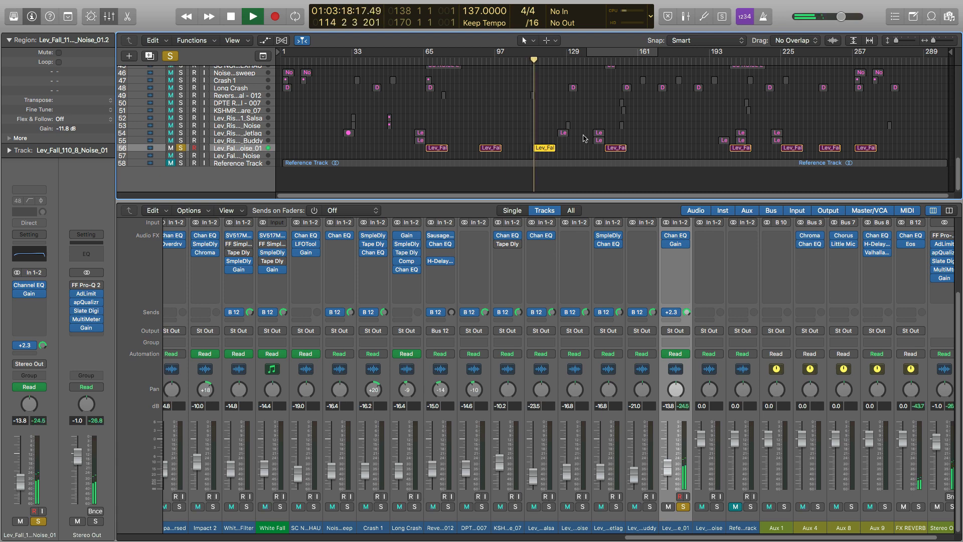
pyautogui.press('space')
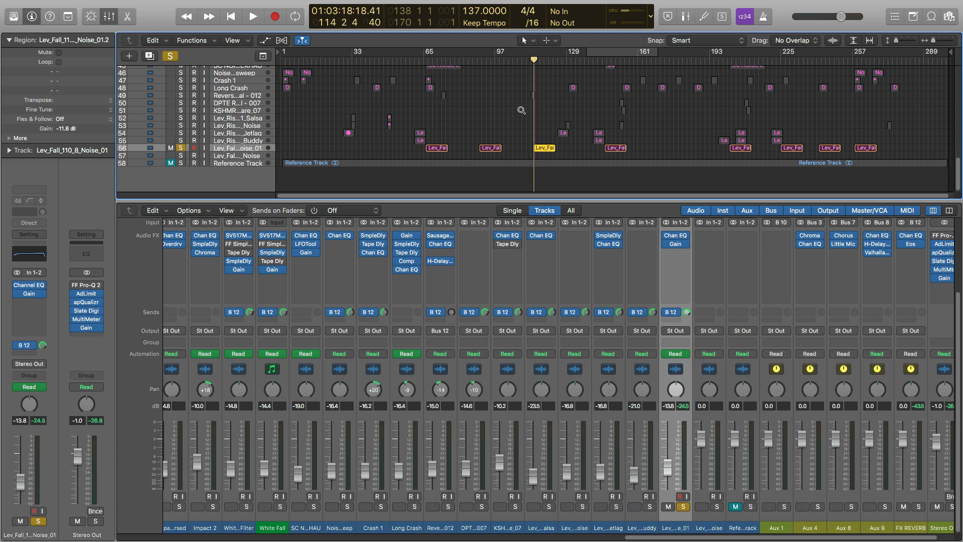
# Show the noise fall region's additional fade settings and replay its entry with the full mix from bar 113
pyautogui.moveTo(522, 115); pyautogui.dragTo(607, 194)
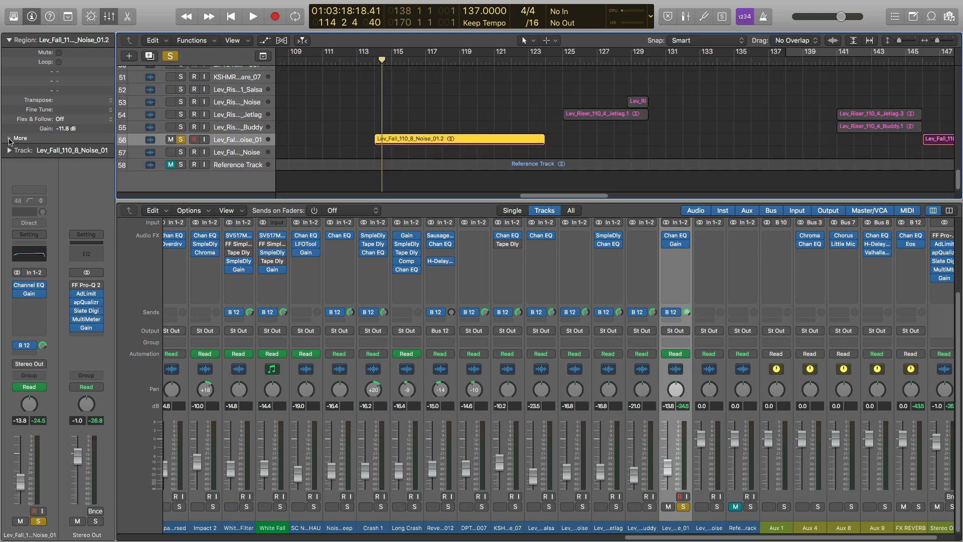
pyautogui.click(9, 138)
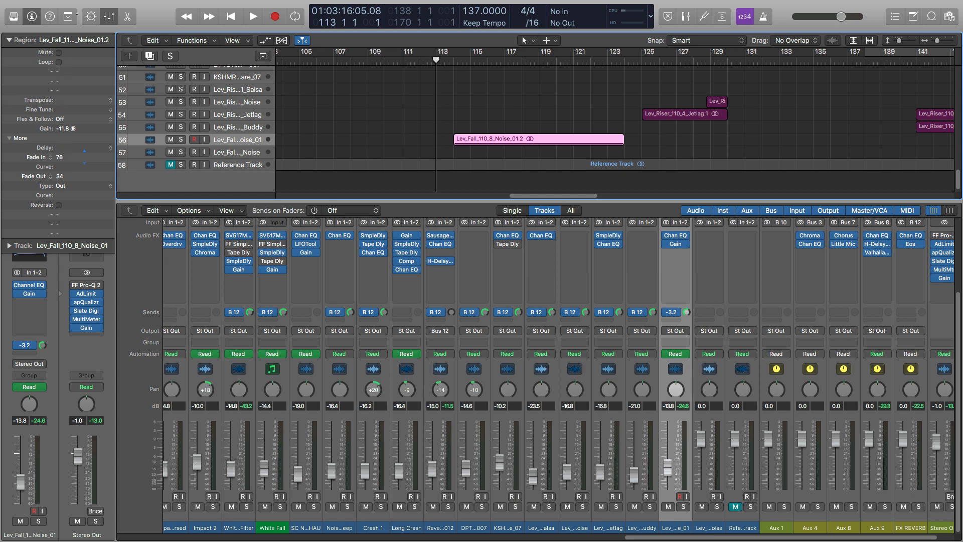
pyautogui.press('.')
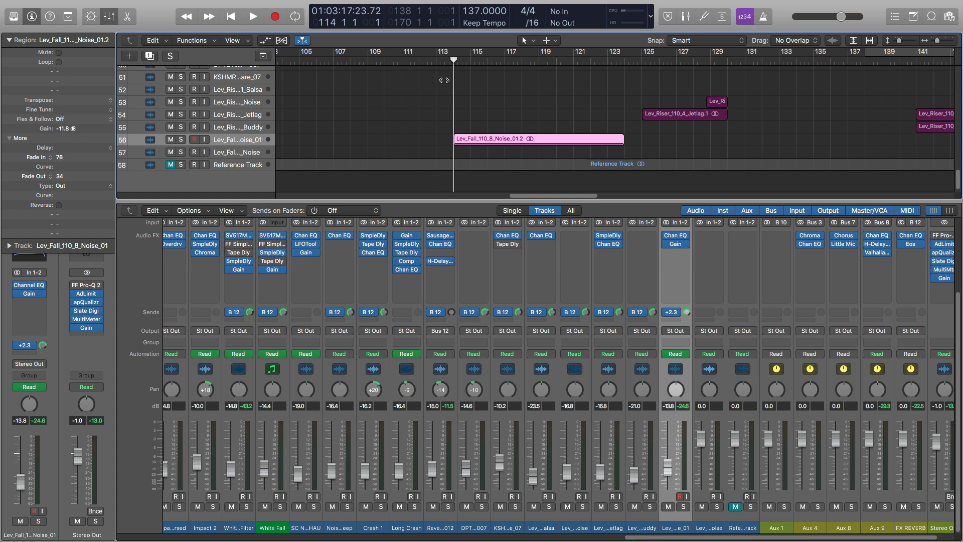
pyautogui.press('space')
pyautogui.click(446, 62)
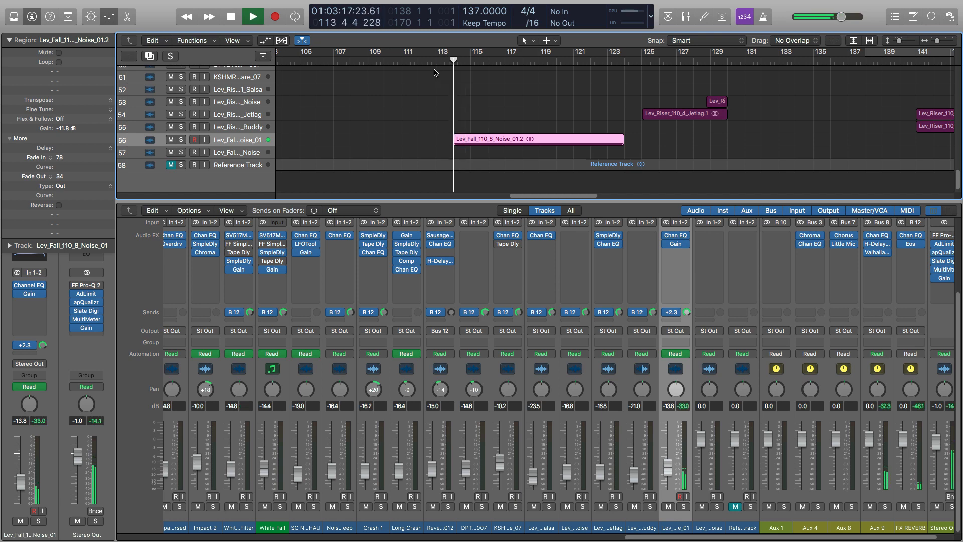
pyautogui.click(436, 61)
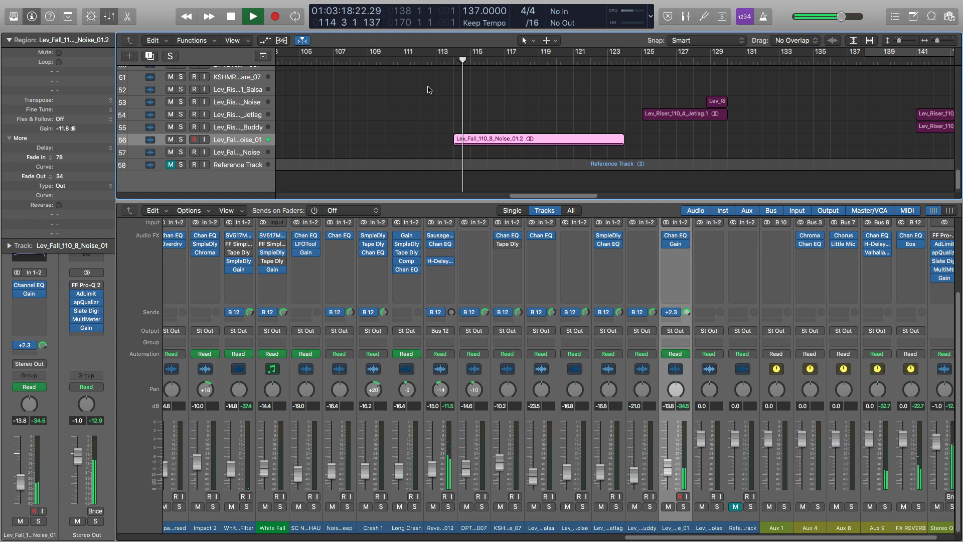
pyautogui.press('space')
pyautogui.press('space')
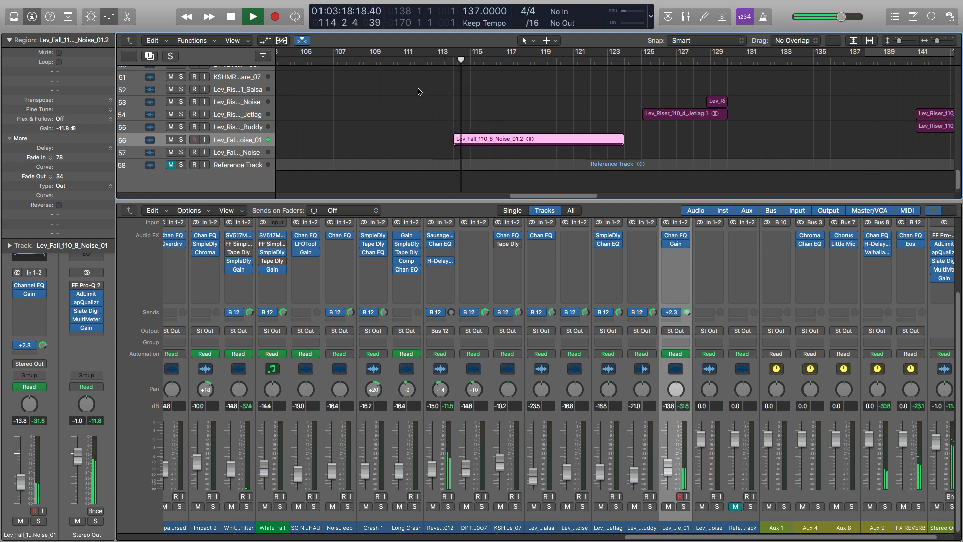
pyautogui.press('space')
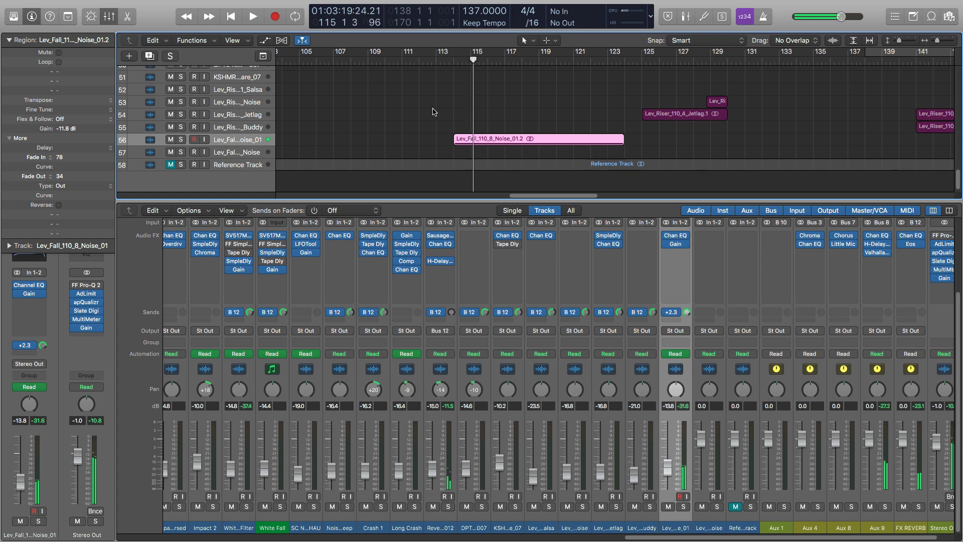
# Play the full arrangement from bar 109 with the mixer hidden and bypass the Gain plug-in on Stereo Out
pyautogui.keyDown('ctrl'); pyautogui.keyDown('alt'); pyautogui.click(435, 105); pyautogui.keyUp('alt'); pyautogui.keyUp('ctrl')
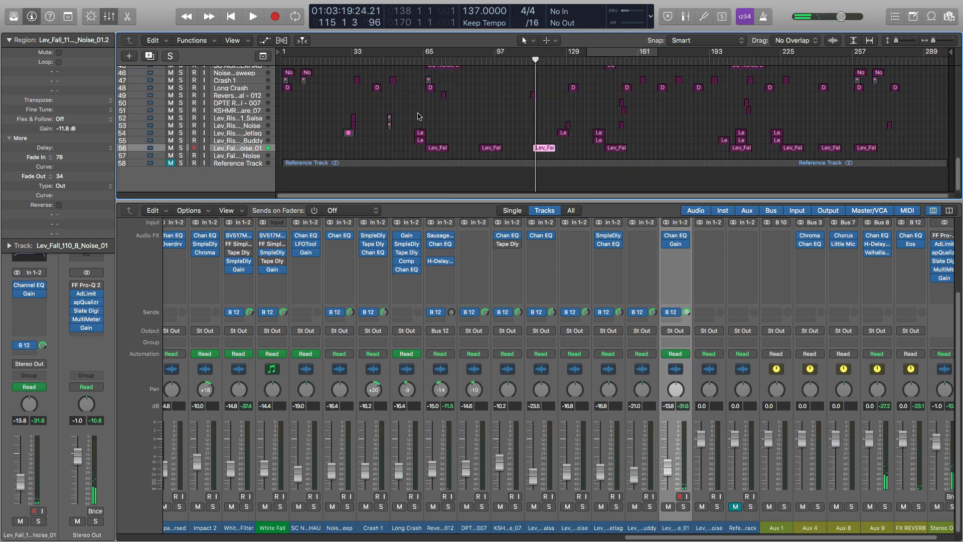
pyautogui.click(109, 17)
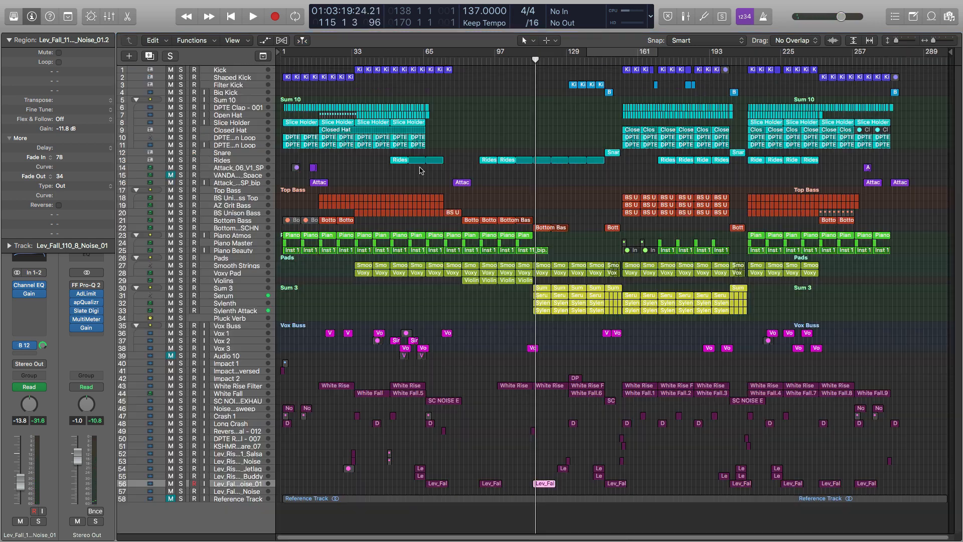
pyautogui.click(522, 62)
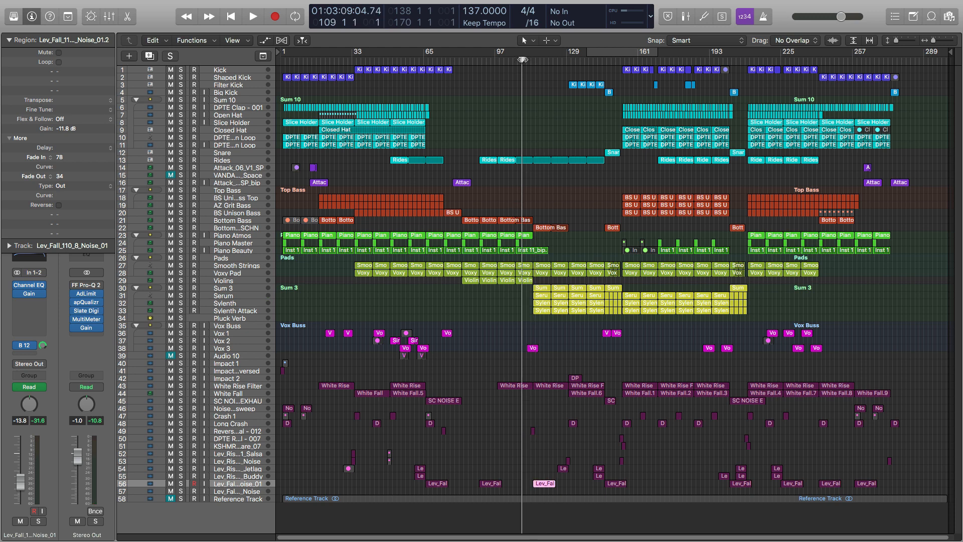
pyautogui.press('space')
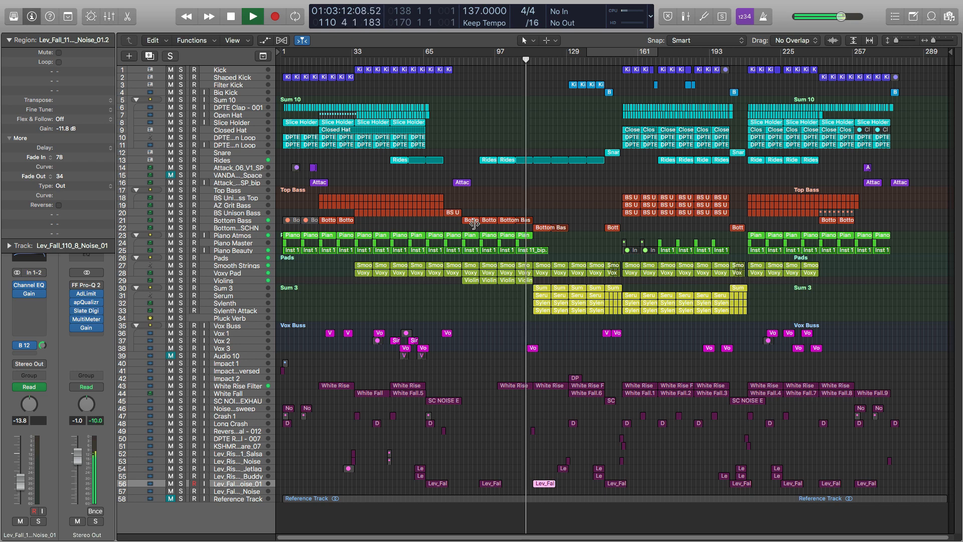
pyautogui.moveTo(88, 329)
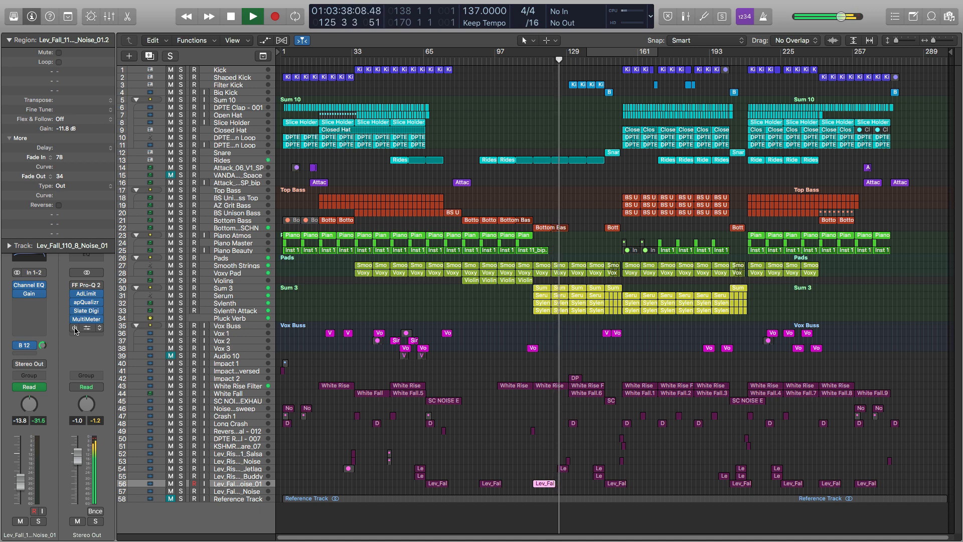
# Show the automation of the Sum 3 stack during playback and display its FF Simplon Filter 1 Freq curve
pyautogui.click(224, 289)
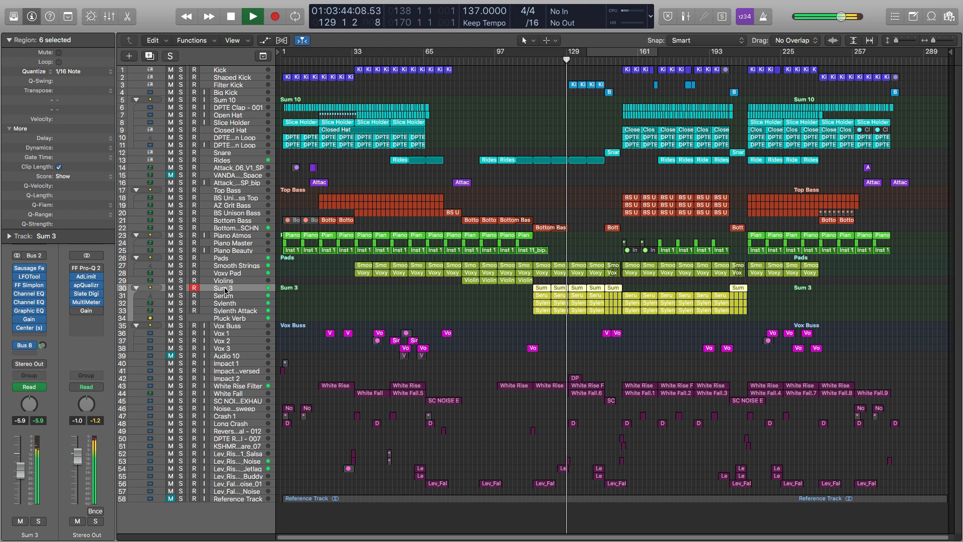
pyautogui.press('a')
pyautogui.press('super+Down')
pyautogui.press('super+Down')
pyautogui.press('super+Down')
pyautogui.press('super+Down')
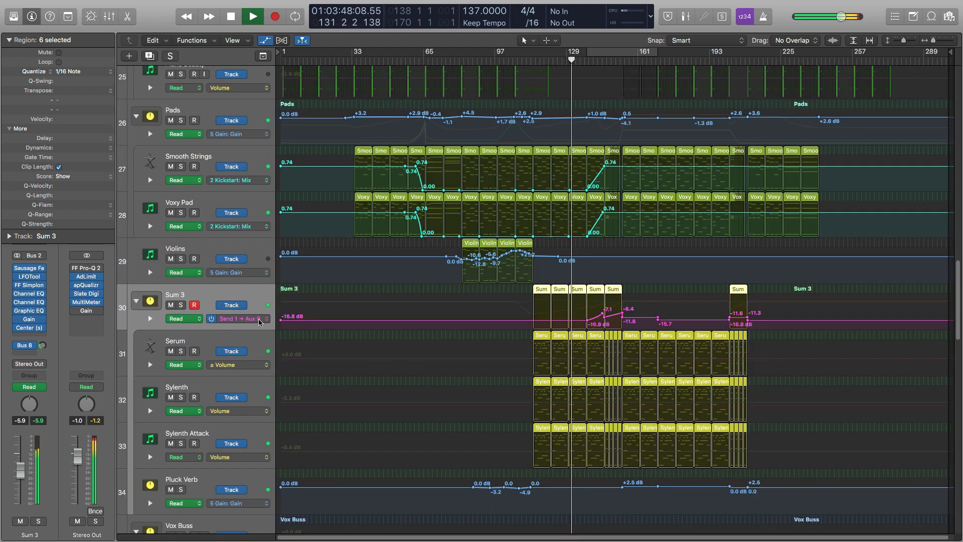
pyautogui.click(235, 319)
pyautogui.click(269, 323)
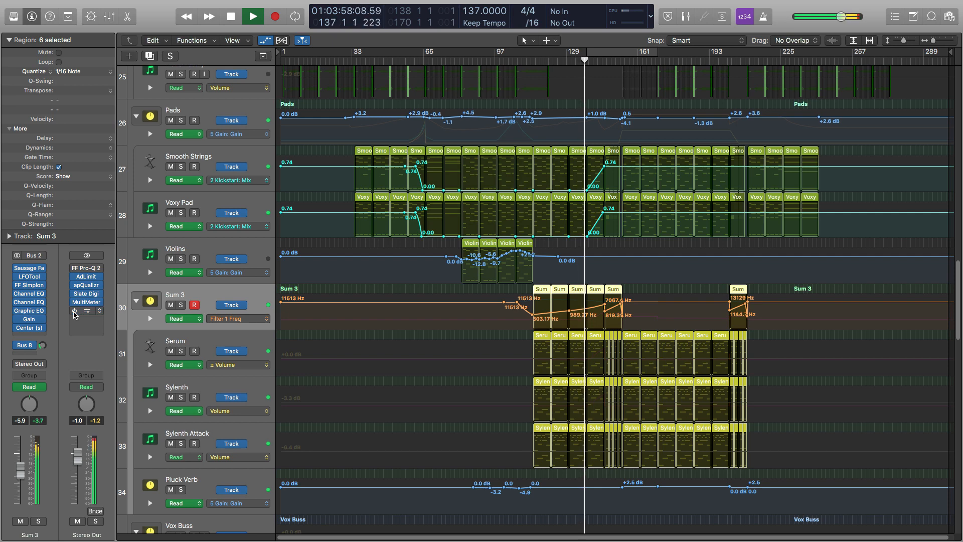
# Display Sum 3's Send 1 → Aux 9 automation, then hide the automation lanes and stop playback
pyautogui.click(268, 321)
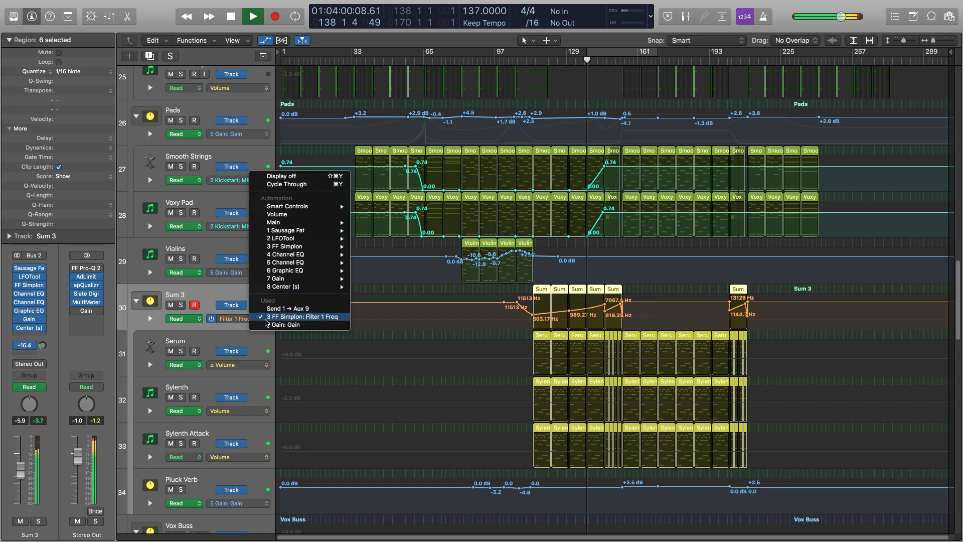
pyautogui.click(273, 319)
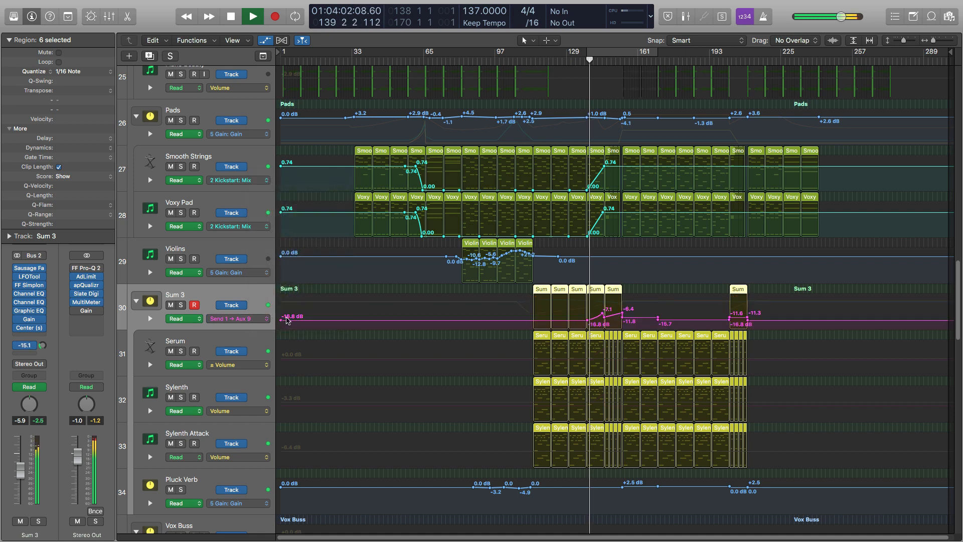
pyautogui.scroll(1, 359, 303)
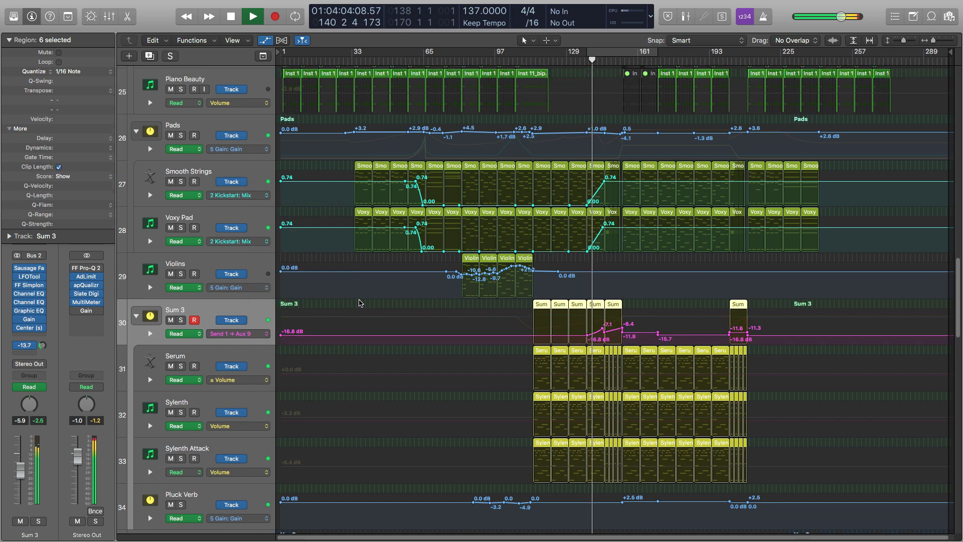
pyautogui.press('z')
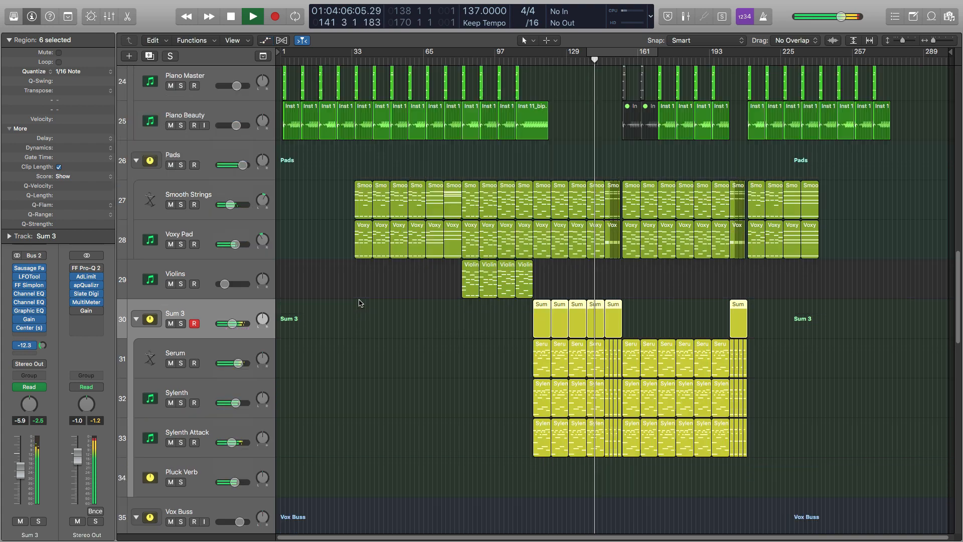
pyautogui.press('space')
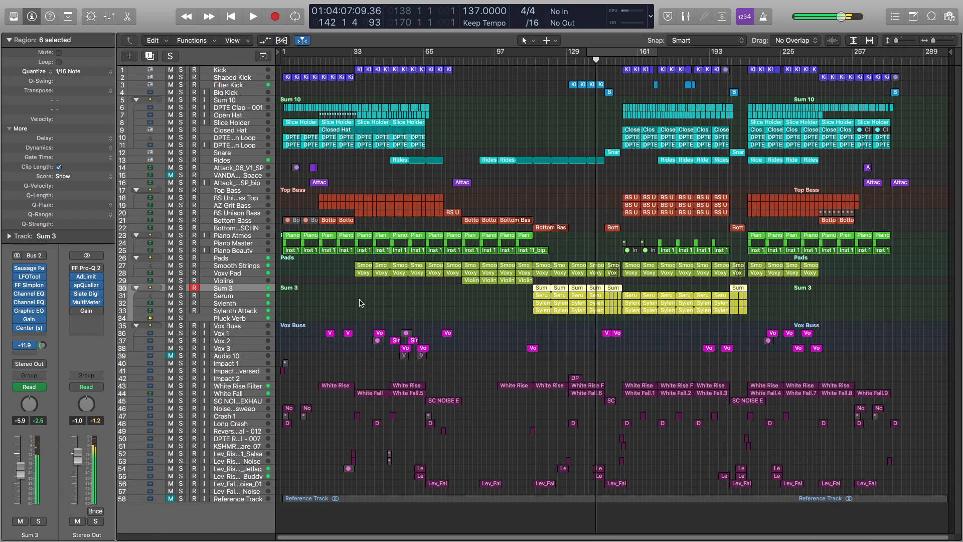
# Solo the Filter Kick track and play its four kick regions from bar 129, stopping after a few bars
pyautogui.click(567, 60)
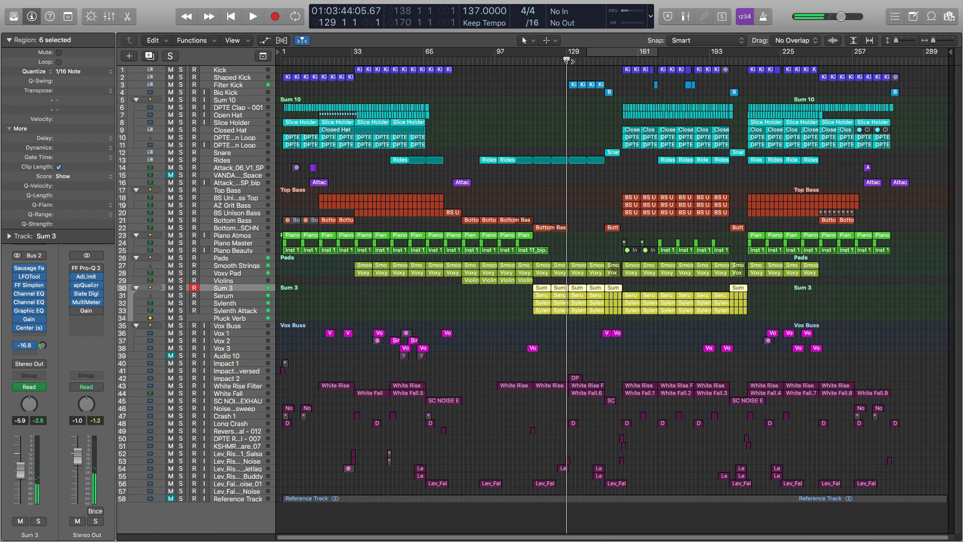
pyautogui.click(181, 85)
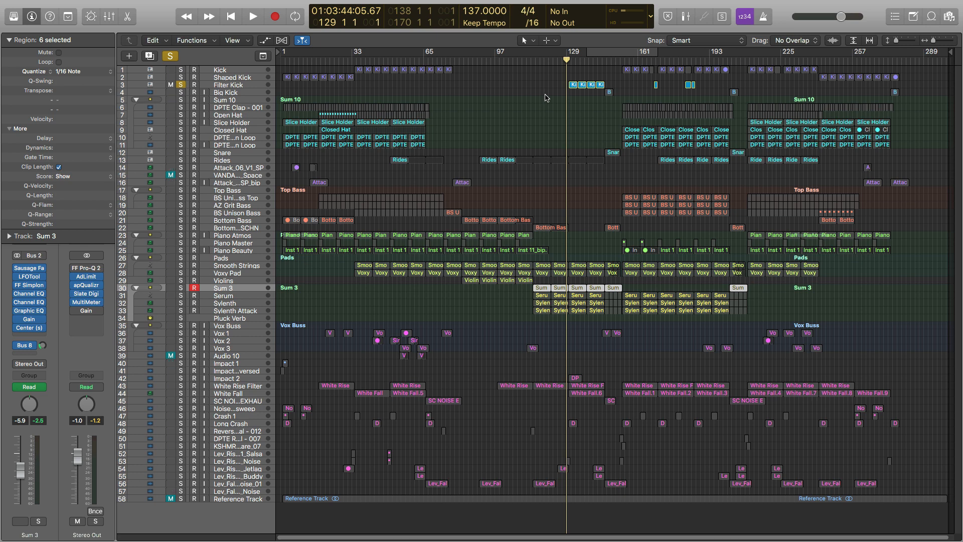
pyautogui.press('space')
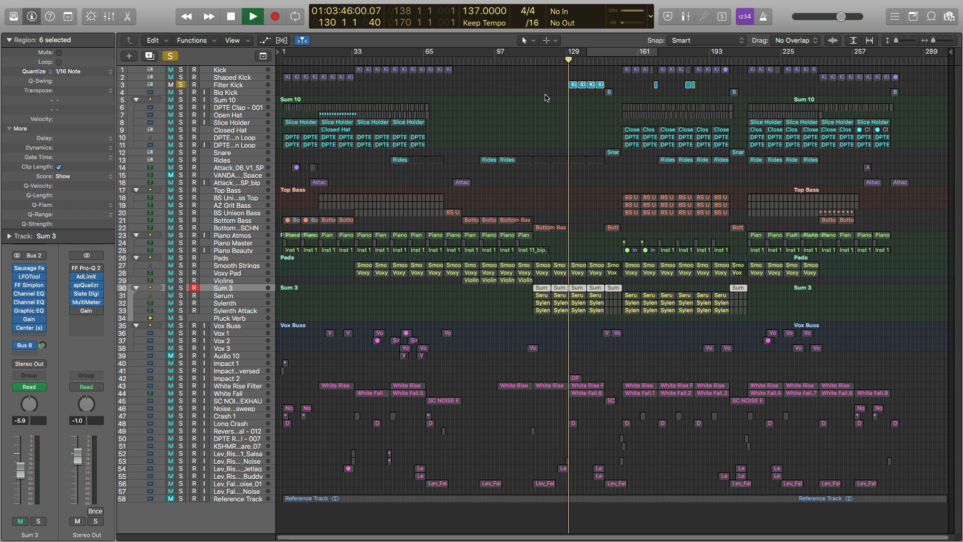
pyautogui.moveTo(561, 66); pyautogui.dragTo(631, 127)
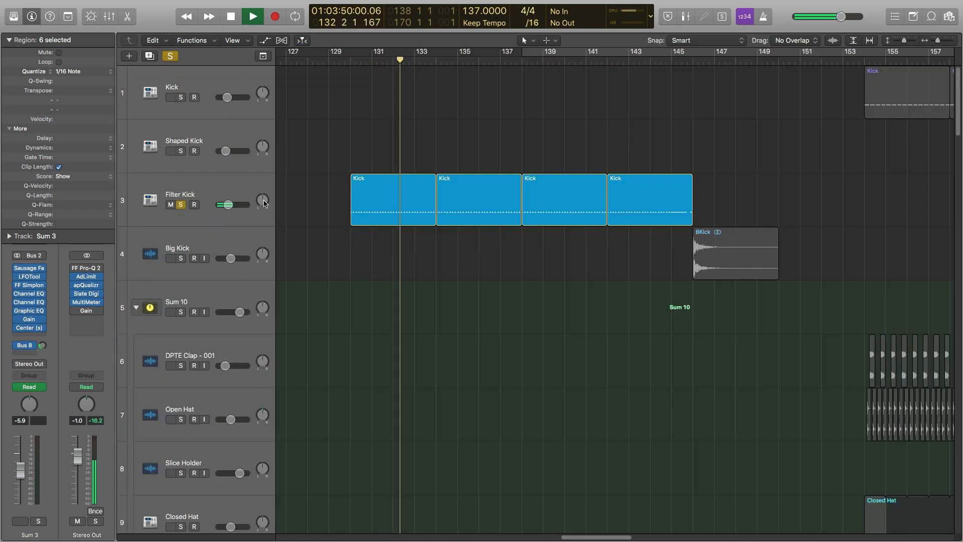
pyautogui.press('space')
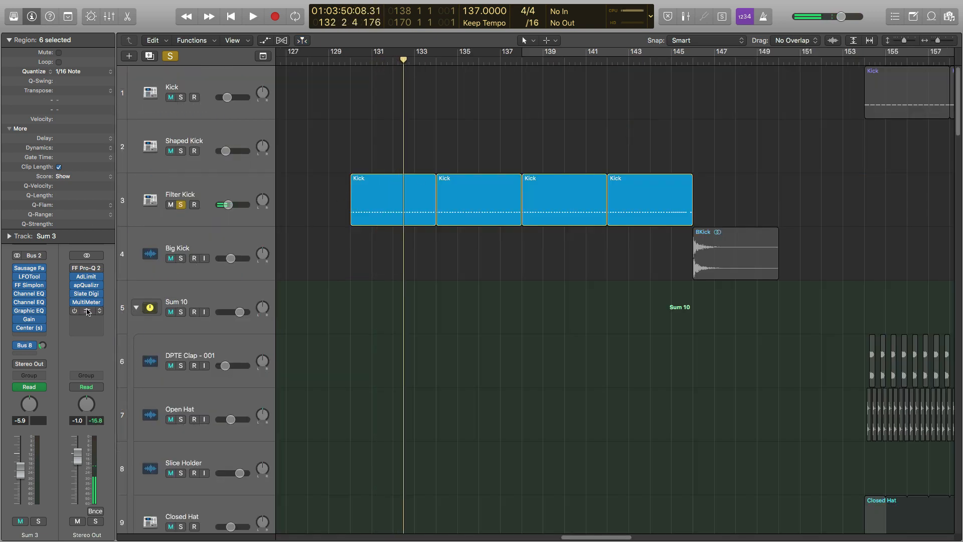
# Show Filter Kick's Low Cut Frequency automation and play from bar 130, comparing the track in the full mix and soloed
pyautogui.press('a')
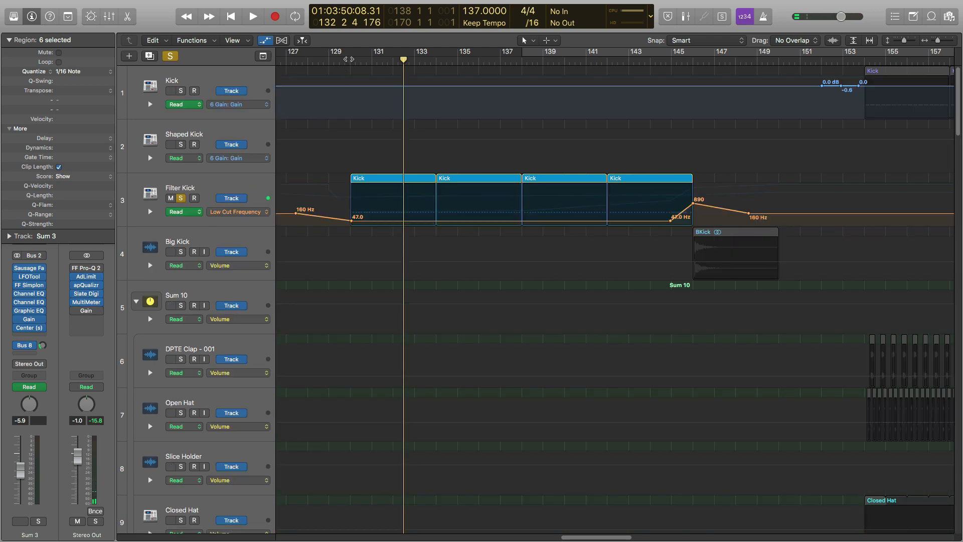
pyautogui.click(350, 60)
pyautogui.press('space')
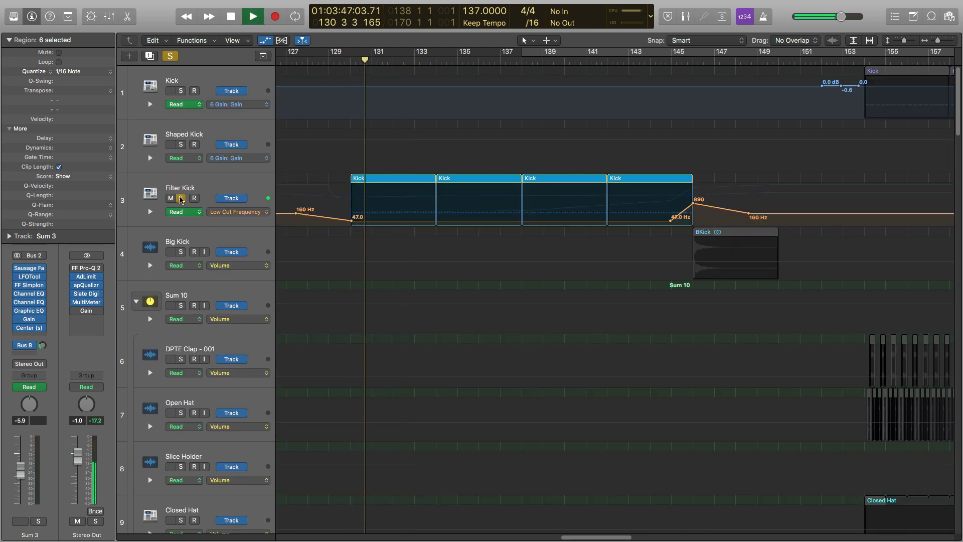
pyautogui.click(181, 199)
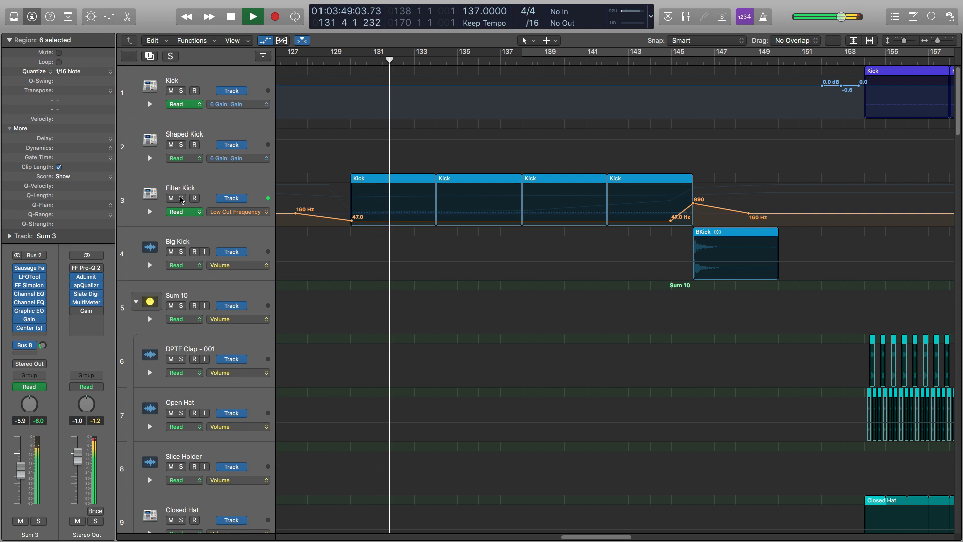
pyautogui.click(181, 198)
# Replay the soloed Filter Kick from bar 130 and stop playback
pyautogui.press('space')
pyautogui.click(350, 61)
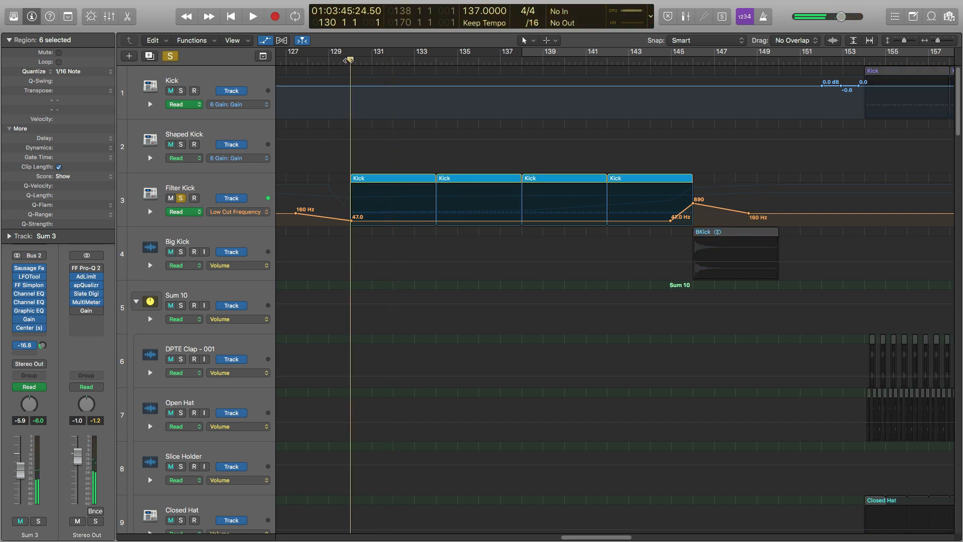
pyautogui.press('space')
pyautogui.press('space')
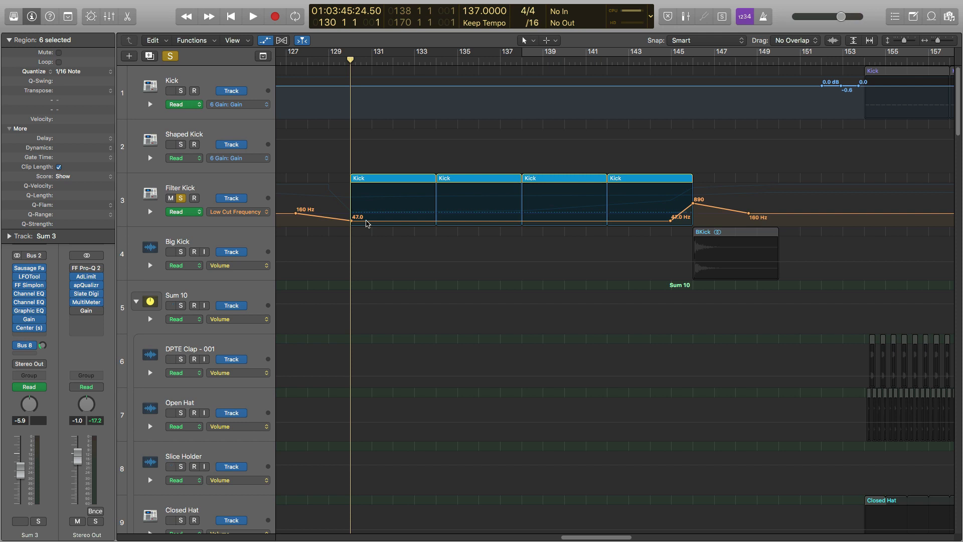
# Lower Filter Kick's Low Cut Frequency automation across the four kick regions to 40.5 Hz
pyautogui.click(368, 223)
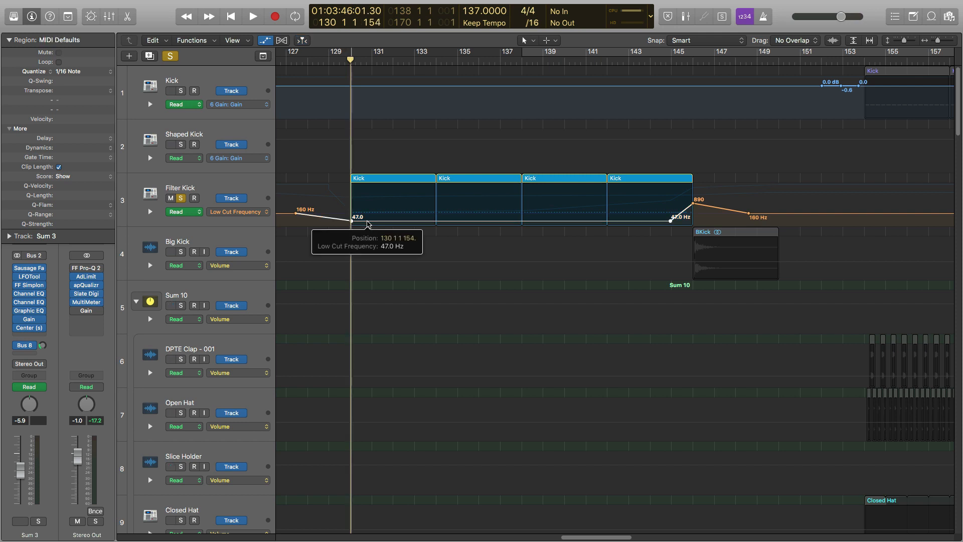
pyautogui.moveTo(368, 223); pyautogui.dragTo(368, 223)
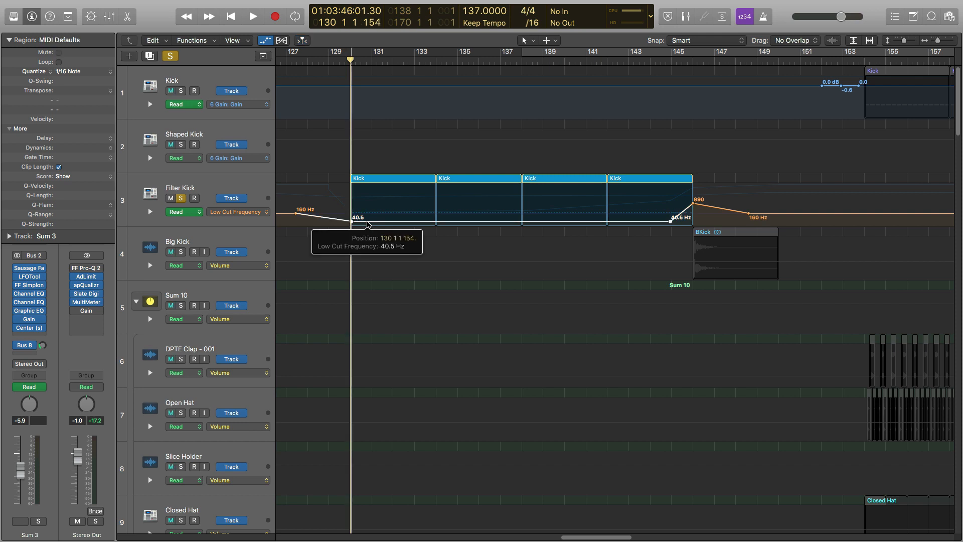
pyautogui.click(346, 114)
# Play the soloed Filter Kick from just before bar 130, stop, and return the playhead to bar 129
pyautogui.click(338, 61)
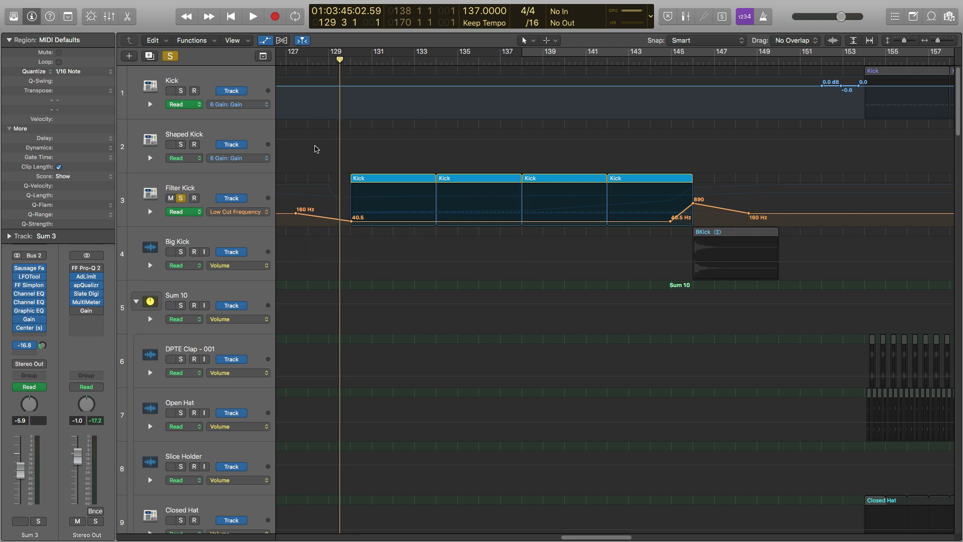
pyautogui.press('space')
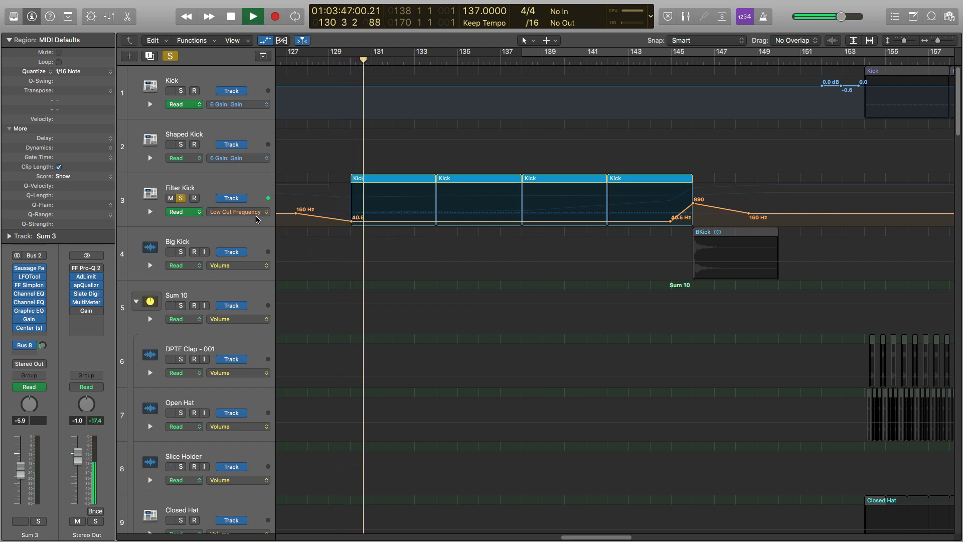
pyautogui.click(349, 61)
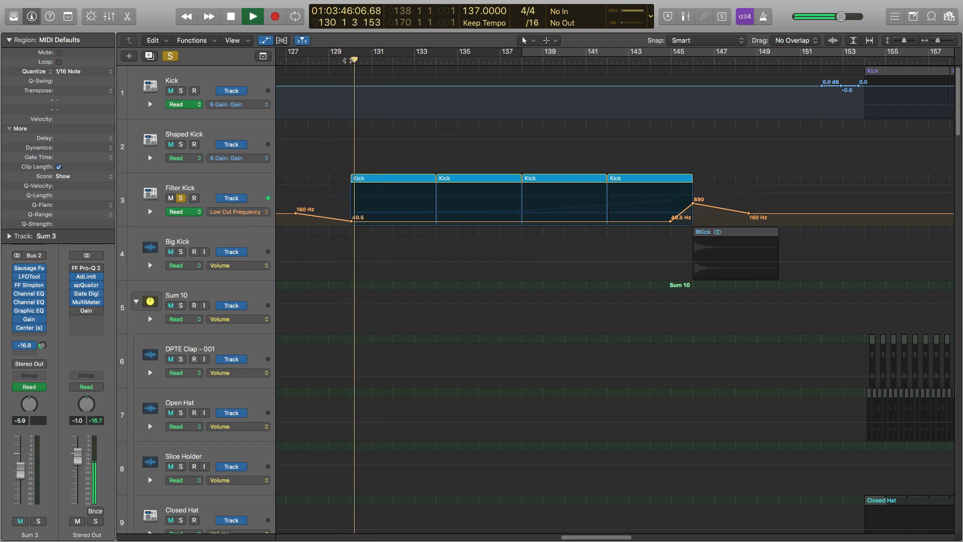
pyautogui.press('space')
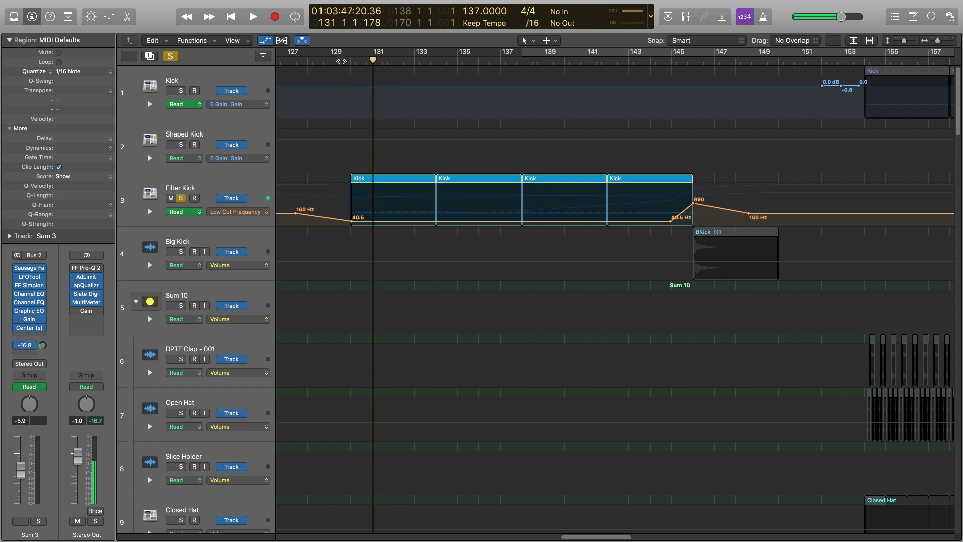
pyautogui.click(341, 61)
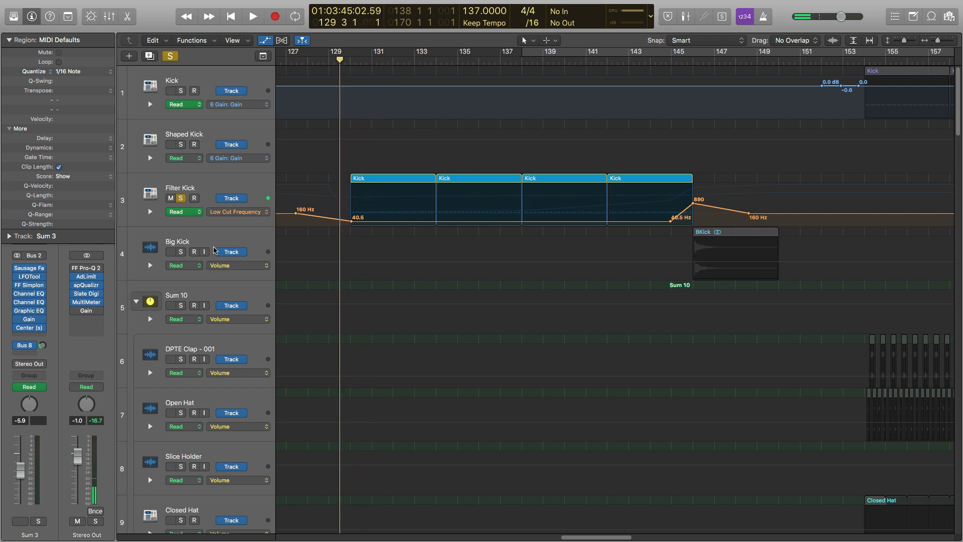
# Show Filter Kick's Gain automation and set the point just before bar 130 to -13.5 dB
pyautogui.click(255, 213)
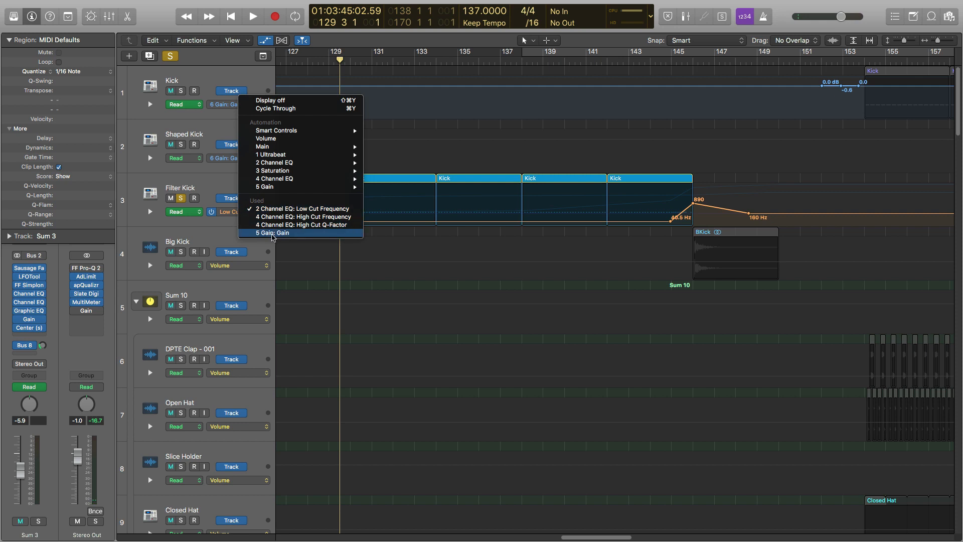
pyautogui.click(273, 233)
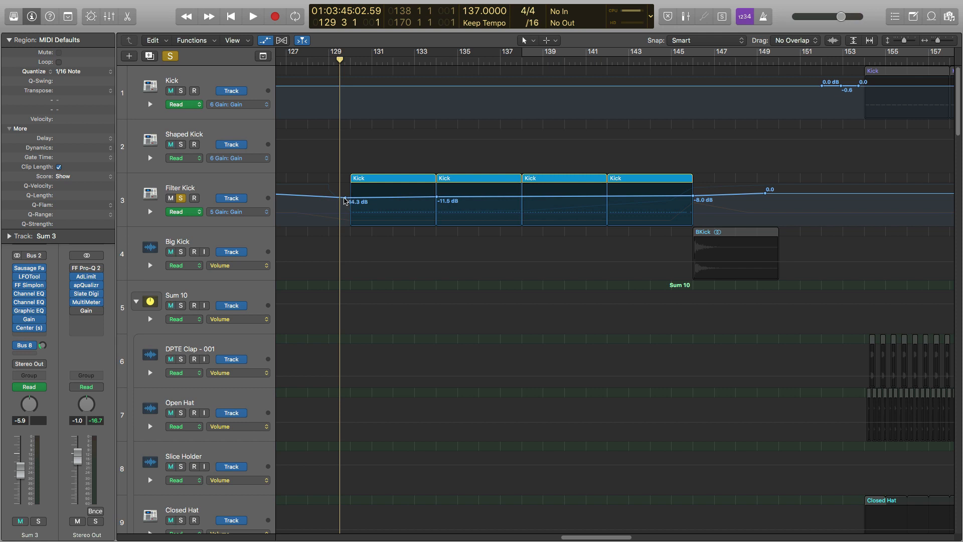
pyautogui.click(345, 198)
pyautogui.moveTo(346, 198)
pyautogui.mouseDown()
pyautogui.moveTo(348, 209)
pyautogui.moveTo(345, 196)
pyautogui.mouseUp()
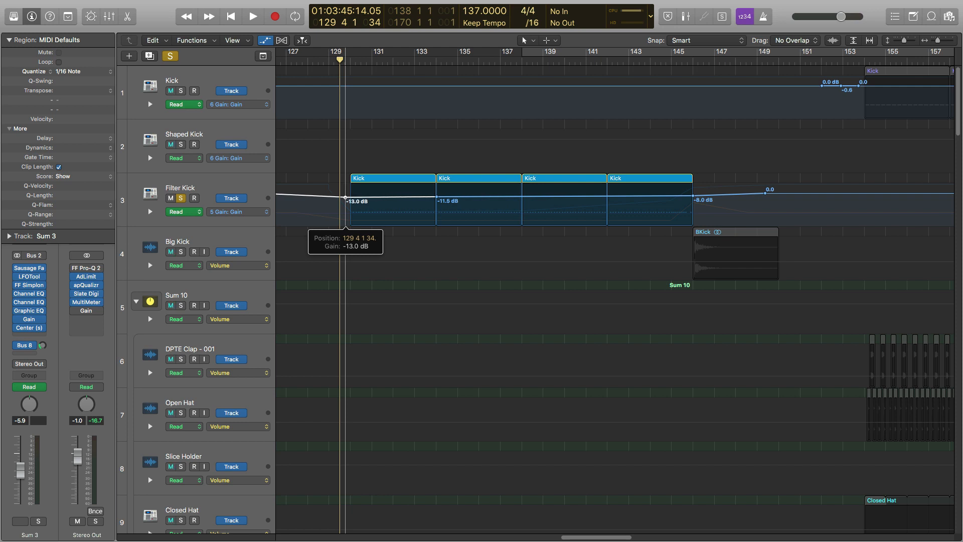
pyautogui.moveTo(345, 197); pyautogui.dragTo(385, 260)
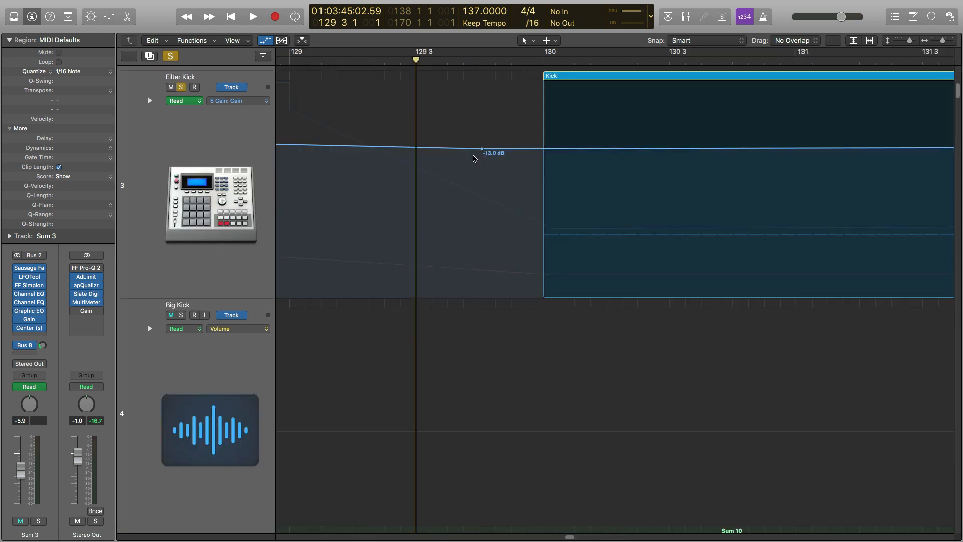
pyautogui.moveTo(482, 149); pyautogui.dragTo(481, 149)
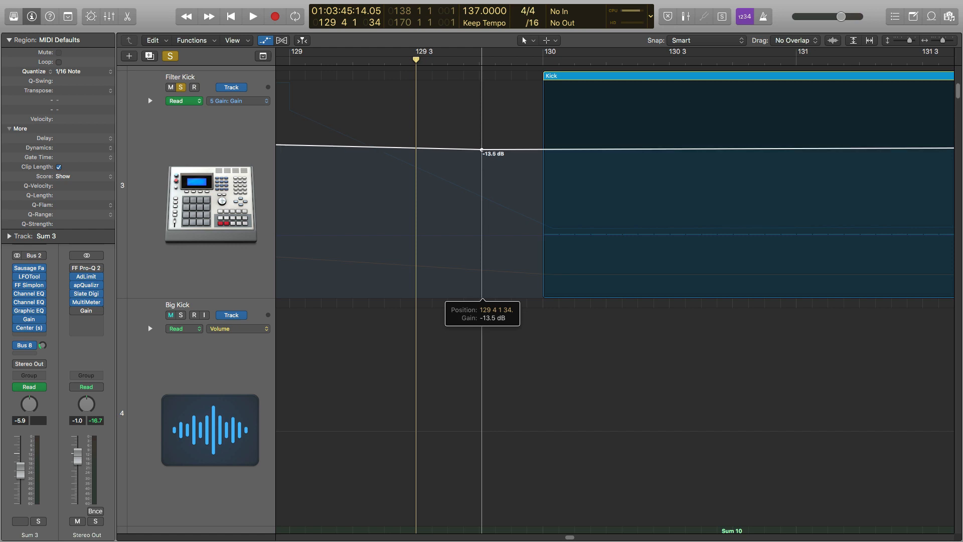
pyautogui.moveTo(481, 149); pyautogui.dragTo(482, 150)
pyautogui.press('z')
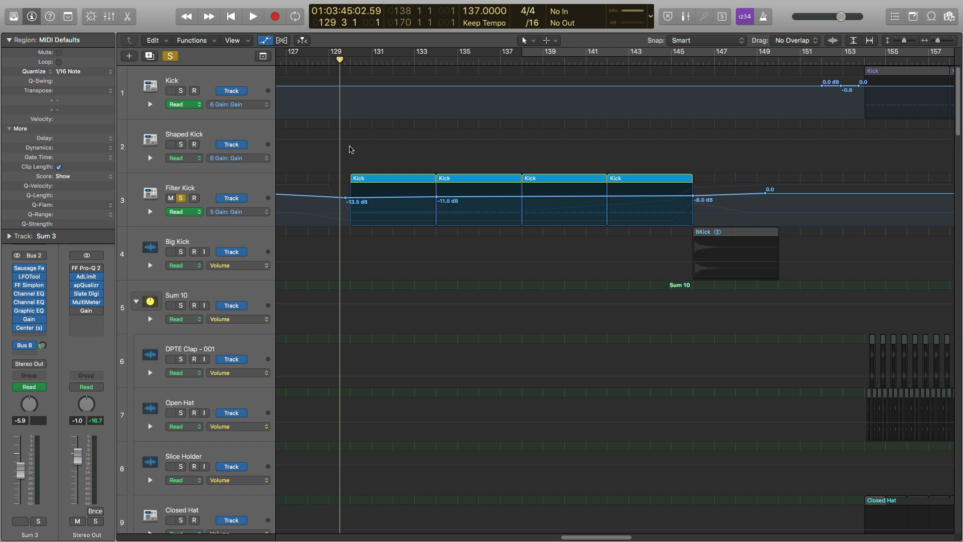
# Turn off Filter Kick's solo and play the kick regions in the full mix from bar 129 to bar 134
pyautogui.press('space')
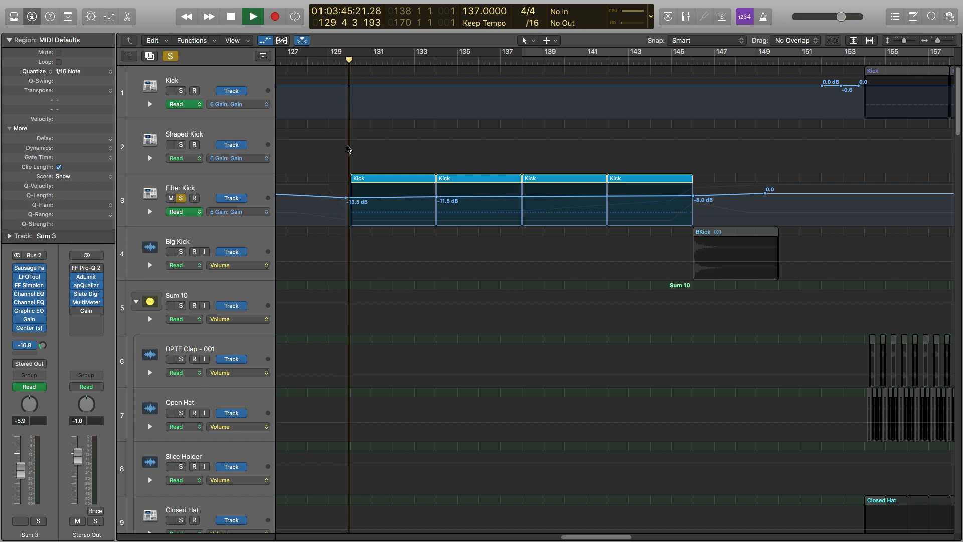
pyautogui.click(182, 202)
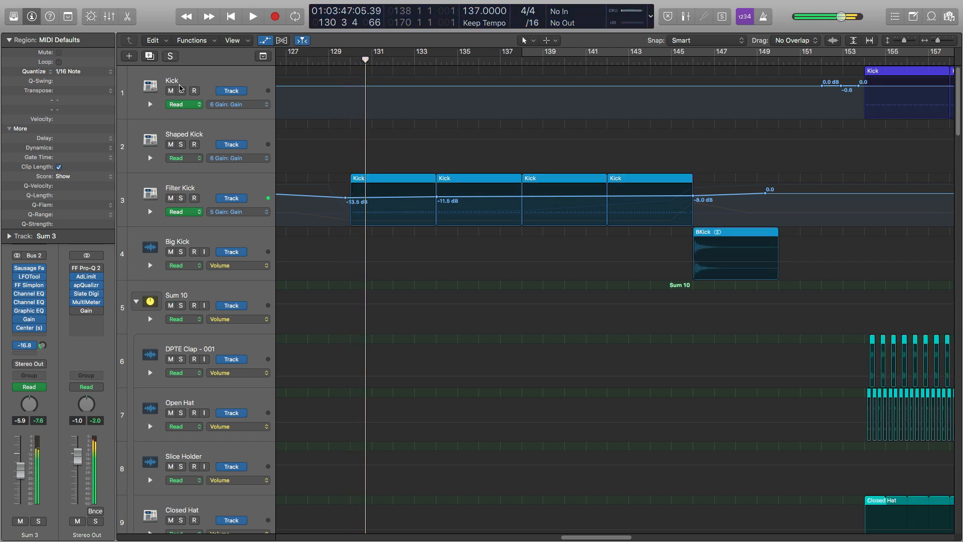
pyautogui.press('space')
pyautogui.click(343, 61)
pyautogui.press('space')
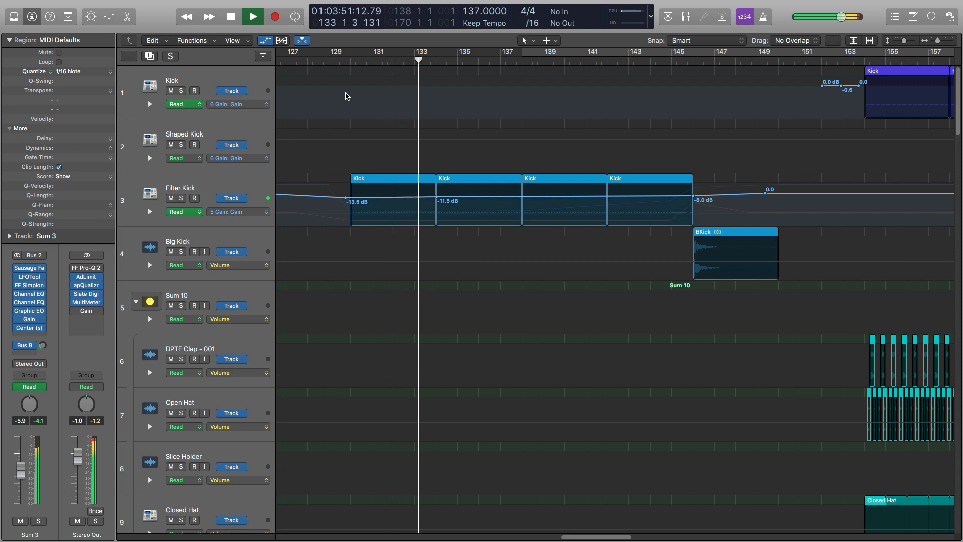
pyautogui.press('space')
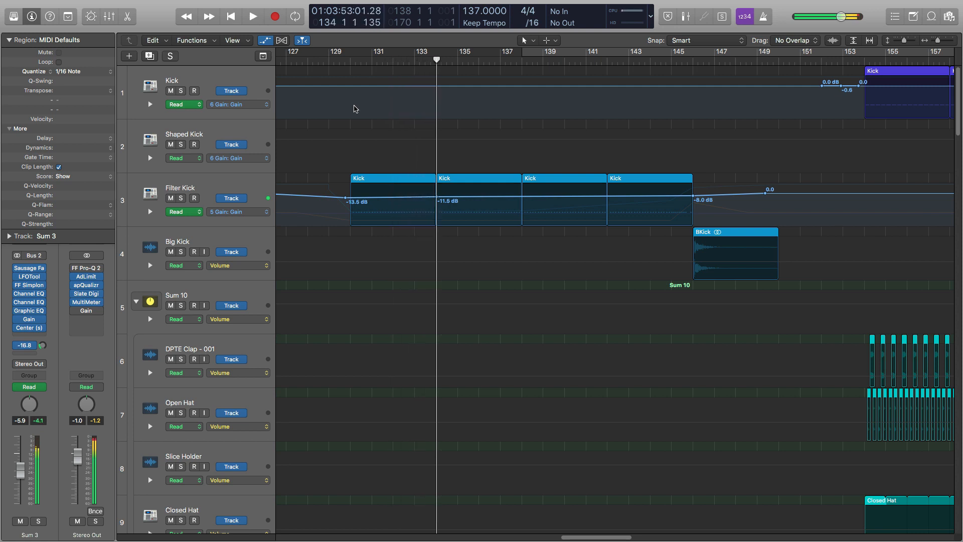
# Show the whole arrangement with automation hidden and briefly play the full mix from about bar 112
pyautogui.keyDown('ctrl'); pyautogui.keyDown('alt'); pyautogui.click(354, 139); pyautogui.keyUp('alt'); pyautogui.keyUp('ctrl')
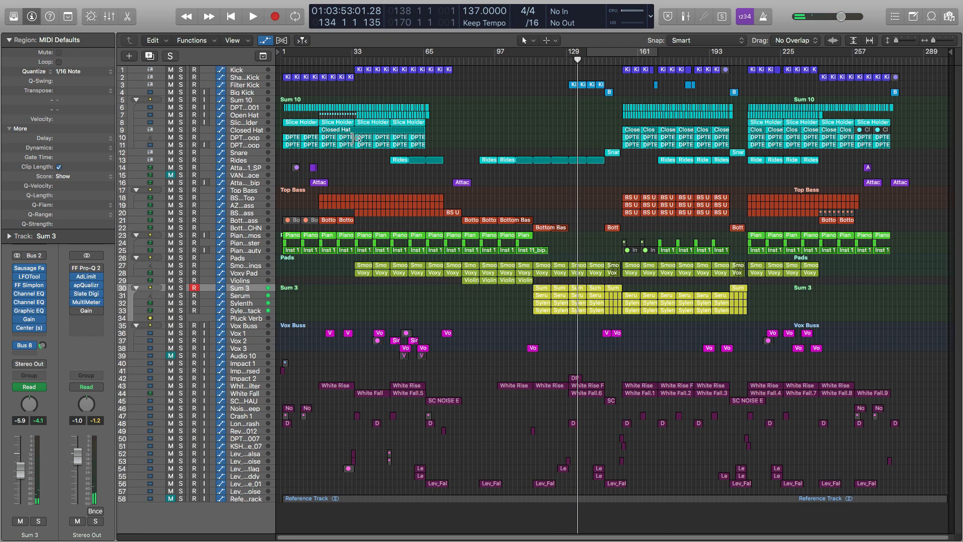
pyautogui.press('a')
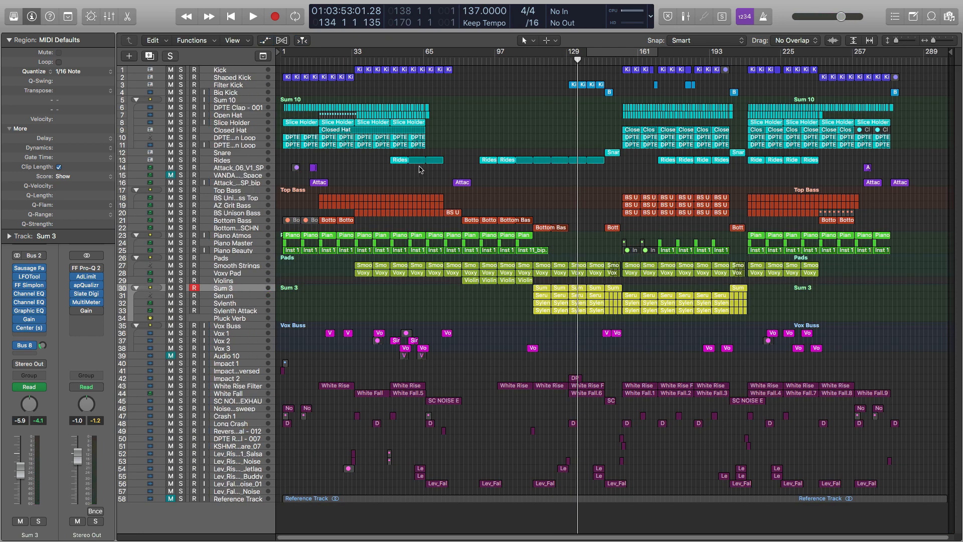
pyautogui.press('space')
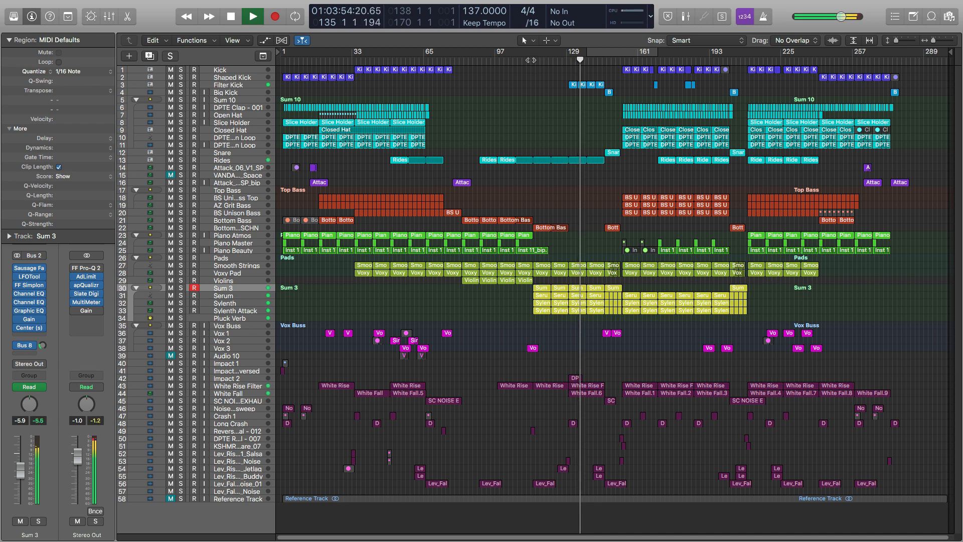
pyautogui.click(530, 60)
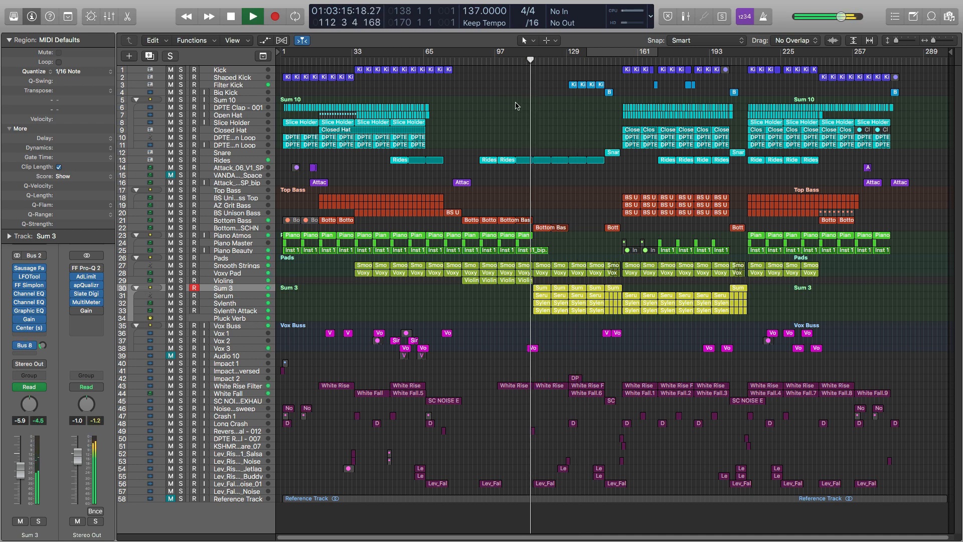
pyautogui.press('space')
# Inspect the Pads, Sum 3 and Violins channel strips and play the full mix from bar 111 to bar 148
pyautogui.click(234, 259)
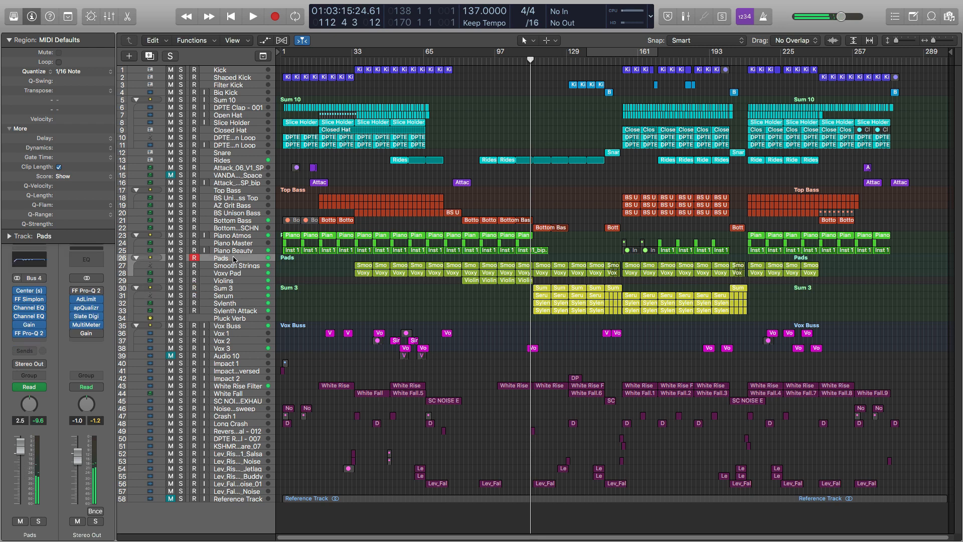
pyautogui.press('space')
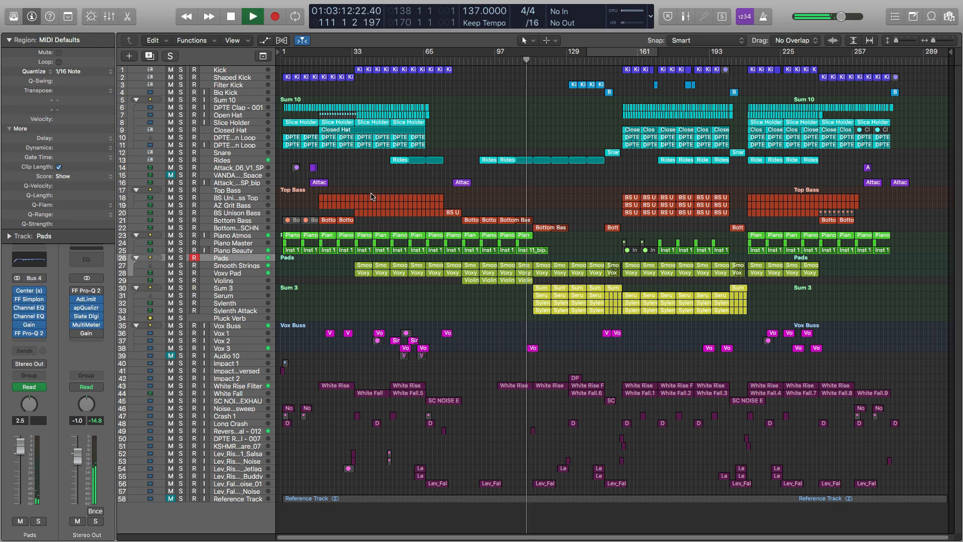
pyautogui.press('space')
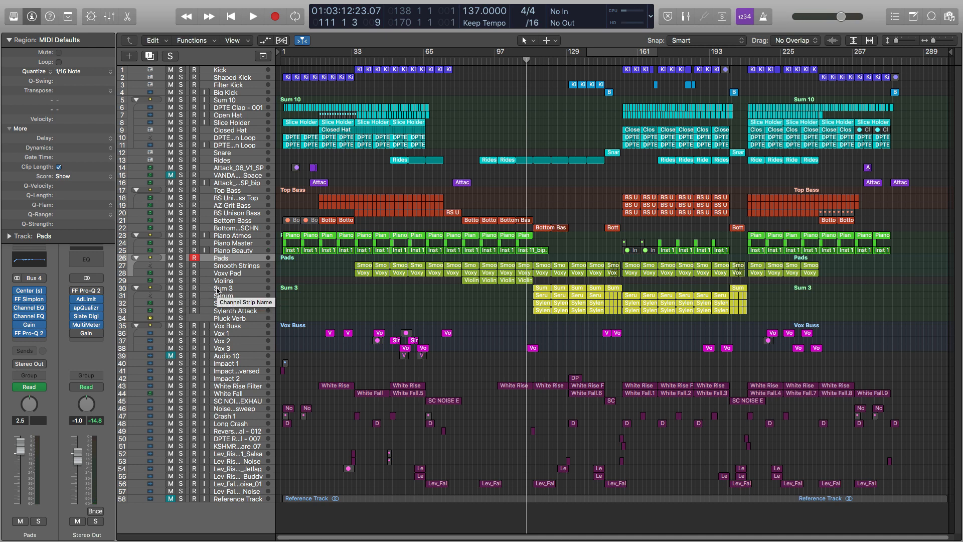
pyautogui.click(217, 290)
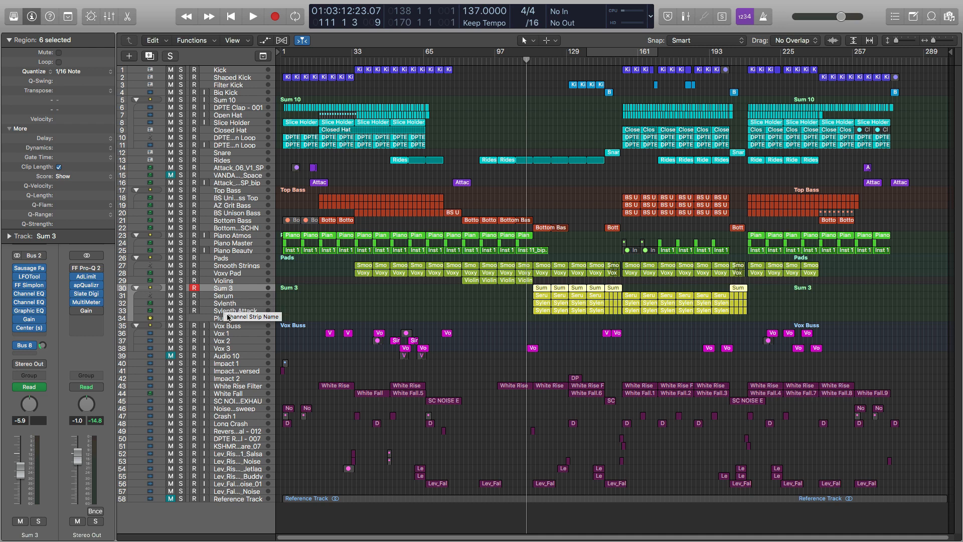
pyautogui.click(232, 282)
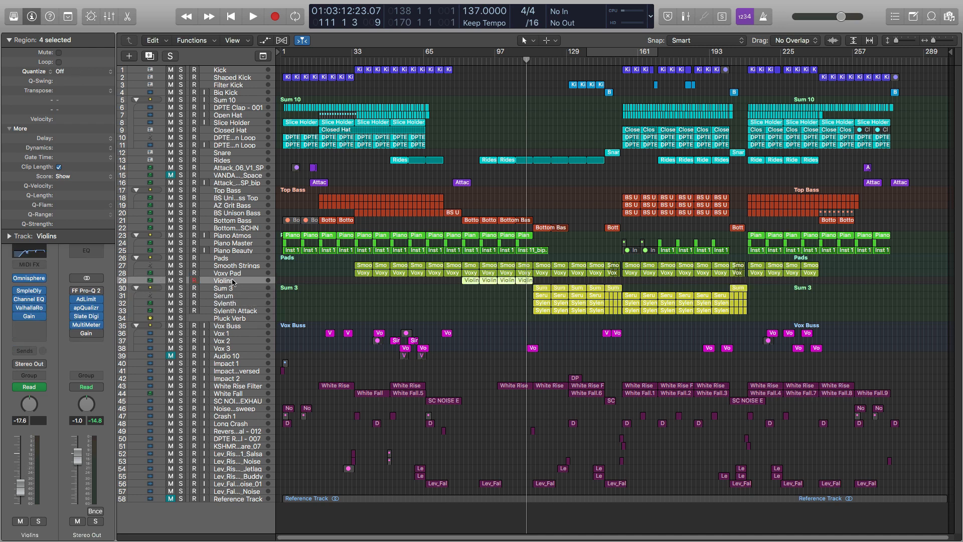
pyautogui.press('space')
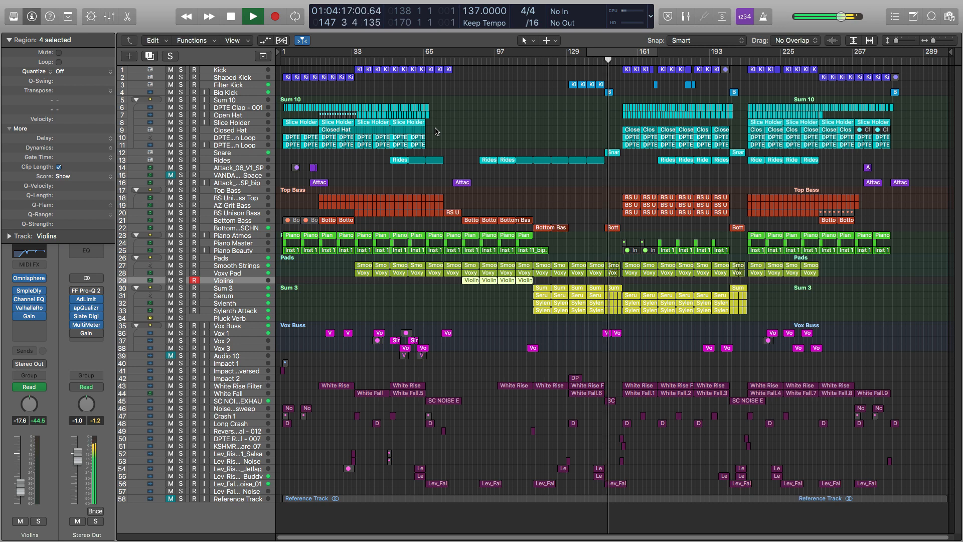
pyautogui.press('space')
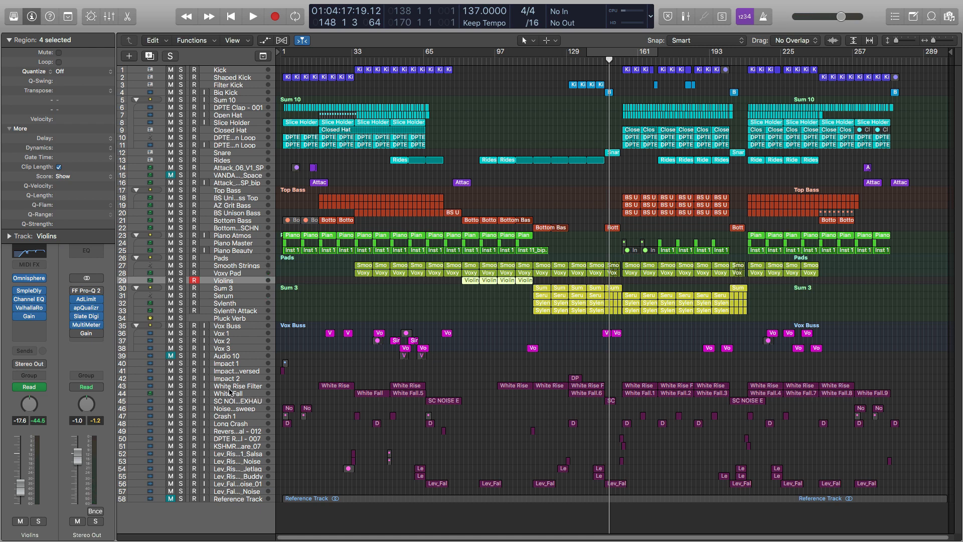
# Select the Impact 2 track and play the full mix from bar 127 through its impact at bar 130
pyautogui.click(234, 387)
pyautogui.click(233, 379)
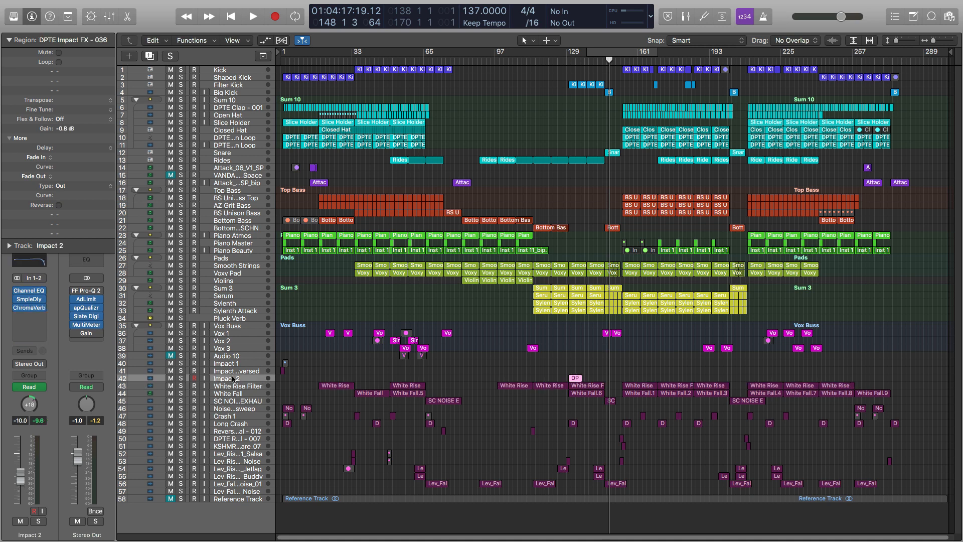
pyautogui.click(571, 62)
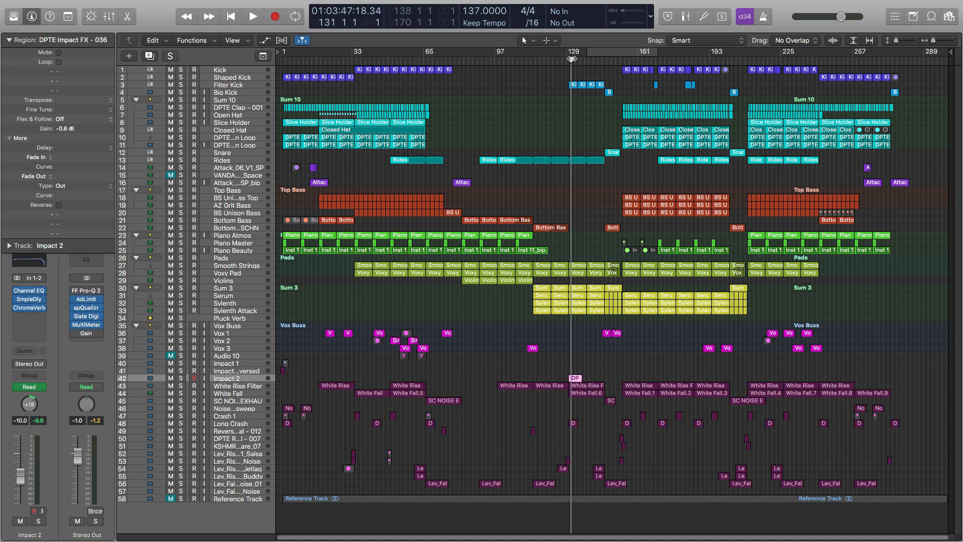
pyautogui.click(563, 60)
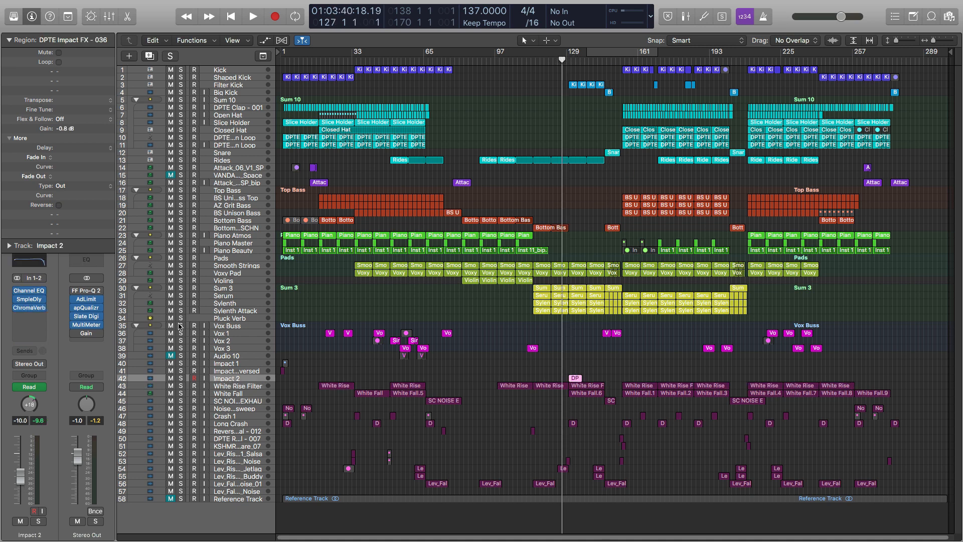
pyautogui.press('space')
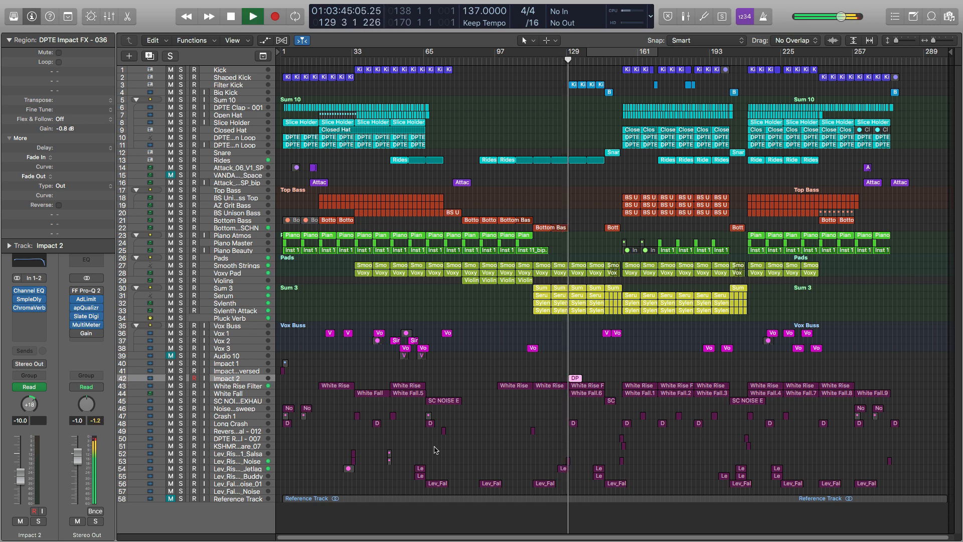
pyautogui.press('space')
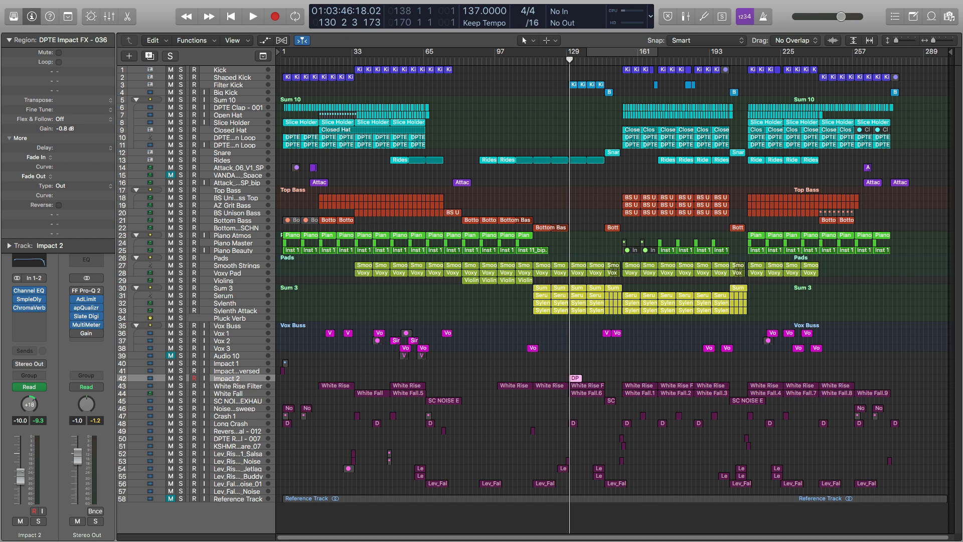
# Raise Impact 2's volume to -9.0 dB and replay the passage leading through bar 130
pyautogui.moveTo(20, 472); pyautogui.dragTo(21, 471)
pyautogui.click(557, 60)
pyautogui.press('space')
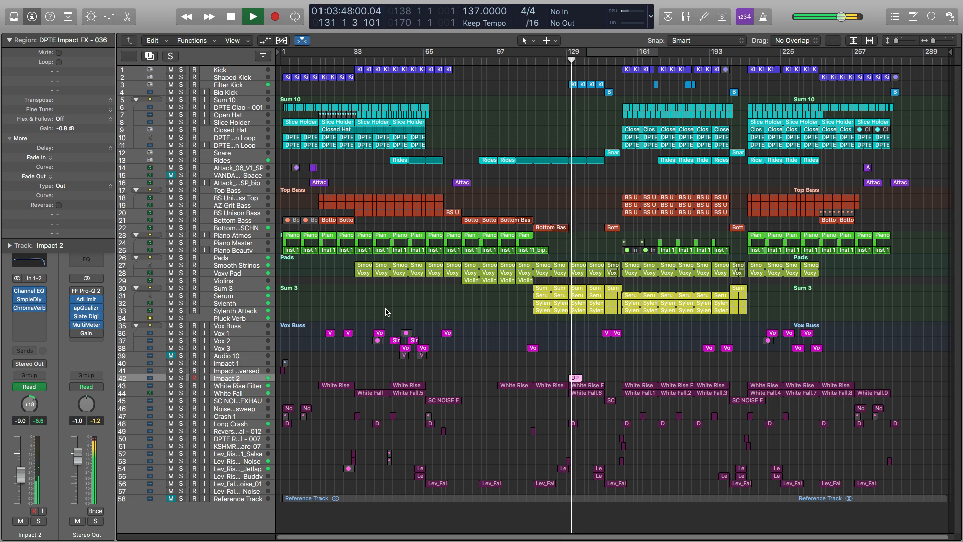
pyautogui.press('space')
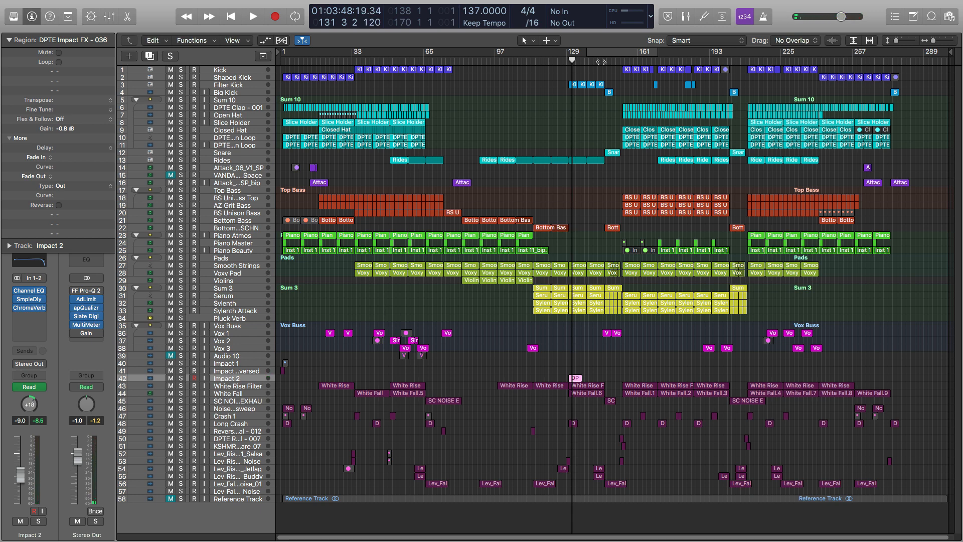
# Play the full mix from bar 145 through the build-up to about bar 162
pyautogui.click(605, 61)
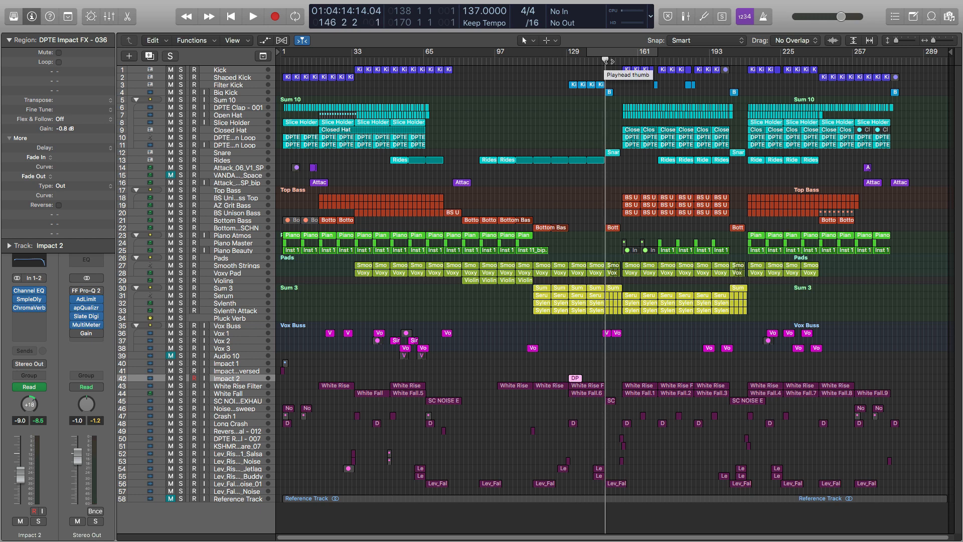
pyautogui.moveTo(605, 60); pyautogui.dragTo(602, 64)
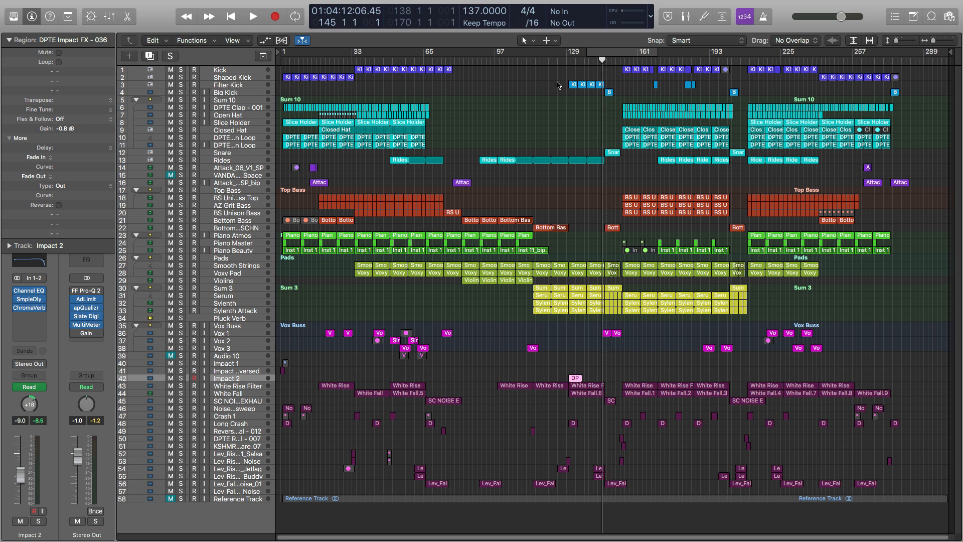
pyautogui.press('space')
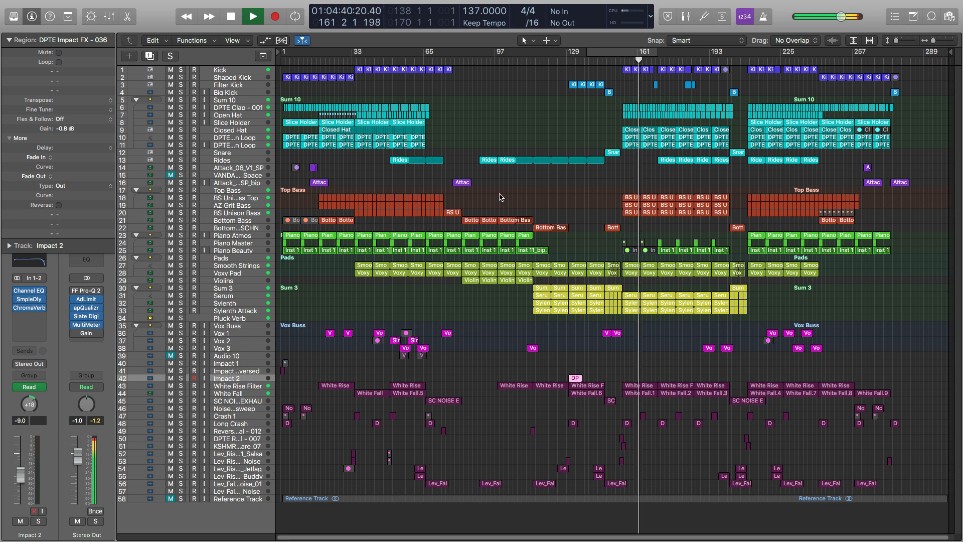
pyautogui.press('space')
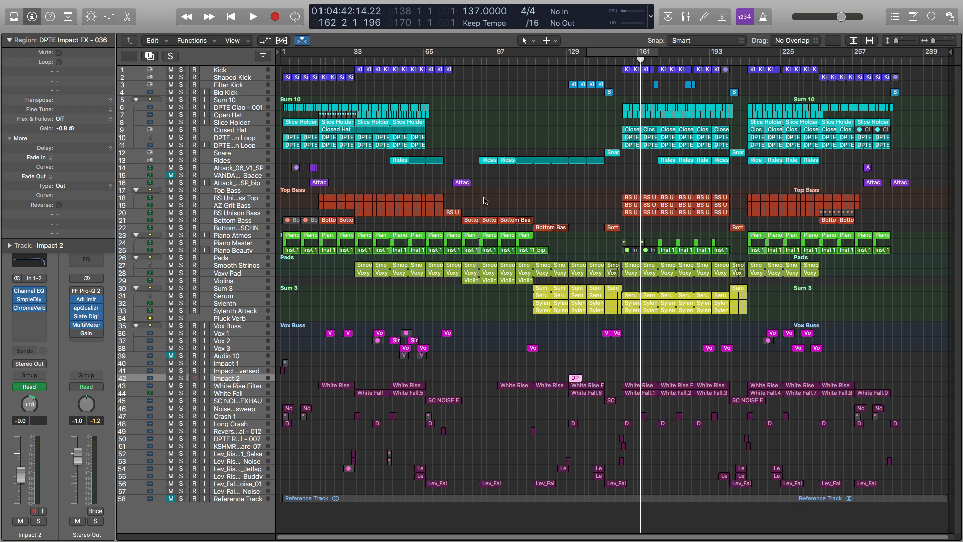
# Solo the Pads group, play it from about bar 162 and check its spectrum in apQualizr on the Stereo Out
pyautogui.click(182, 259)
pyautogui.press('space')
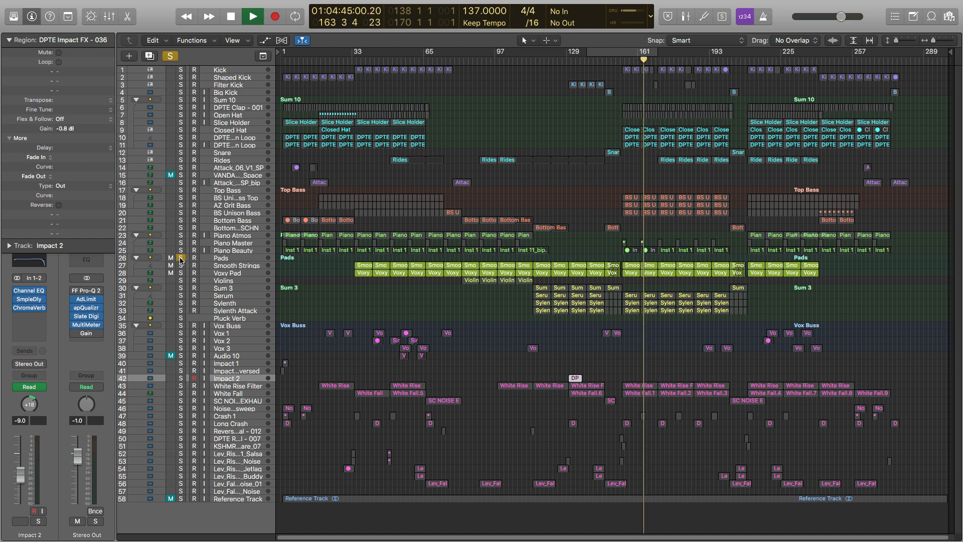
pyautogui.press('space')
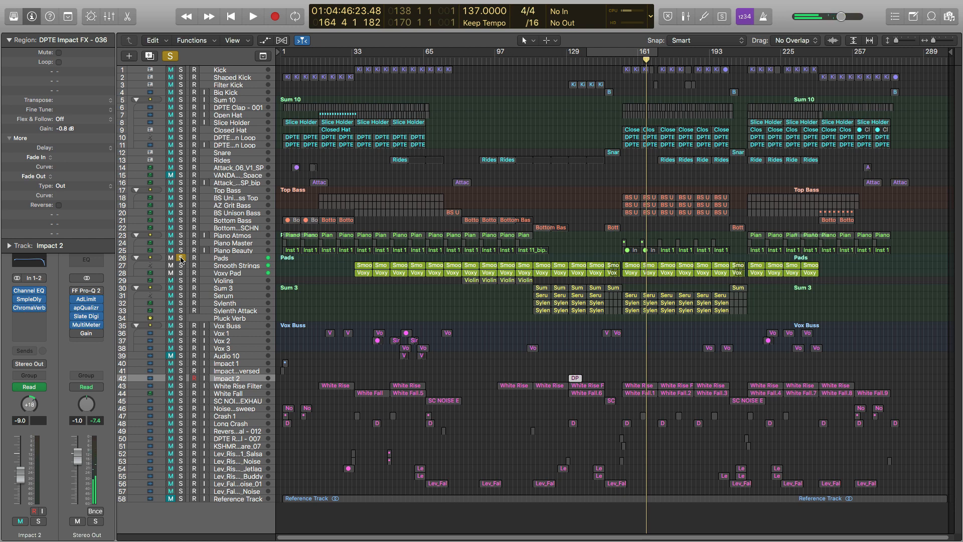
pyautogui.press('space')
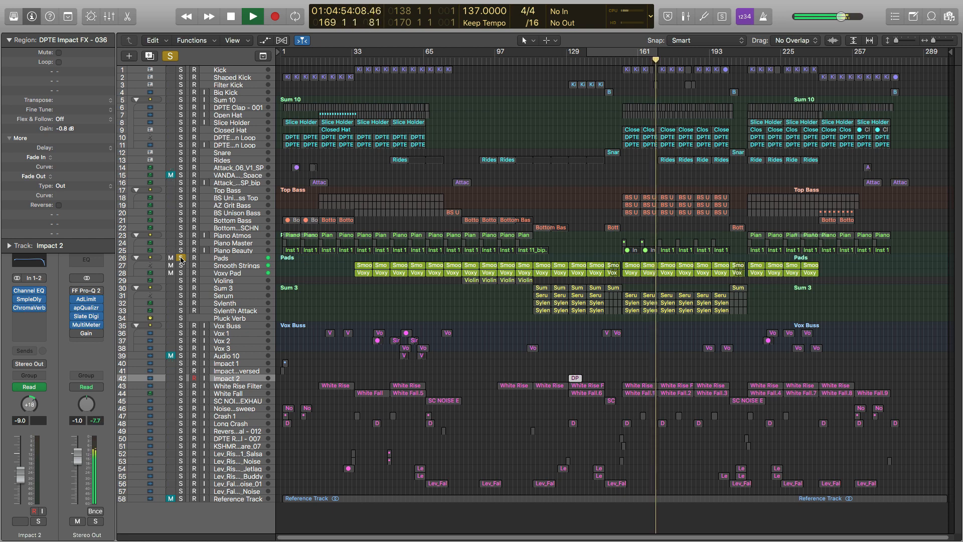
pyautogui.click(86, 308)
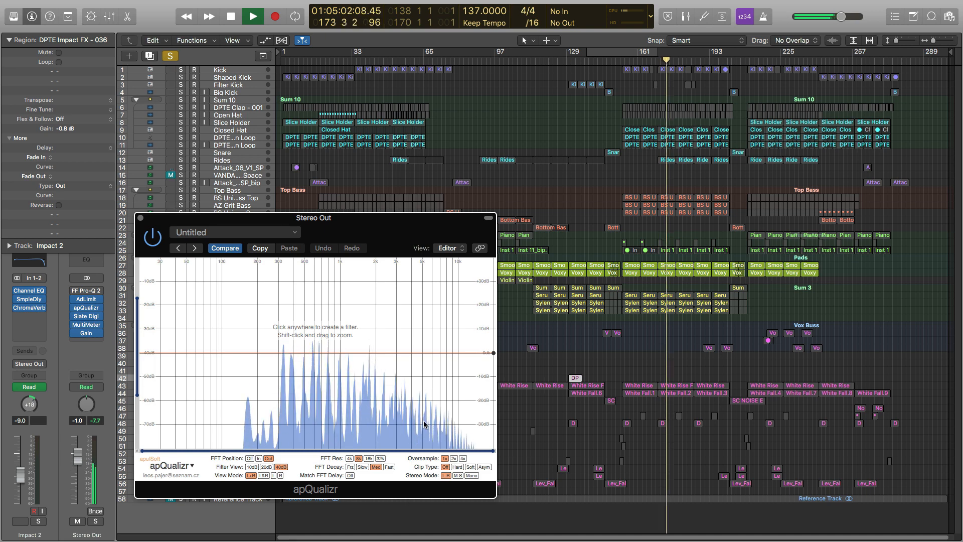
pyautogui.click(140, 218)
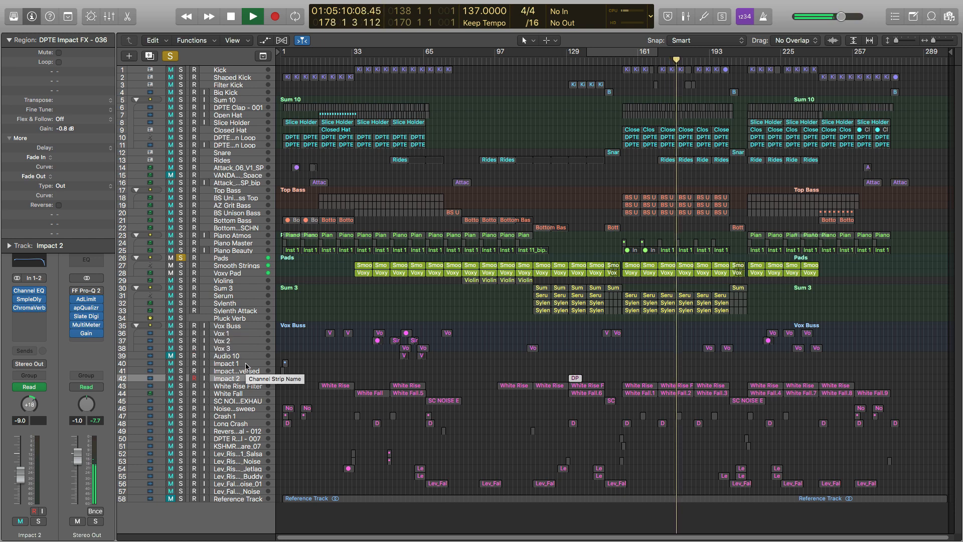
# Add Sum 3 to the solo, examine both groups' combined spectrum in apQualizr, replaying from about bar 156, and clear both solos
pyautogui.click(181, 288)
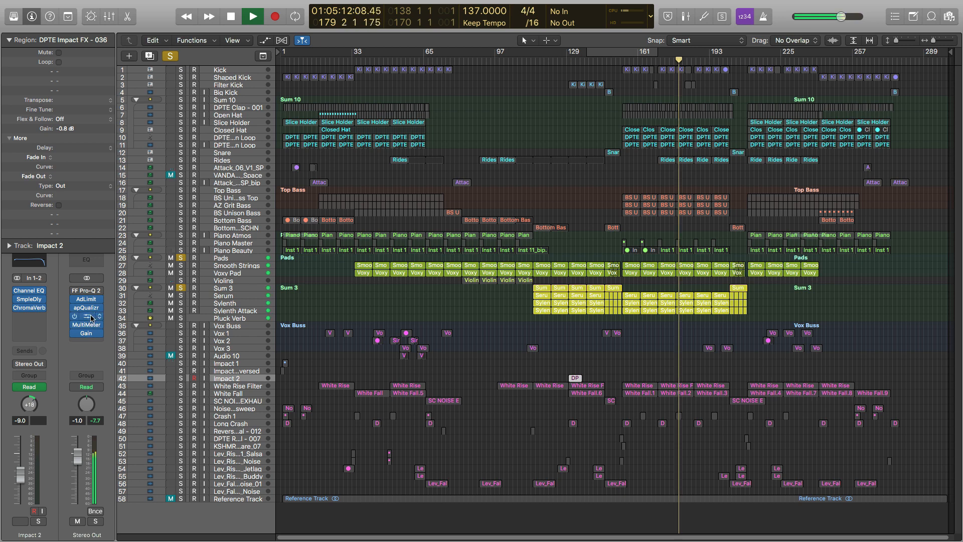
pyautogui.click(75, 307)
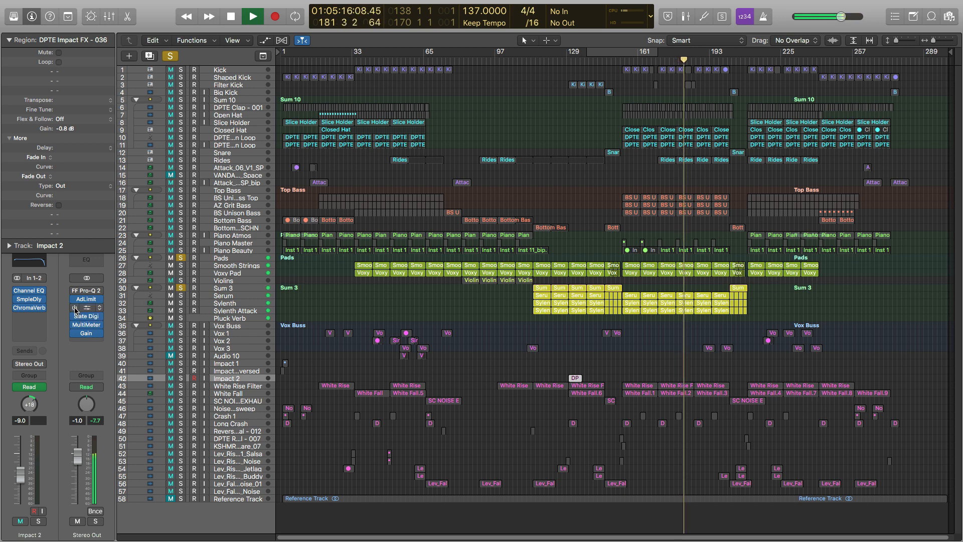
pyautogui.click(84, 310)
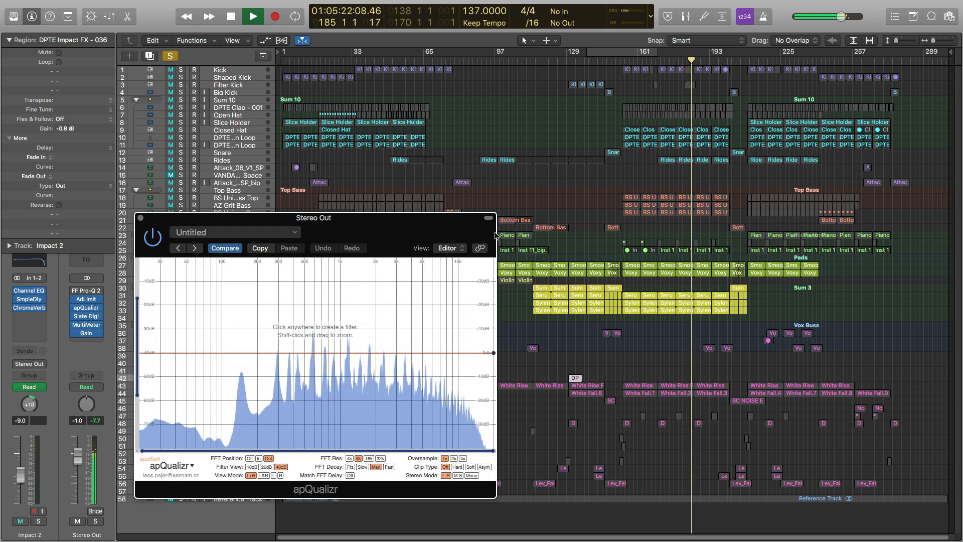
pyautogui.click(625, 60)
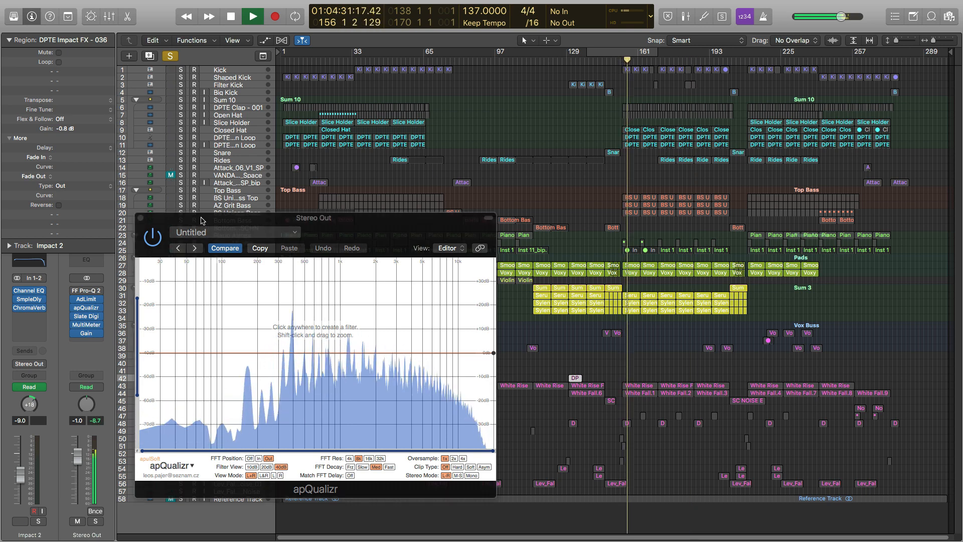
pyautogui.press('space')
pyautogui.press('v')
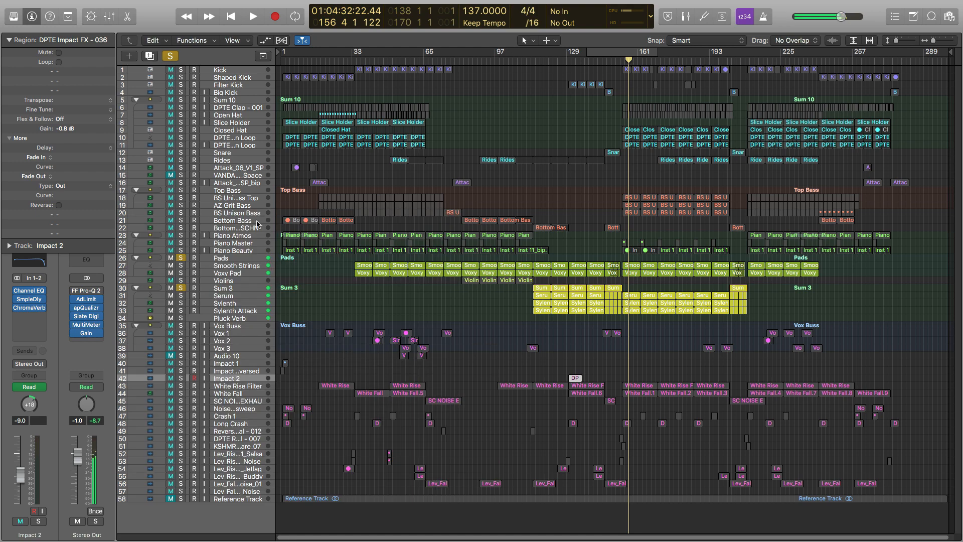
pyautogui.click(181, 259)
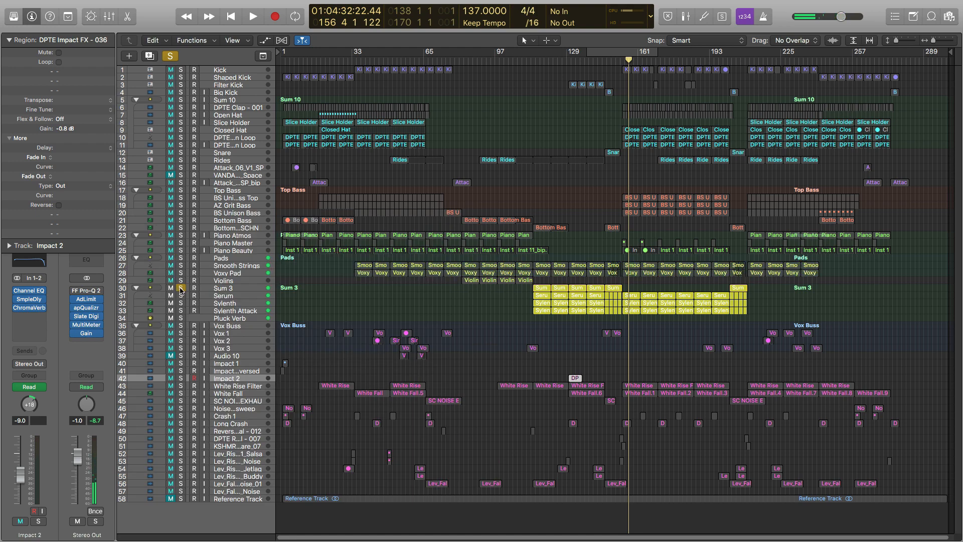
pyautogui.click(181, 288)
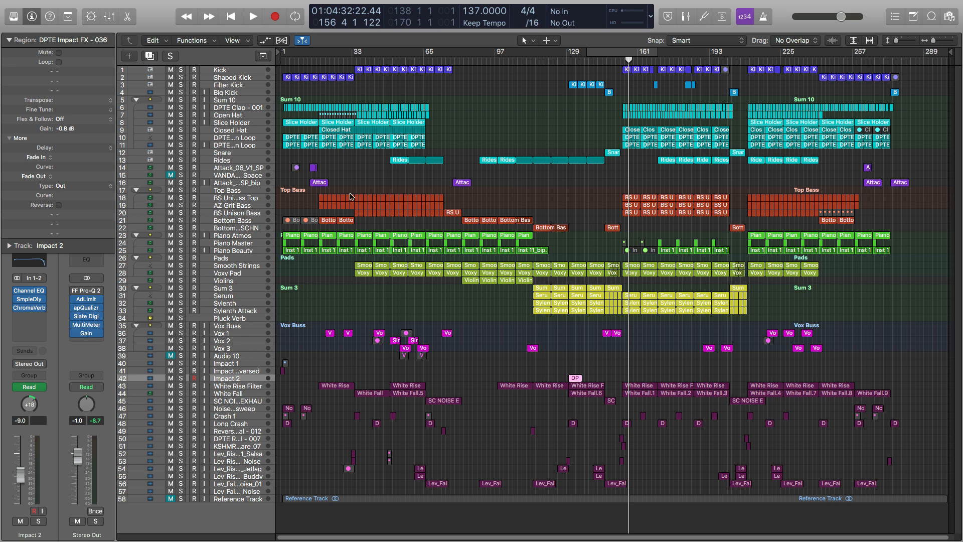
# Solo the Piano Atmos group, play it from bar 170 to about bar 178, return to bar 153 and clear the solo
pyautogui.click(181, 235)
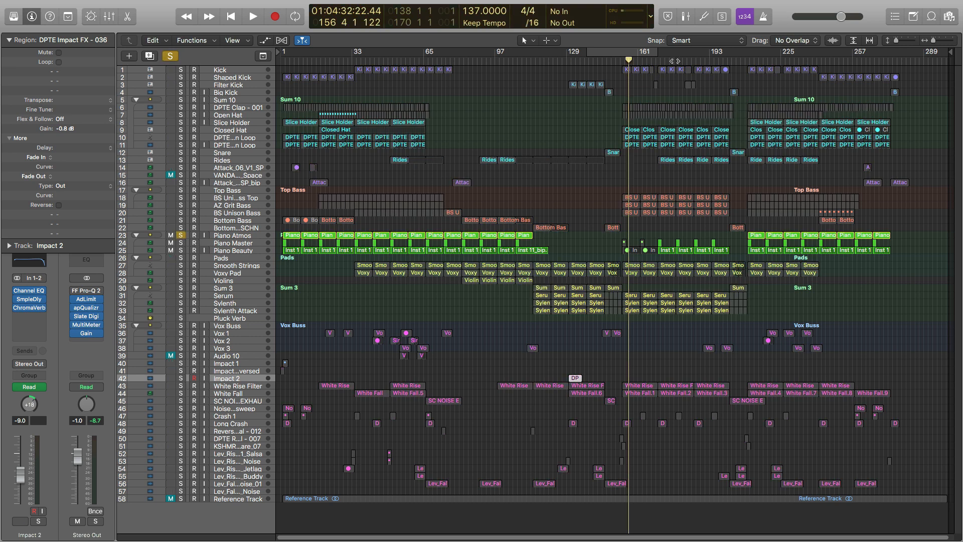
pyautogui.click(658, 60)
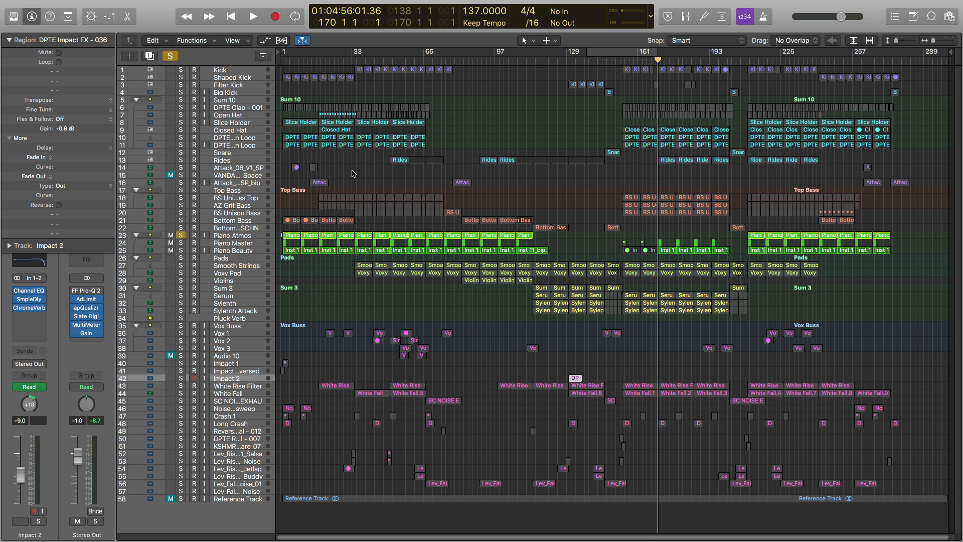
pyautogui.press('space')
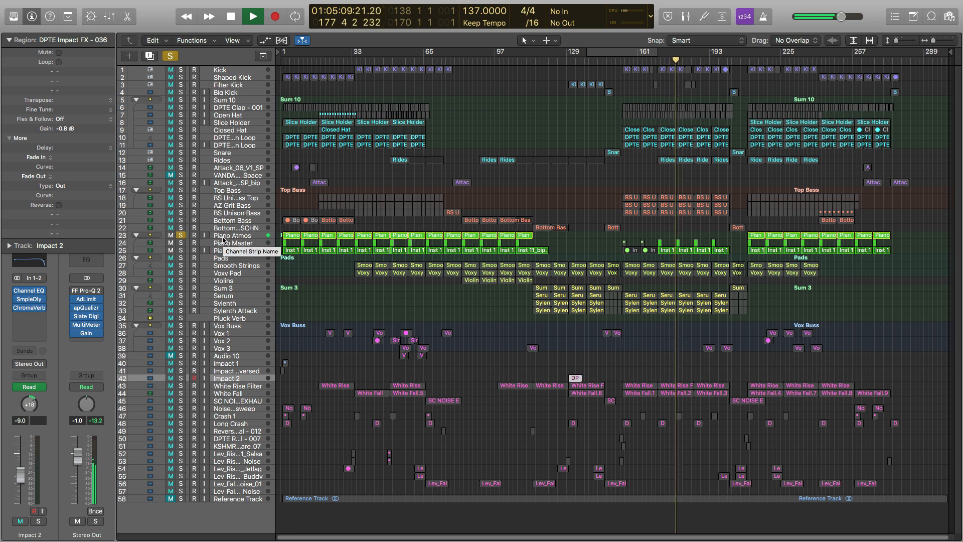
pyautogui.press('space')
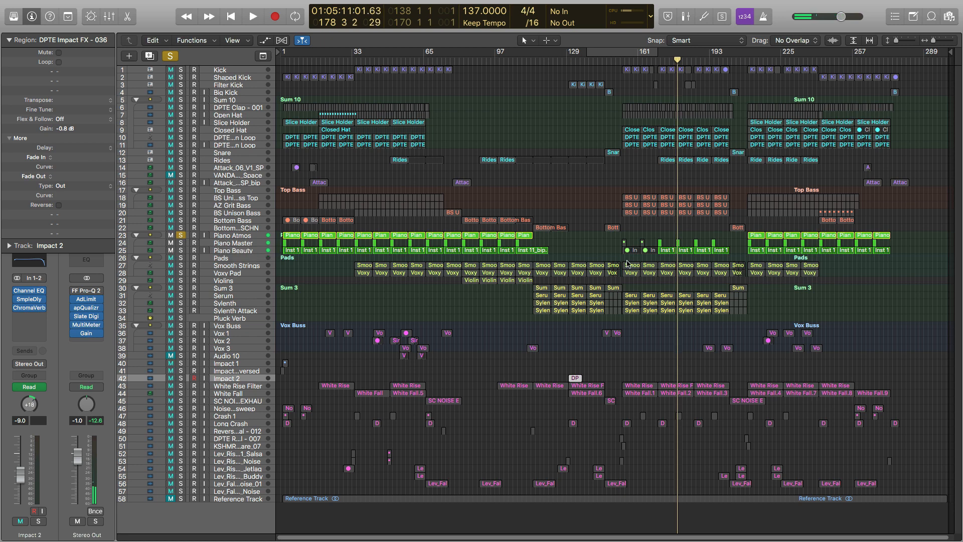
pyautogui.click(622, 59)
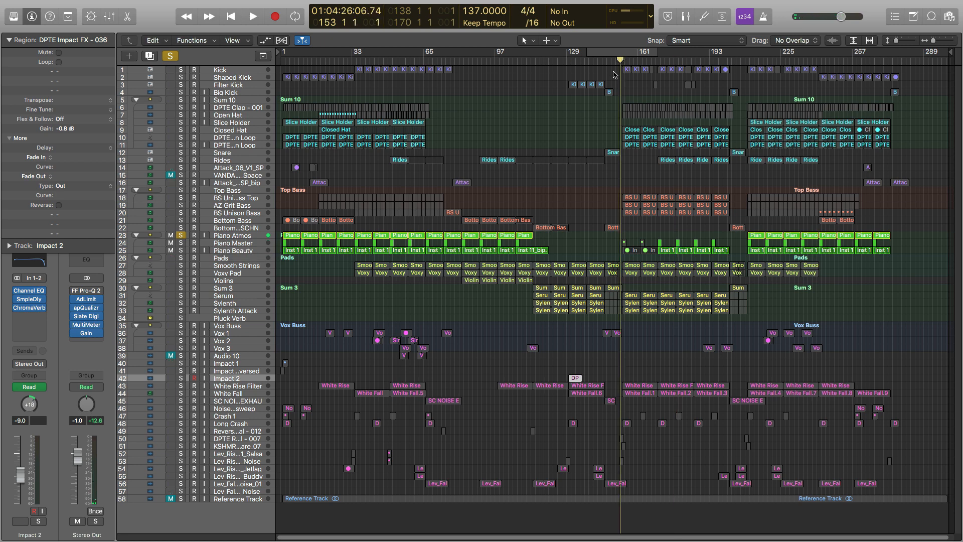
pyautogui.click(182, 236)
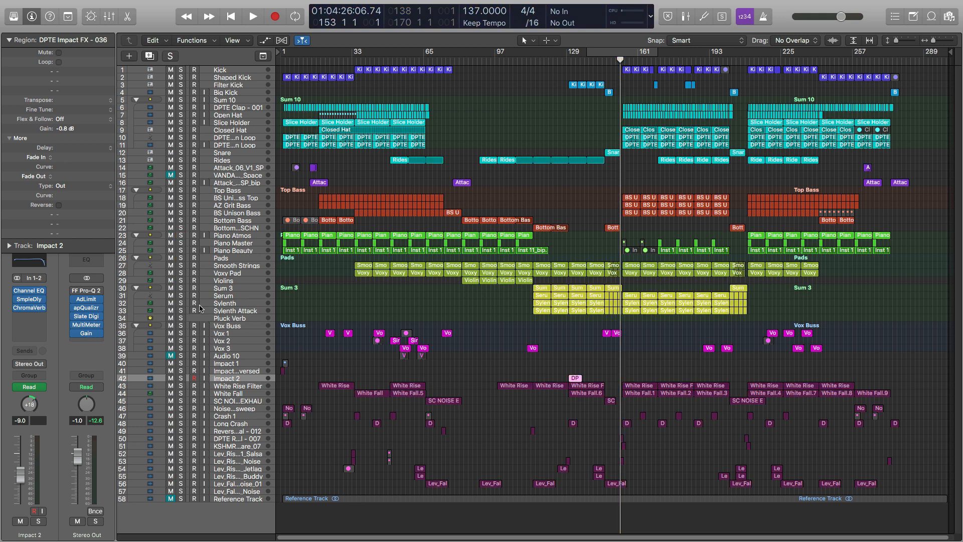
# Display track automation around Sum 3 and play the group soloed from bar 139 to about bar 156
pyautogui.click(217, 289)
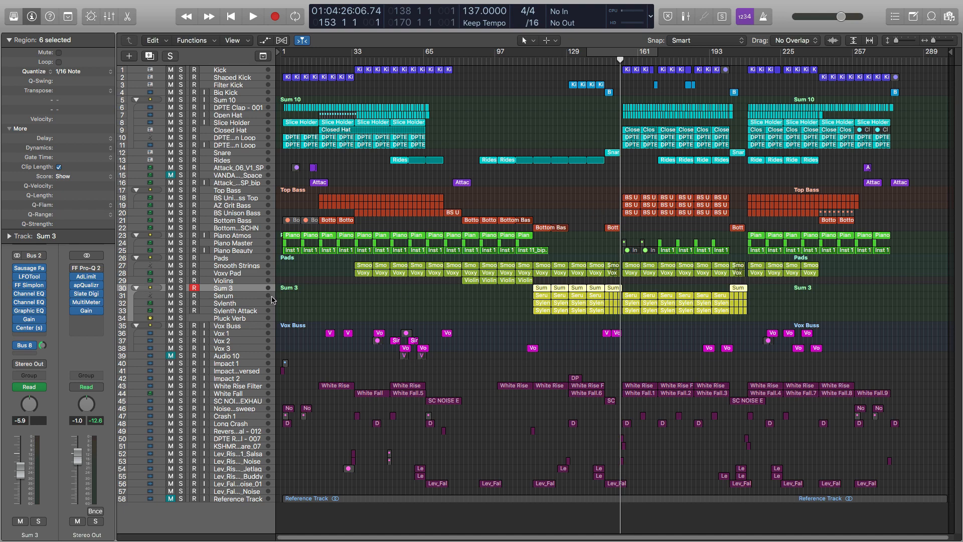
pyautogui.press('a')
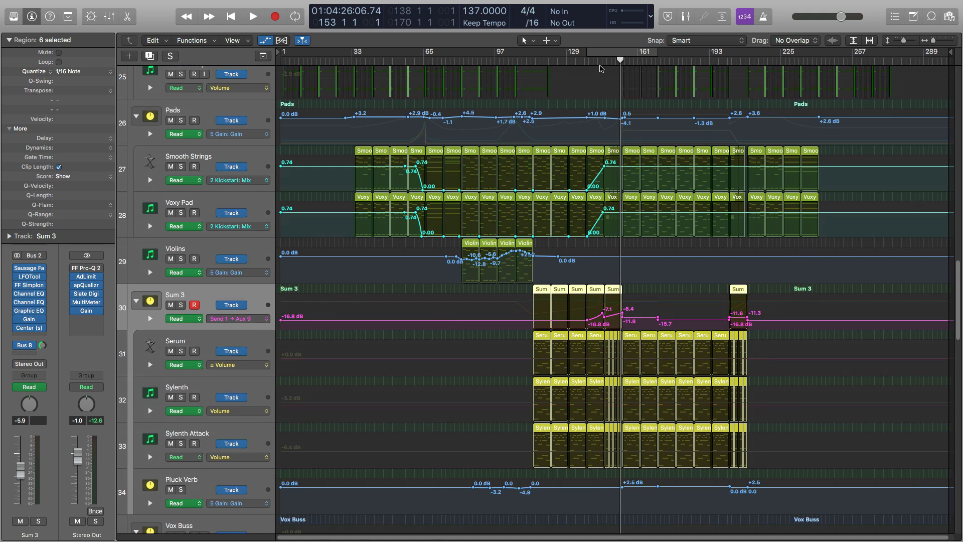
pyautogui.click(588, 61)
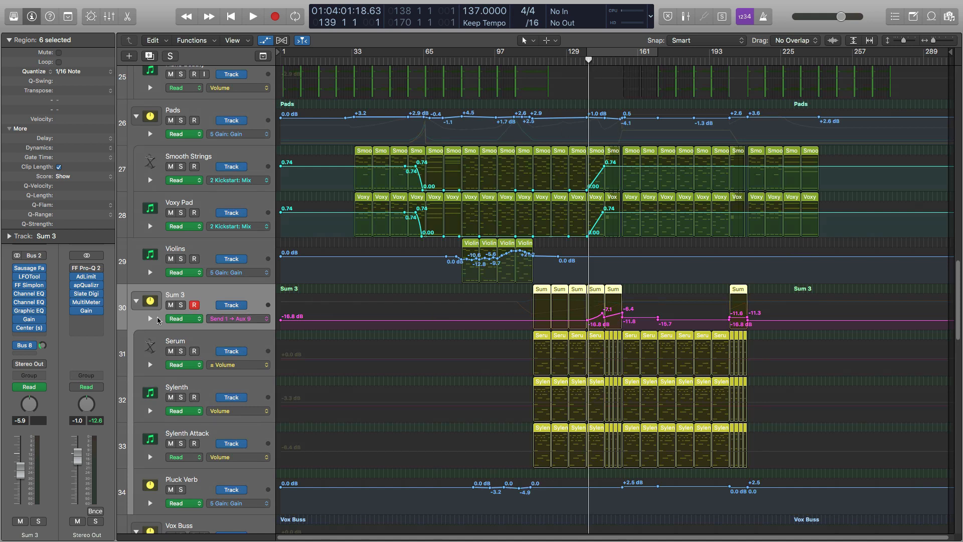
pyautogui.click(181, 306)
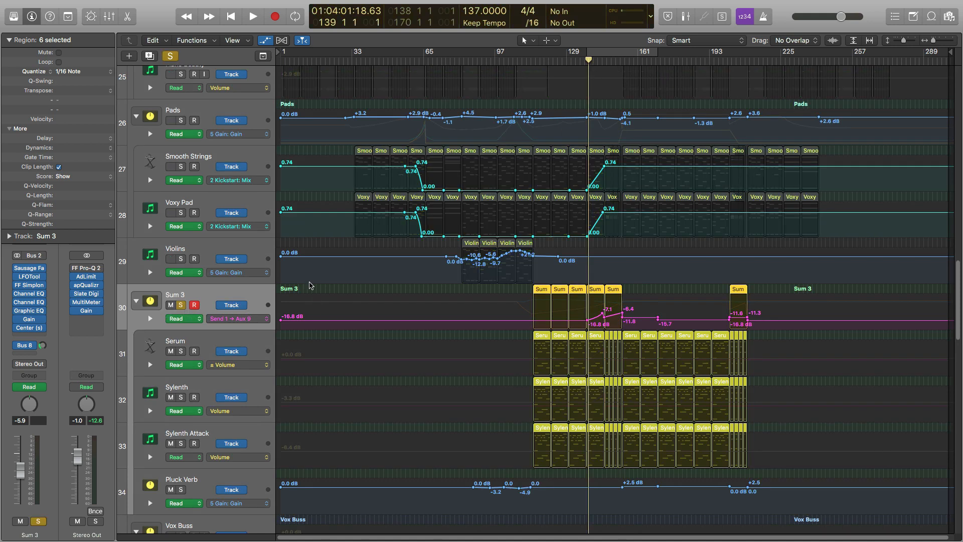
pyautogui.press('space')
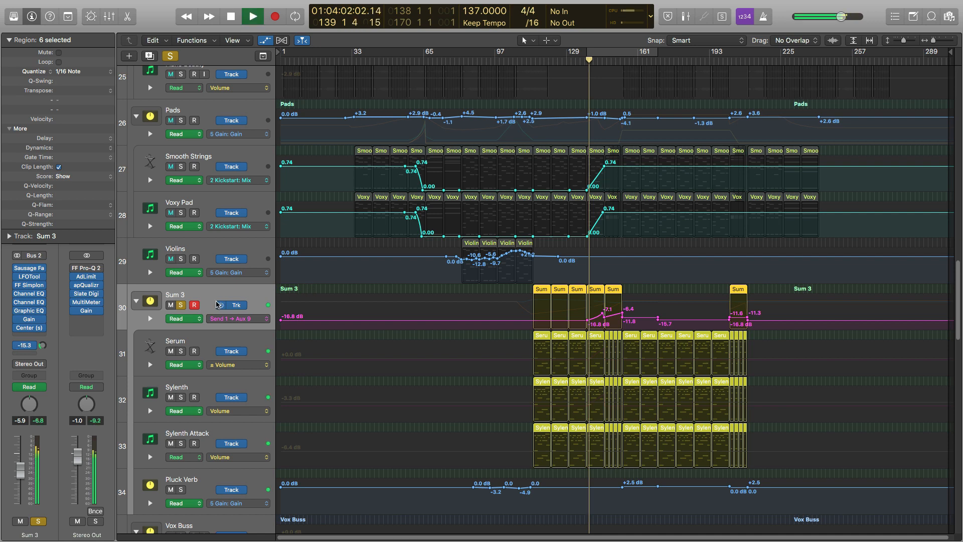
pyautogui.click(197, 283)
pyautogui.press('space')
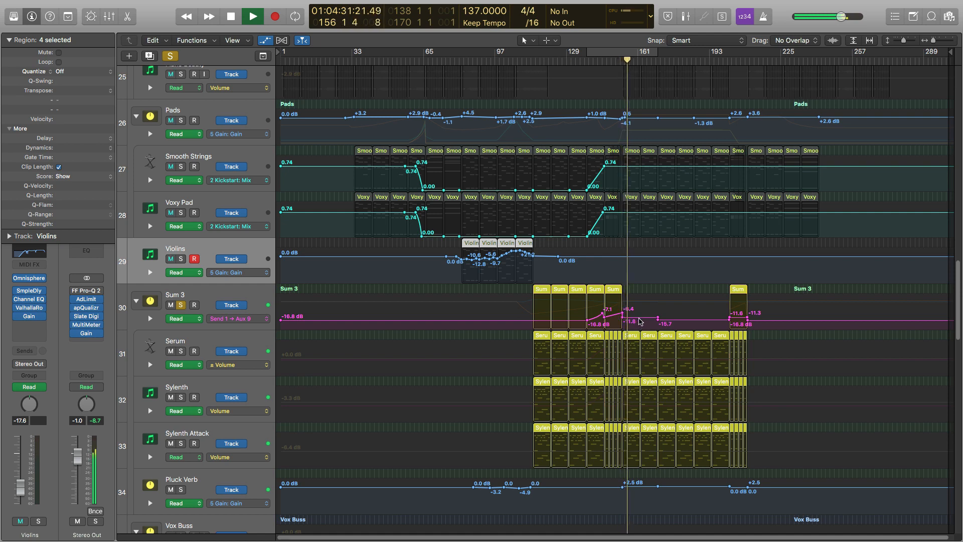
pyautogui.press('space')
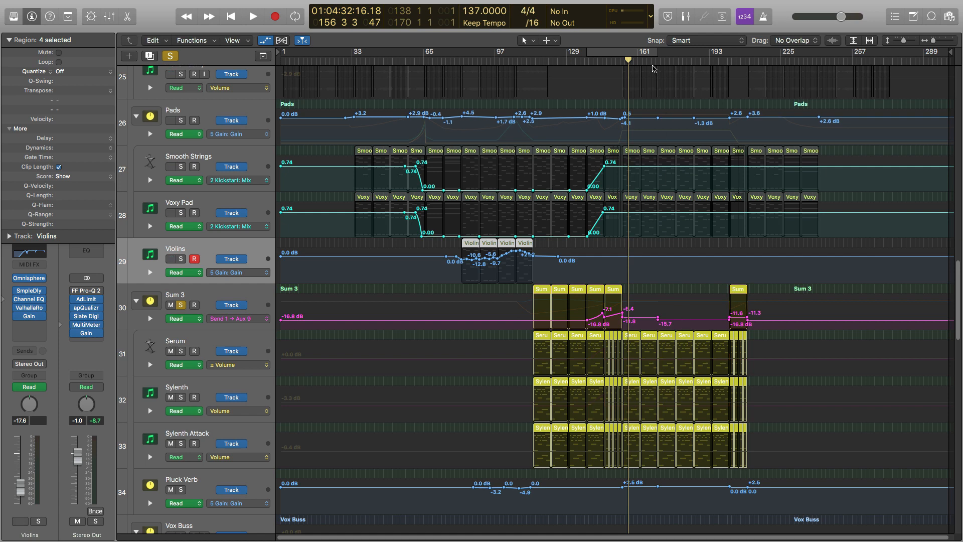
# Play the soloed Sum 3 from bar 166, temporarily adding Piano Atmos to the solo to compare how they layer
pyautogui.click(650, 61)
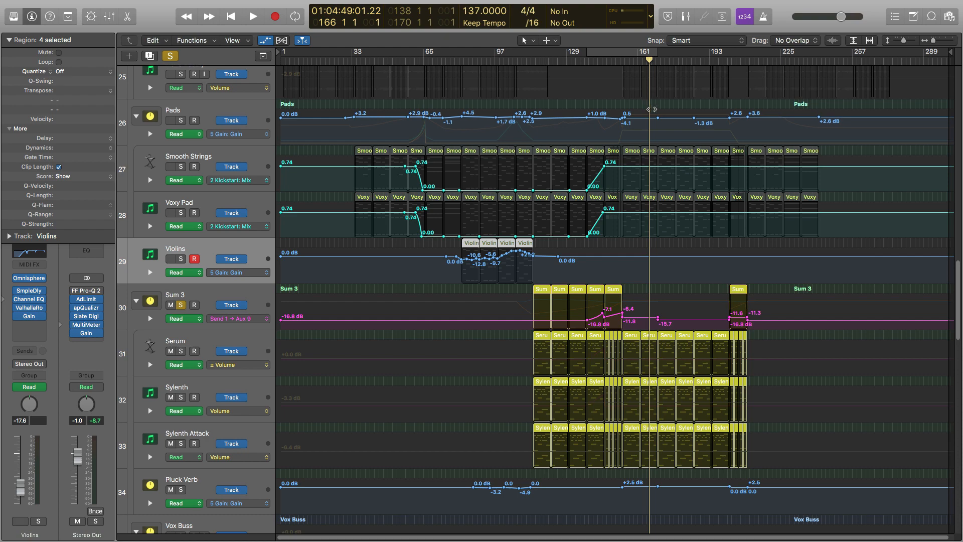
pyautogui.press('space')
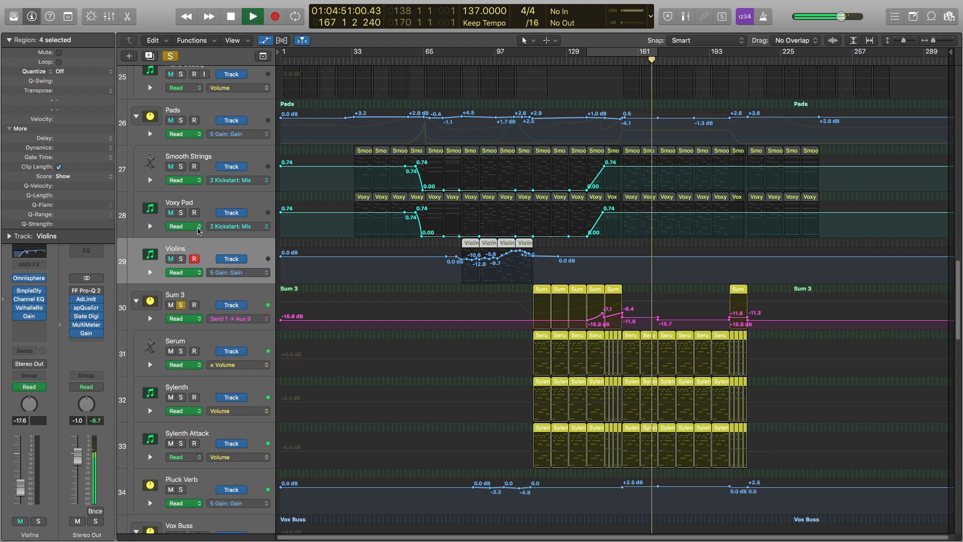
pyautogui.scroll(6, 199, 231)
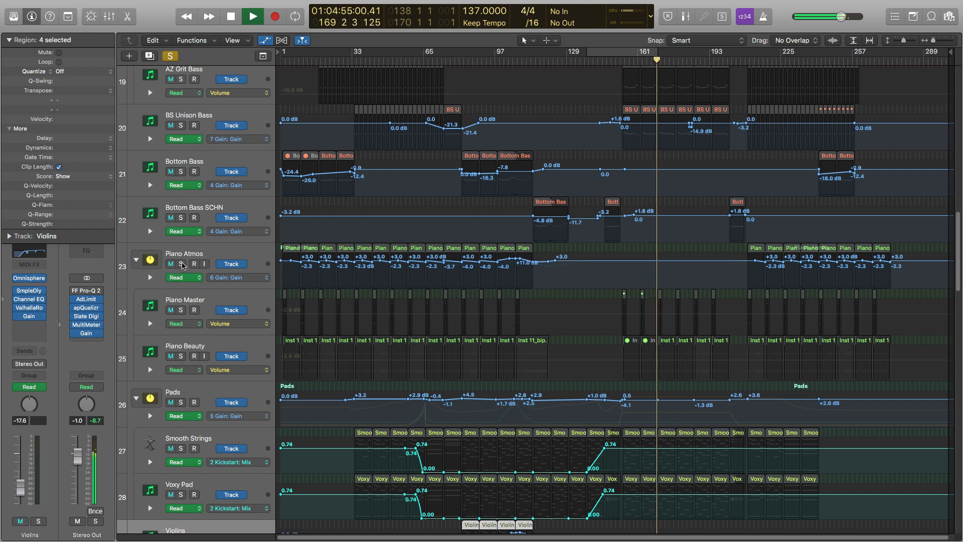
pyautogui.click(181, 264)
pyautogui.scroll(-3, 410, 229)
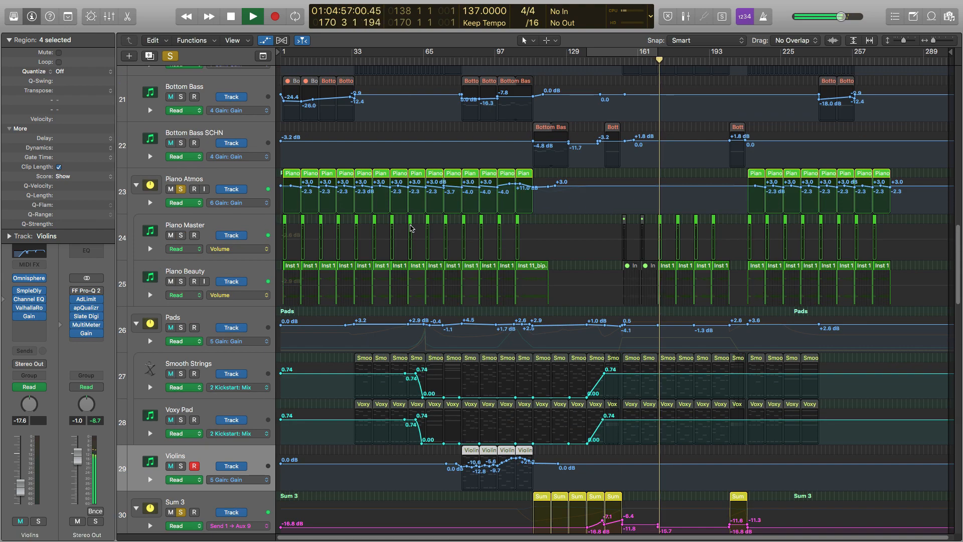
pyautogui.scroll(-2, 410, 228)
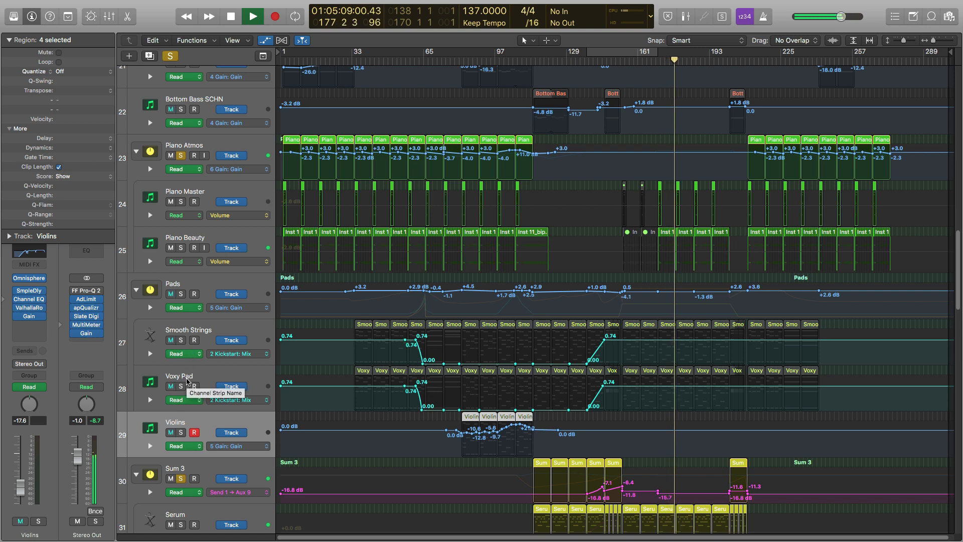
pyautogui.click(181, 156)
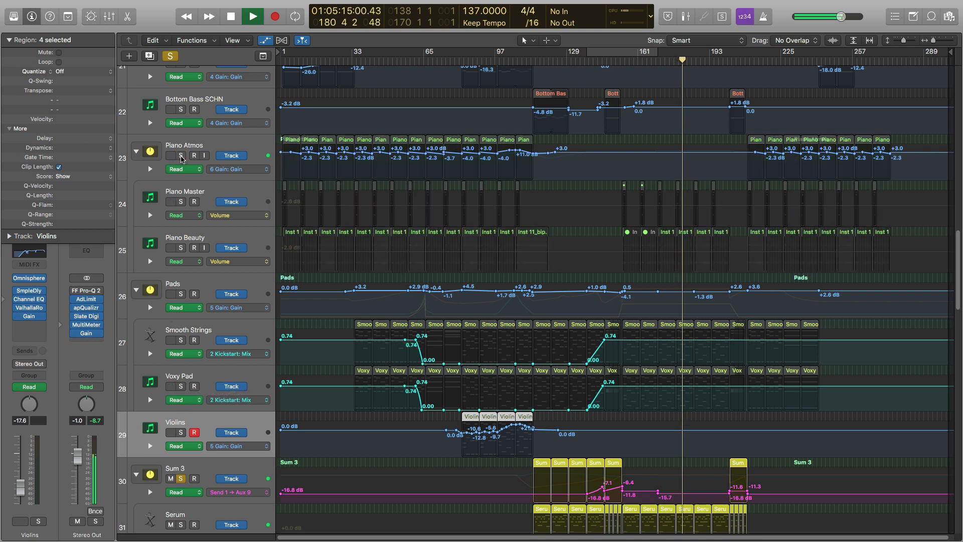
# Stop the soloed playback, return the playhead to bar 153 and clear the Sum 3 solo
pyautogui.press('space')
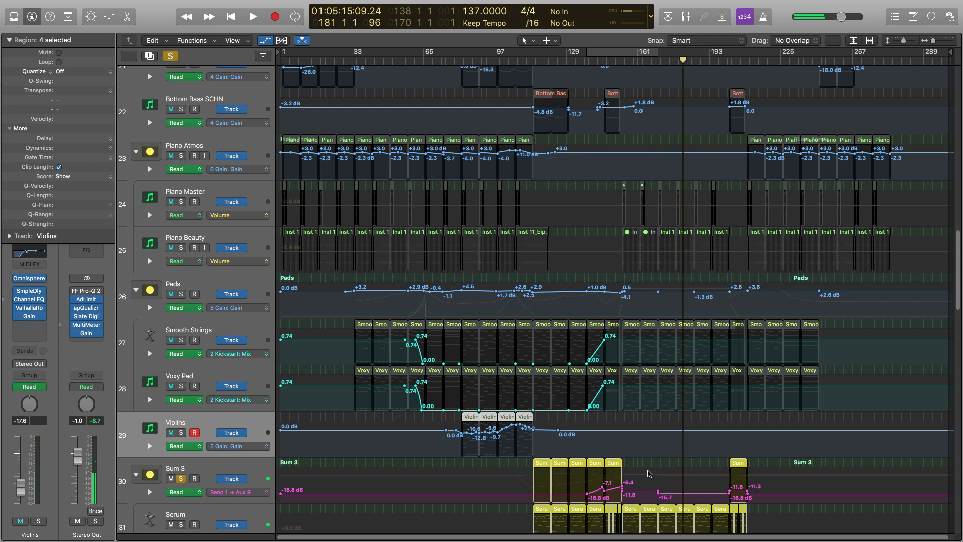
pyautogui.scroll(-3, 647, 472)
pyautogui.scroll(-1, 650, 452)
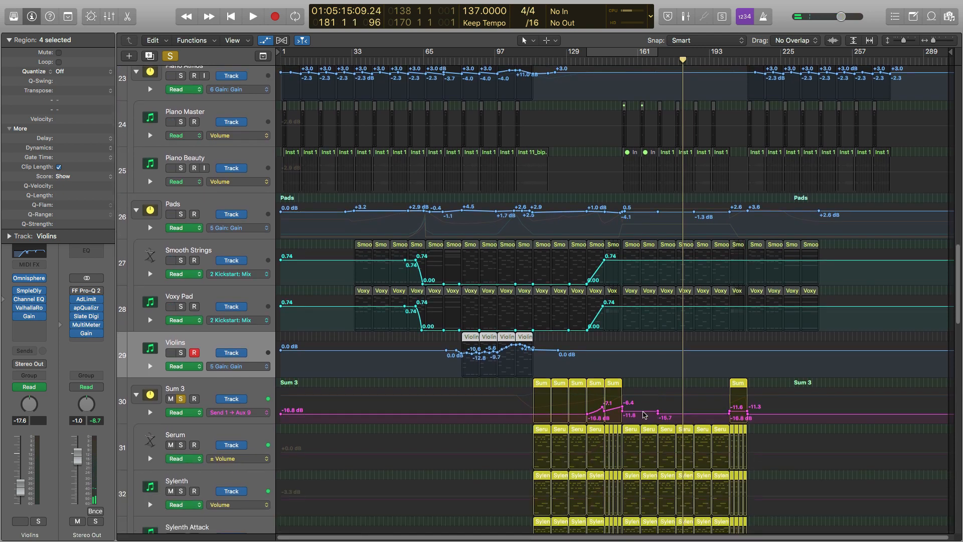
pyautogui.click(621, 62)
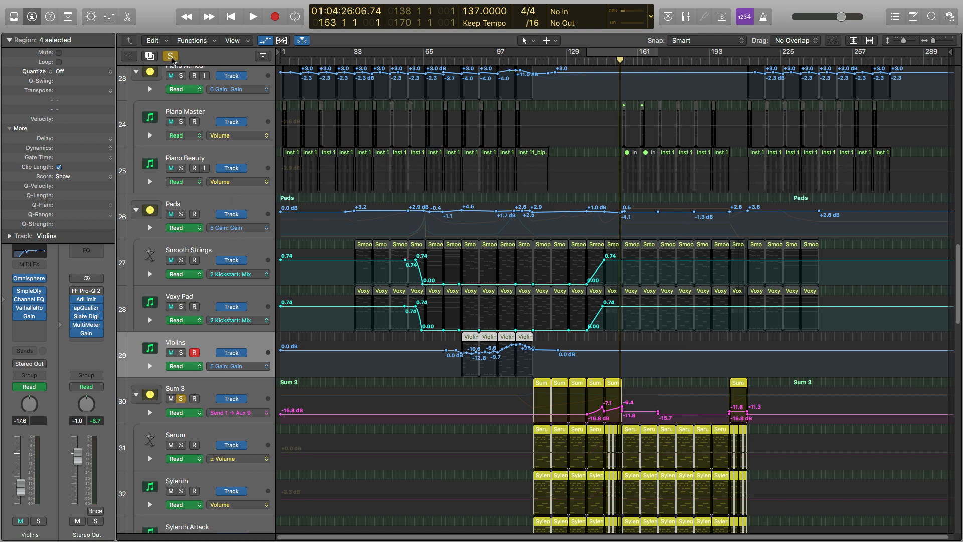
pyautogui.click(171, 57)
# Play the full mix from bar 140 to about bar 157 to hear Sum 3 lead into the drop
pyautogui.click(592, 61)
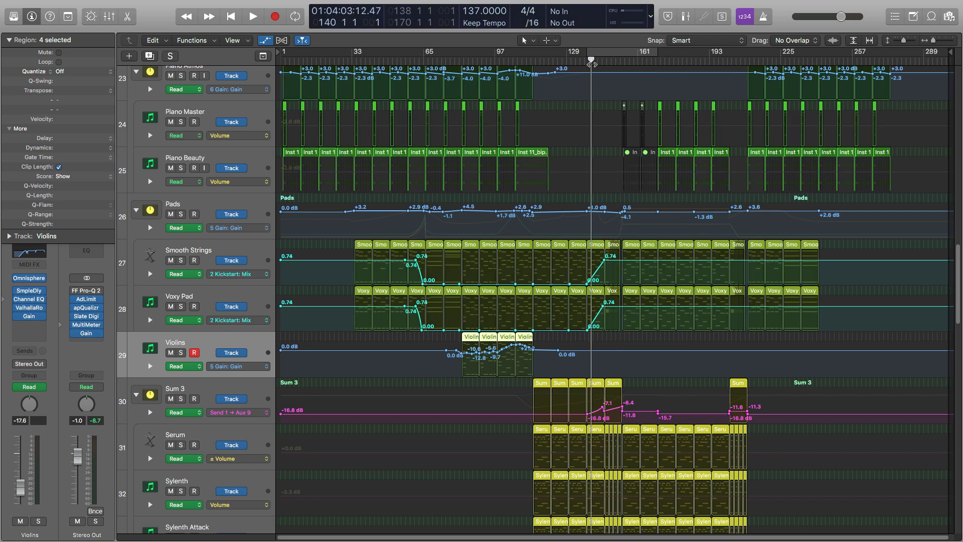
pyautogui.press('space')
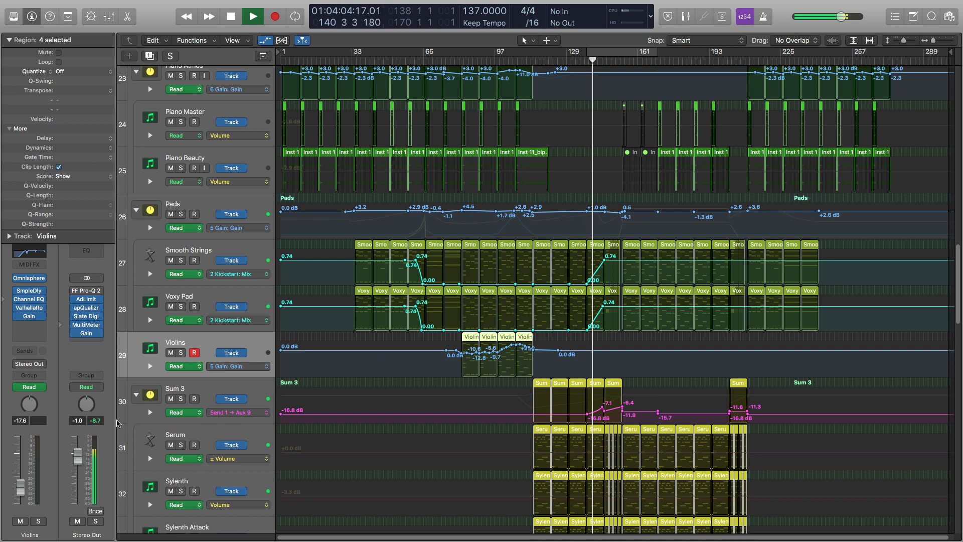
pyautogui.moveTo(75, 336)
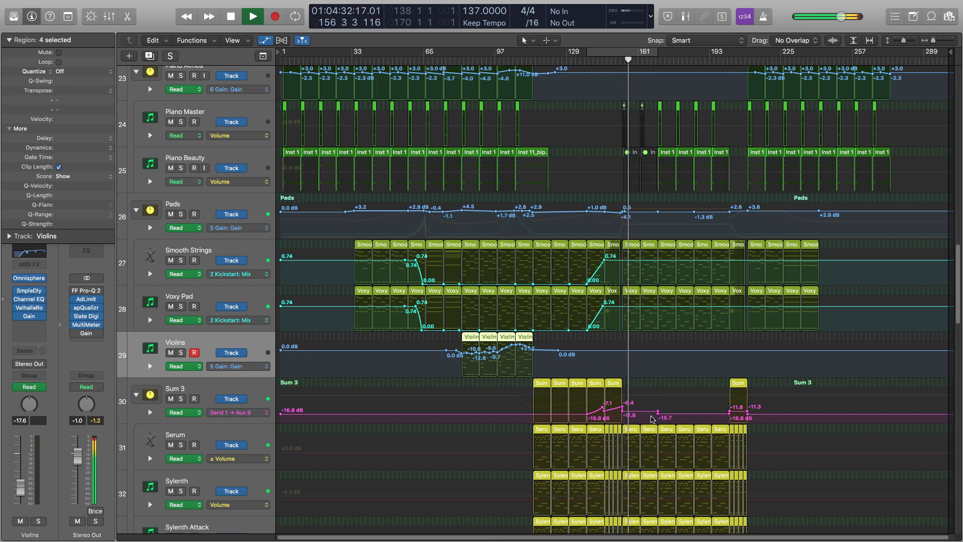
pyautogui.press('space')
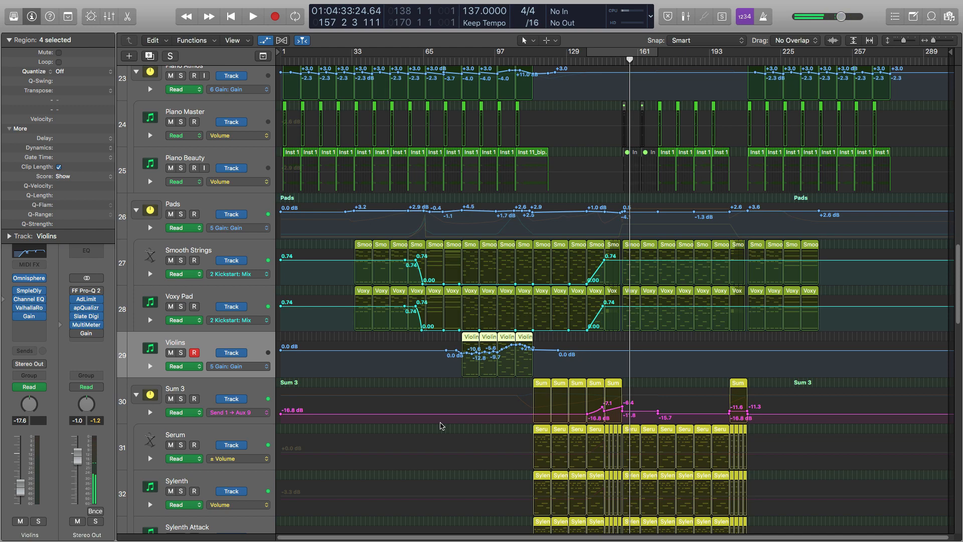
# Lower Sum 3's Send 1 → Aux 9 automation from bar 154 to bar 170 to -12.5 dB
pyautogui.press('a')
pyautogui.press('super+Up')
pyautogui.press('super+Up')
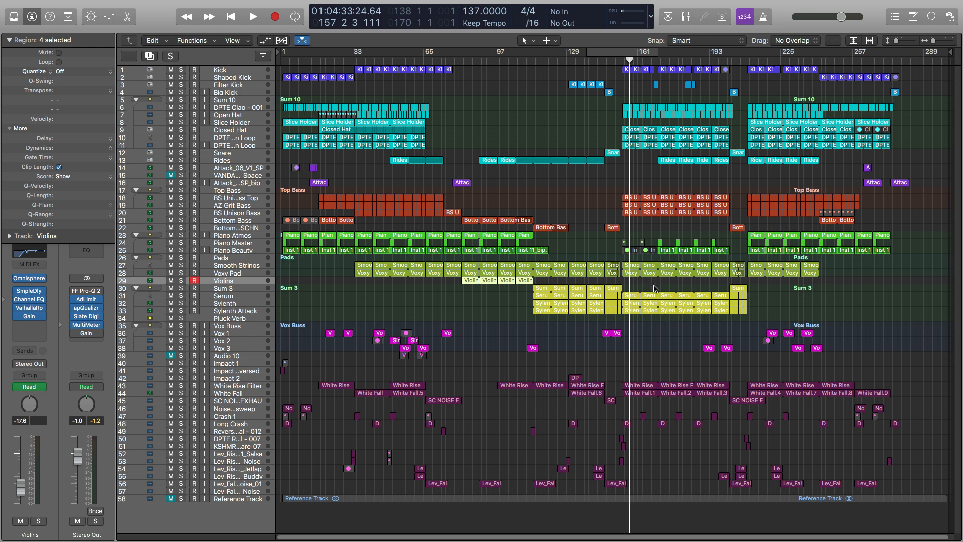
pyautogui.moveTo(612, 277); pyautogui.dragTo(691, 348)
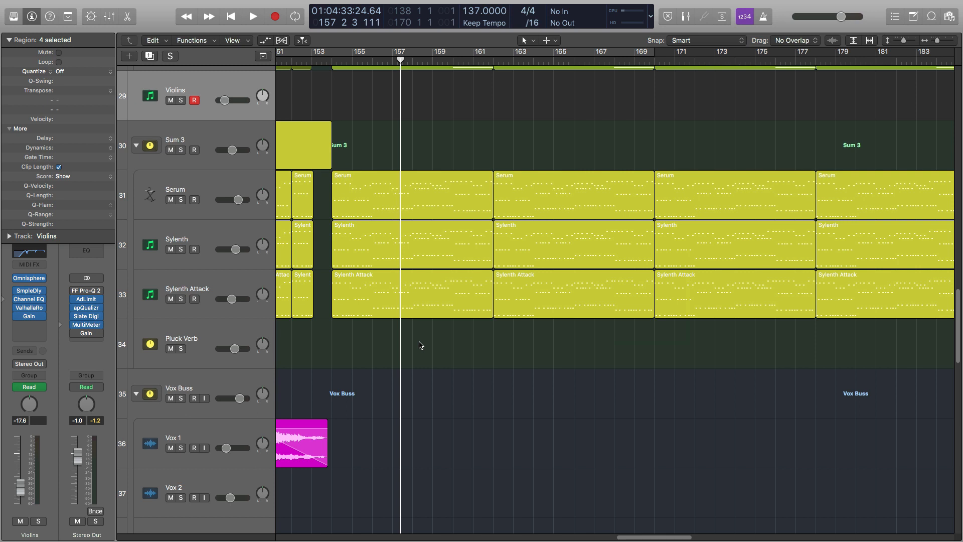
pyautogui.press('a')
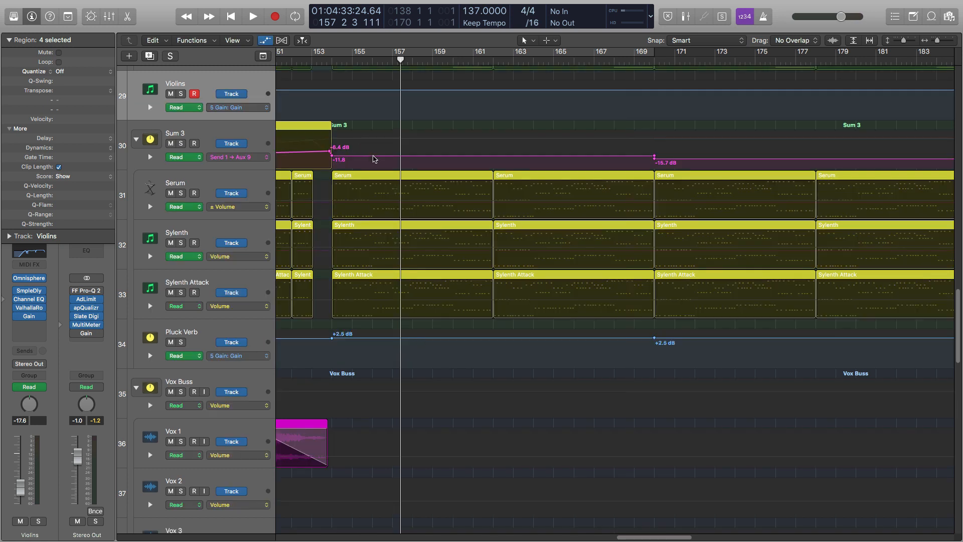
pyautogui.click(374, 158)
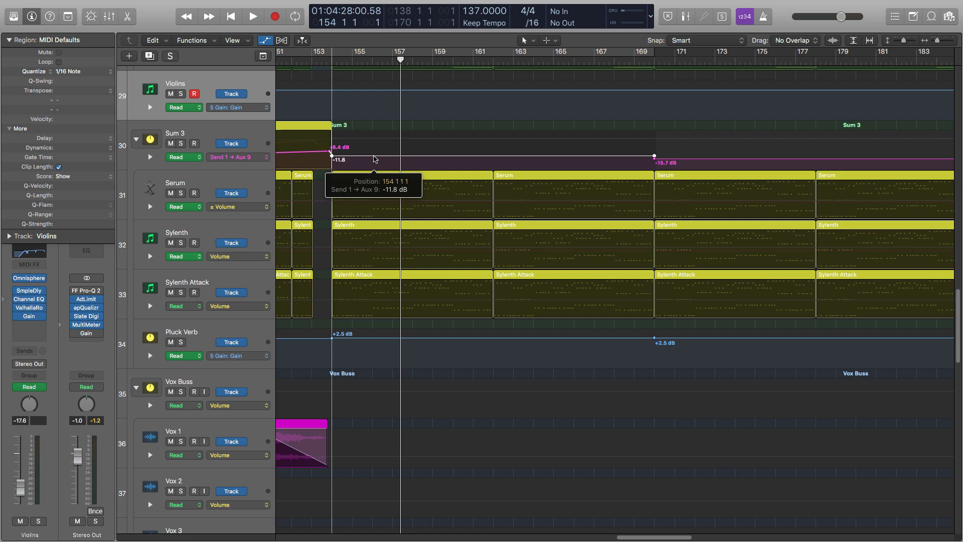
pyautogui.moveTo(374, 158); pyautogui.dragTo(374, 159)
# Play the full mix from about bar 153 to bar 156 to check the changed Sum 3 send level
pyautogui.hscroll(-4, 353, 76)
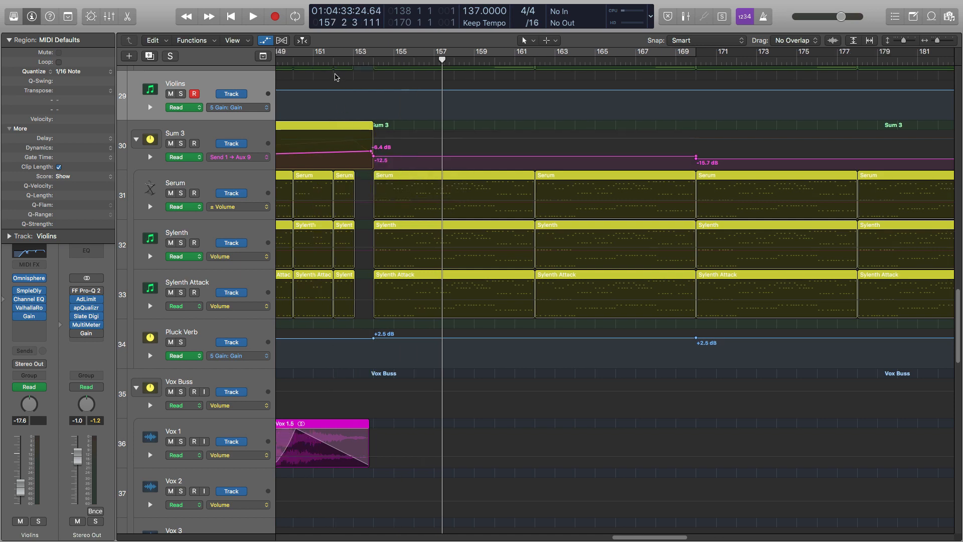
pyautogui.click(369, 65)
pyautogui.press('space')
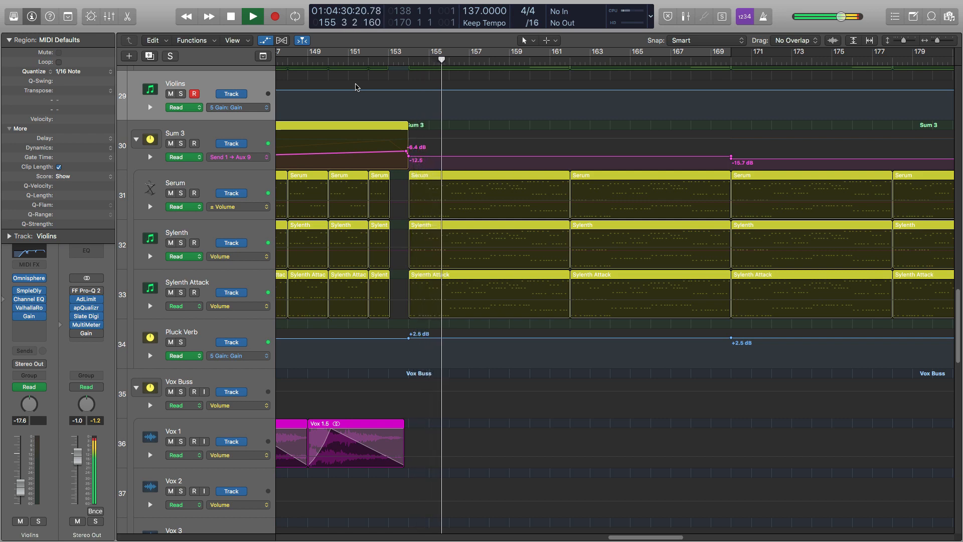
pyautogui.press('space')
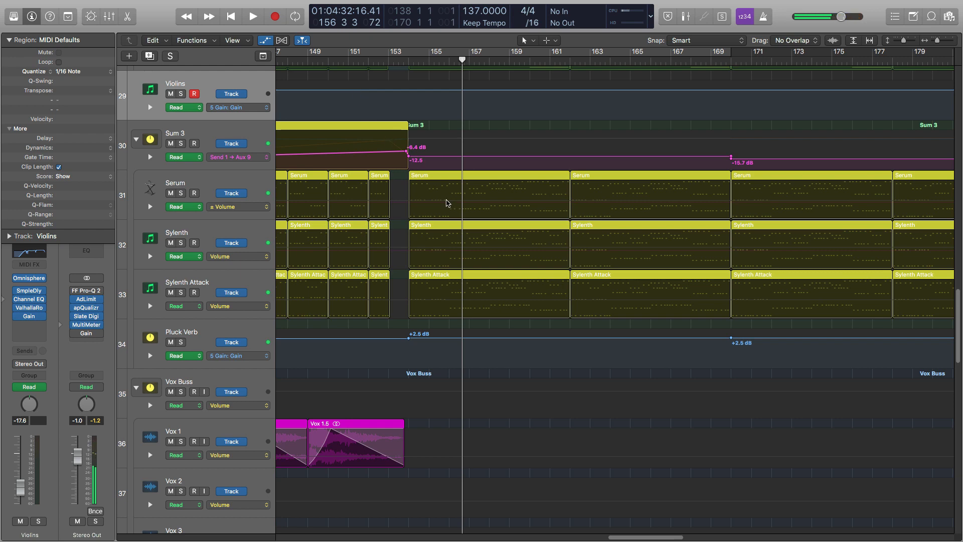
# Focus on the crash, reverse cymbal, snare and riser tracks, and play the transition from bar 152 twice
pyautogui.keyDown('ctrl'); pyautogui.keyDown('alt'); pyautogui.click(440, 202); pyautogui.keyUp('alt'); pyautogui.keyUp('ctrl')
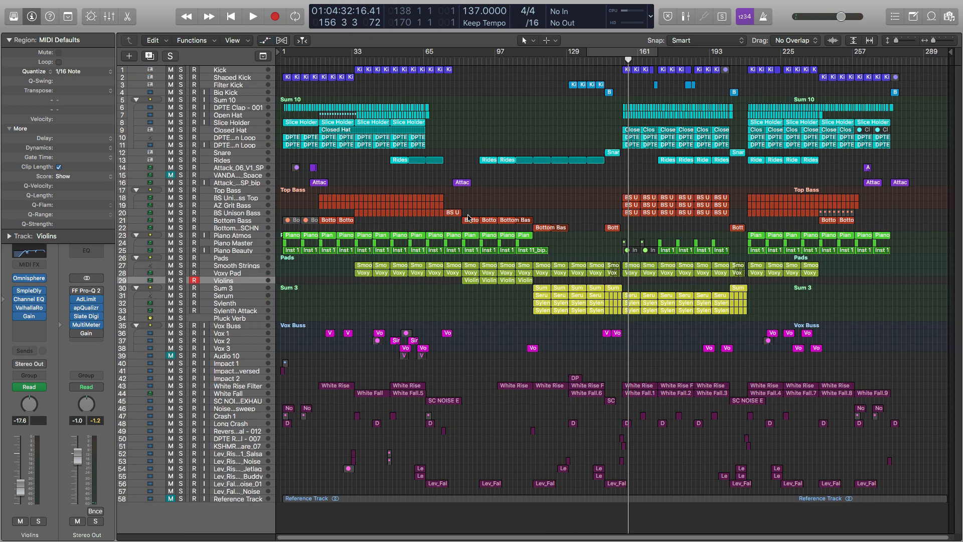
pyautogui.hscroll(1, 513, 246)
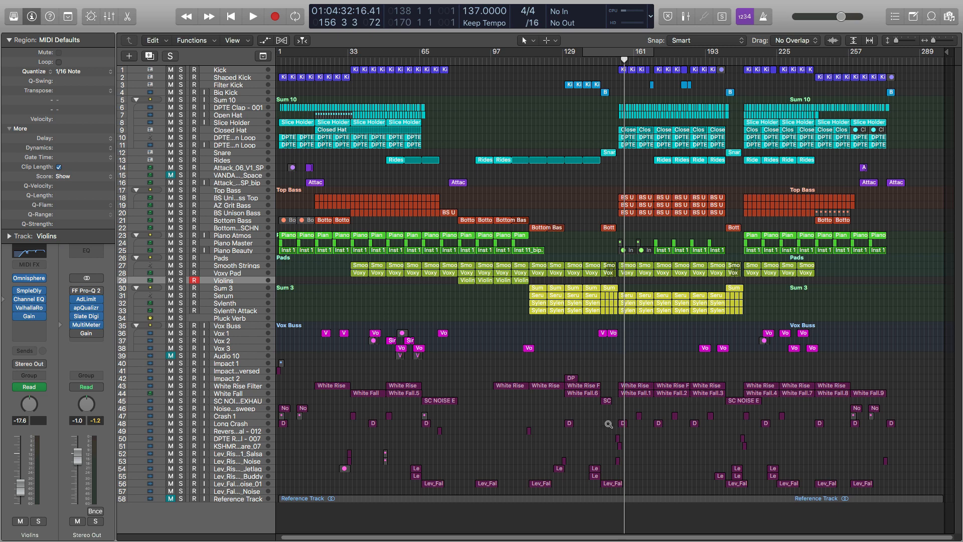
pyautogui.moveTo(607, 421); pyautogui.dragTo(675, 479)
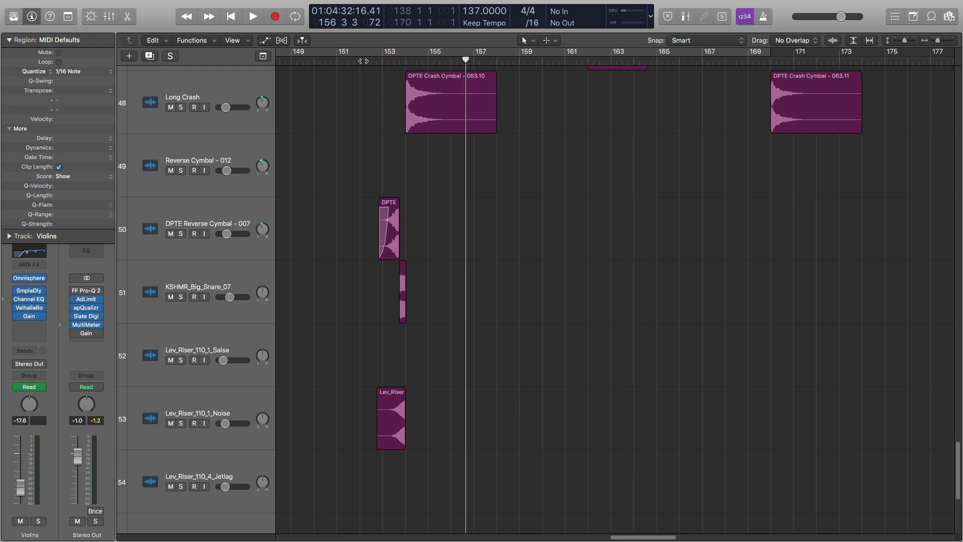
pyautogui.click(362, 61)
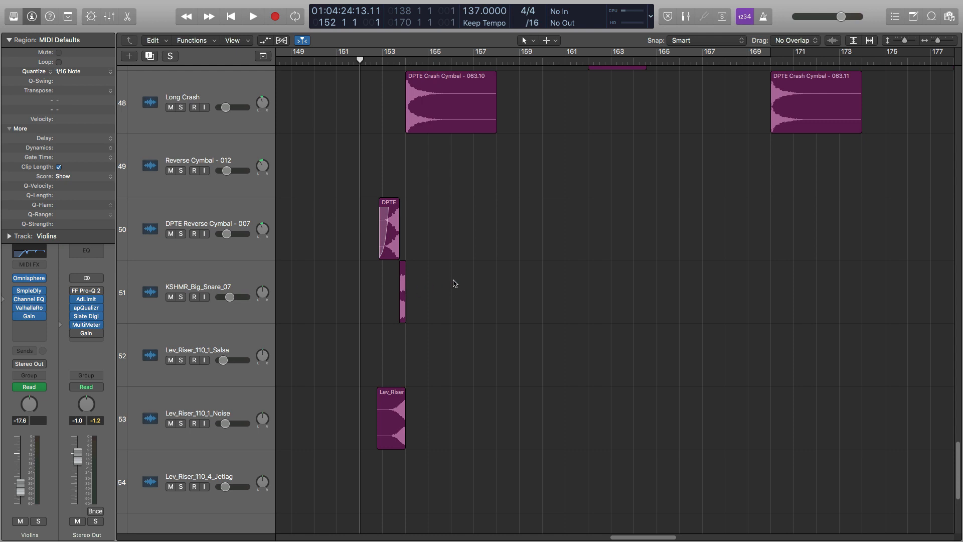
pyautogui.press('space')
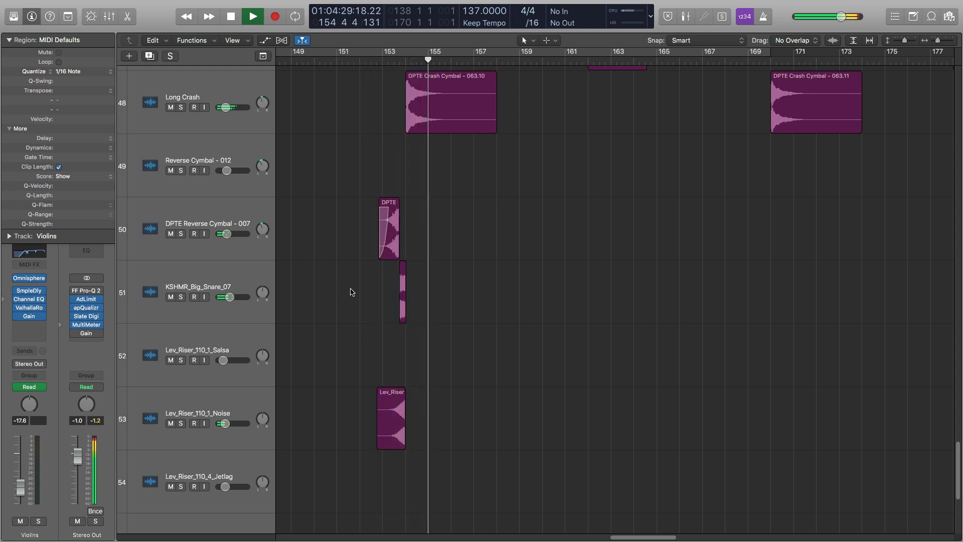
pyautogui.press('space')
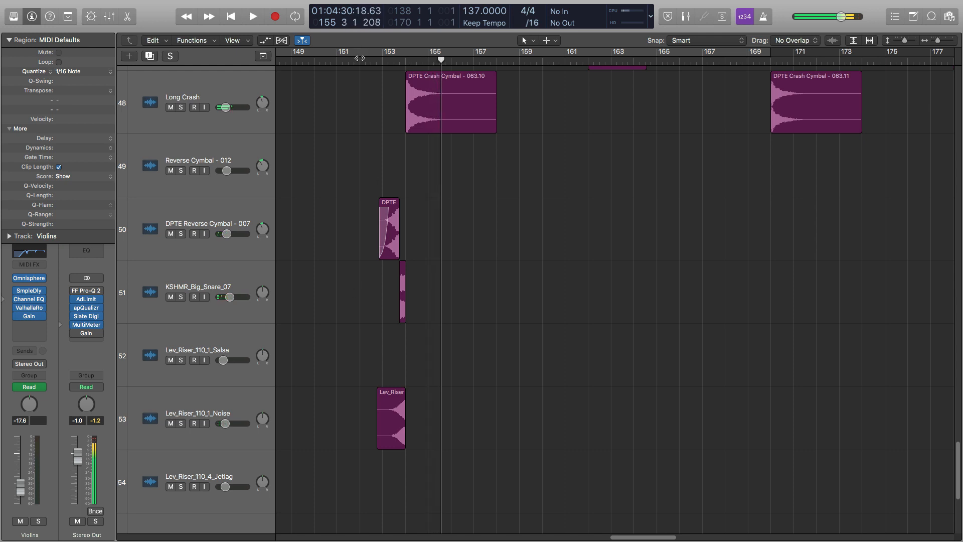
pyautogui.click(360, 59)
pyautogui.press('space')
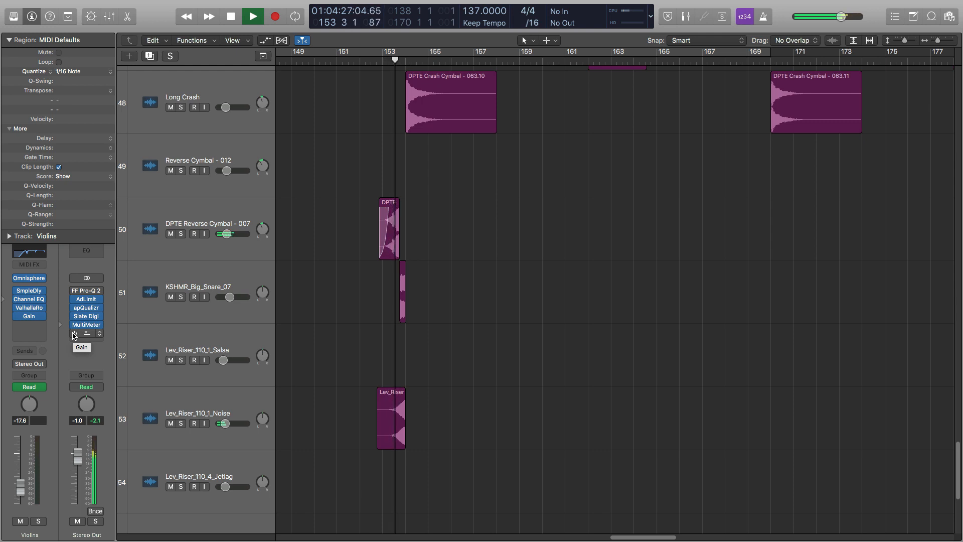
pyautogui.press('space')
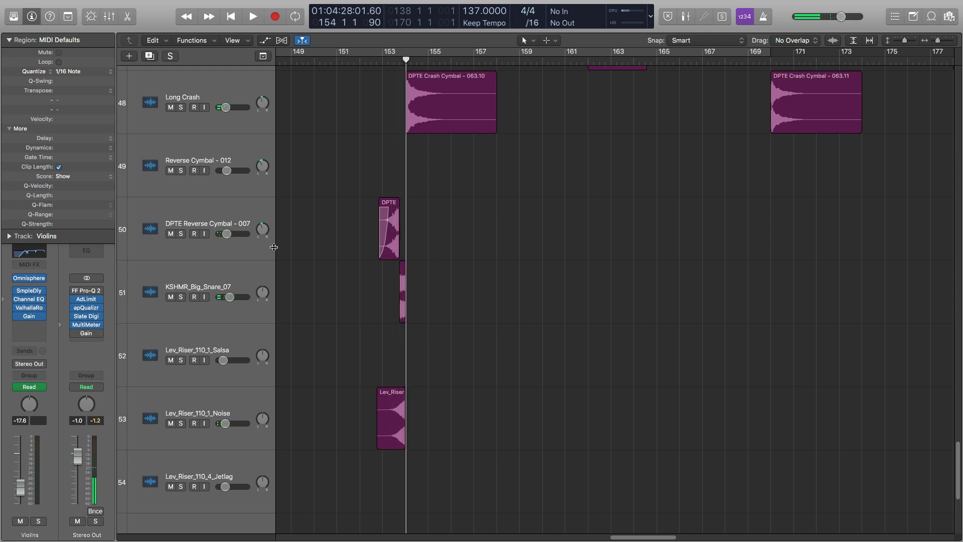
# Solo the DPTE Reverse Cymbal - 007 track and open the Stereo Out's apQualizr clear of the regions
pyautogui.click(204, 213)
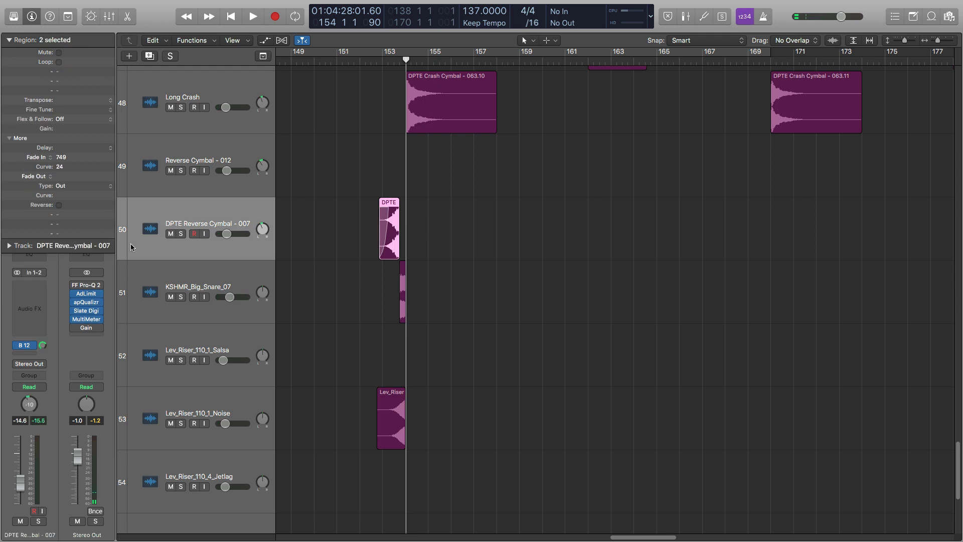
pyautogui.click(8, 138)
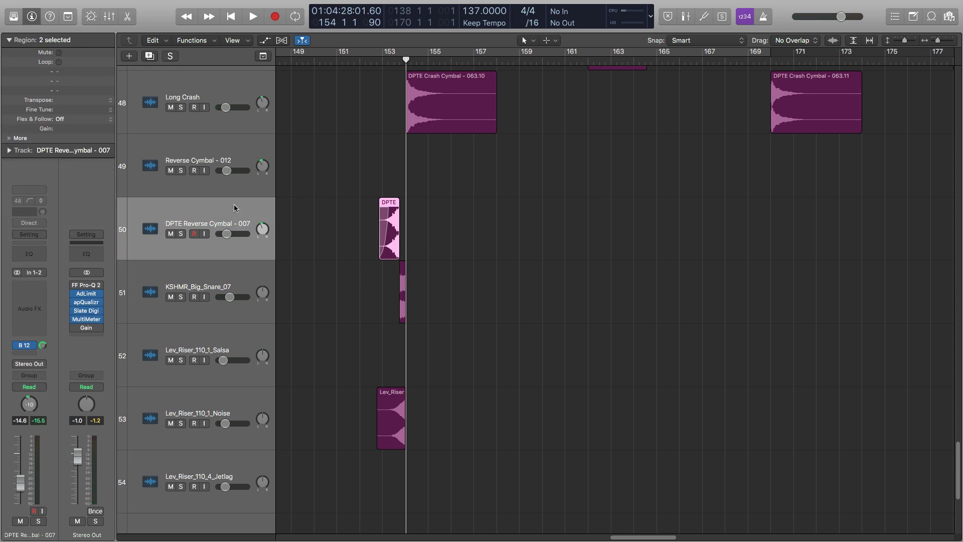
pyautogui.click(180, 234)
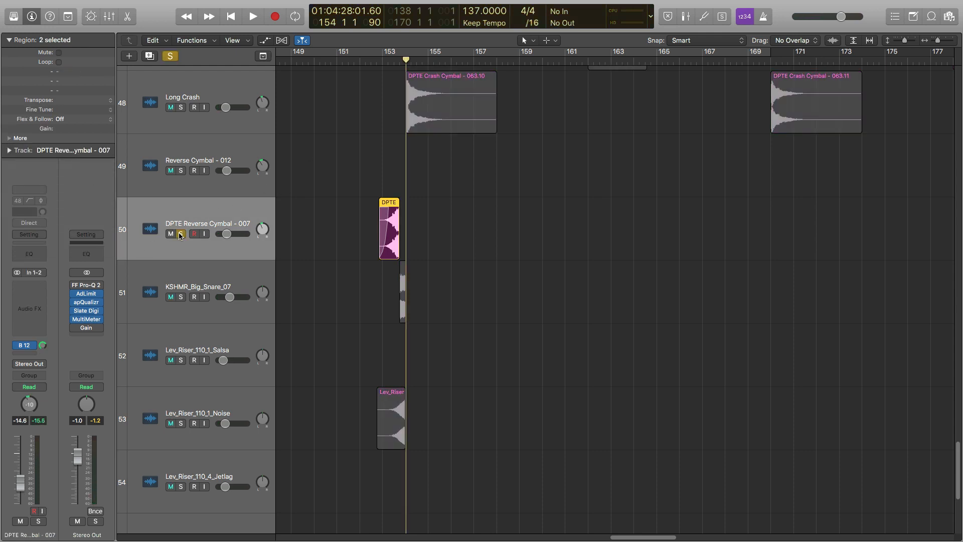
pyautogui.click(87, 294)
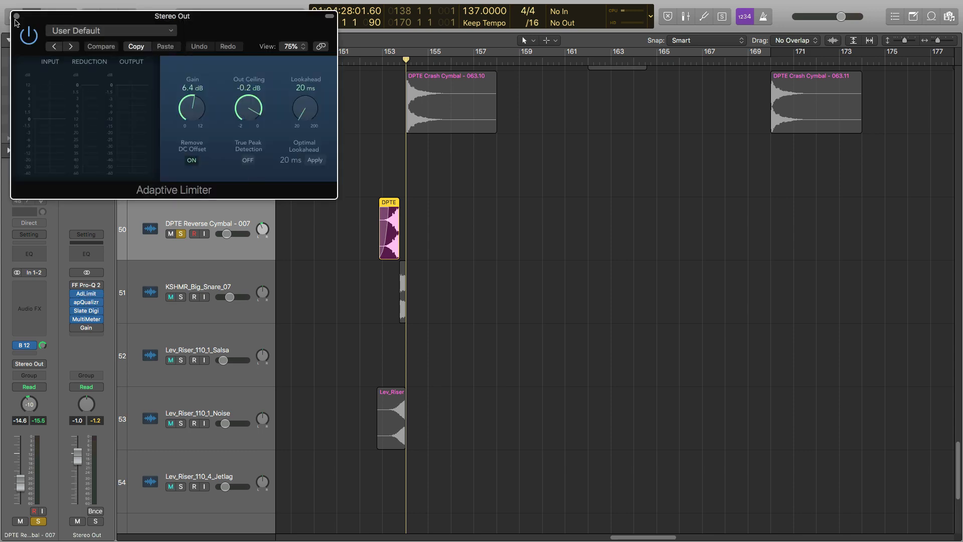
pyautogui.click(15, 14)
pyautogui.click(86, 302)
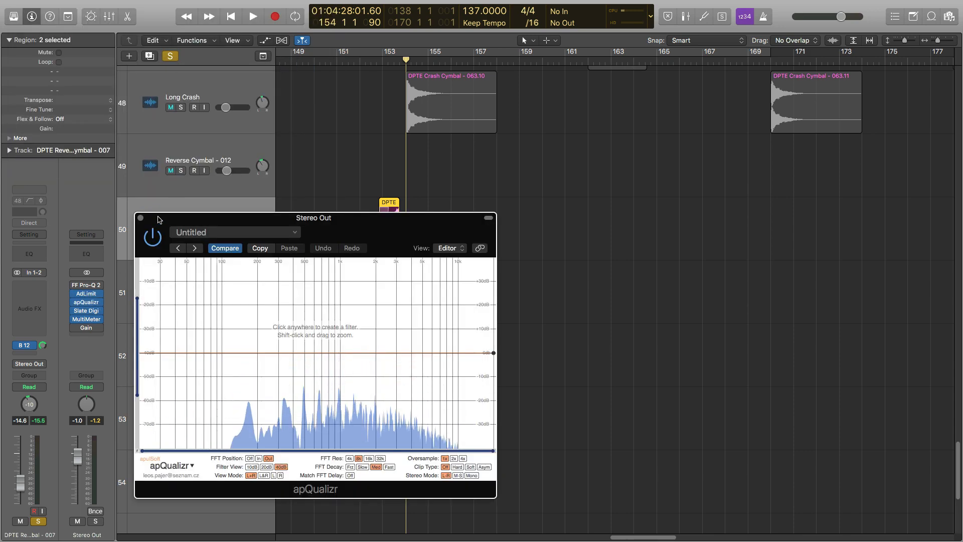
pyautogui.moveTo(205, 219); pyautogui.dragTo(597, 162)
# Play the soloed reverse cymbal from bar 152 to about bar 154 and examine its spectrum in apQualizr
pyautogui.click(360, 60)
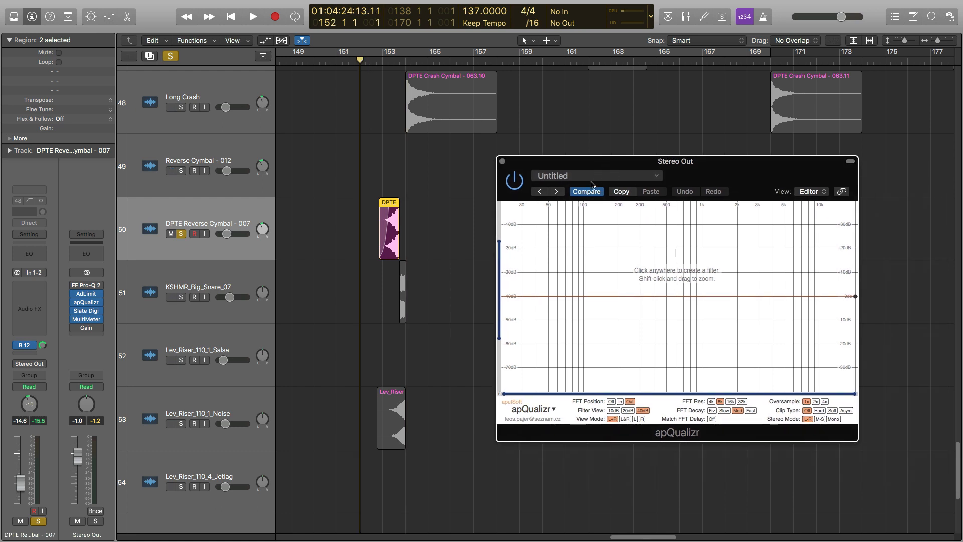
pyautogui.press('space')
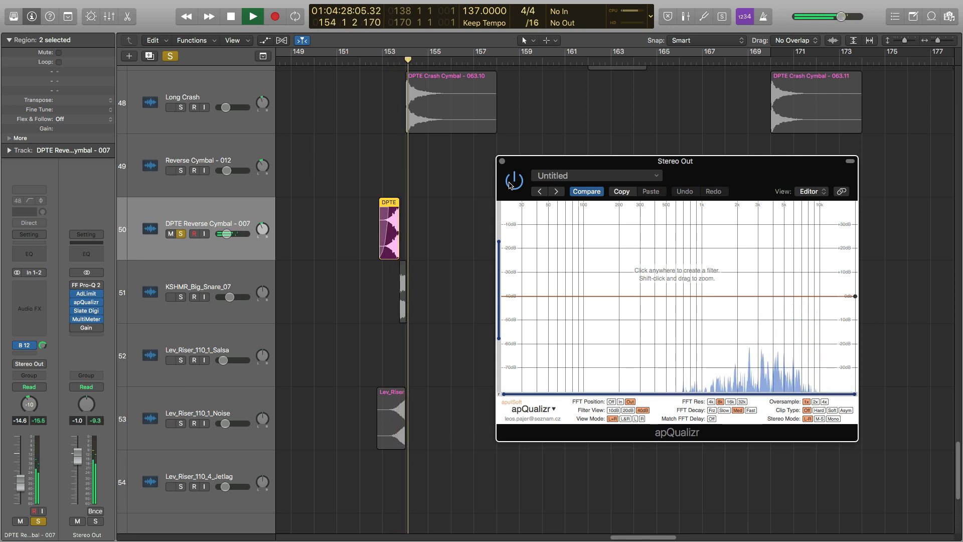
pyautogui.press('space')
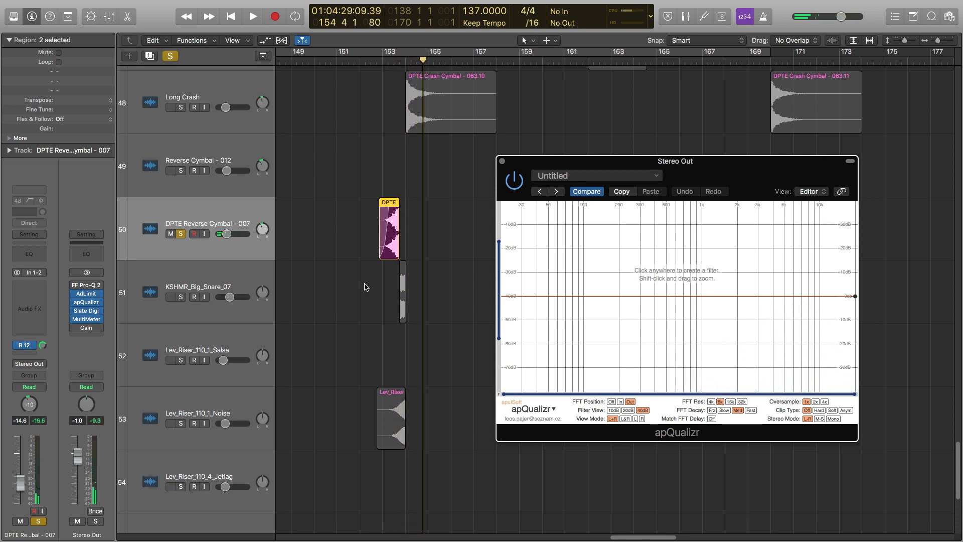
# Switch the solo to KSHMR_Big_Snare_07 and play it from about bar 153 to examine its spectrum
pyautogui.click(181, 298)
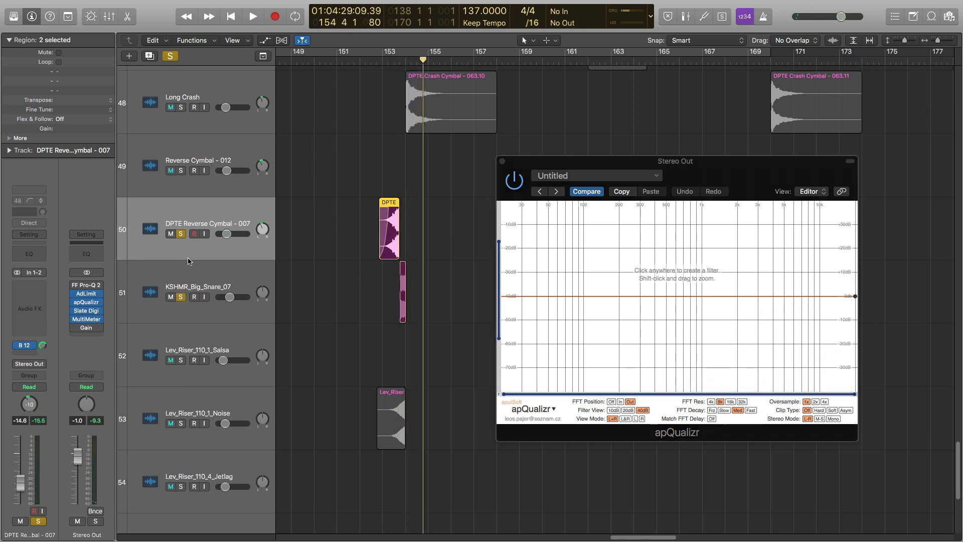
pyautogui.click(181, 233)
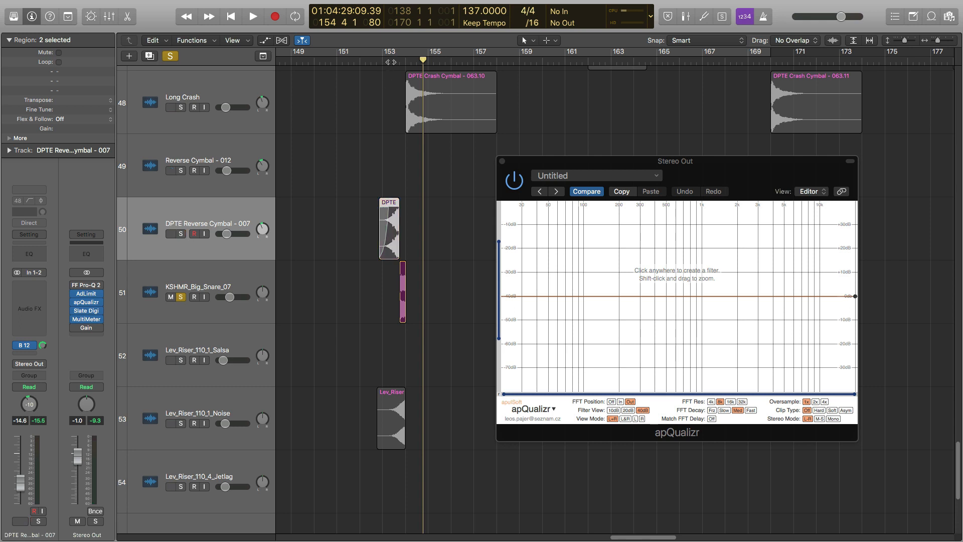
pyautogui.click(390, 62)
pyautogui.press('space')
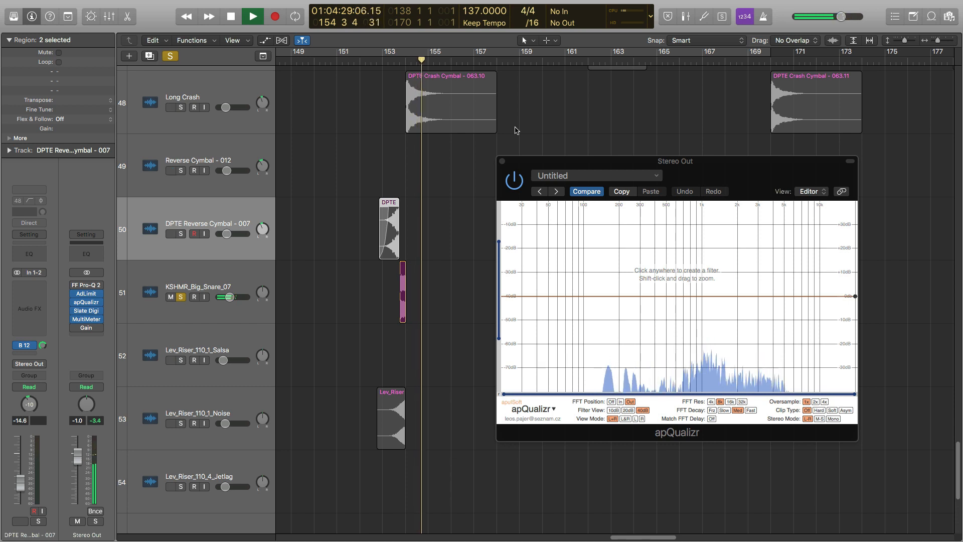
pyautogui.press('space')
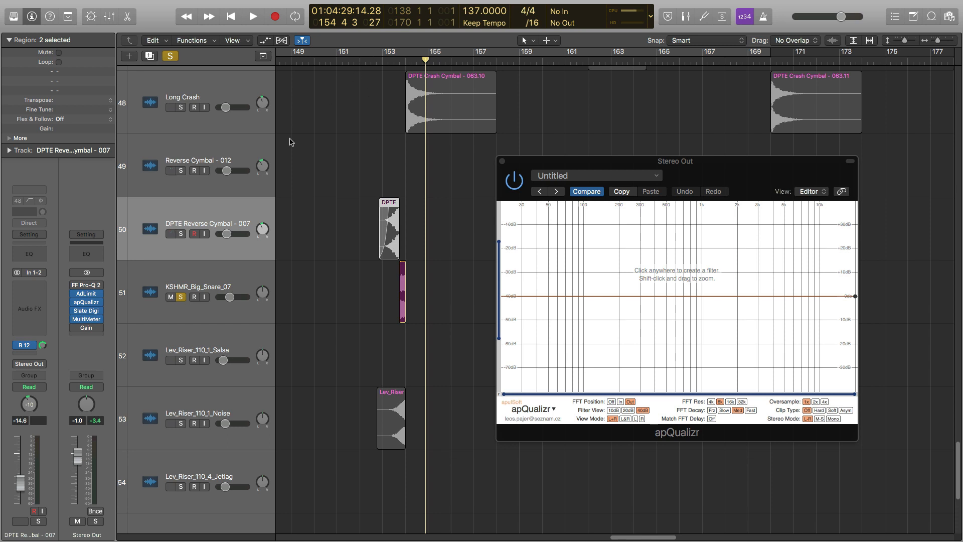
# Solo DPTE Reverse Cymbal - 007 together with KSHMR_Big_Snare_07 and play both twice from bar 152, watching their combined spectrum
pyautogui.click(180, 234)
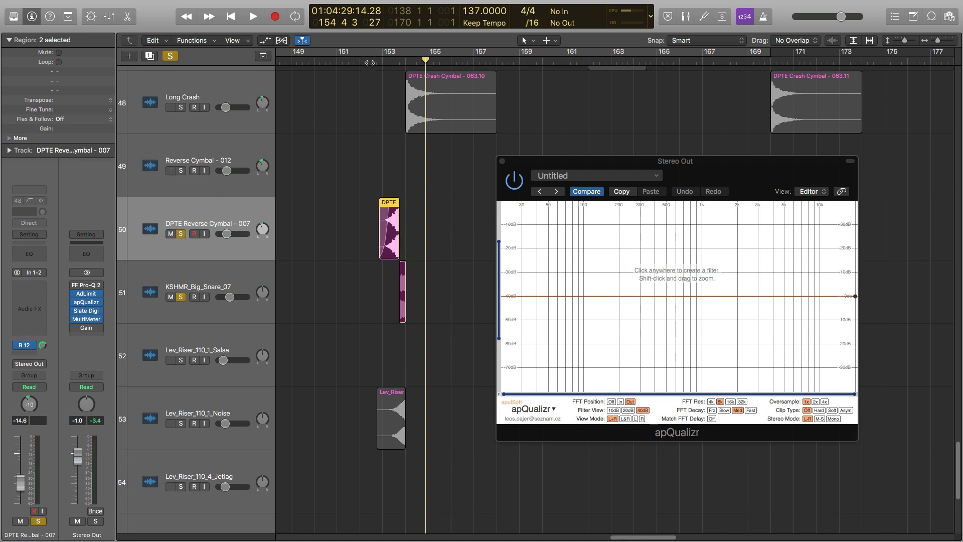
pyautogui.click(370, 61)
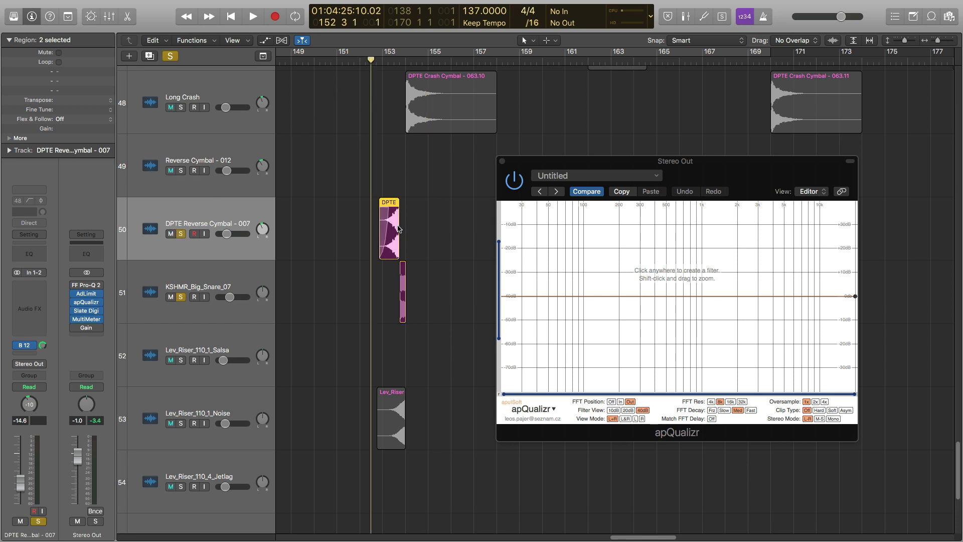
pyautogui.press('space')
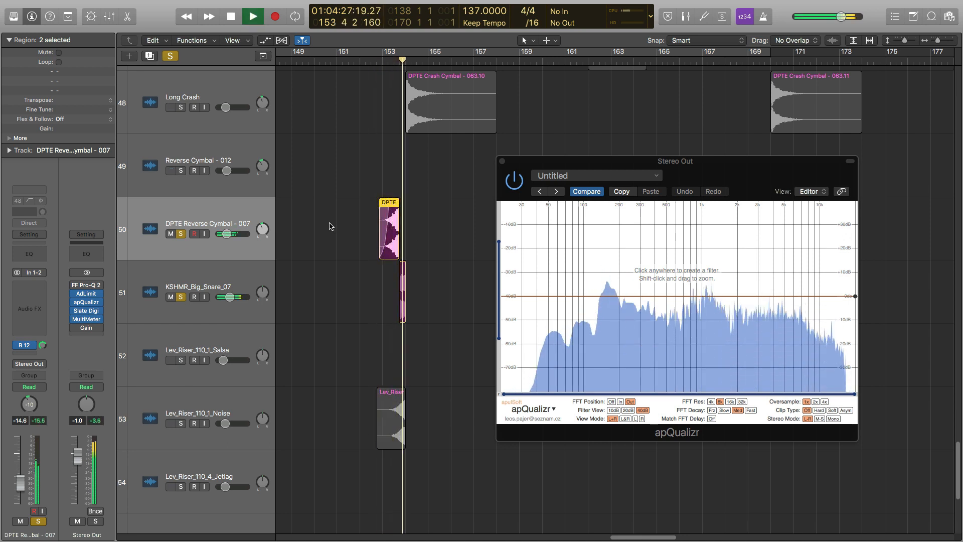
pyautogui.click(374, 62)
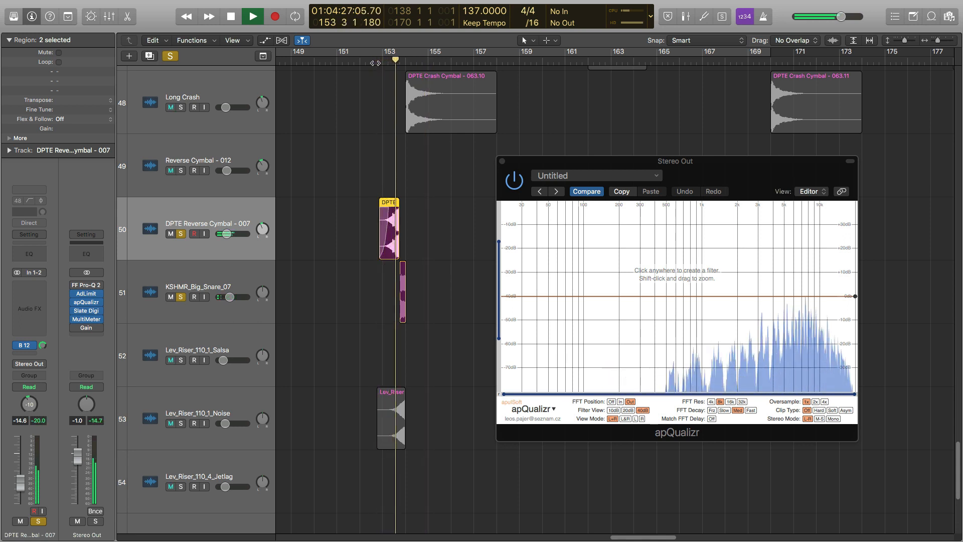
pyautogui.press('space')
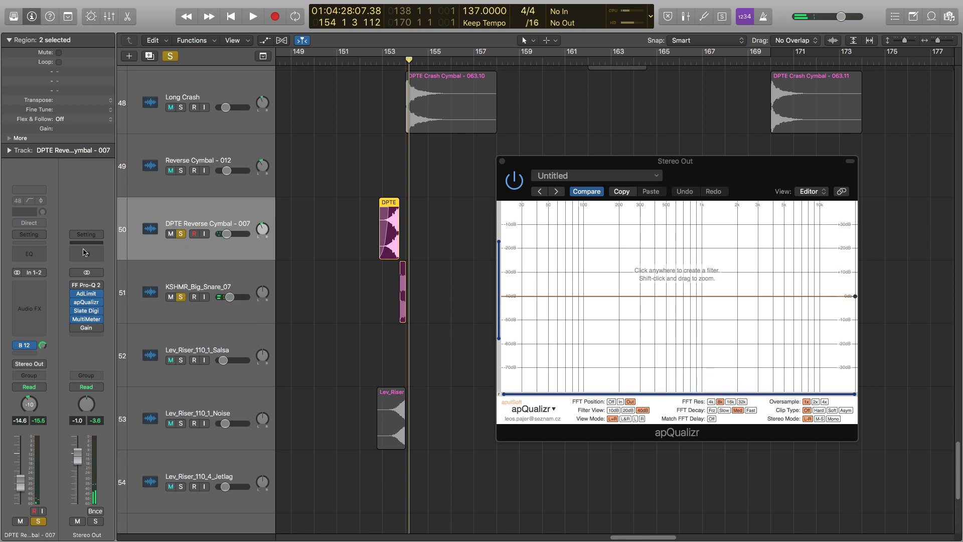
# Add a Channel EQ to DPTE Reverse Cymbal - 007 and set its high shelf to -1.5 dB at 4200 Hz
pyautogui.click(33, 257)
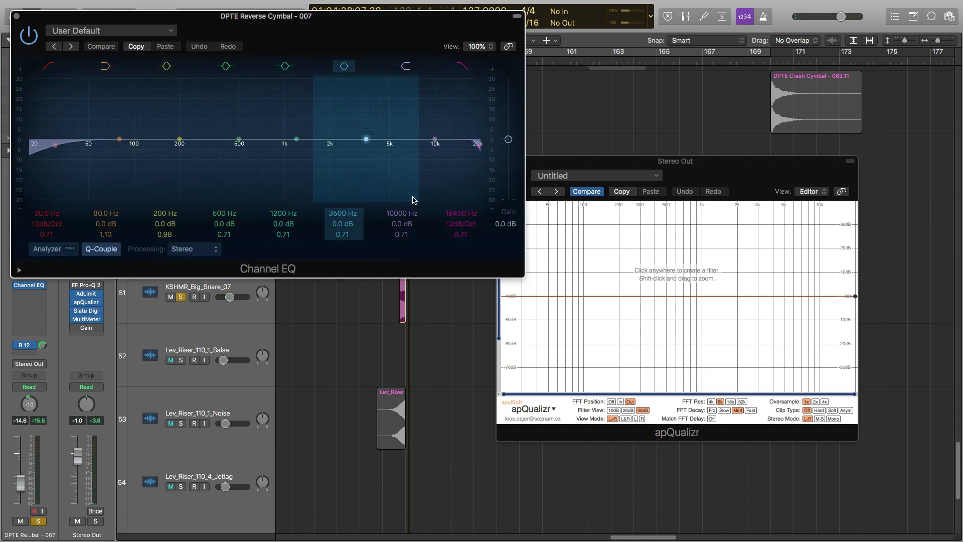
pyautogui.moveTo(401, 221); pyautogui.dragTo(401, 231)
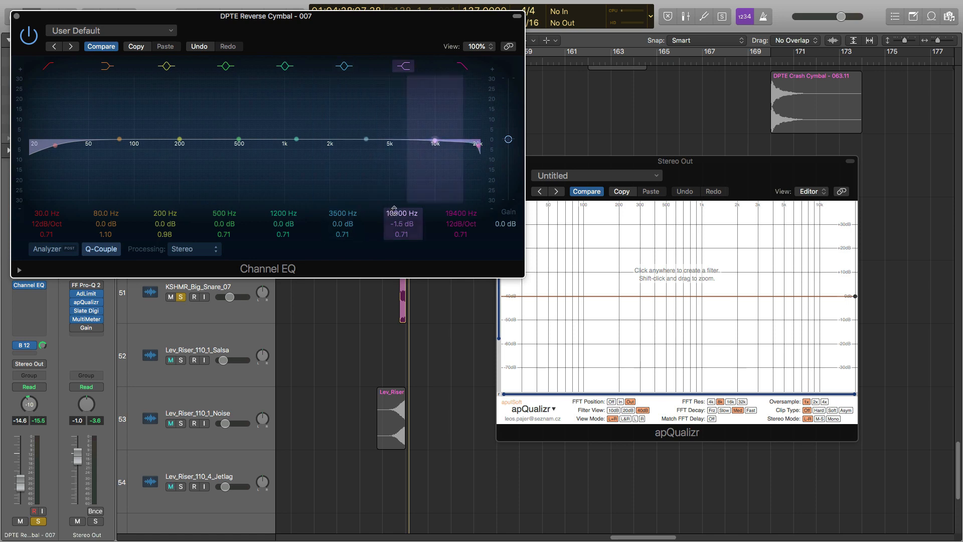
pyautogui.moveTo(435, 142); pyautogui.dragTo(379, 140)
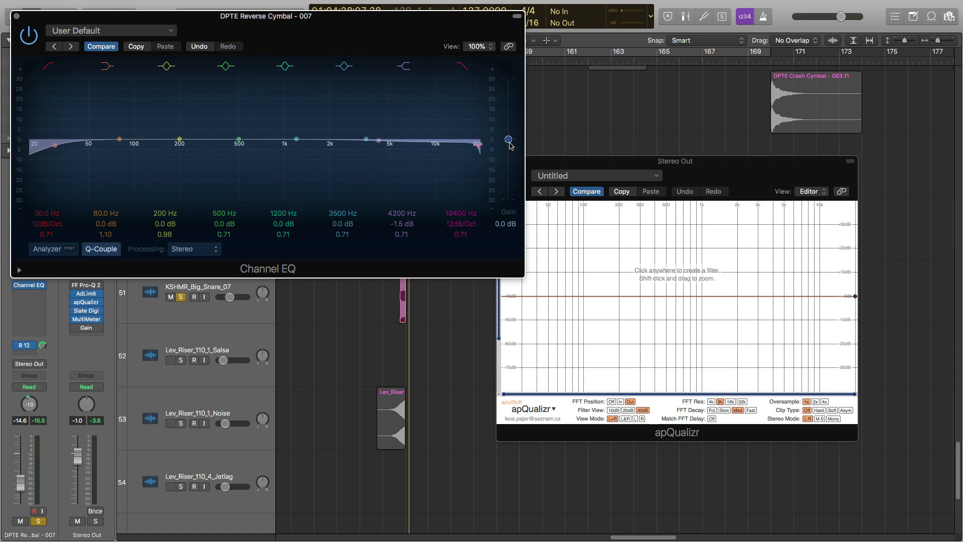
# Raise the reverse cymbal EQ's overall gain to +1.0 dB and close the plug-in
pyautogui.scroll(2, 511, 145)
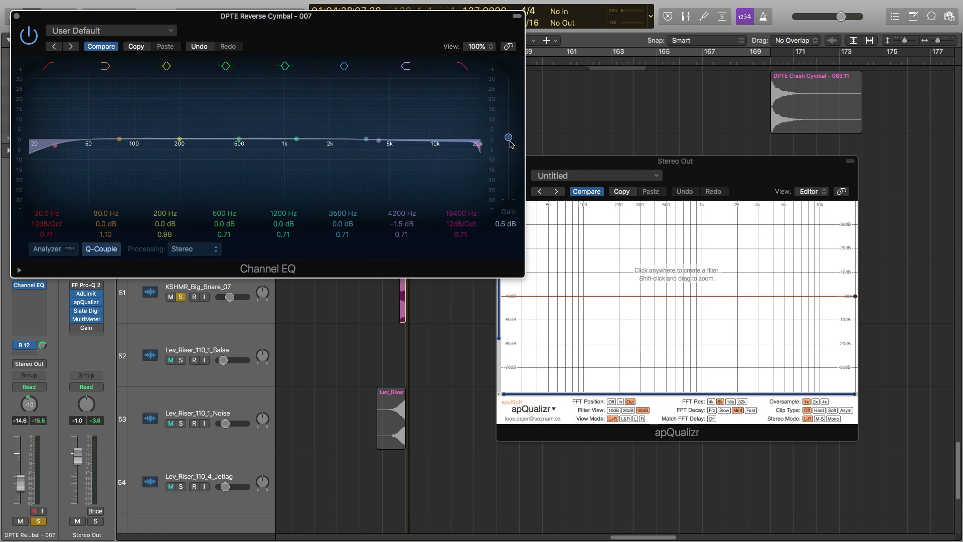
pyautogui.scroll(1, 511, 144)
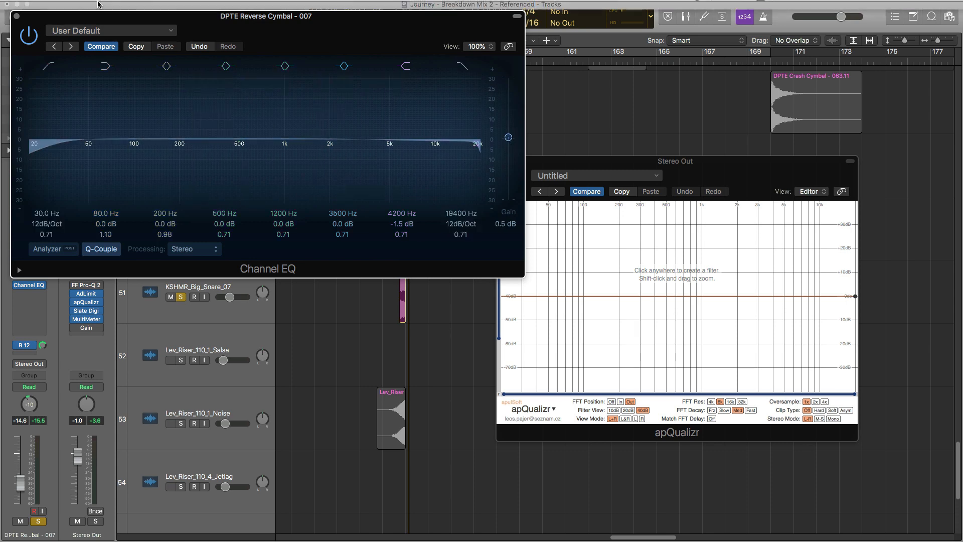
pyautogui.scroll(-1, 511, 144)
pyautogui.scroll(1, 510, 144)
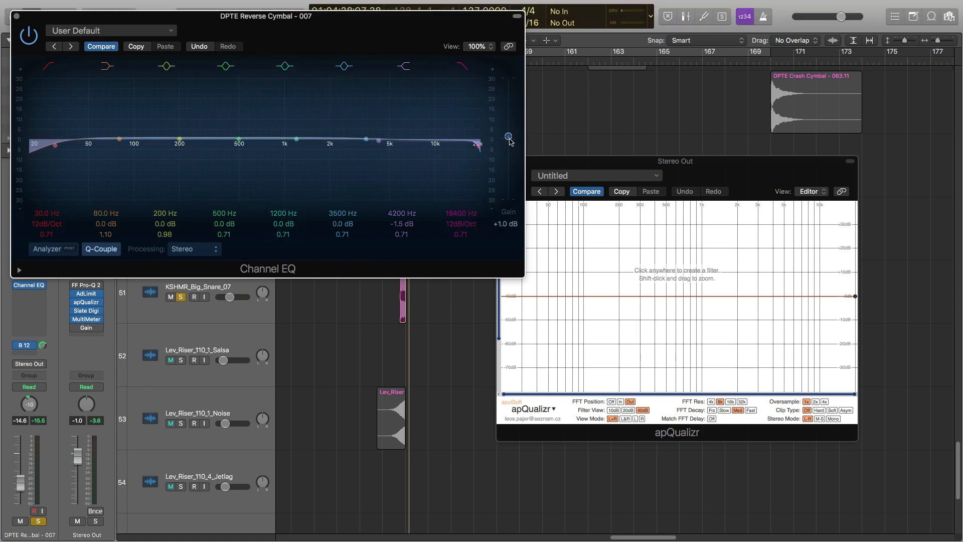
pyautogui.click(17, 16)
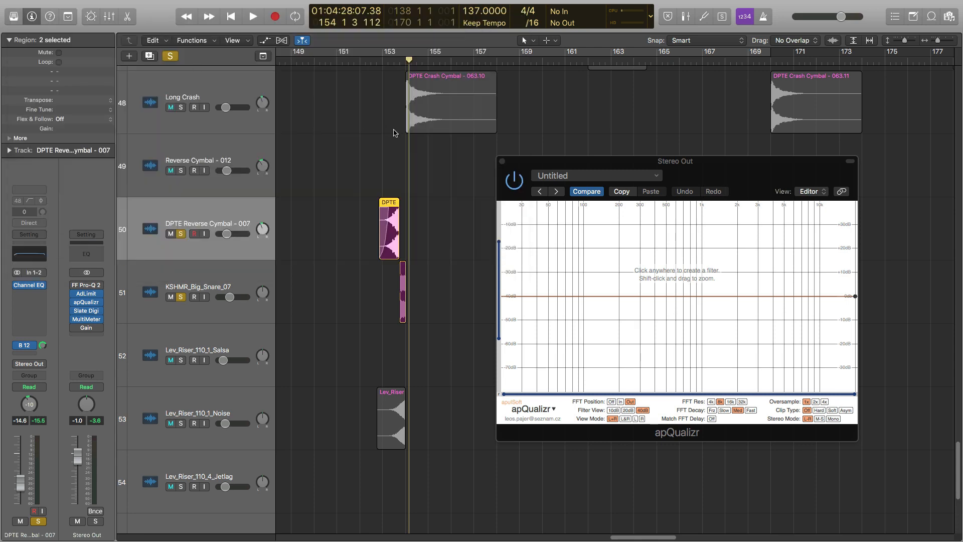
# Close apQualizr and play the soloed reverse cymbal and snare from bar 153 to hear the EQ change
pyautogui.click(502, 161)
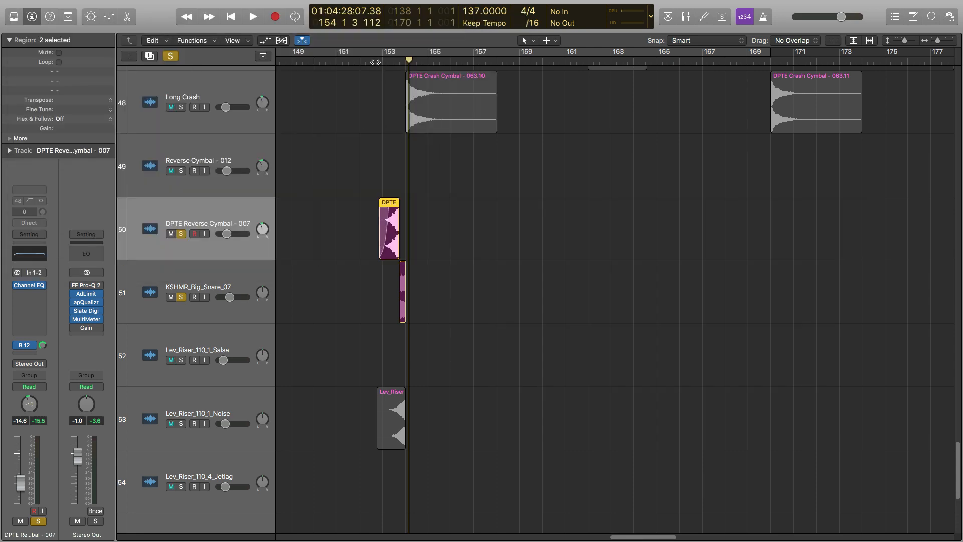
pyautogui.click(375, 63)
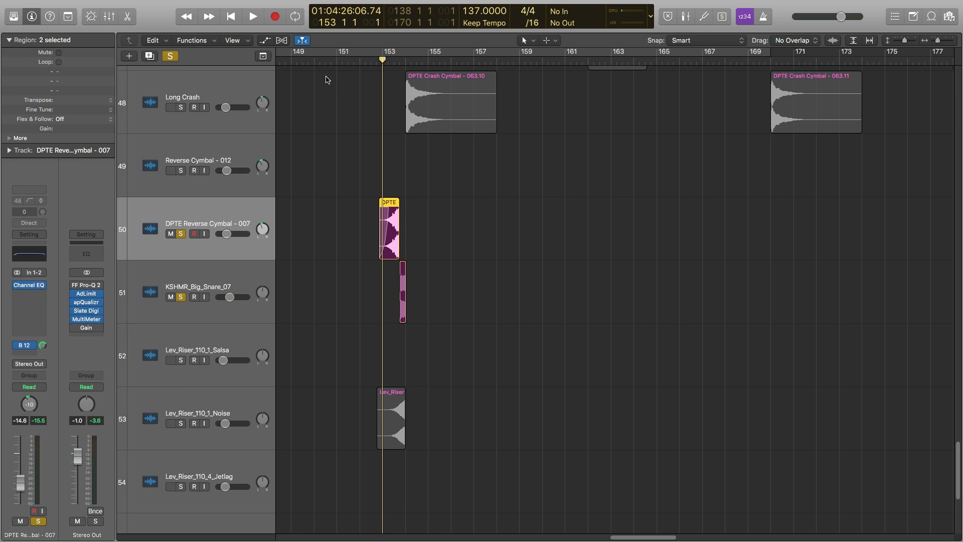
pyautogui.press('space')
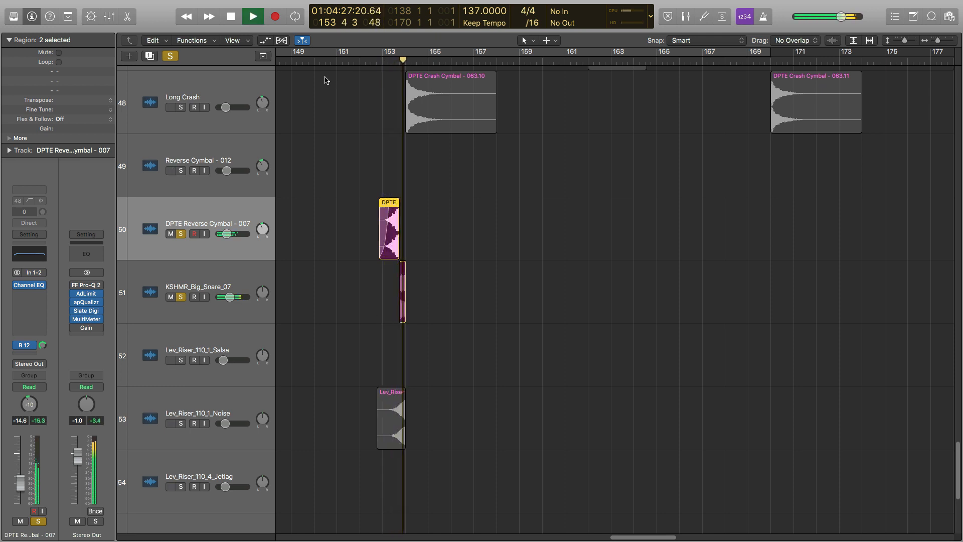
pyautogui.press('space')
# Unsolo the reverse cymbal and snare, play the full mix from bar 150, and check the reverse cymbal's Channel EQ during playback
pyautogui.click(180, 234)
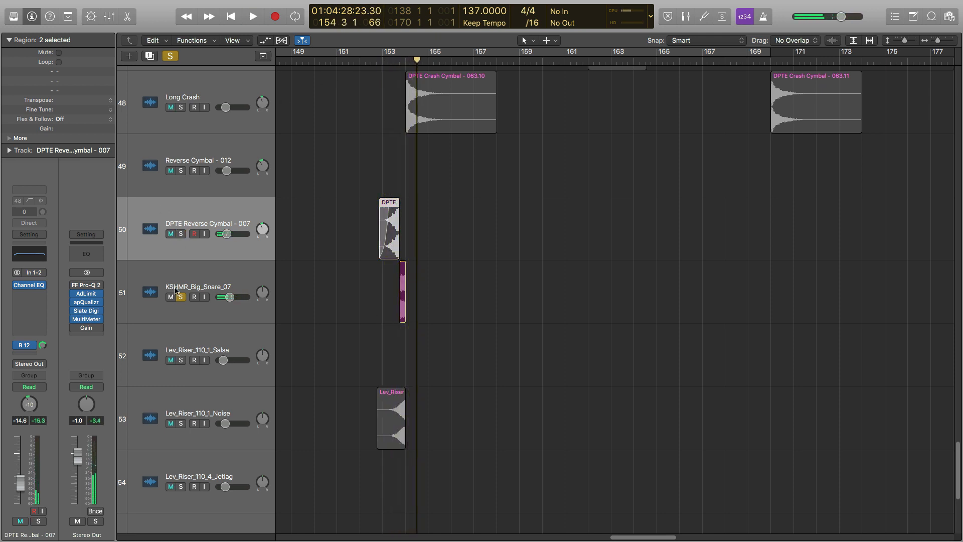
pyautogui.click(180, 297)
pyautogui.click(325, 62)
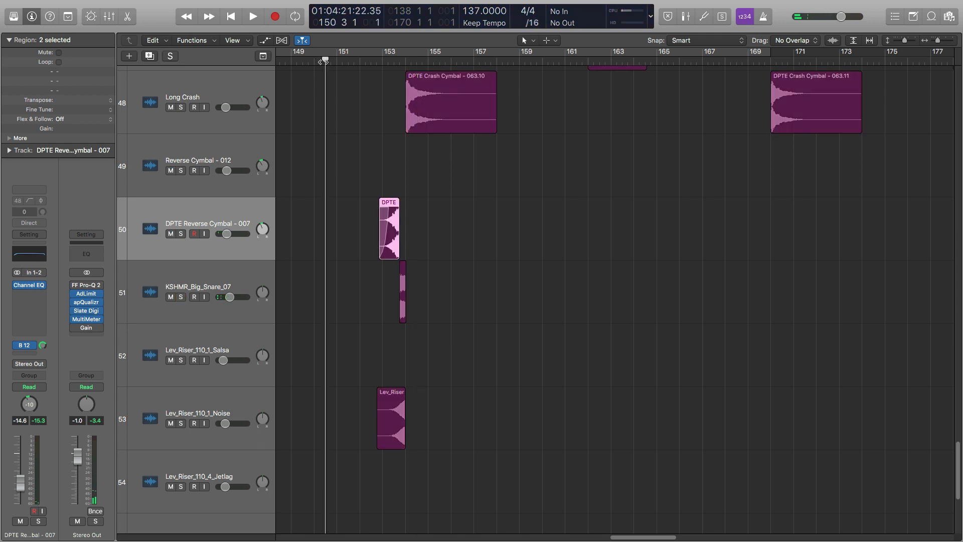
pyautogui.press('space')
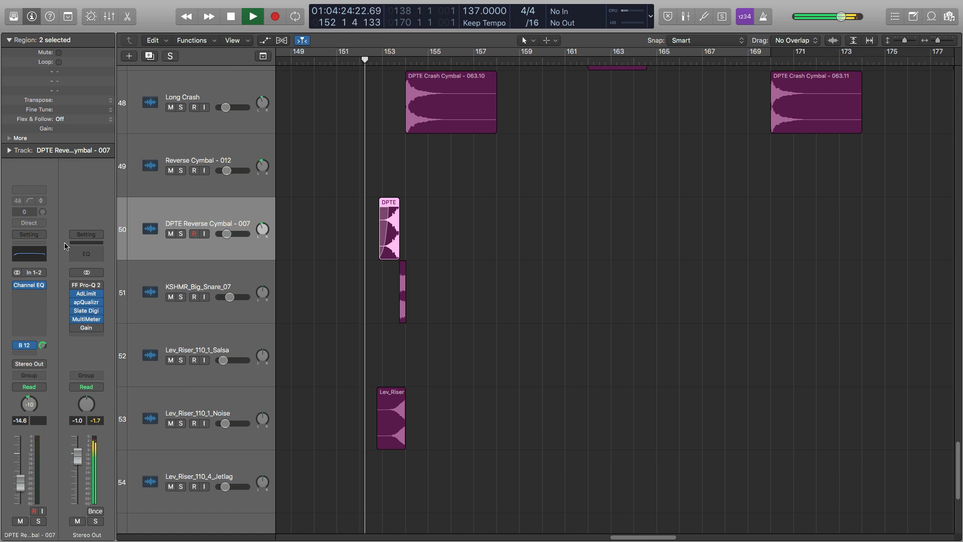
pyautogui.click(40, 254)
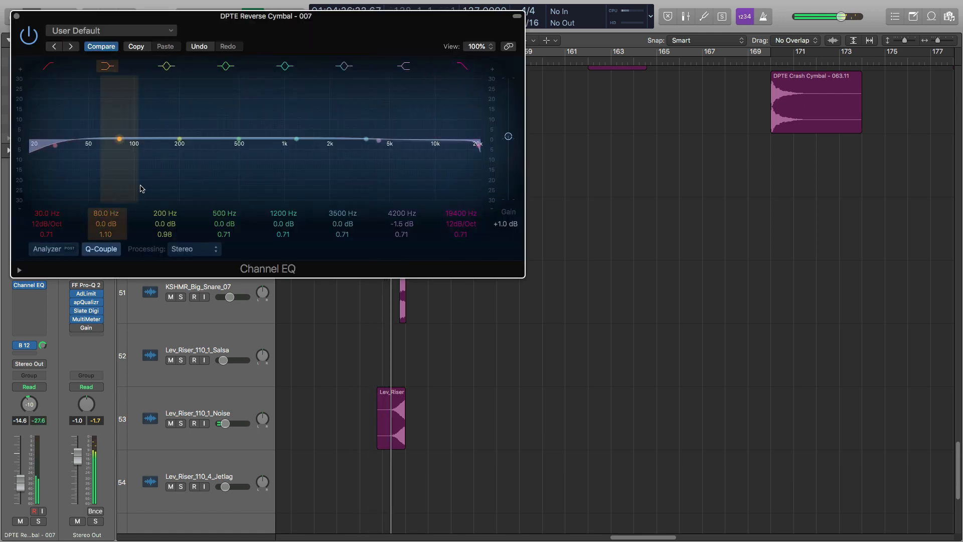
pyautogui.click(16, 16)
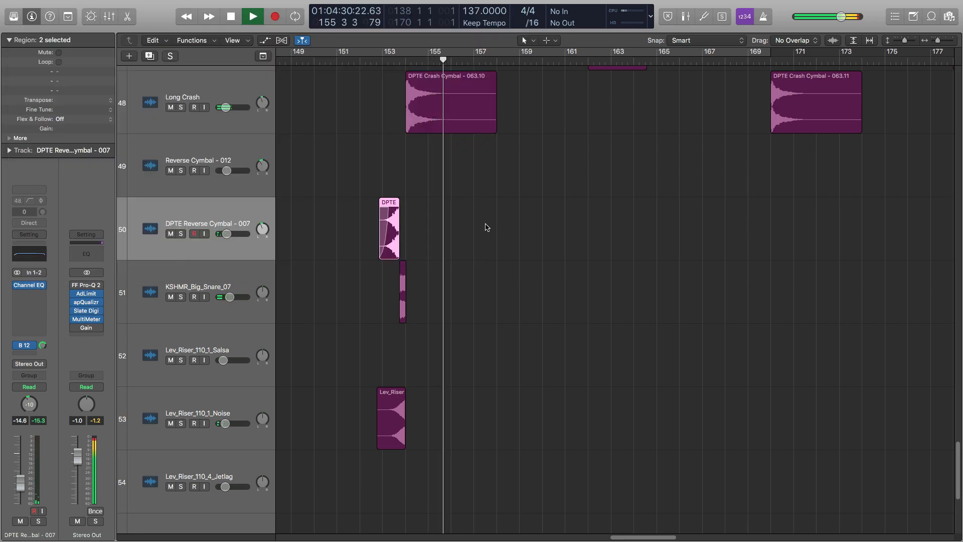
# Show the whole arrangement and play the full-mix transition twice, from bar 150 and from slightly before it, stopping after bar 154
pyautogui.keyDown('ctrl'); pyautogui.keyDown('alt'); pyautogui.click(441, 187); pyautogui.keyUp('alt'); pyautogui.keyUp('ctrl')
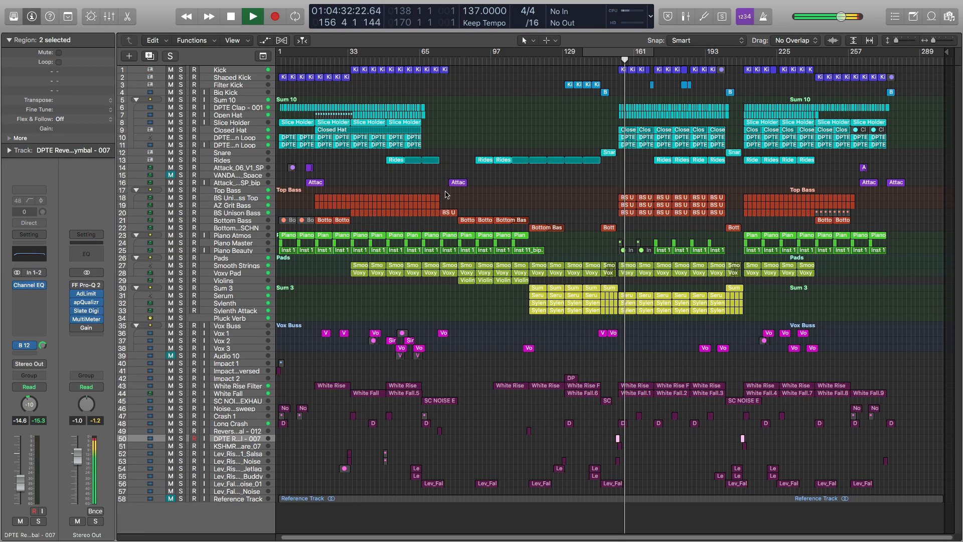
pyautogui.press('space')
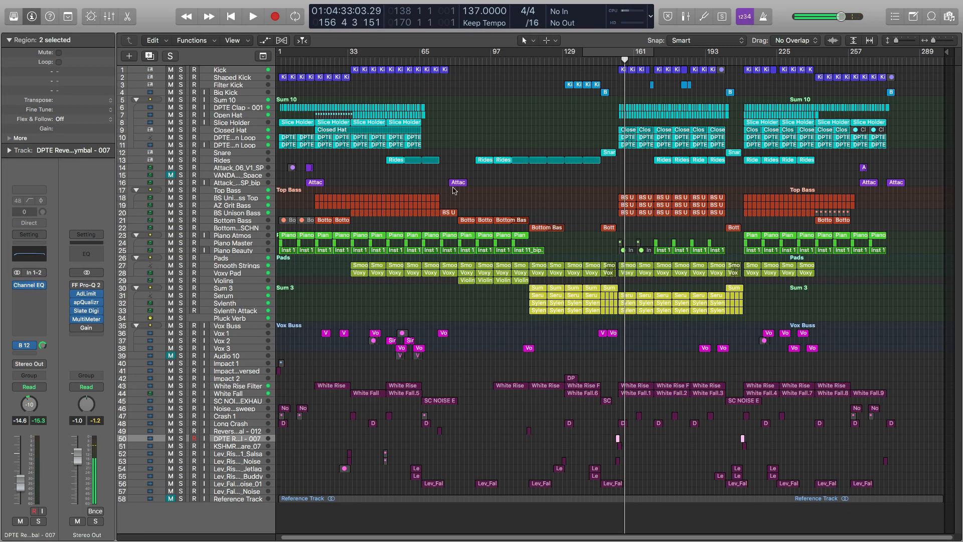
pyautogui.moveTo(619, 63); pyautogui.dragTo(603, 63)
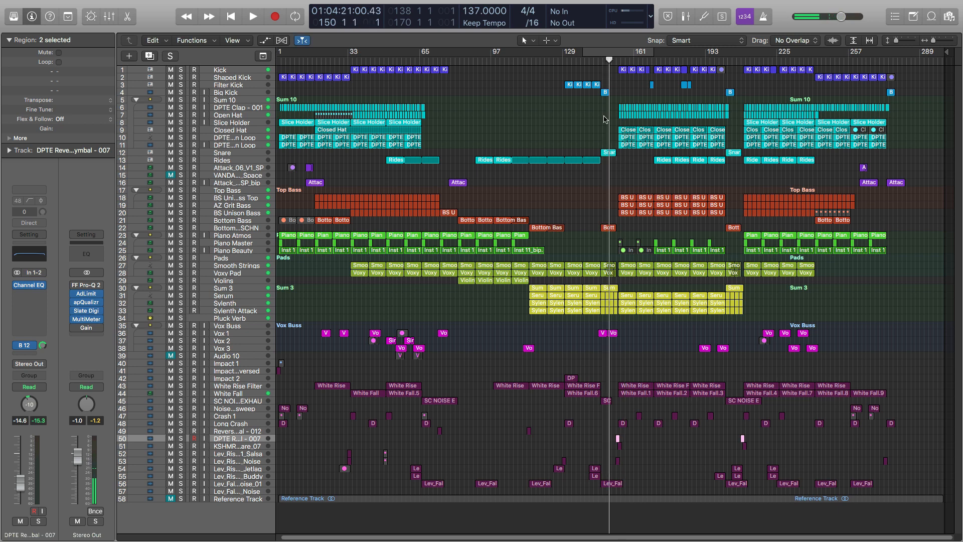
pyautogui.press('space')
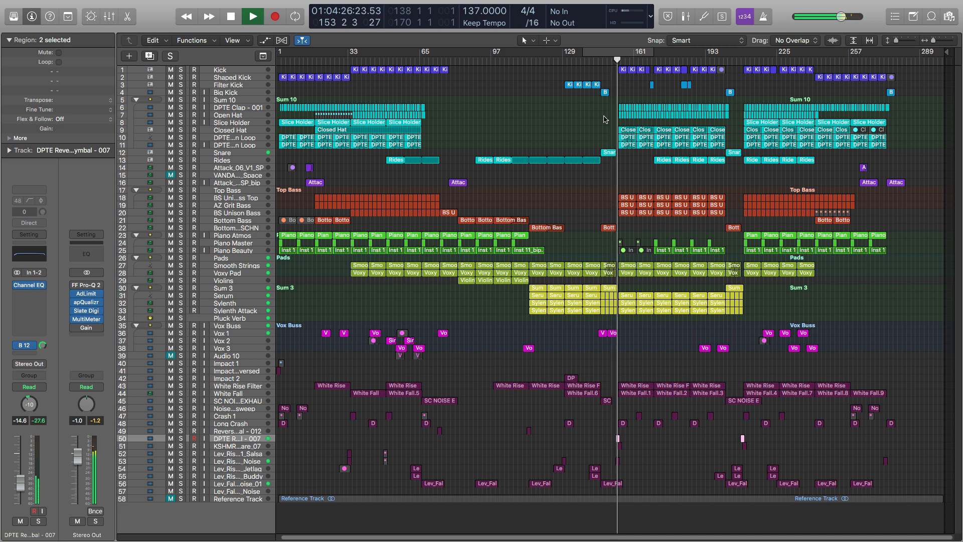
pyautogui.press('space')
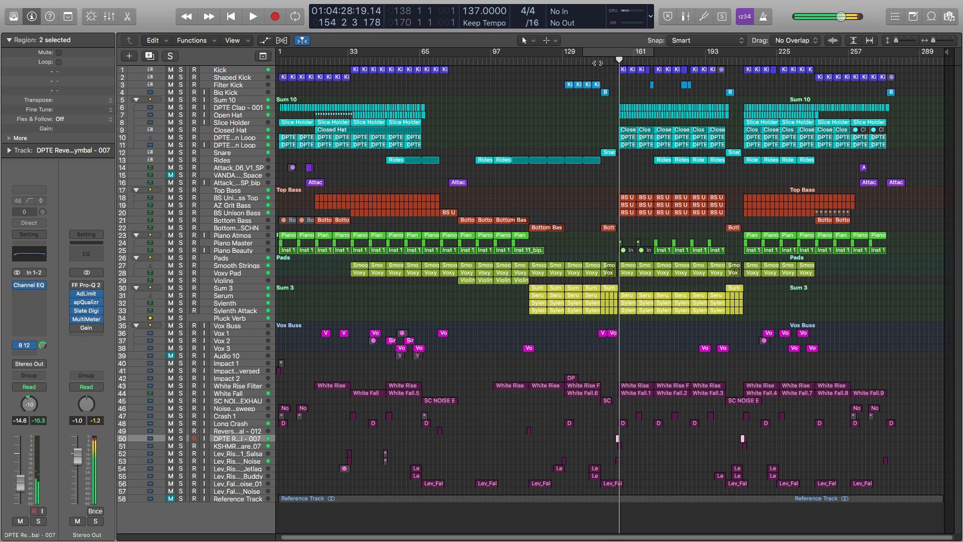
pyautogui.click(598, 63)
pyautogui.press('space')
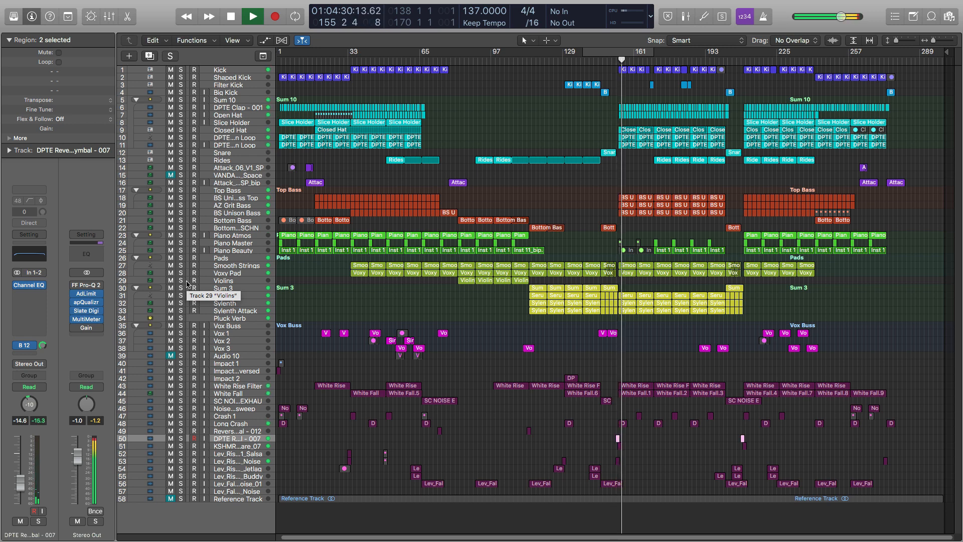
pyautogui.press('space')
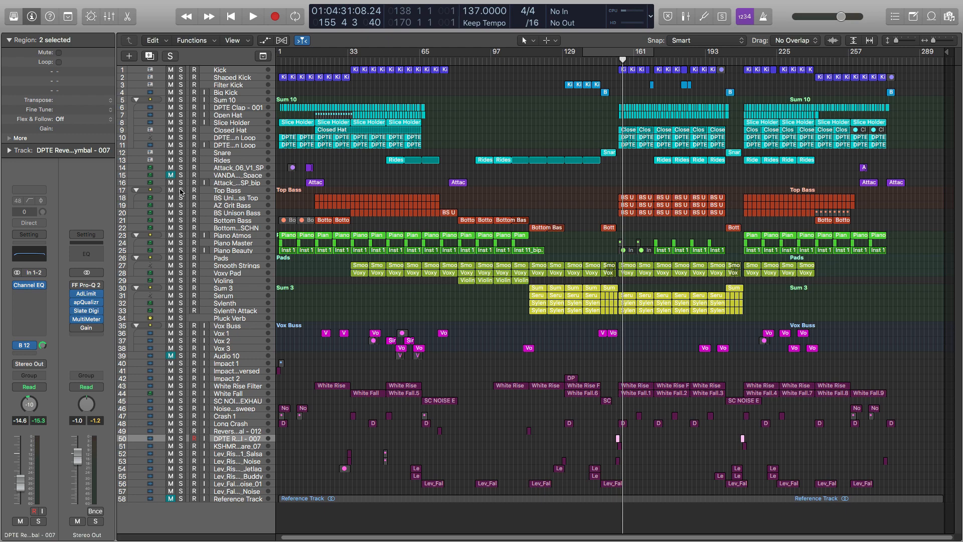
# Solo Top Bass, BS Unison Bass Top, AZ Grit Bass and BS Unison Bass, and focus on their regions from bar 153
pyautogui.moveTo(181, 191); pyautogui.dragTo(182, 213)
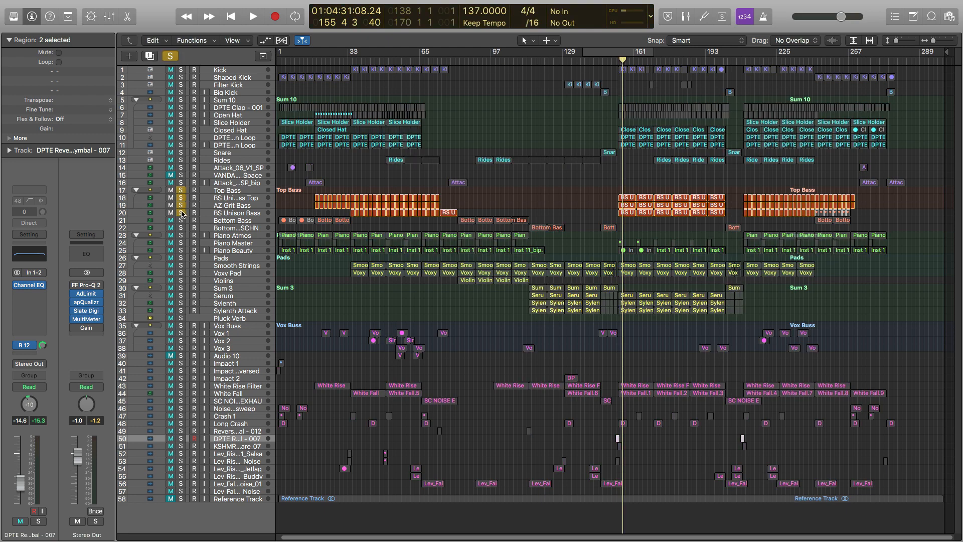
pyautogui.click(616, 62)
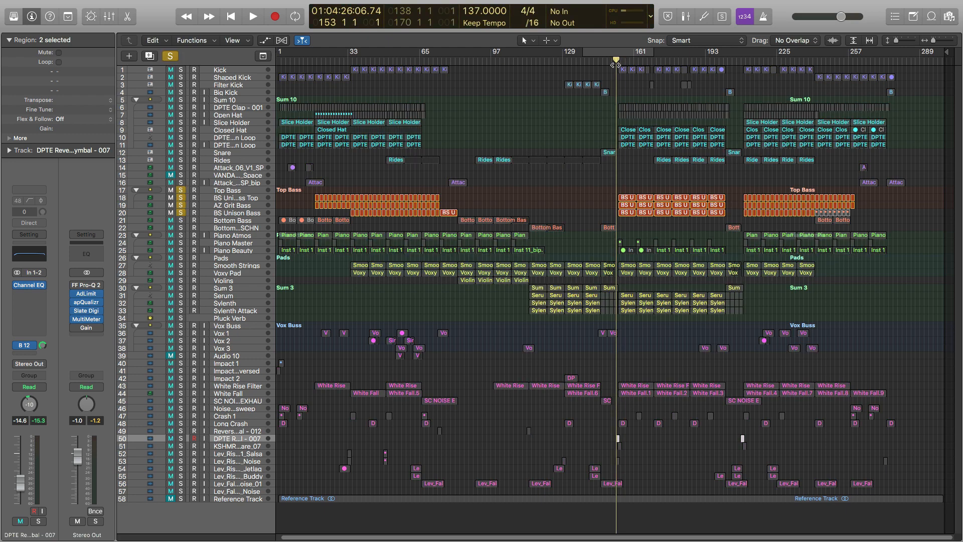
pyautogui.moveTo(601, 179); pyautogui.dragTo(684, 256)
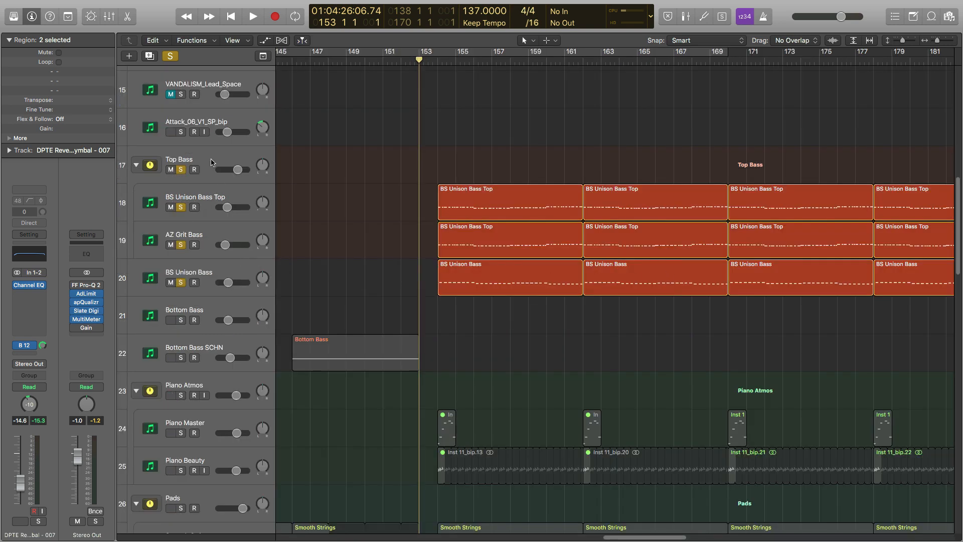
# Show track automation, check the parameters used on BS Unison Bass Top, and display Top Bass's FF Simplon Filter 1 Freq curve
pyautogui.press('a')
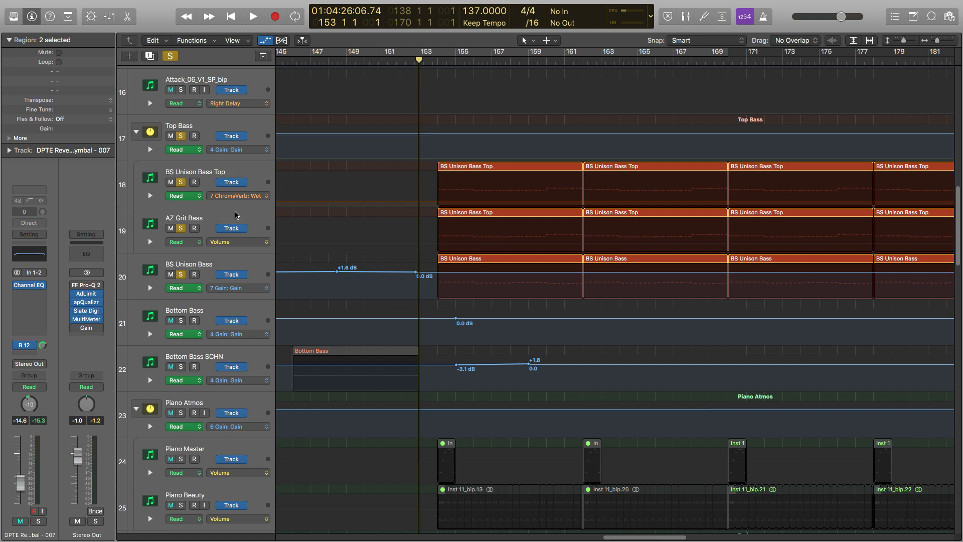
pyautogui.click(265, 196)
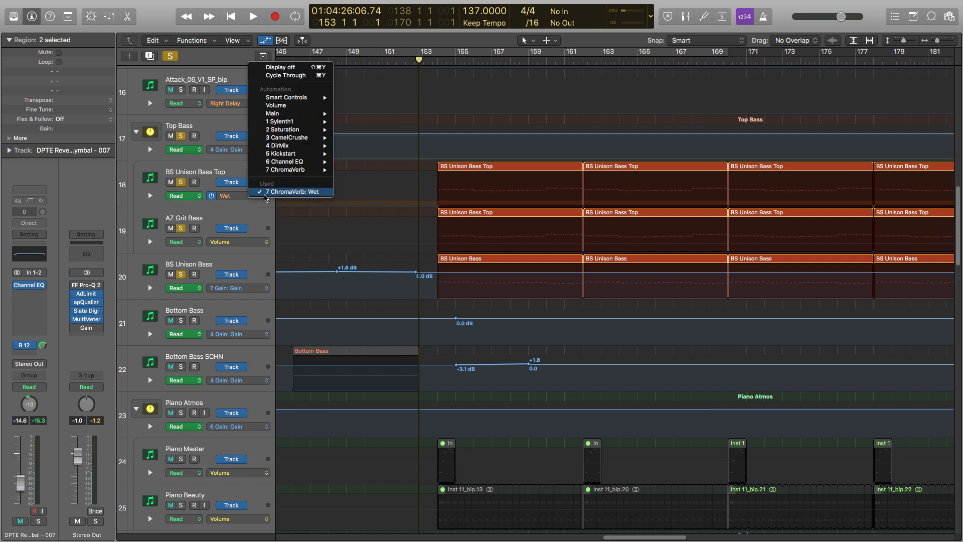
pyautogui.click(236, 173)
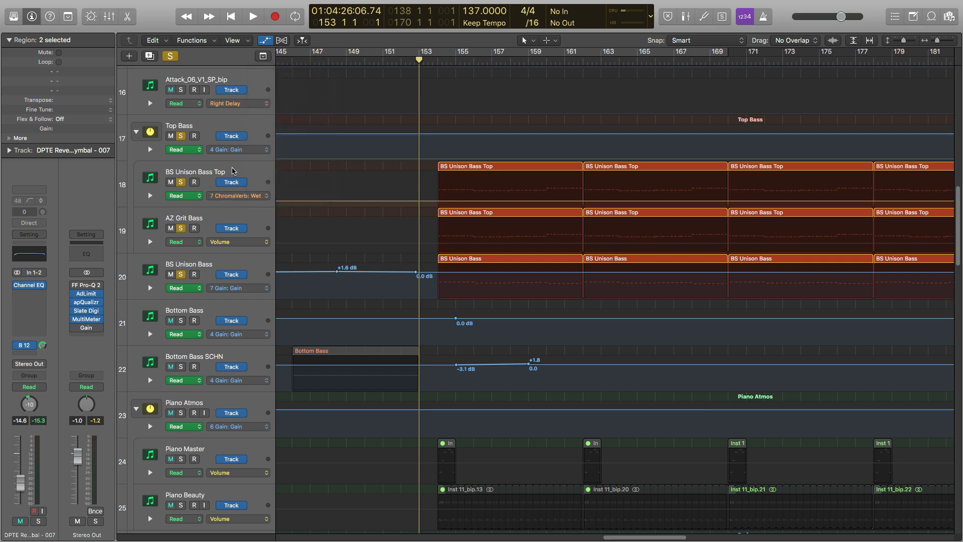
pyautogui.click(265, 149)
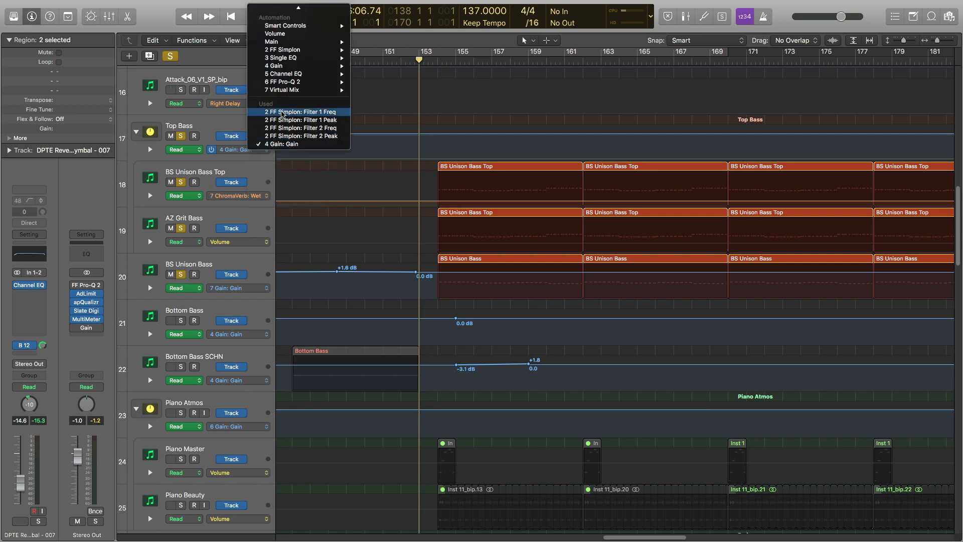
pyautogui.click(282, 112)
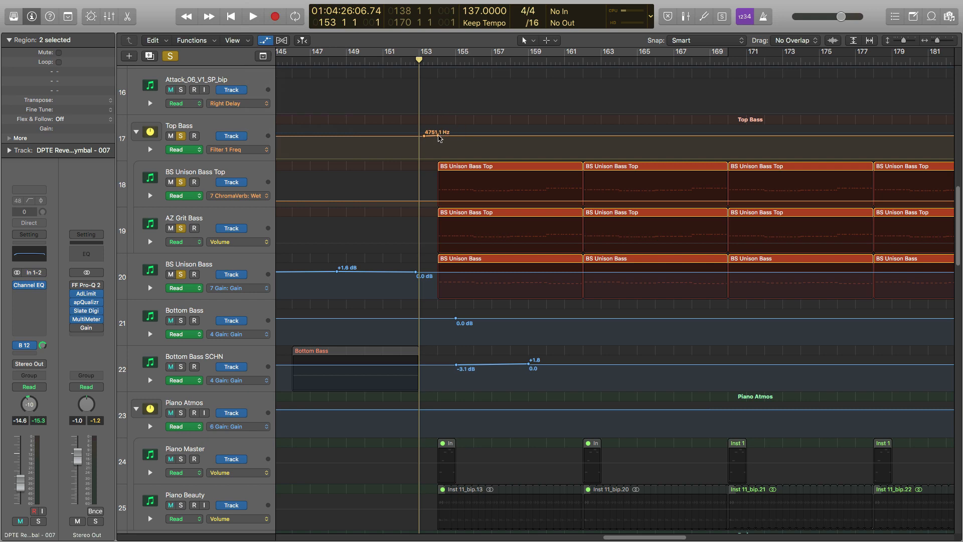
# Examine Top Bass's Filter 1 Freq automation backwards from bar 153 to its opening sweep around bar 15
pyautogui.hscroll(-20, 435, 136)
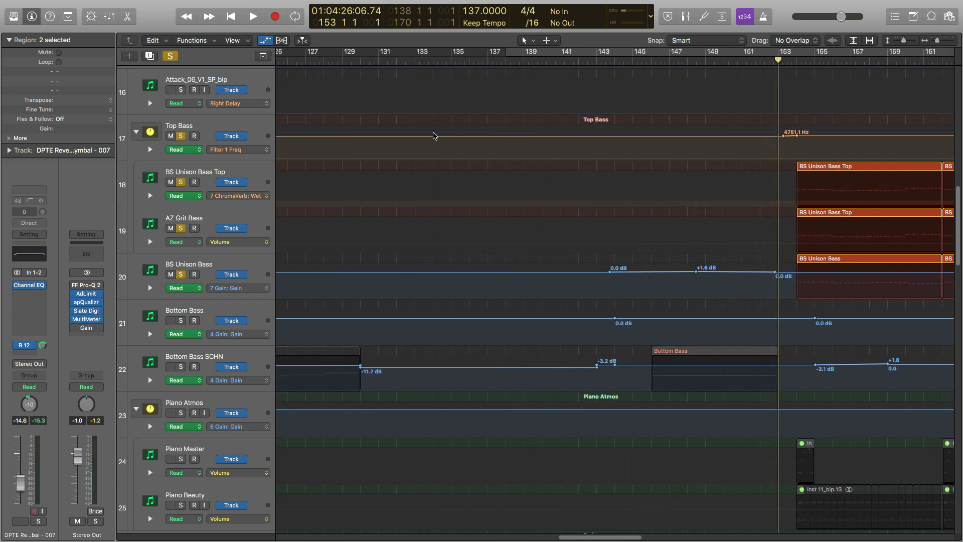
pyautogui.hscroll(-8, 434, 135)
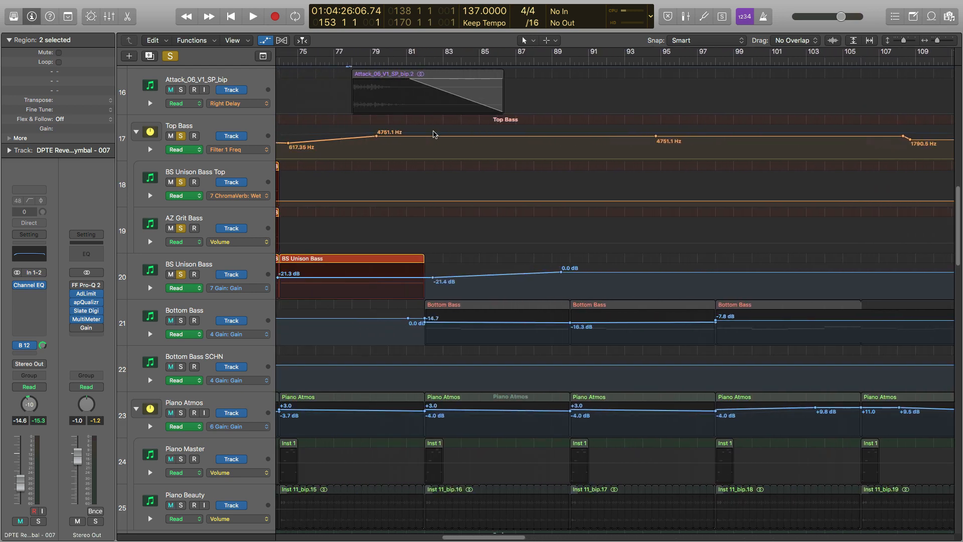
pyautogui.hscroll(-3, 434, 134)
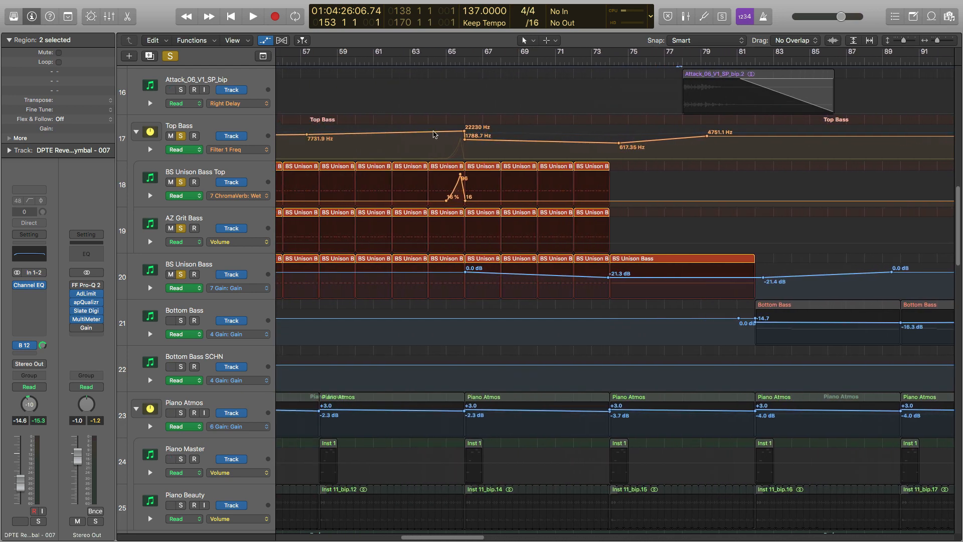
pyautogui.hscroll(-3, 440, 134)
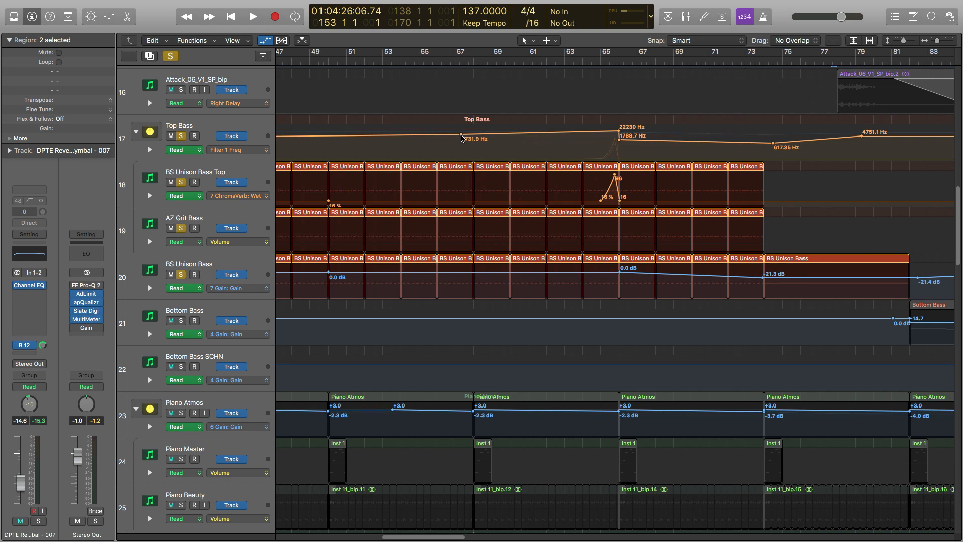
pyautogui.hscroll(-3, 454, 138)
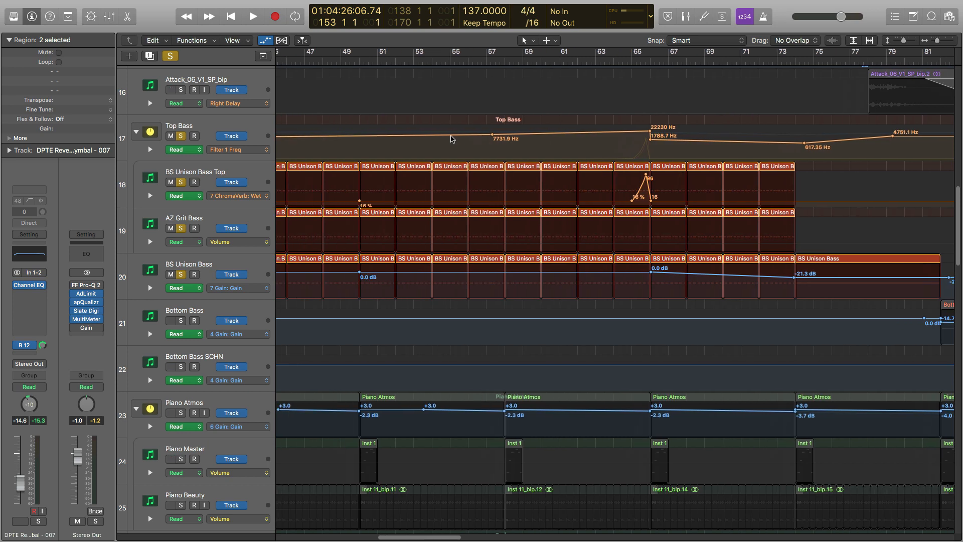
pyautogui.hscroll(-8, 361, 141)
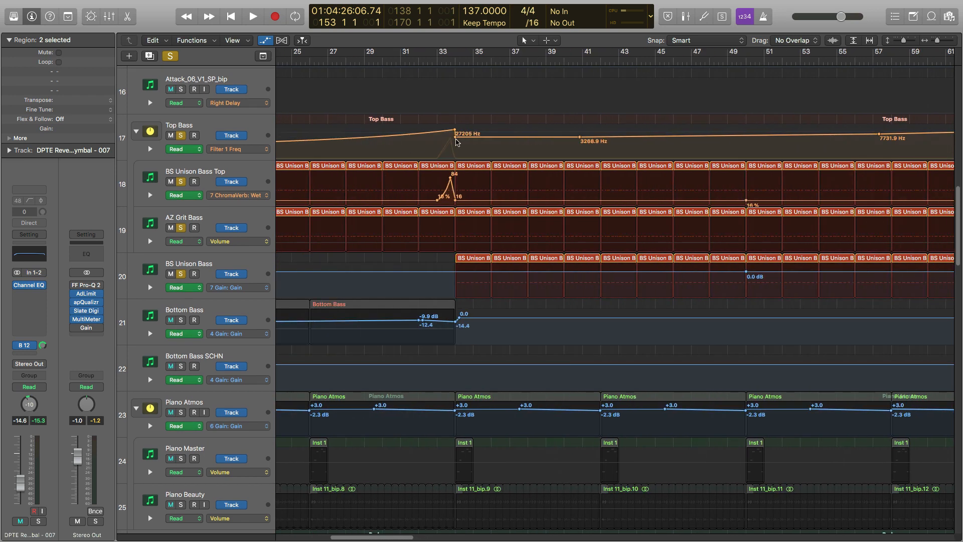
pyautogui.hscroll(-5, 456, 142)
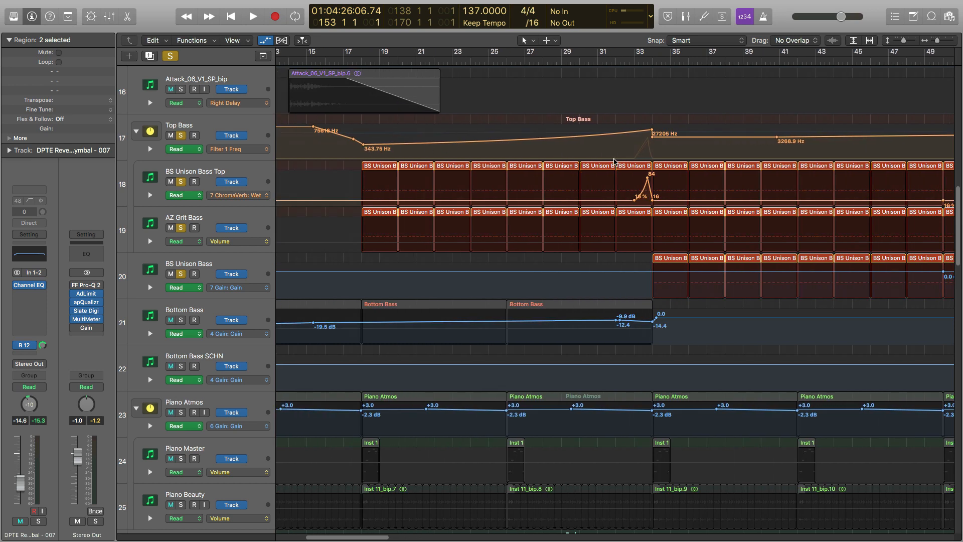
# Follow Top Bass's filter automation and BS Unison Bass Top's ChromaVerb Wet peaks forward from bar 33 to bar 153
pyautogui.hscroll(2, 615, 161)
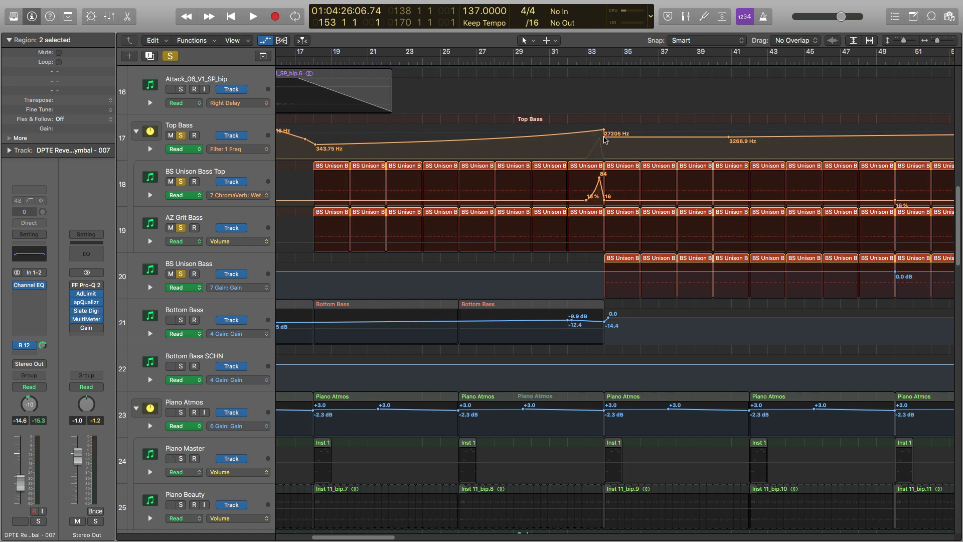
pyautogui.hscroll(3, 606, 140)
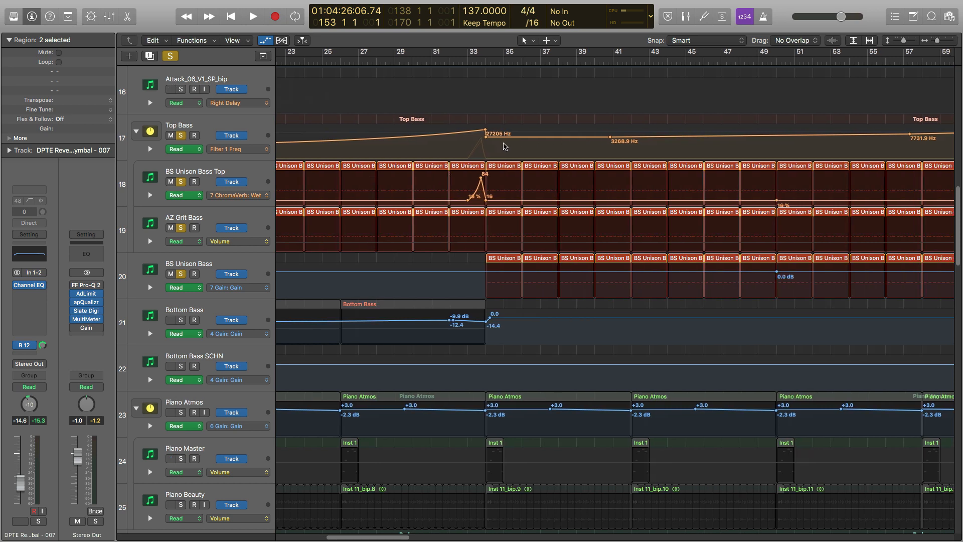
pyautogui.hscroll(3, 444, 227)
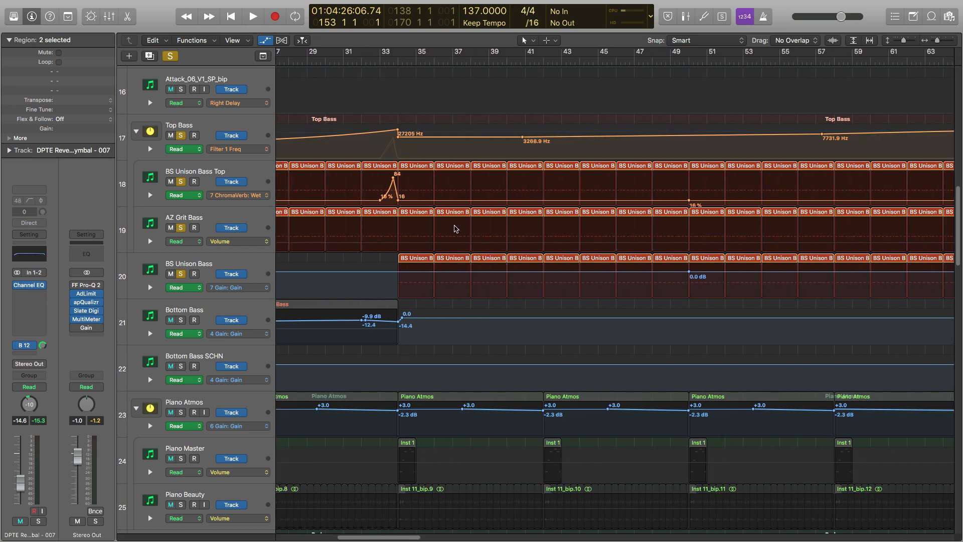
pyautogui.hscroll(10, 535, 160)
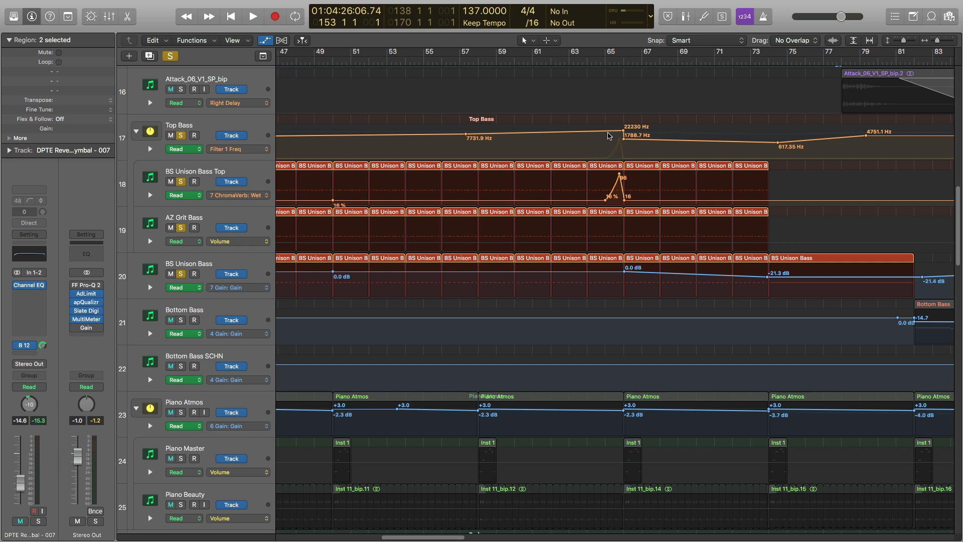
pyautogui.hscroll(15, 608, 135)
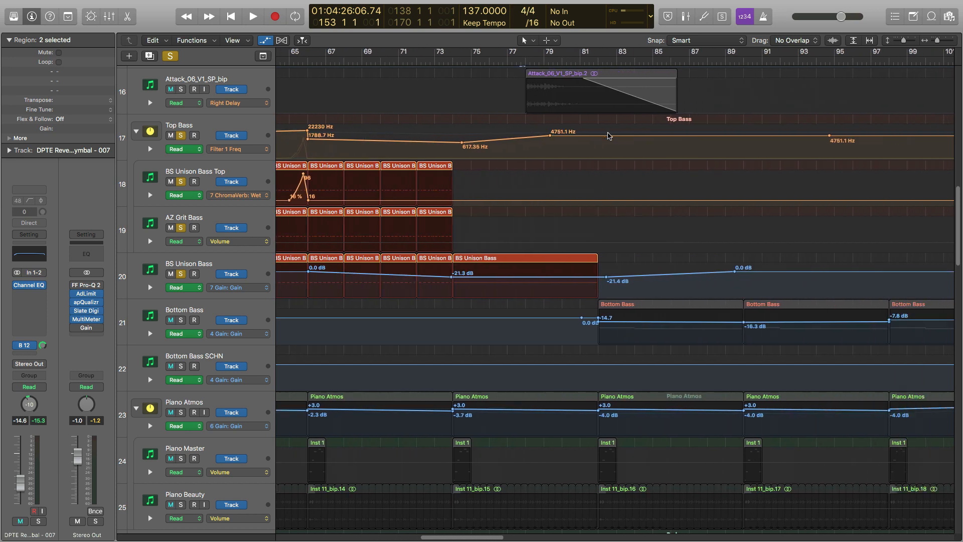
pyautogui.hscroll(18, 608, 135)
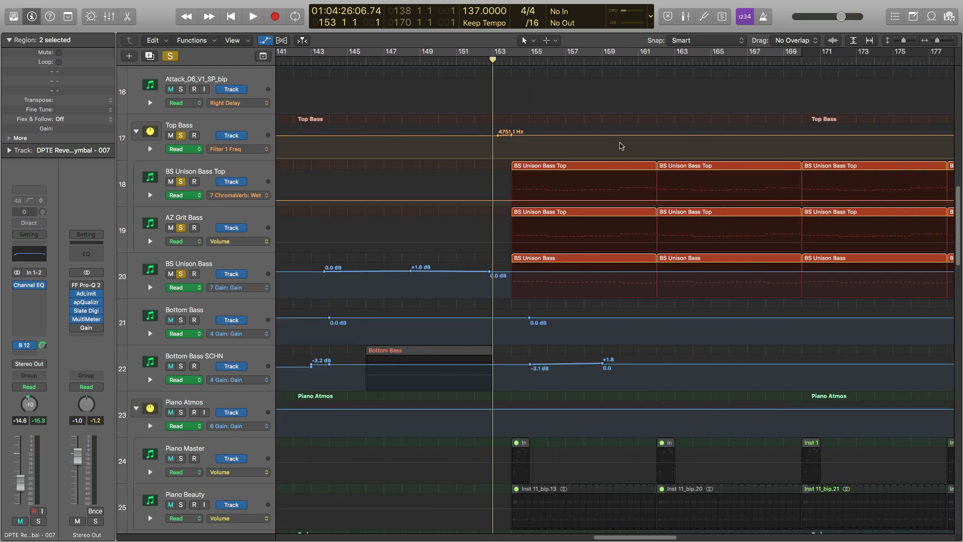
# Compare Top Bass's filter automation in the break from bar 71 with the sections from bars 153 and 209
pyautogui.hscroll(-20, 599, 146)
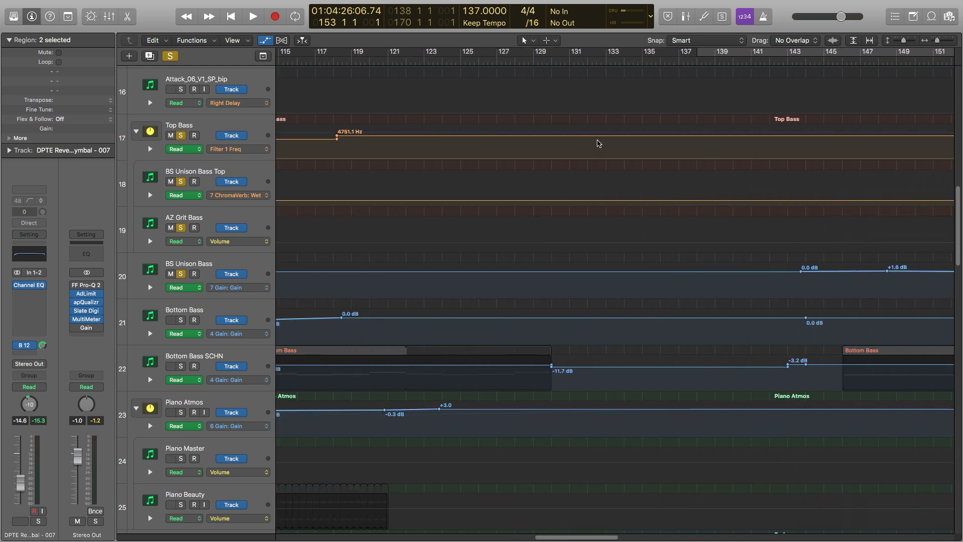
pyautogui.hscroll(-3, 598, 143)
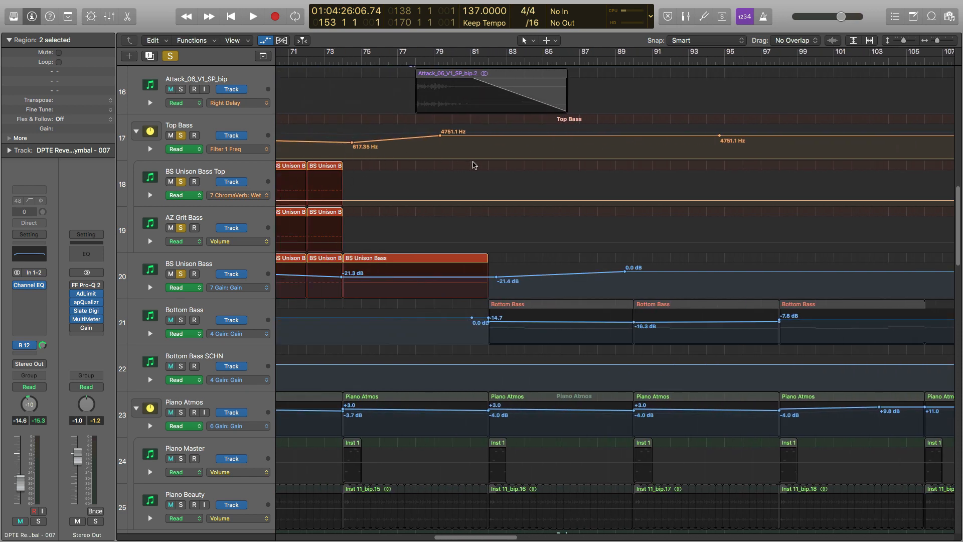
pyautogui.hscroll(20, 475, 165)
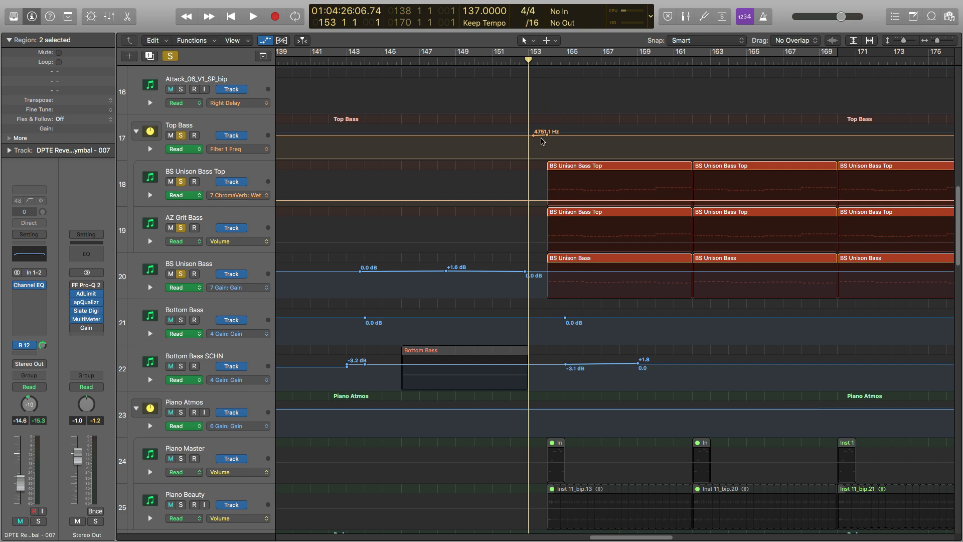
pyautogui.hscroll(15, 541, 140)
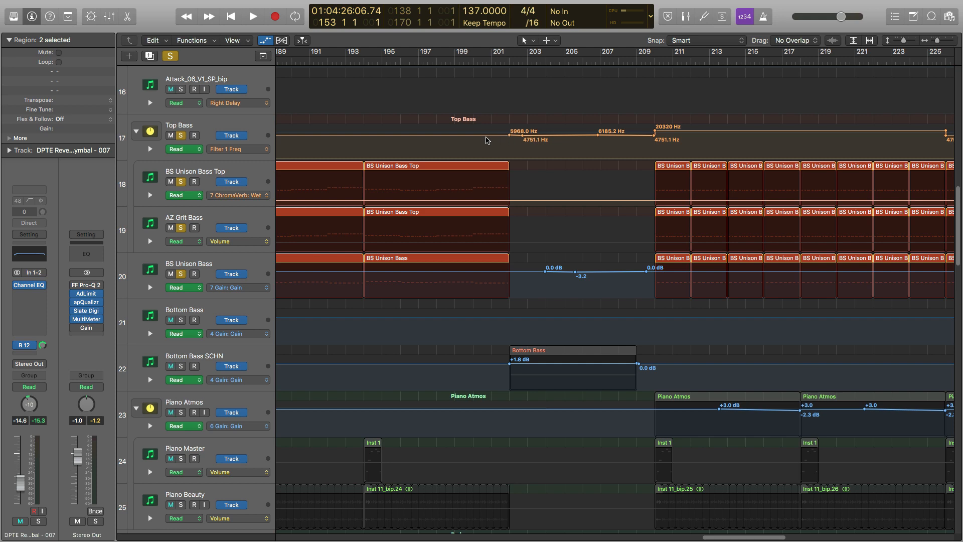
pyautogui.hscroll(-14, 486, 140)
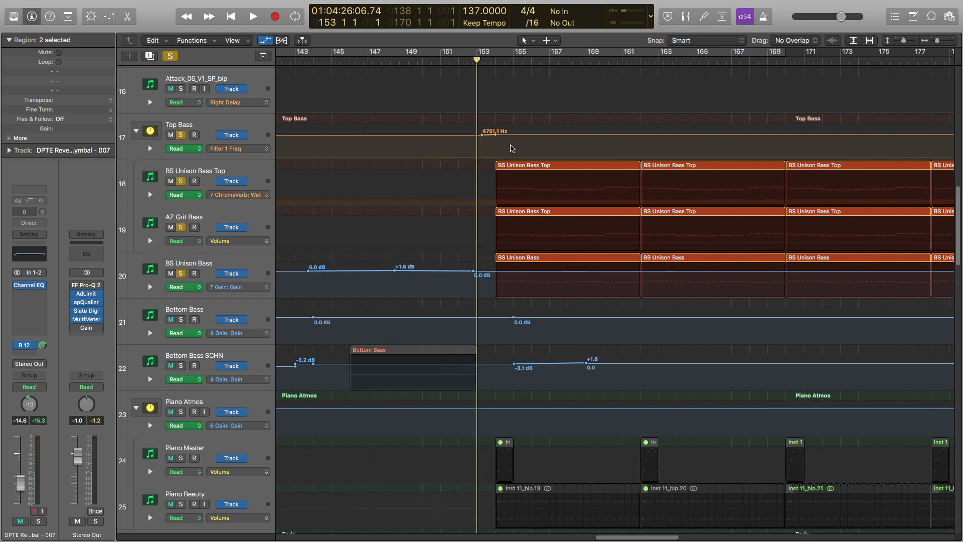
# Play the soloed bass tracks from bar 153 and check their regions and BS Unison Bass's gain automation up to bar 185
pyautogui.press('space')
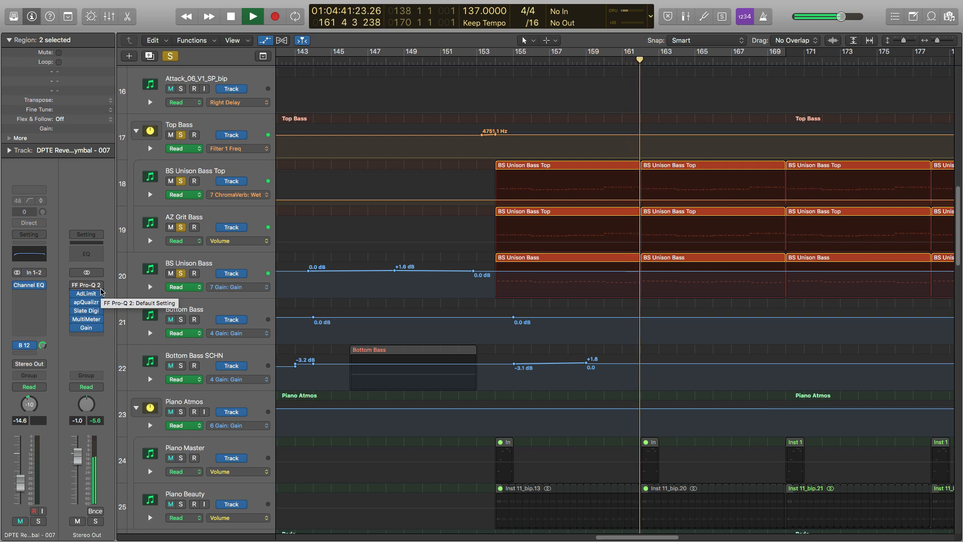
pyautogui.hscroll(10, 374, 201)
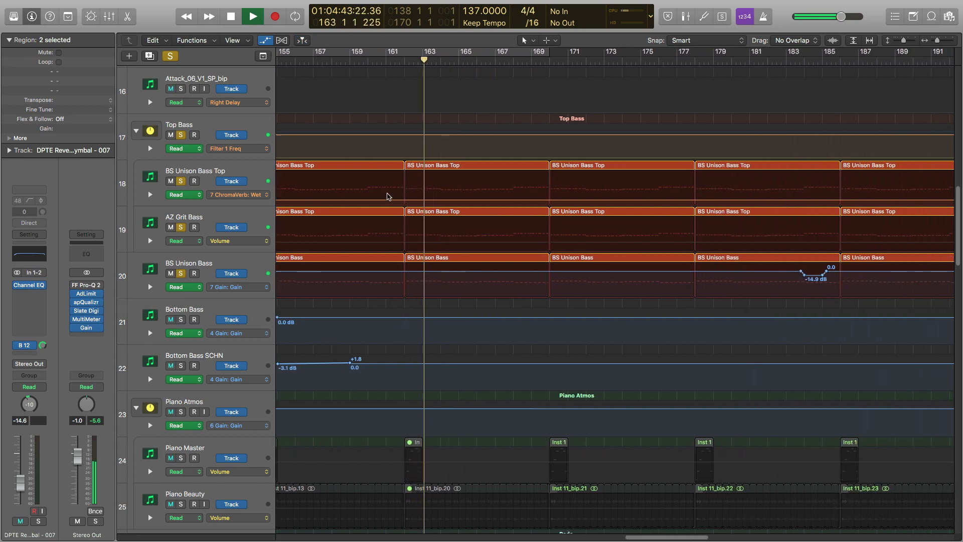
pyautogui.hscroll(7, 387, 195)
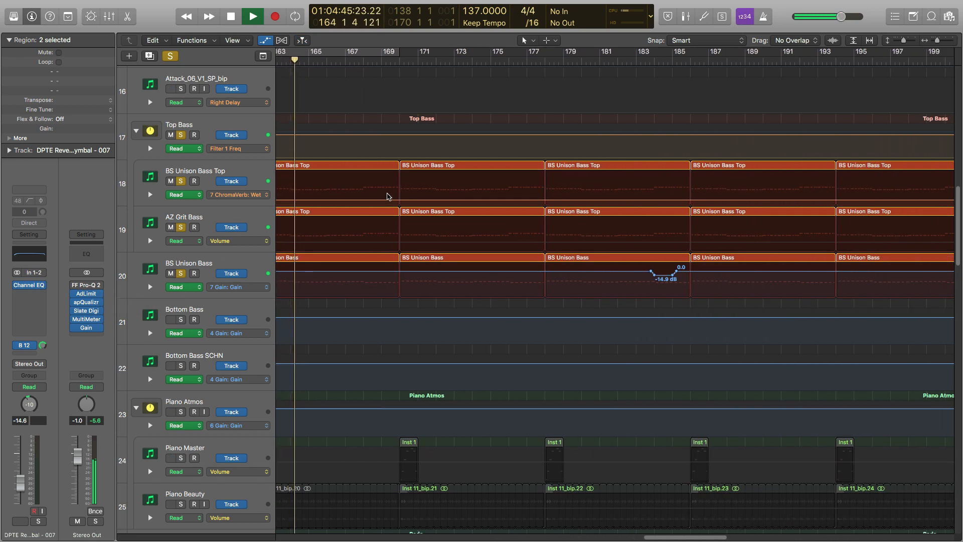
pyautogui.hscroll(-4, 387, 196)
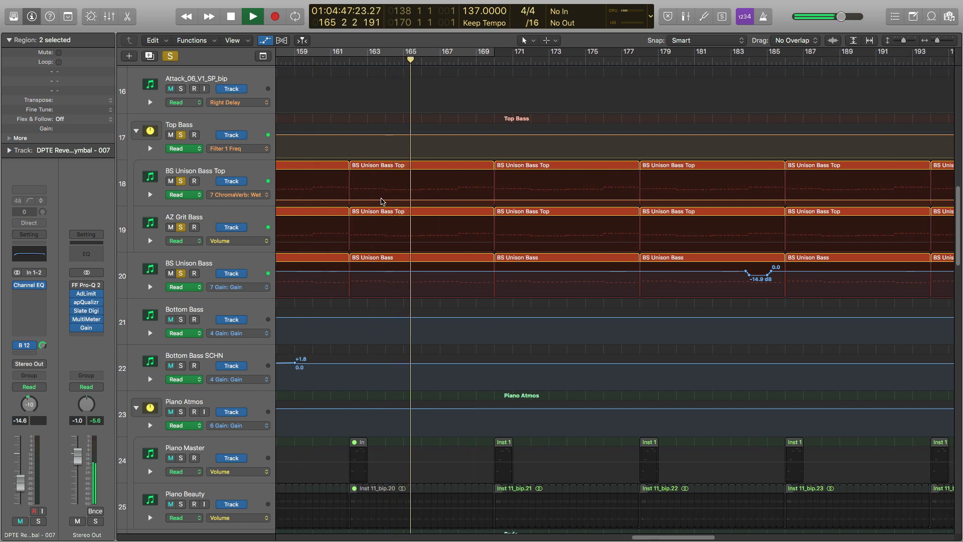
pyautogui.scroll(-1, 382, 201)
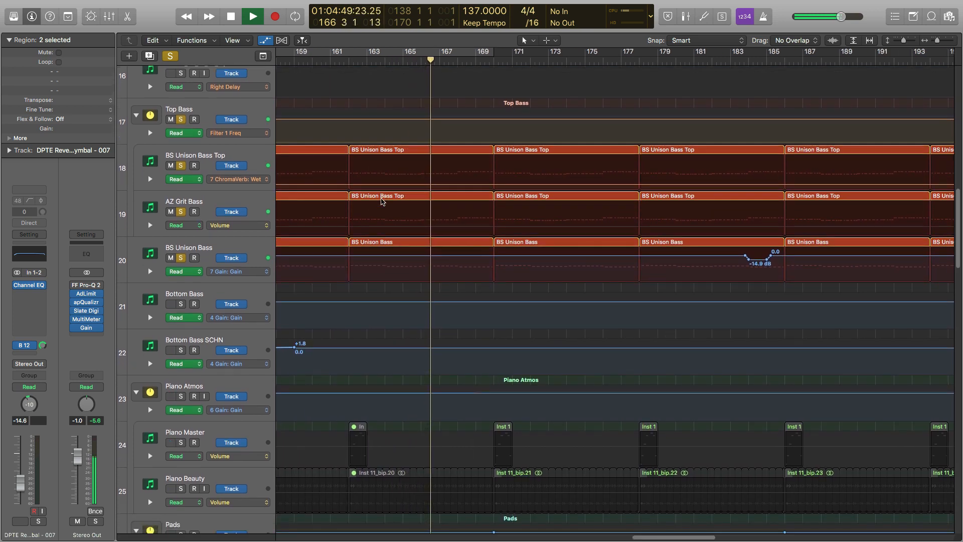
pyautogui.scroll(-6, 382, 201)
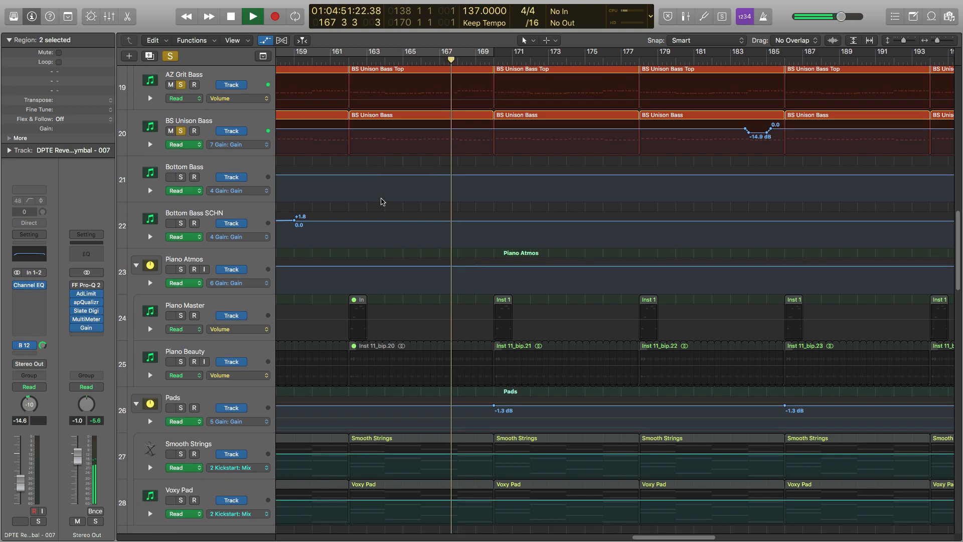
# Return to the bass group, follow its regions to bar 201, and clear all solos to hear the full mix during playback
pyautogui.scroll(10, 382, 202)
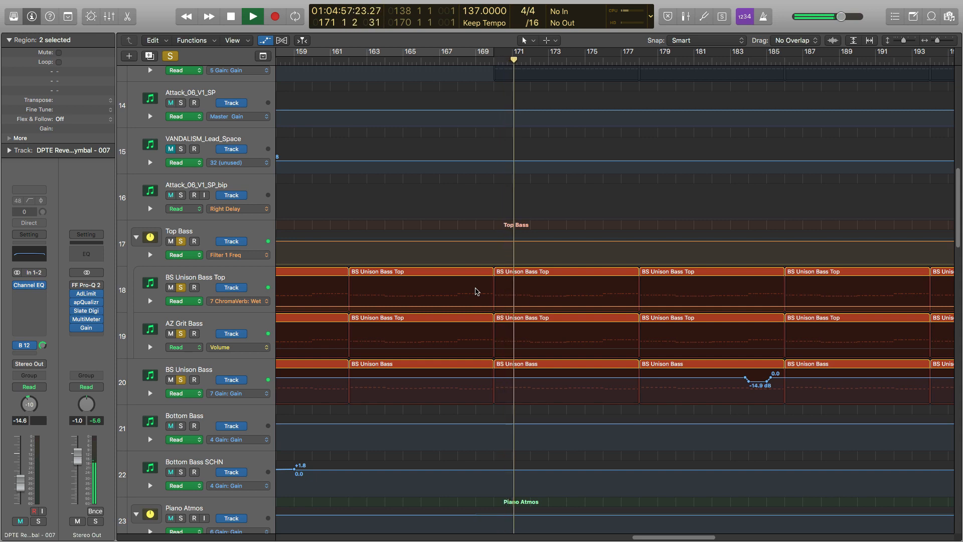
pyautogui.hscroll(3, 490, 290)
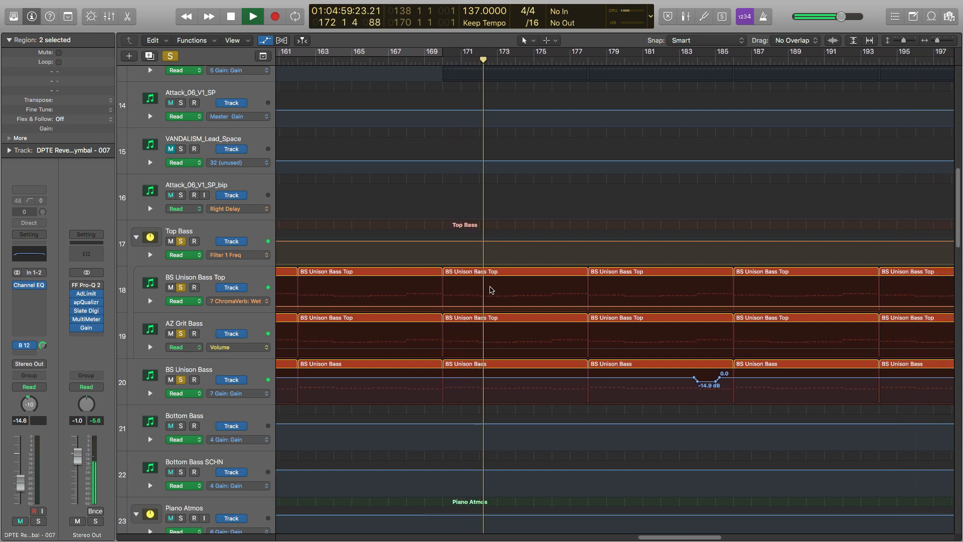
pyautogui.hscroll(5, 491, 290)
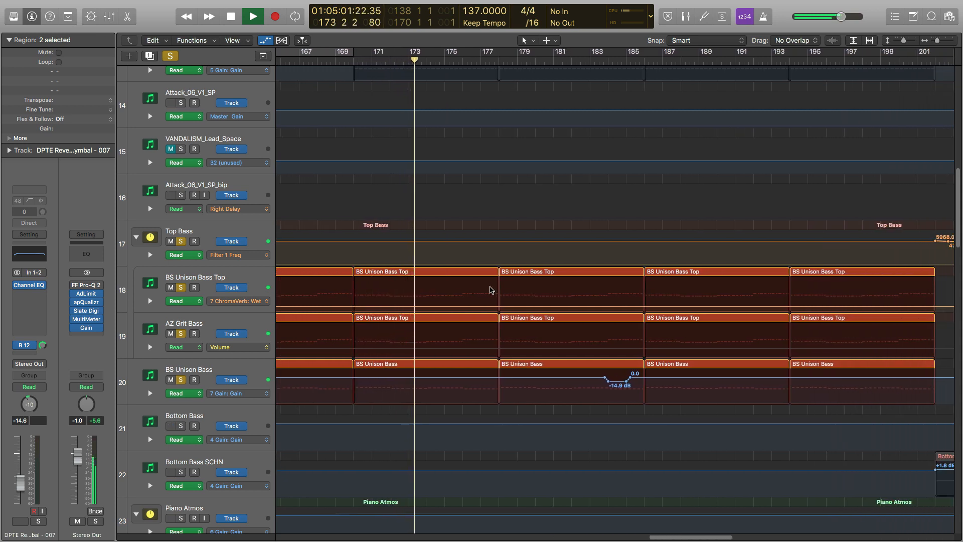
pyautogui.hscroll(3, 490, 290)
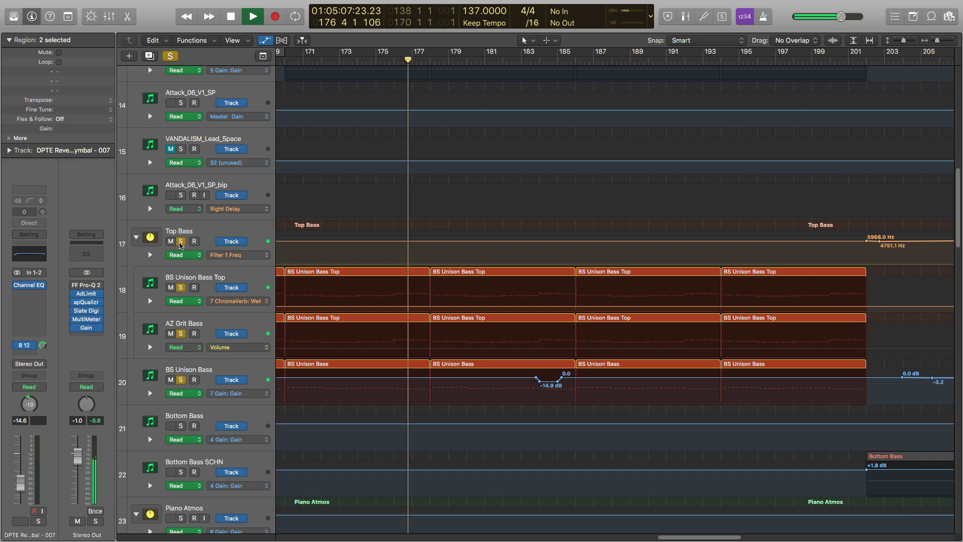
pyautogui.click(171, 57)
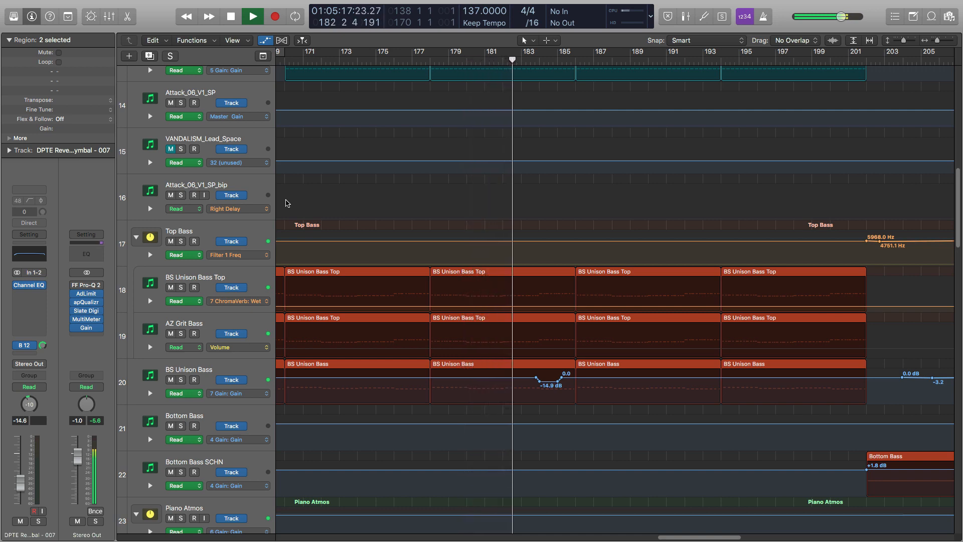
pyautogui.moveTo(74, 331)
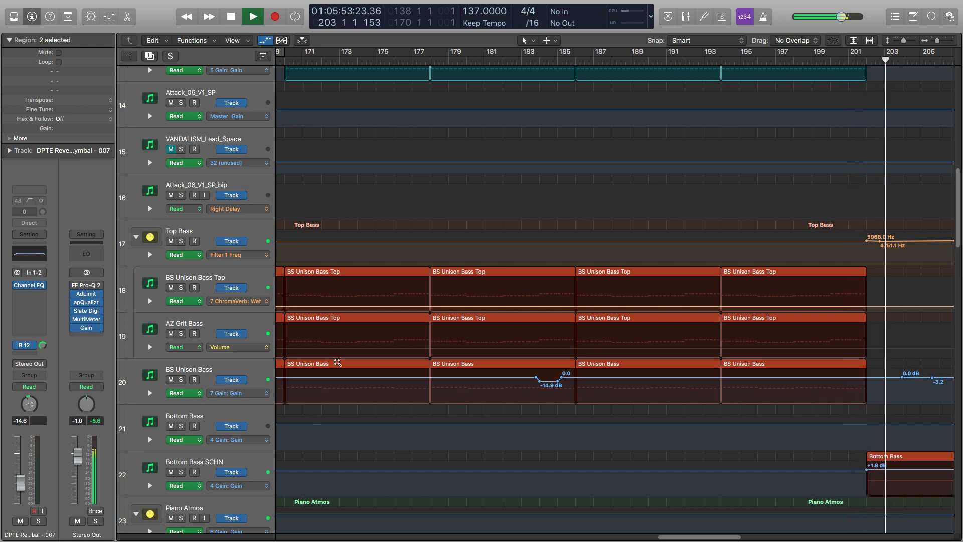
# Show the whole arrangement without track automation and play the full mix from bar 201
pyautogui.keyDown('ctrl'); pyautogui.keyDown('alt'); pyautogui.click(399, 295); pyautogui.keyUp('alt'); pyautogui.keyUp('ctrl')
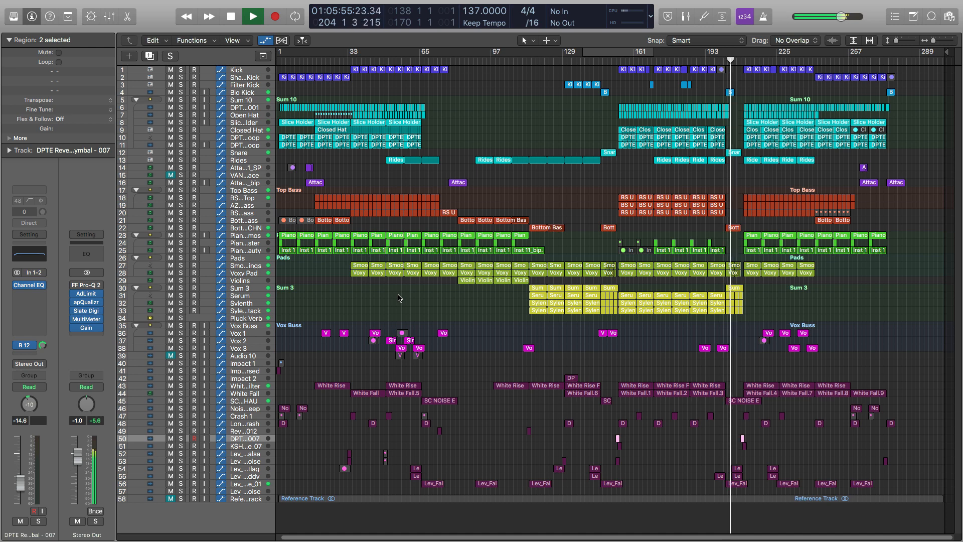
pyautogui.press('a')
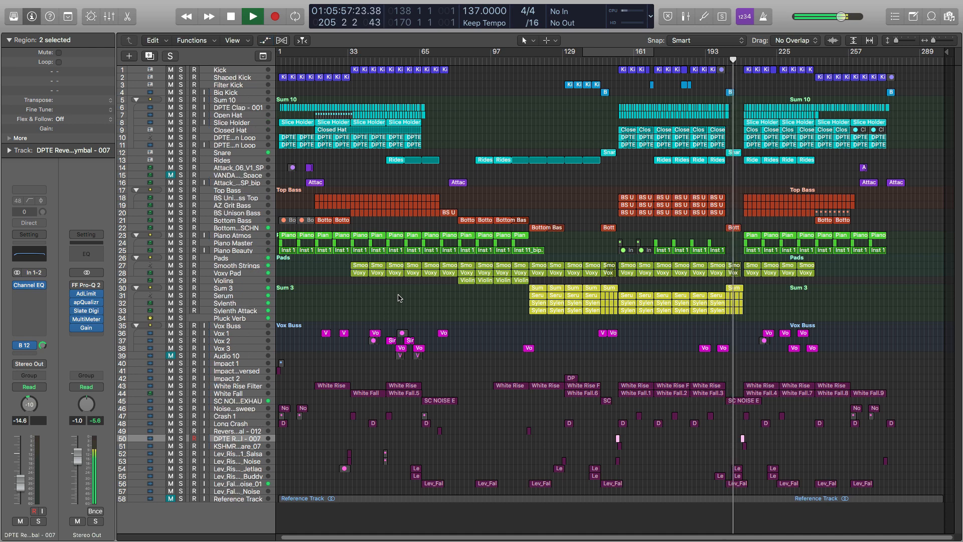
pyautogui.press('space')
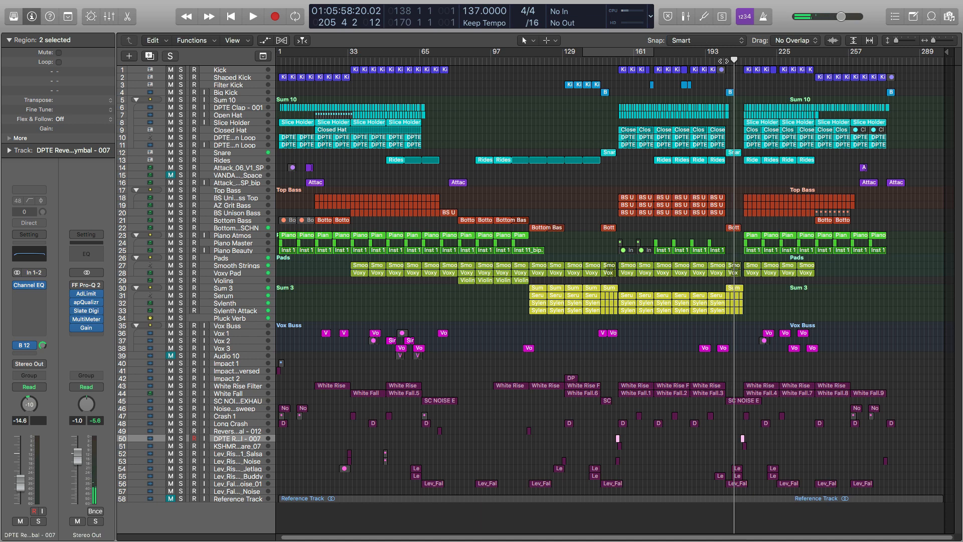
pyautogui.click(724, 59)
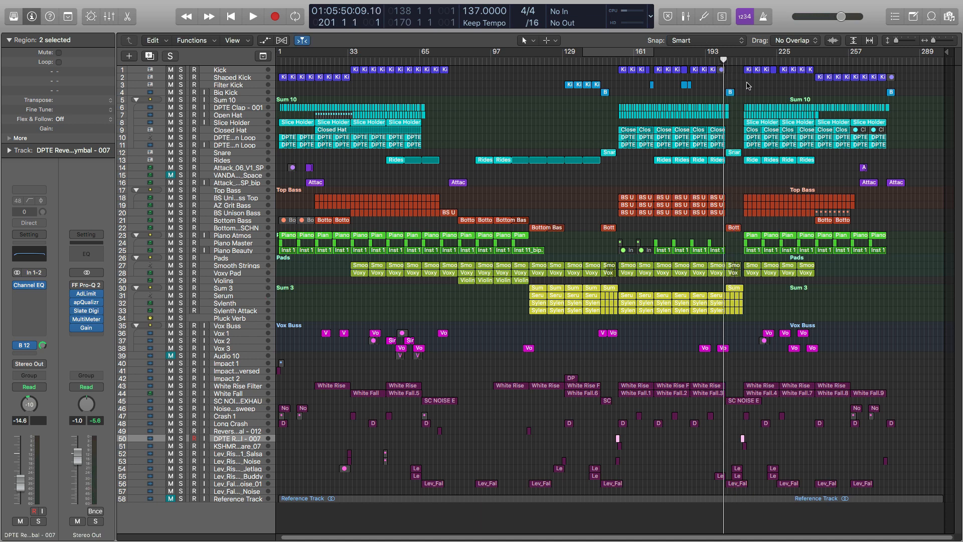
pyautogui.press('space')
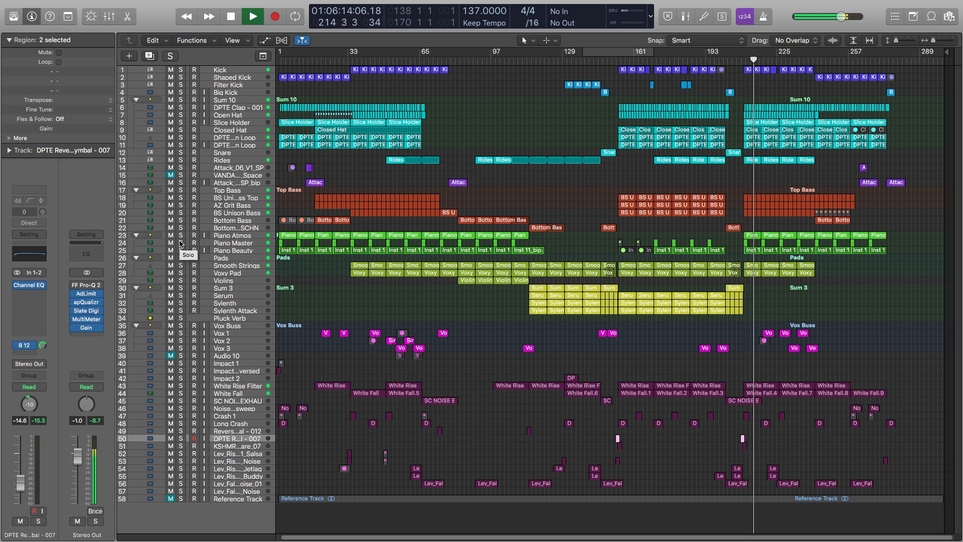
# Toggle the Stereo Out Gain plug-in's bypass during full-mix playback and display the Pads track's Filter 1 Freq automation
pyautogui.click(75, 328)
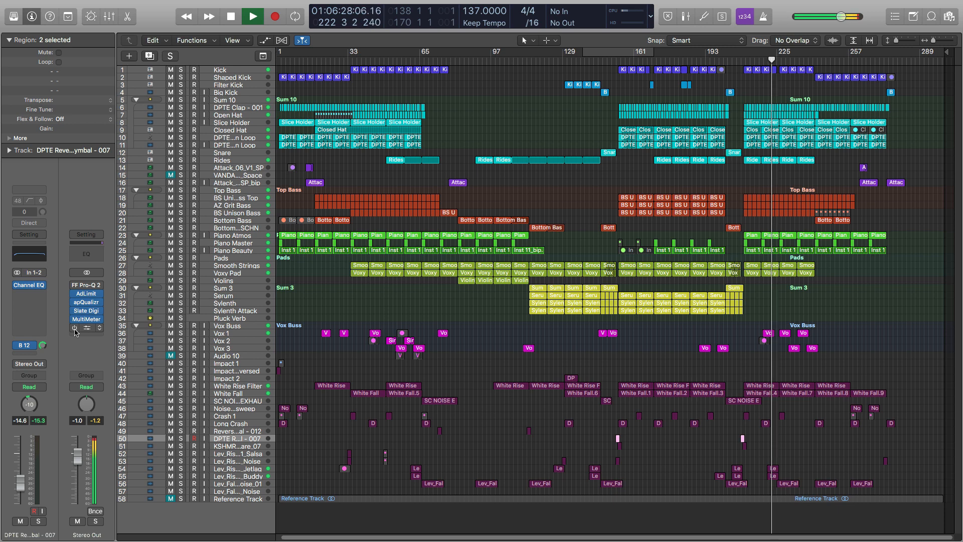
pyautogui.moveTo(75, 333)
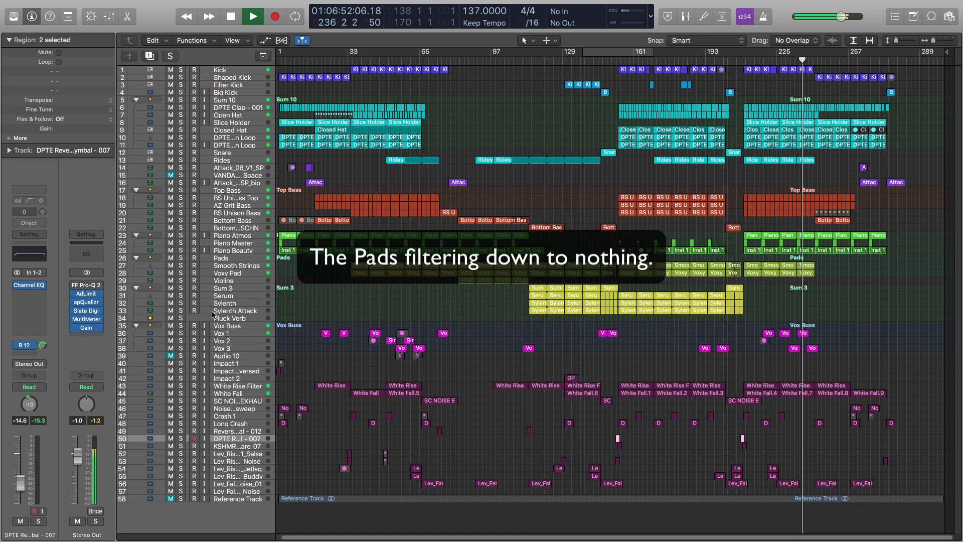
pyautogui.click(213, 259)
pyautogui.press('a')
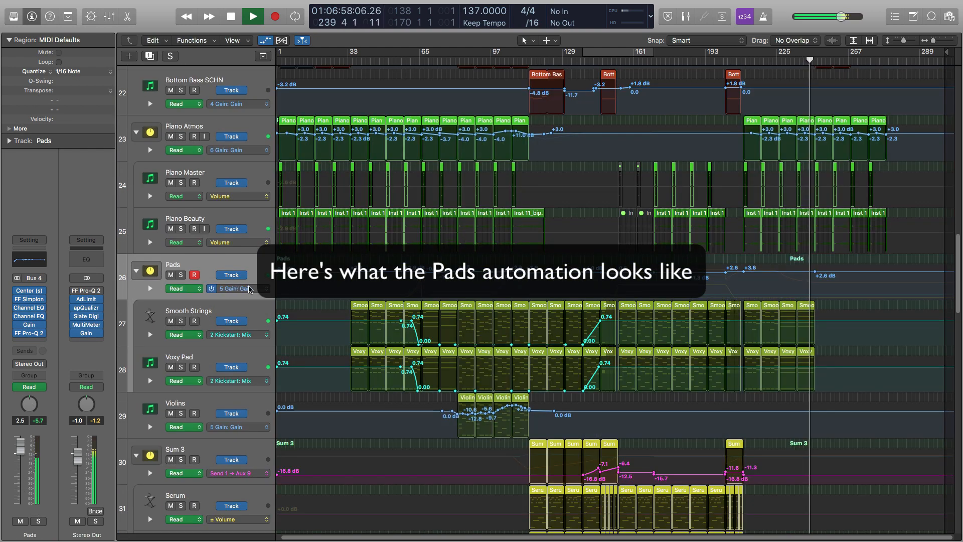
pyautogui.click(263, 290)
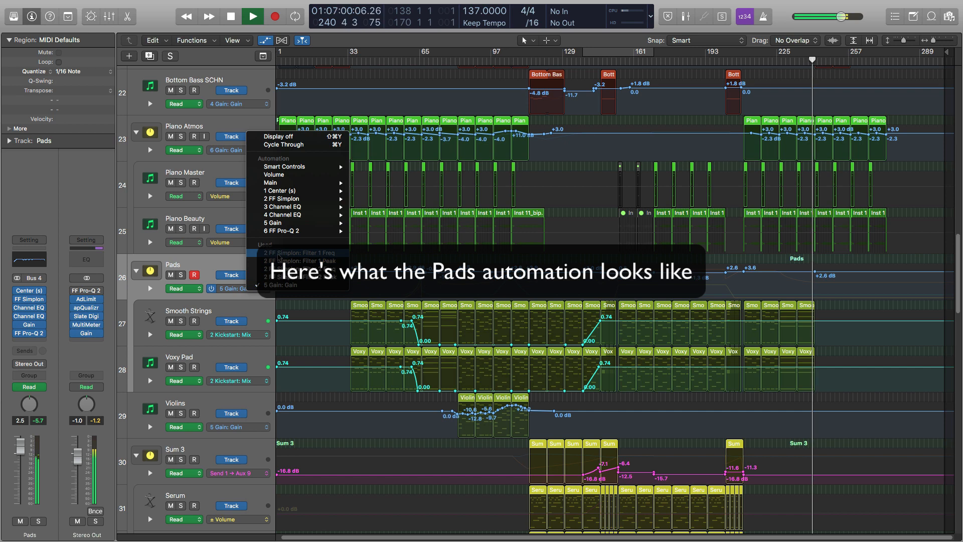
pyautogui.click(278, 257)
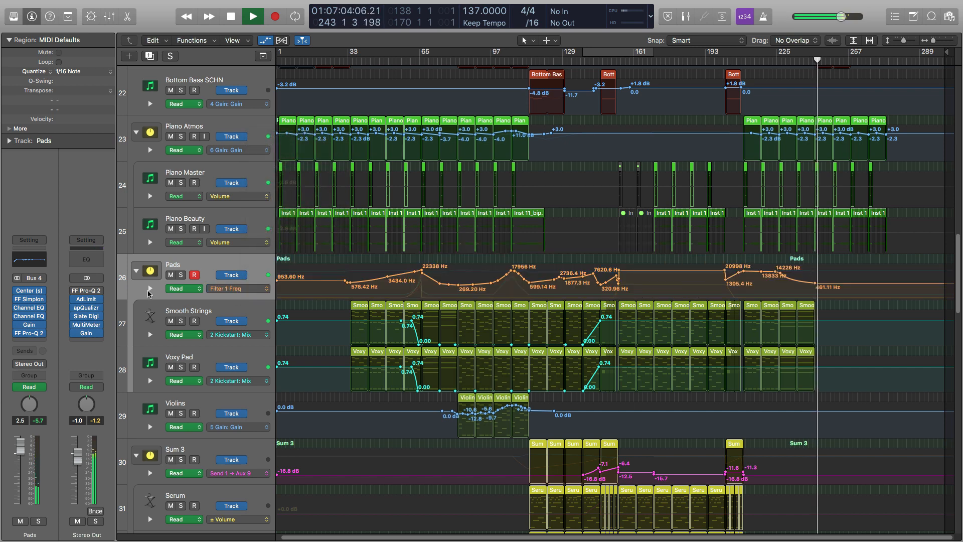
# Inspect the Pads track's FF Simplon filter settings during playback and return to the whole arrangement
pyautogui.click(29, 299)
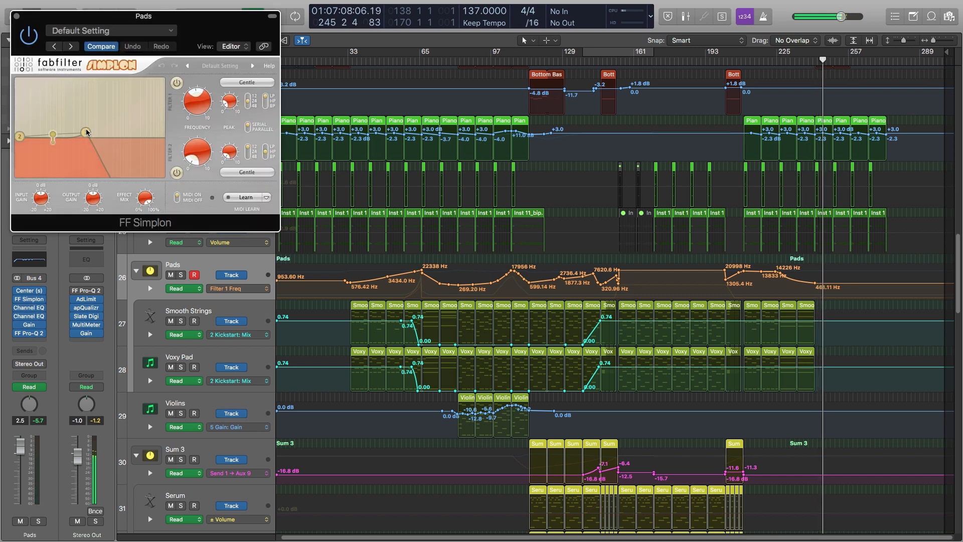
pyautogui.moveTo(191, 106)
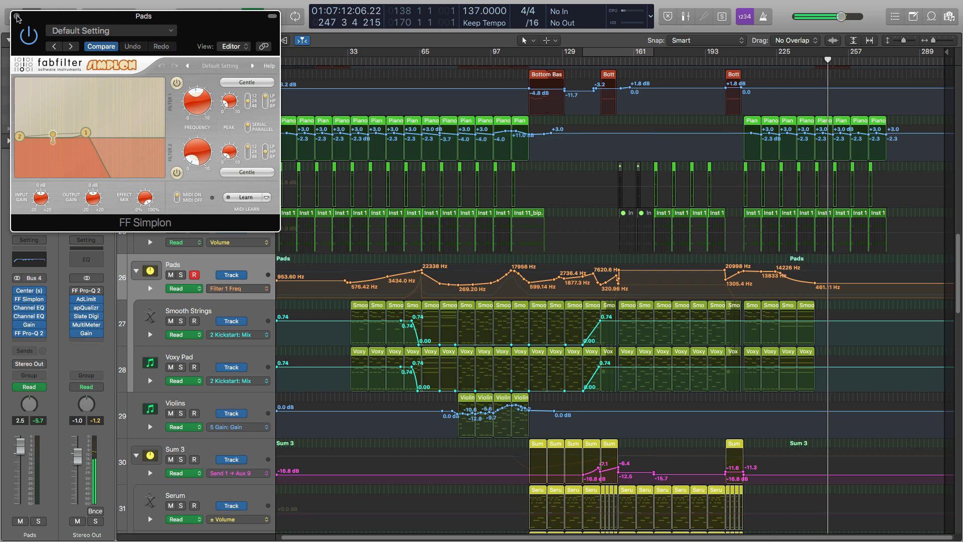
pyautogui.click(16, 16)
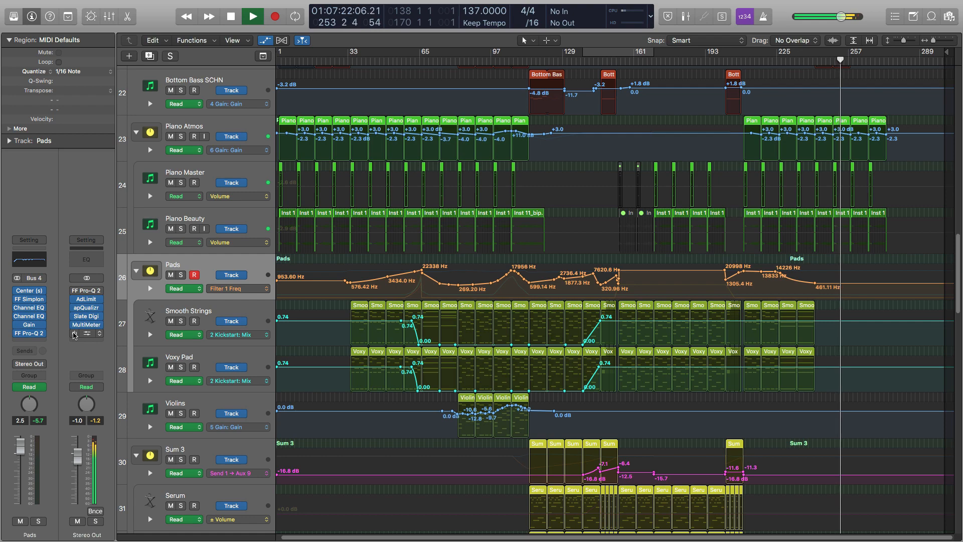
pyautogui.press('z')
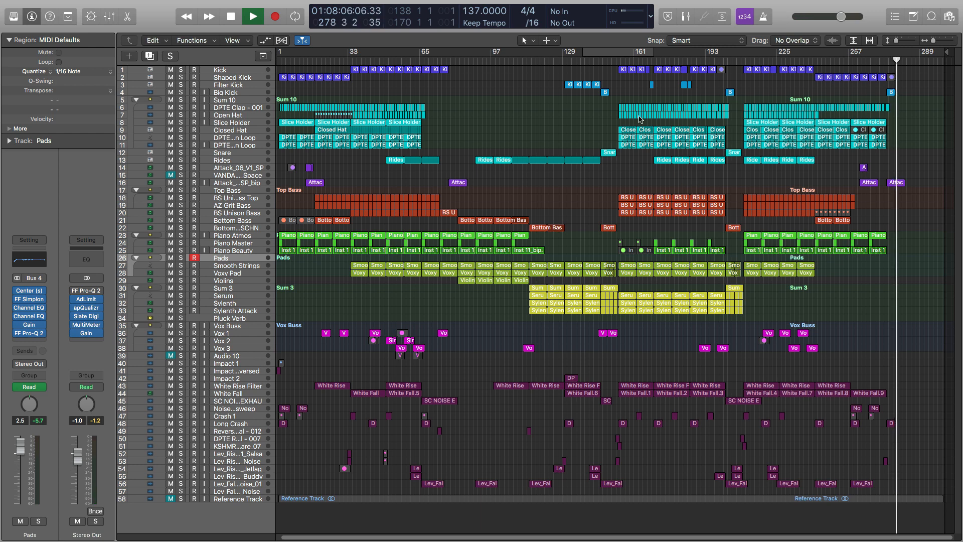
# Solo the Lev_Riser Jetlag and Lev_Riser Buddy tracks and play them from bar 61
pyautogui.click(618, 60)
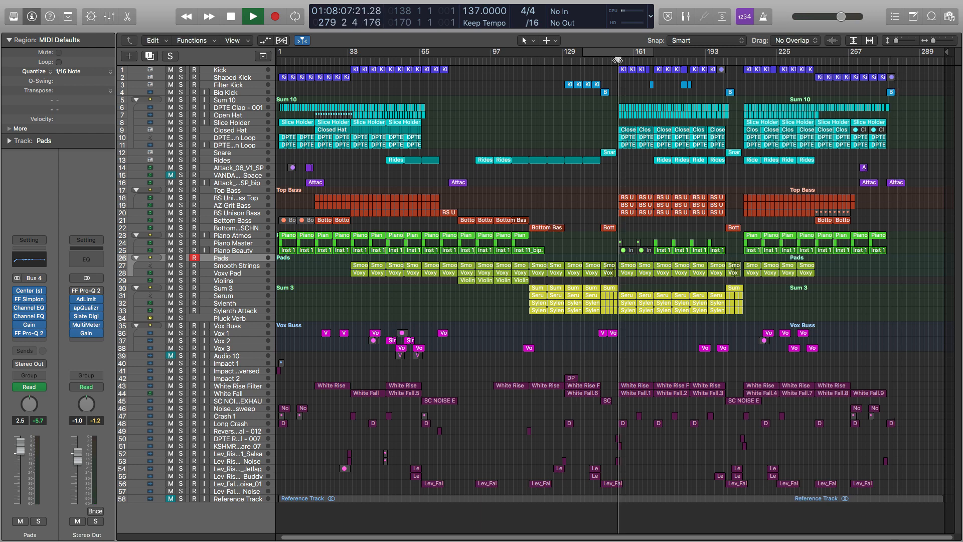
pyautogui.press('space')
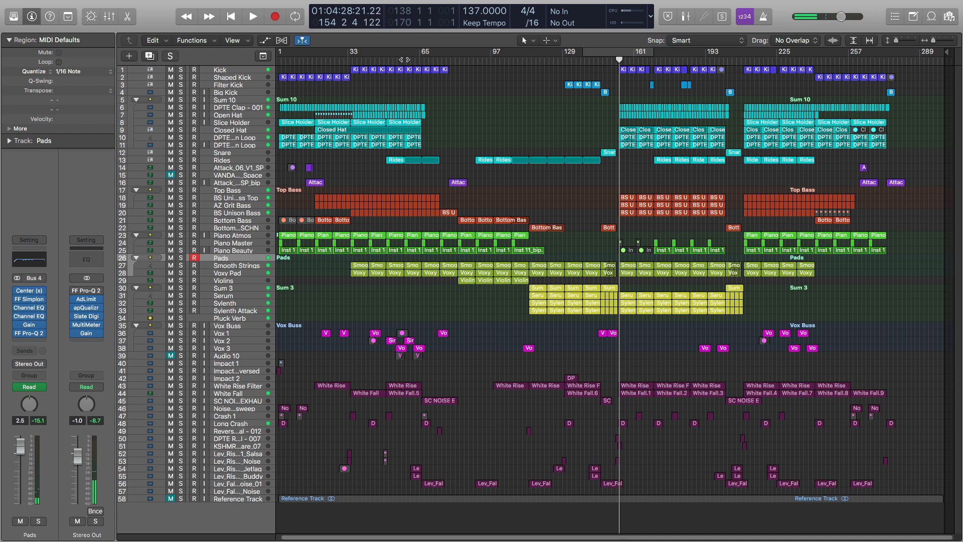
pyautogui.click(406, 60)
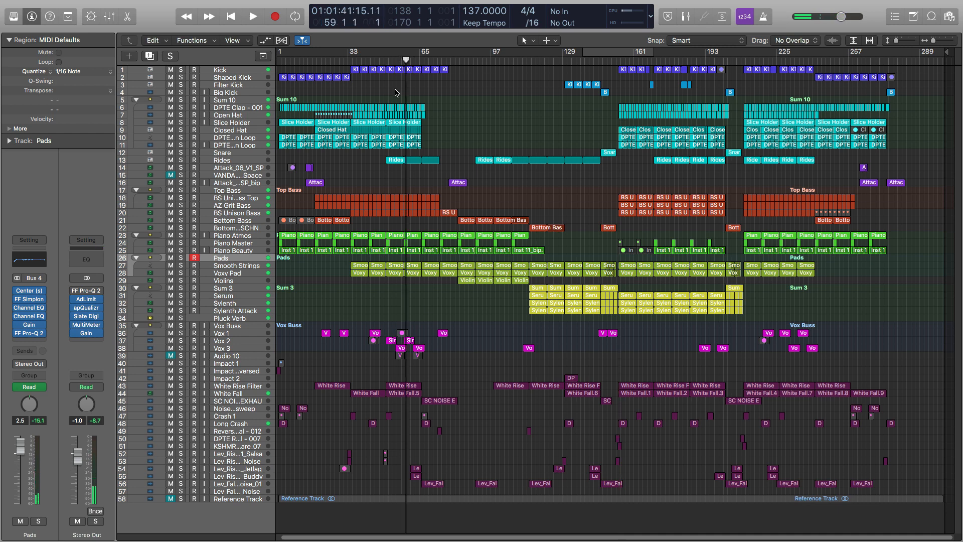
pyautogui.click(248, 471)
pyautogui.click(246, 477)
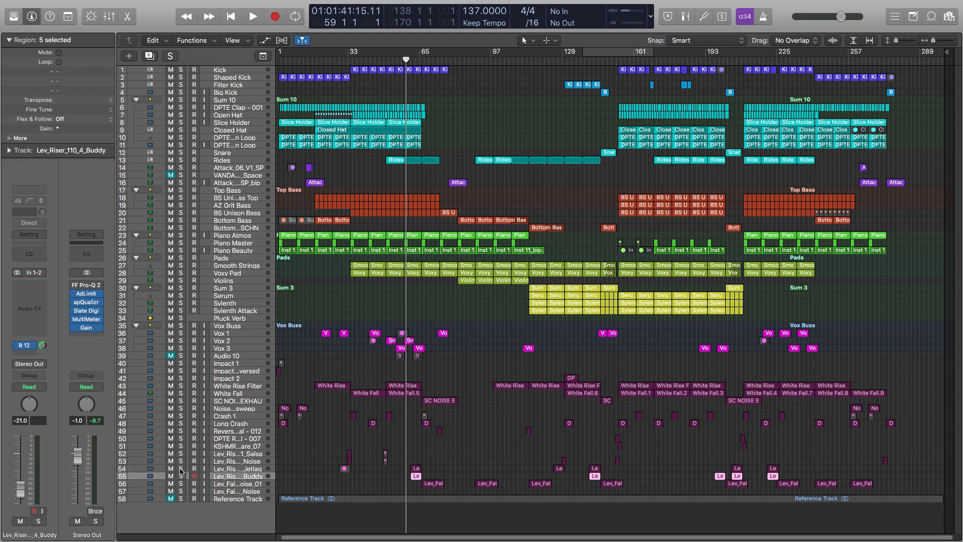
pyautogui.click(181, 469)
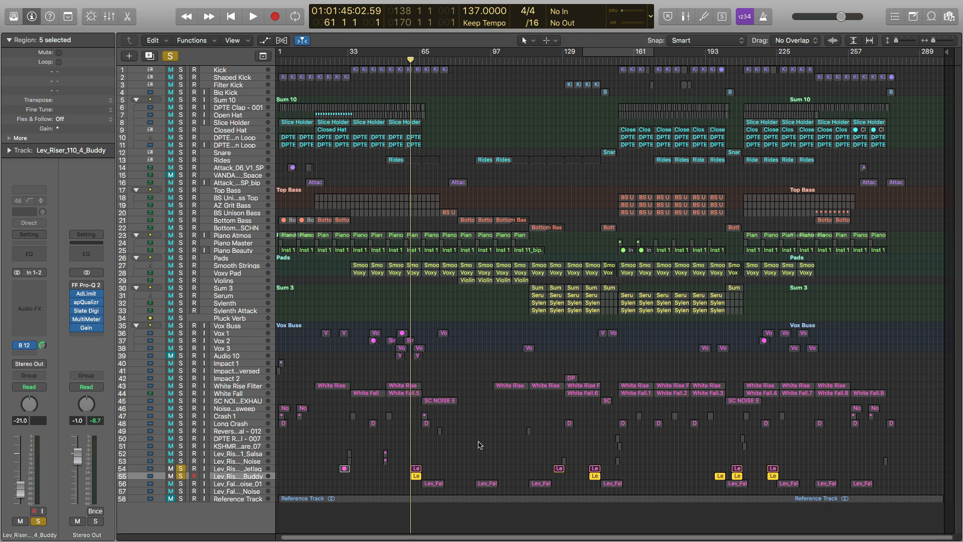
pyautogui.press('space')
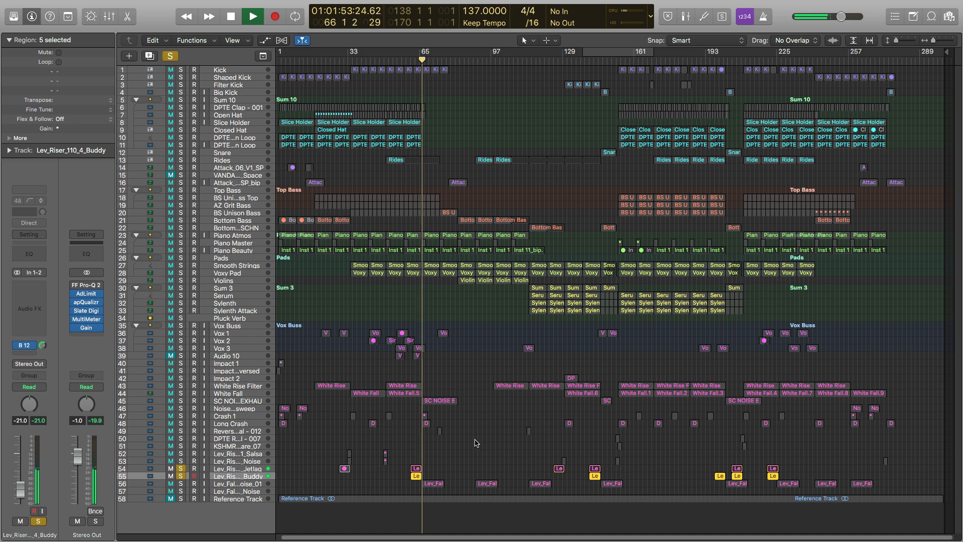
pyautogui.press('space')
# Return to bar 61, clear the riser solos and play the full mix through the transition to bar 68
pyautogui.click(411, 57)
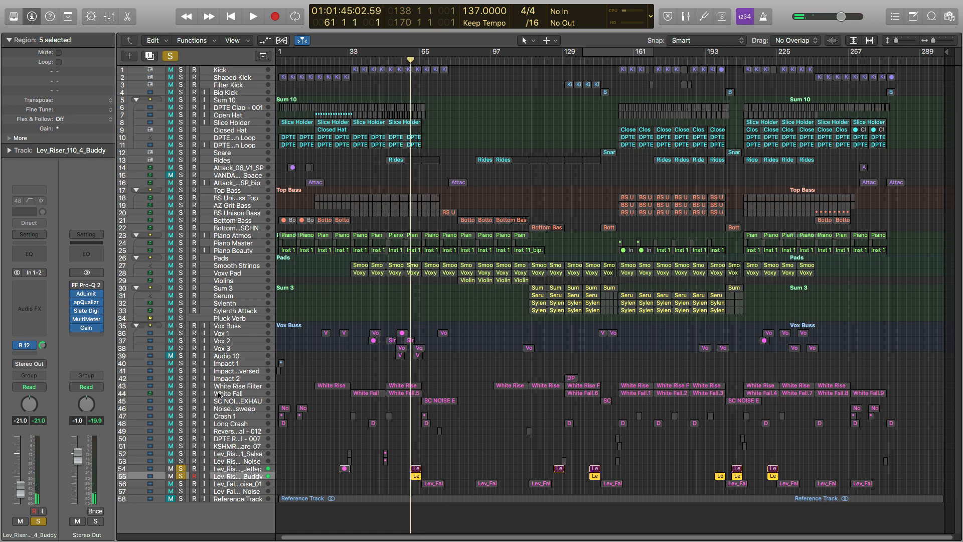
pyautogui.click(181, 470)
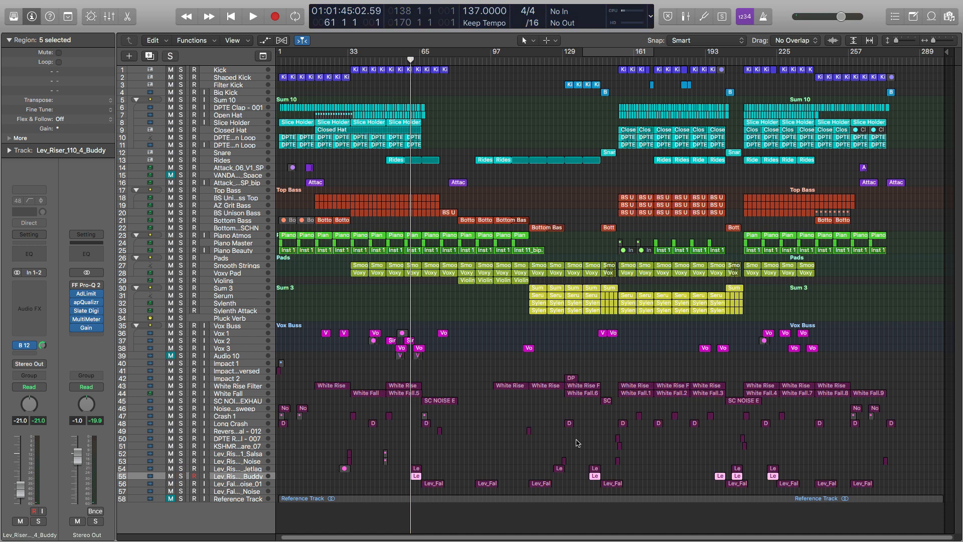
pyautogui.press('space')
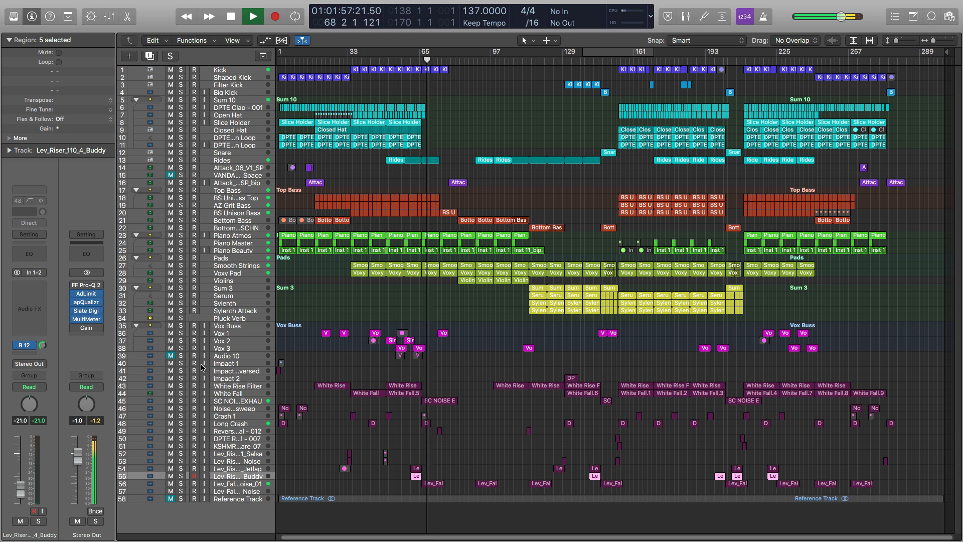
pyautogui.press('space')
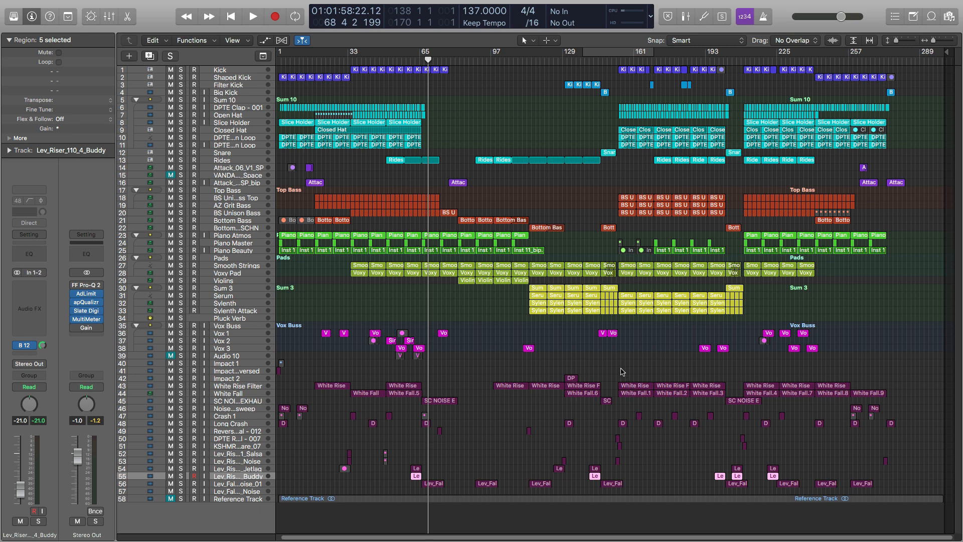
# Solo White Rise Filter and White Fall and play them from bar 154 with their gain automation shown
pyautogui.moveTo(614, 356); pyautogui.dragTo(696, 462)
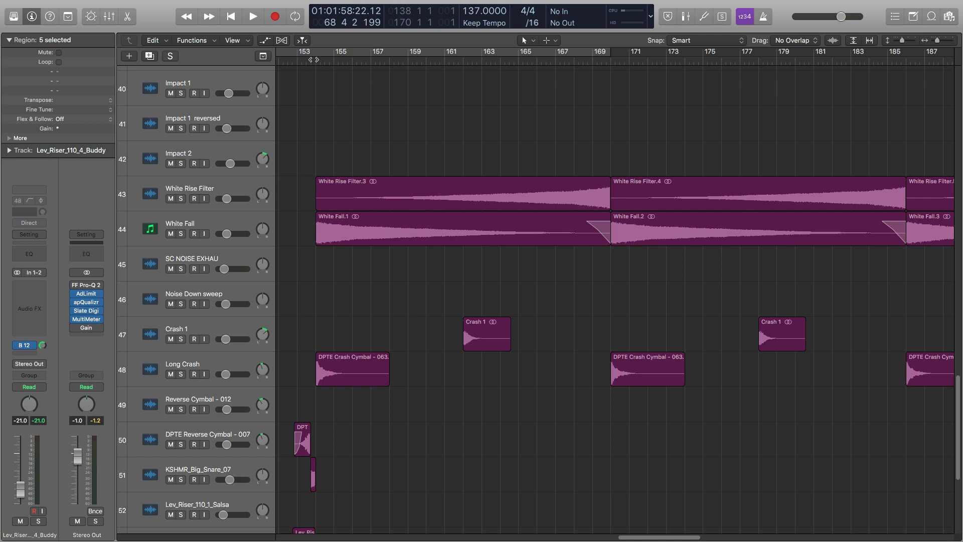
pyautogui.click(180, 199)
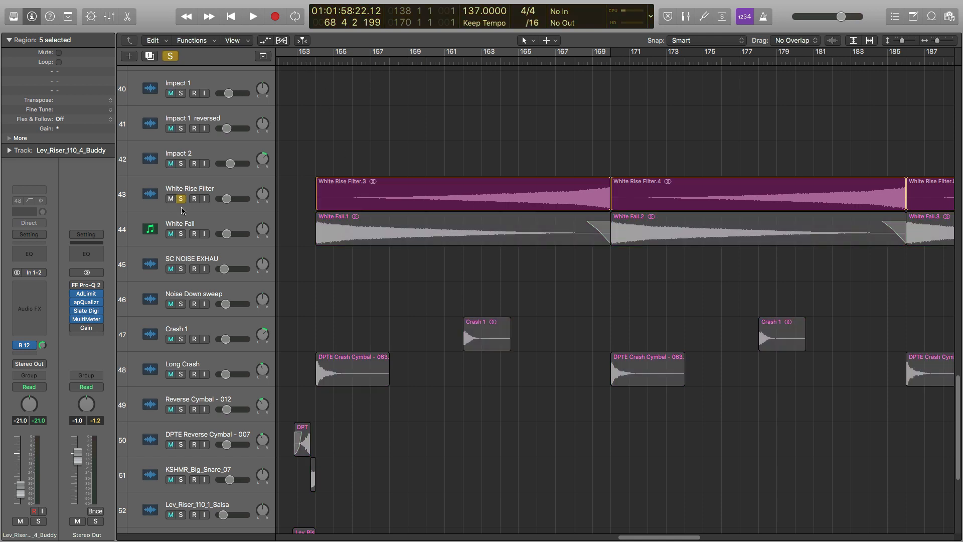
pyautogui.click(181, 235)
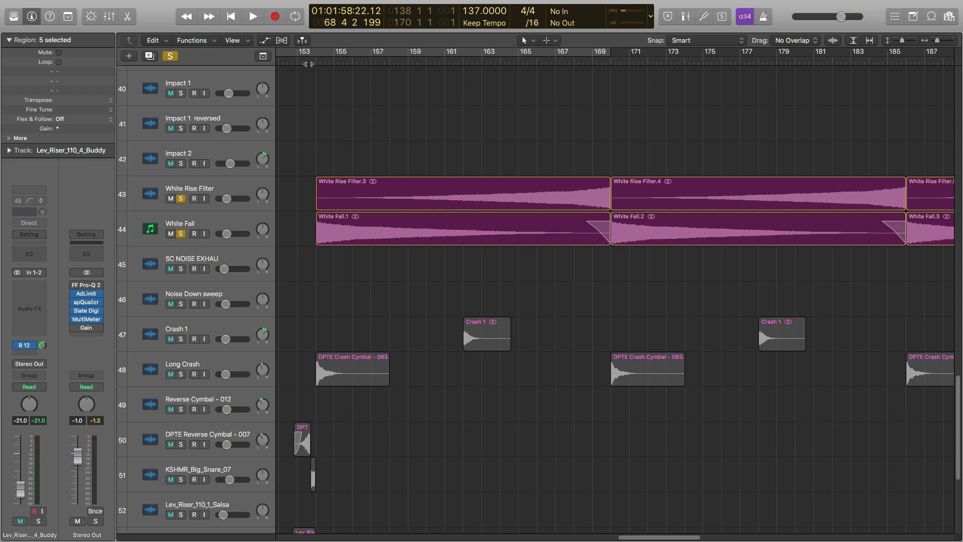
pyautogui.click(314, 60)
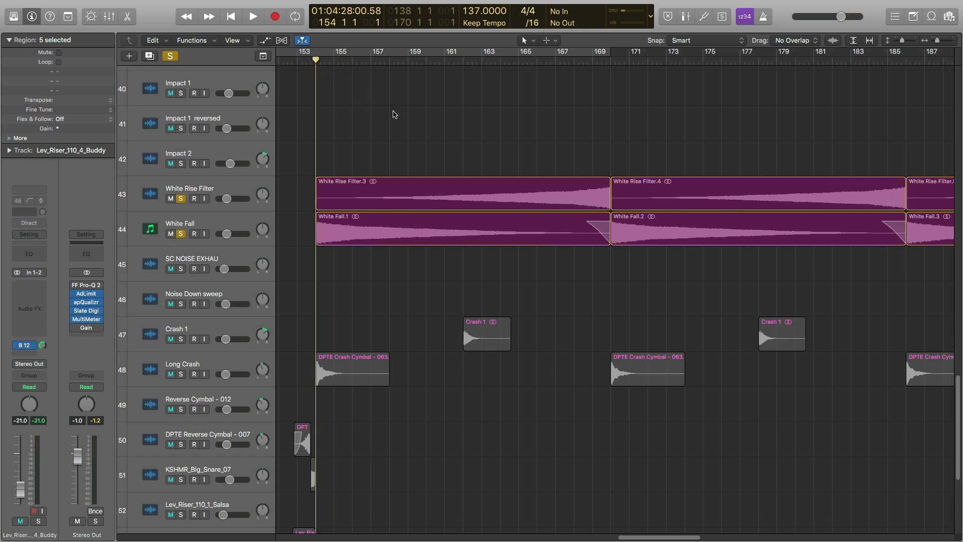
pyautogui.press('a')
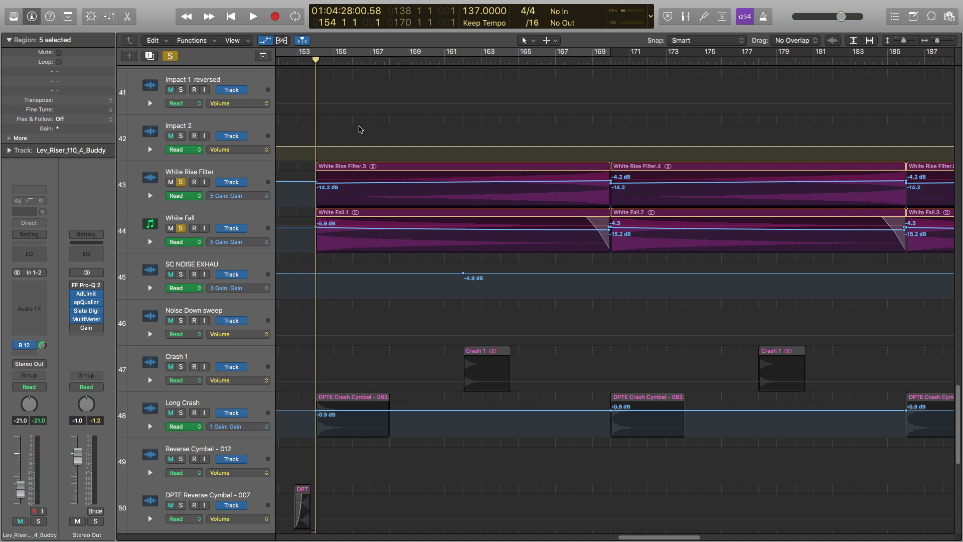
pyautogui.press('space')
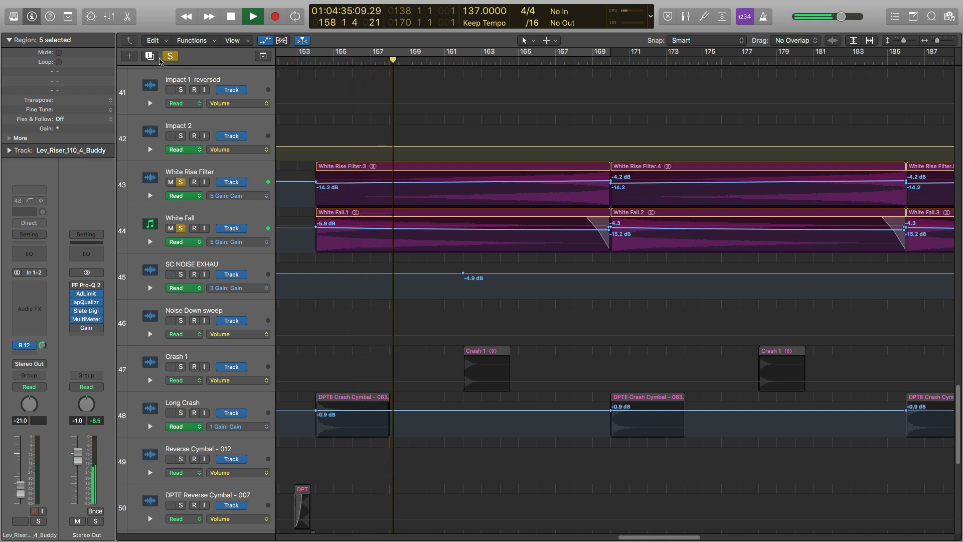
# Compare the full mix with the soloed white noise tracks and return to the whole arrangement with all solos cleared
pyautogui.click(171, 56)
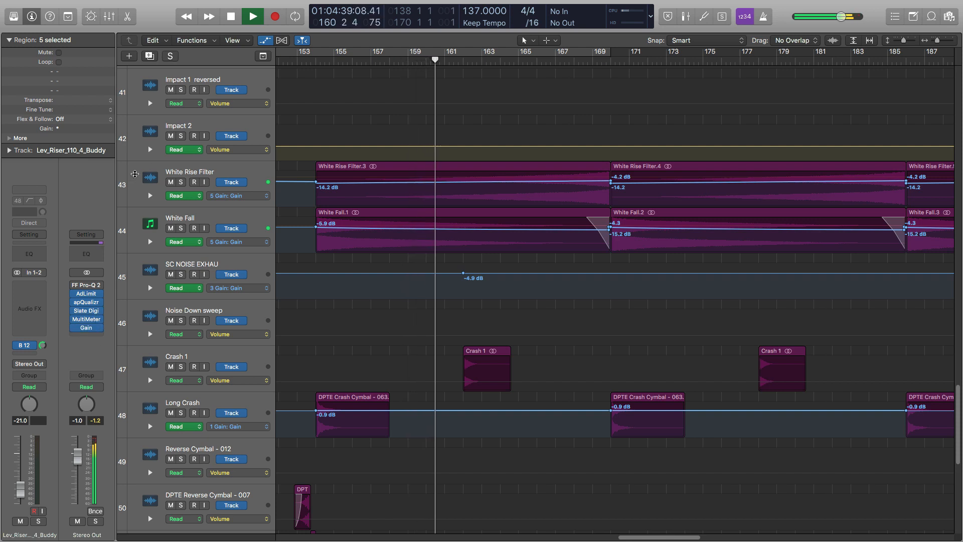
pyautogui.click(171, 57)
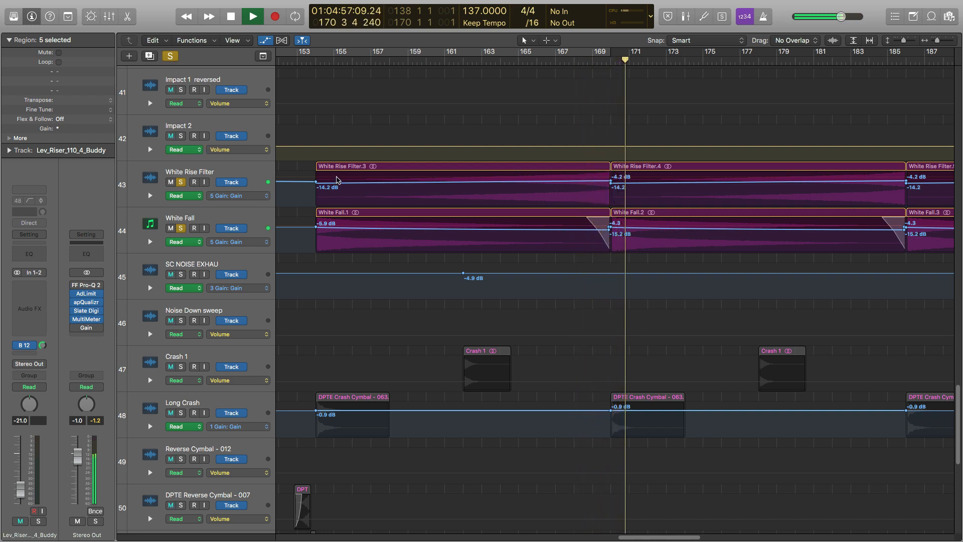
pyautogui.press('z')
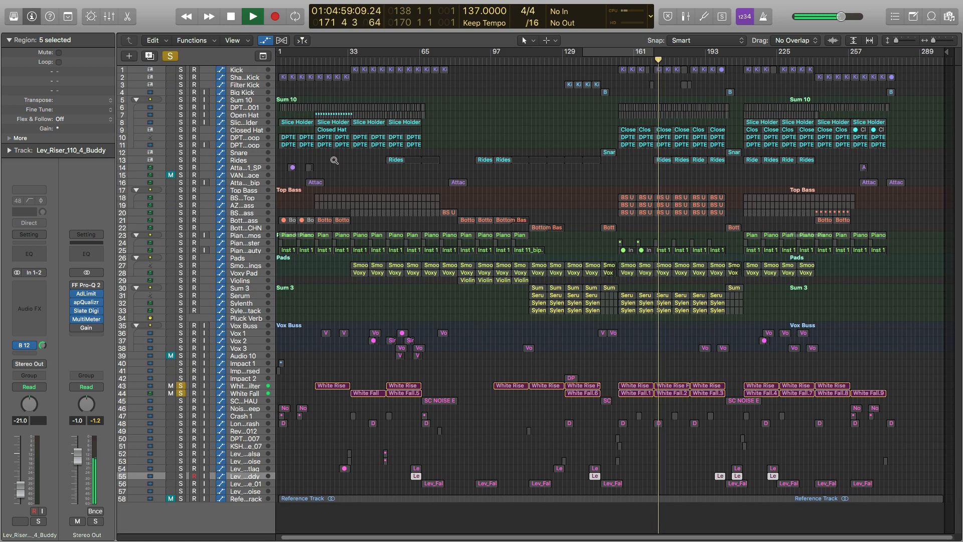
pyautogui.click(171, 56)
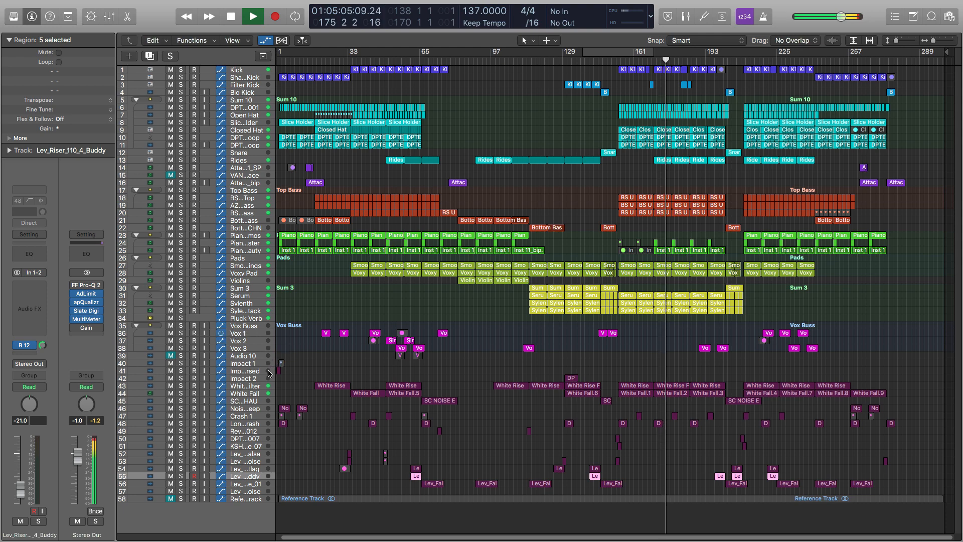
# Solo the Pads group and audition its filter movement at several points between bars 45 and 70
pyautogui.click(181, 258)
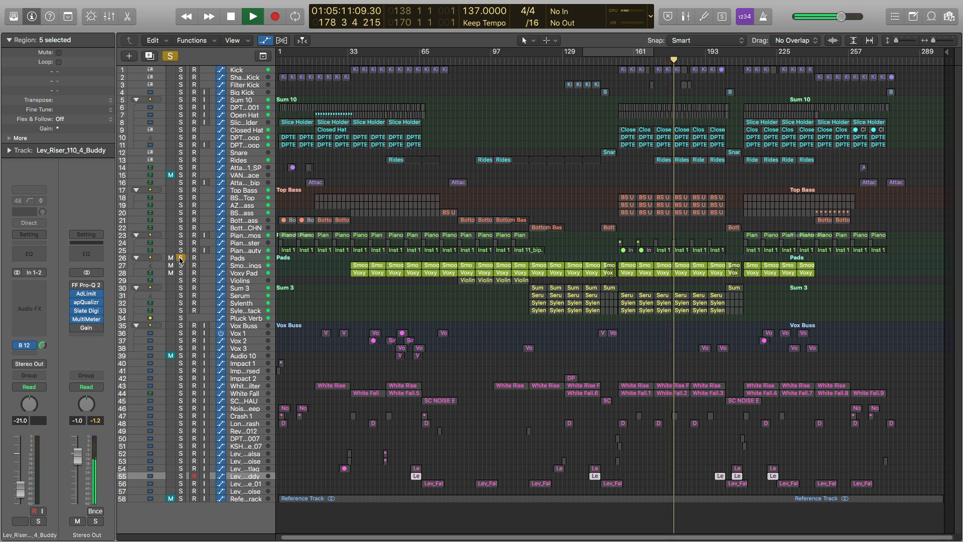
pyautogui.press('space')
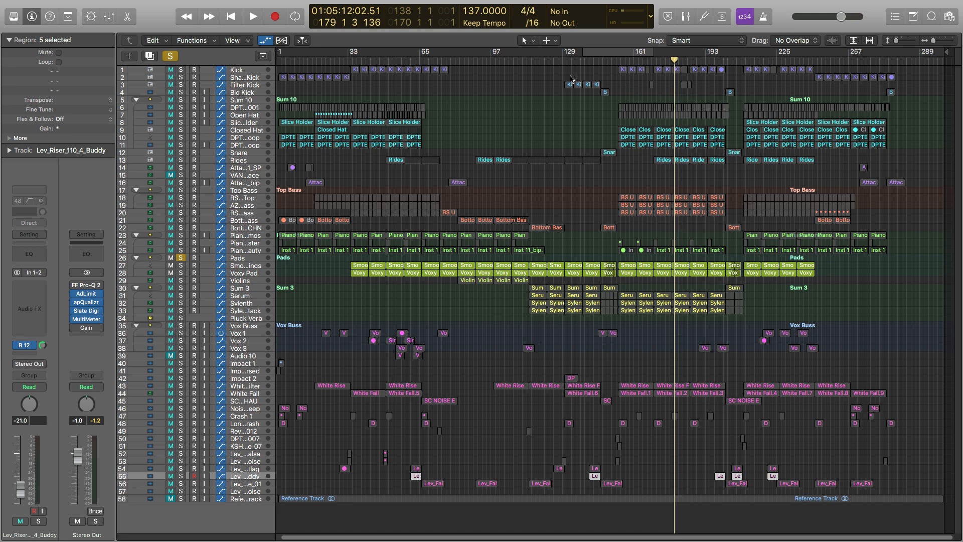
pyautogui.click(414, 61)
pyautogui.press('space')
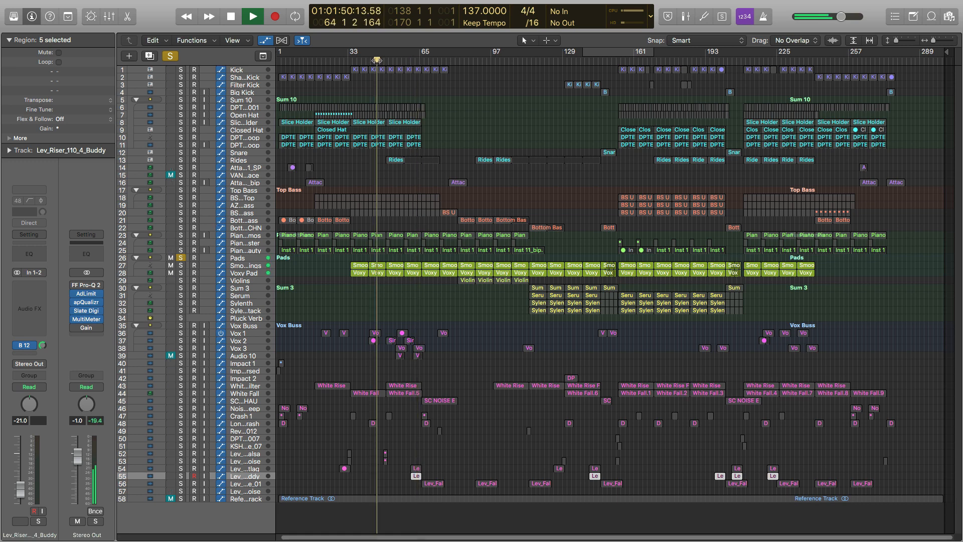
pyautogui.click(377, 63)
pyautogui.click(413, 62)
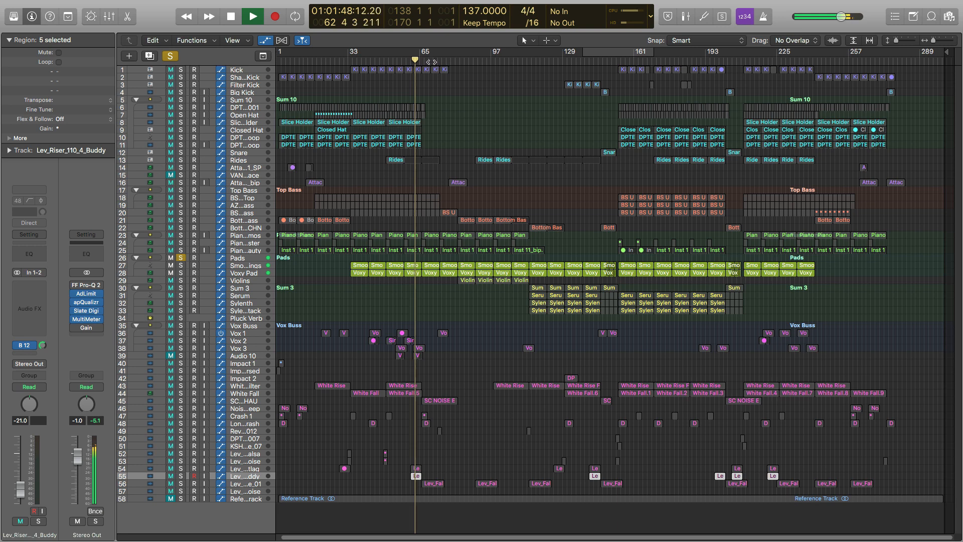
pyautogui.click(430, 62)
pyautogui.press('space')
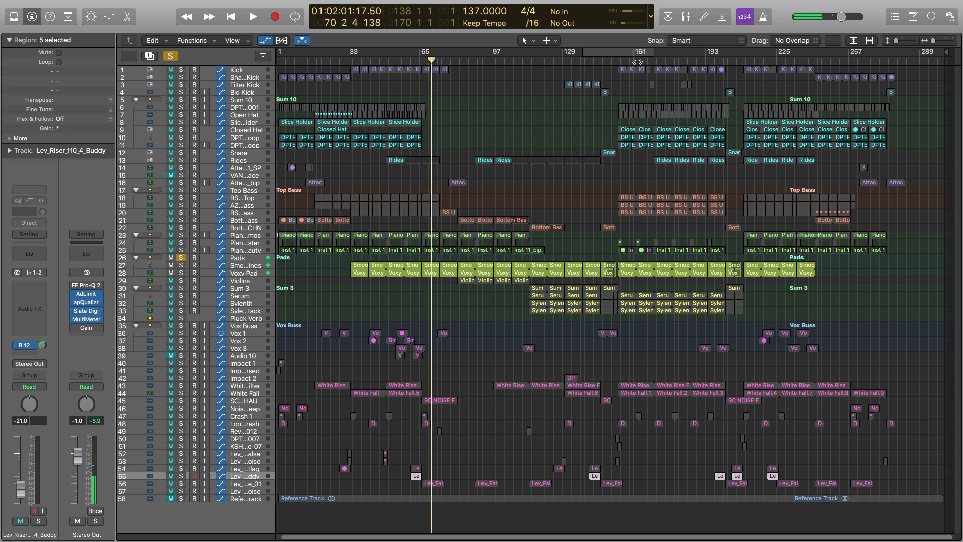
# Play the soloed Pads from bar 155, clear the solo to hear the full mix, and hide the track automation
pyautogui.click(622, 62)
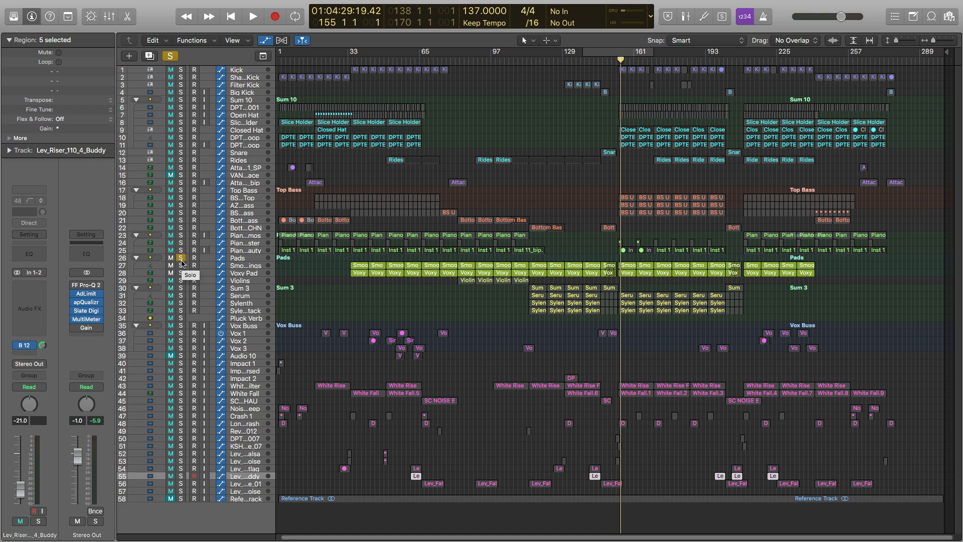
pyautogui.press('space')
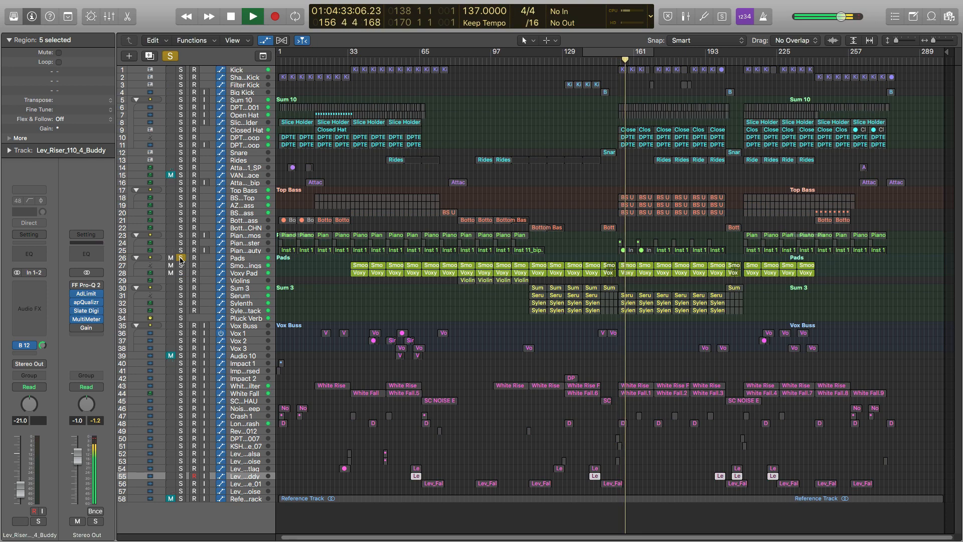
pyautogui.click(181, 258)
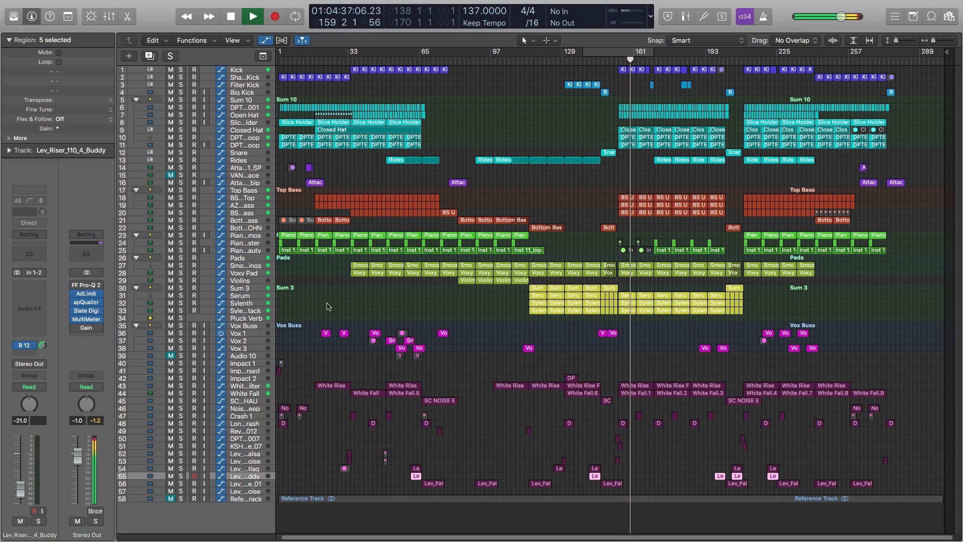
pyautogui.press('a')
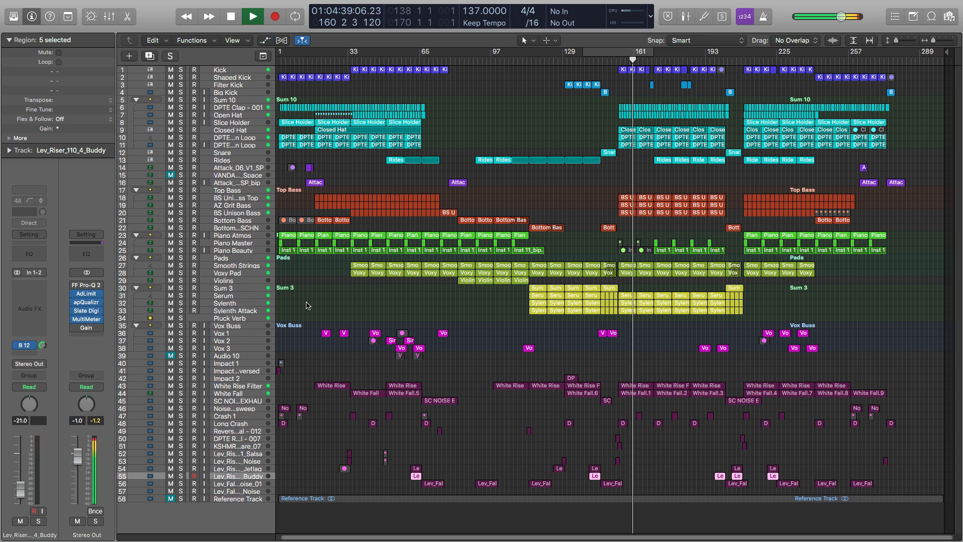
pyautogui.press('space')
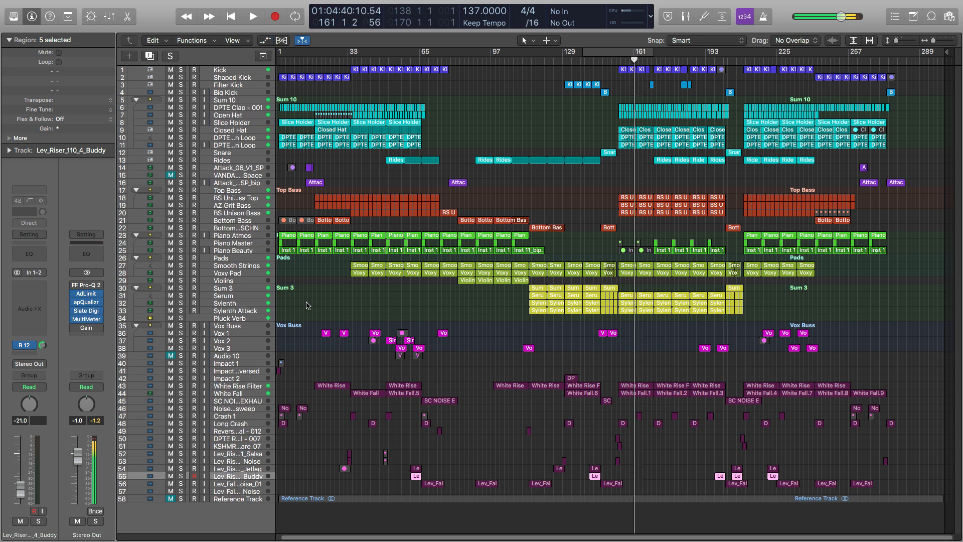